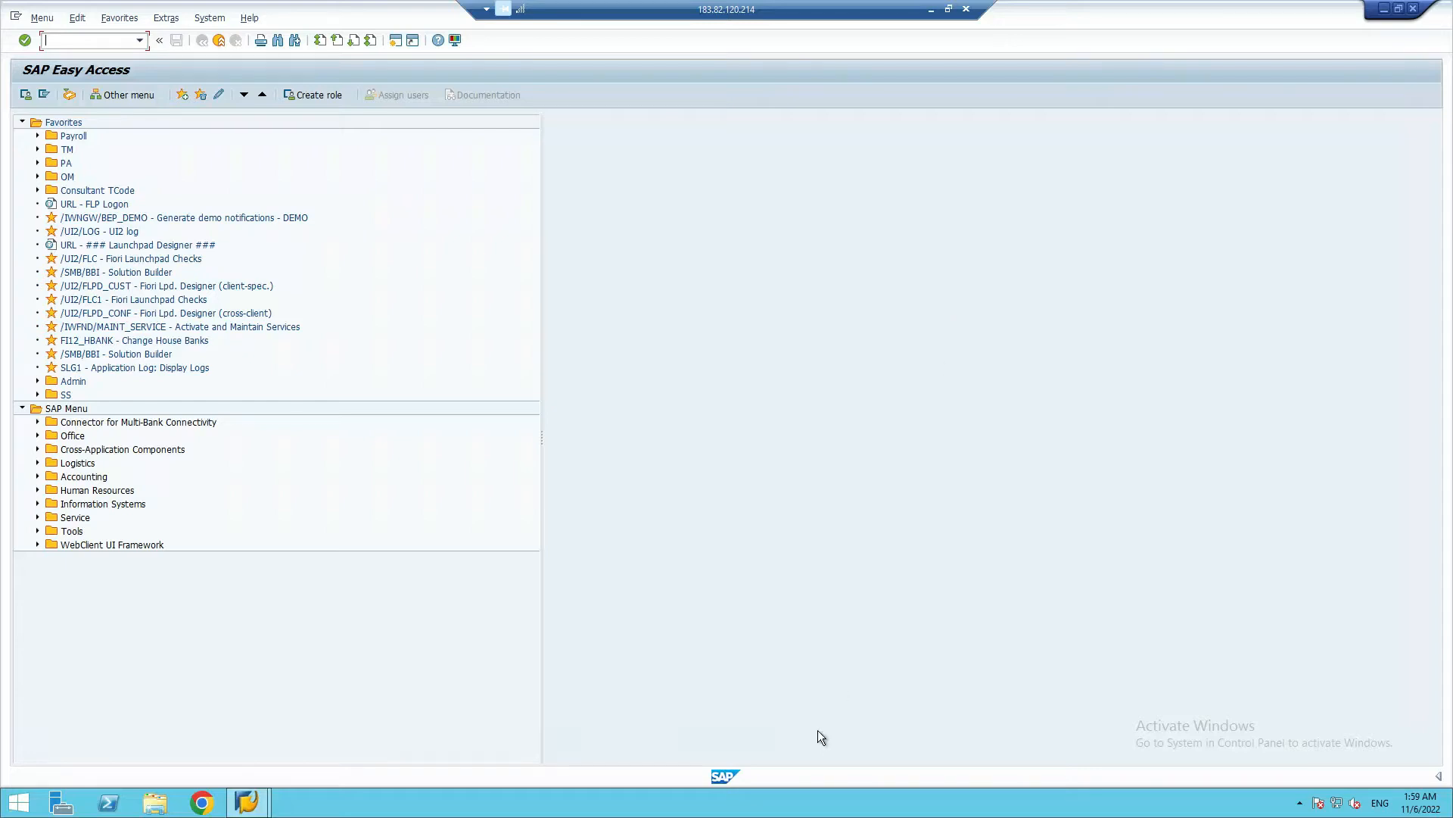
Switch from the SAP remote session to the SAP HCM Google Sheets notes and open the continuation sheet between Class 6 and Class 7
click(931, 10)
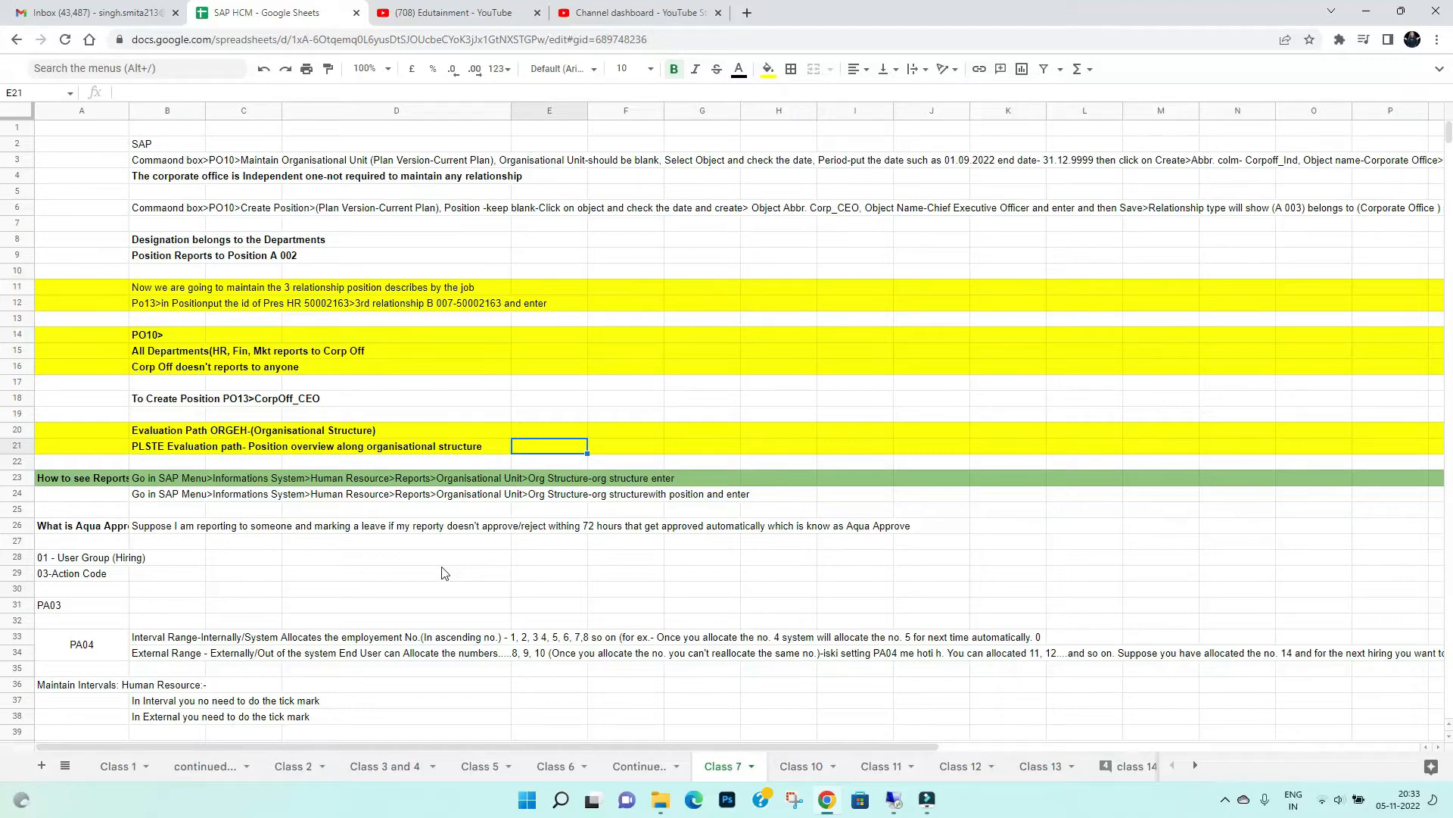
scroll(445, 573, down, 18)
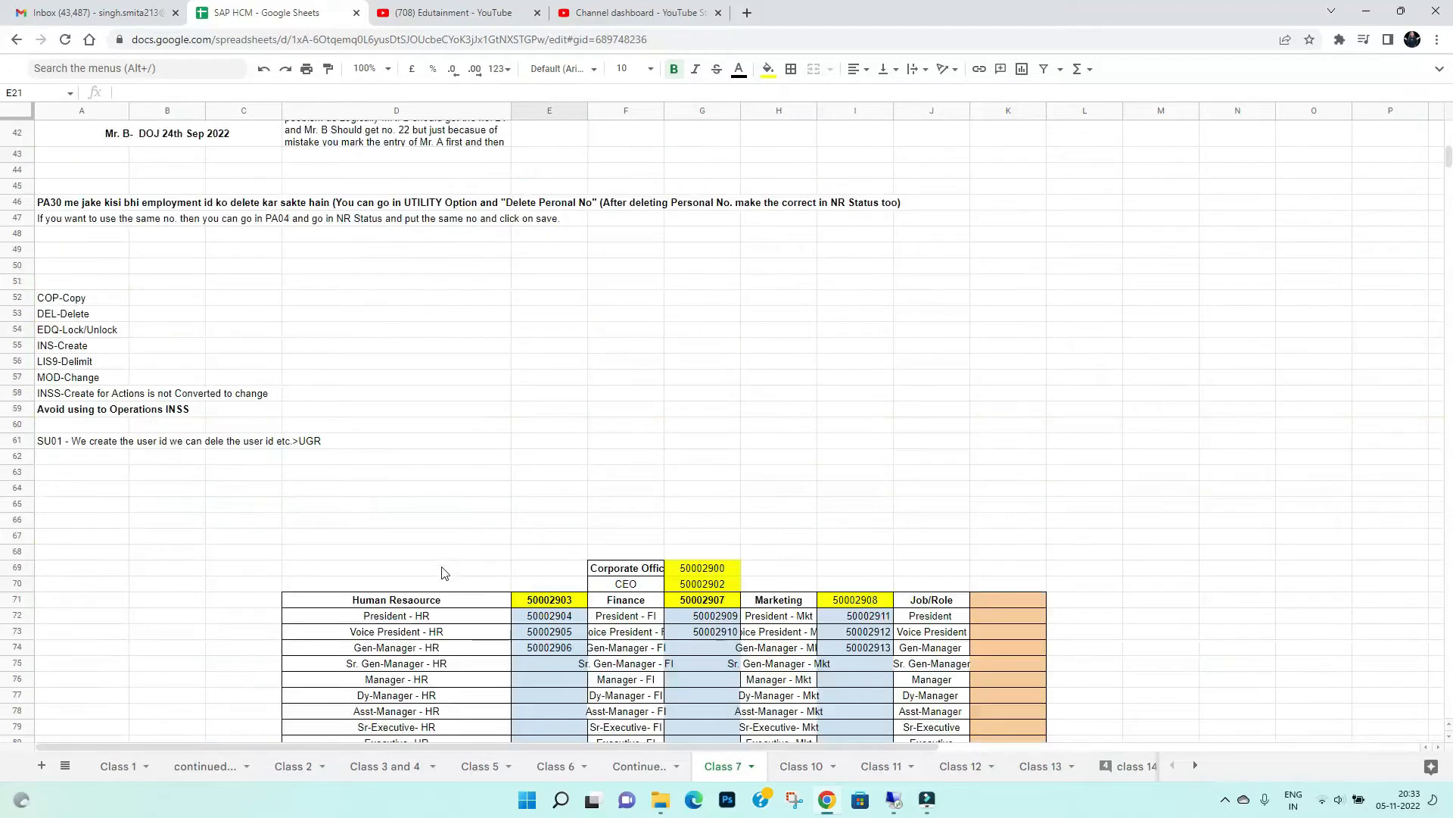
scroll(445, 573, up, 18)
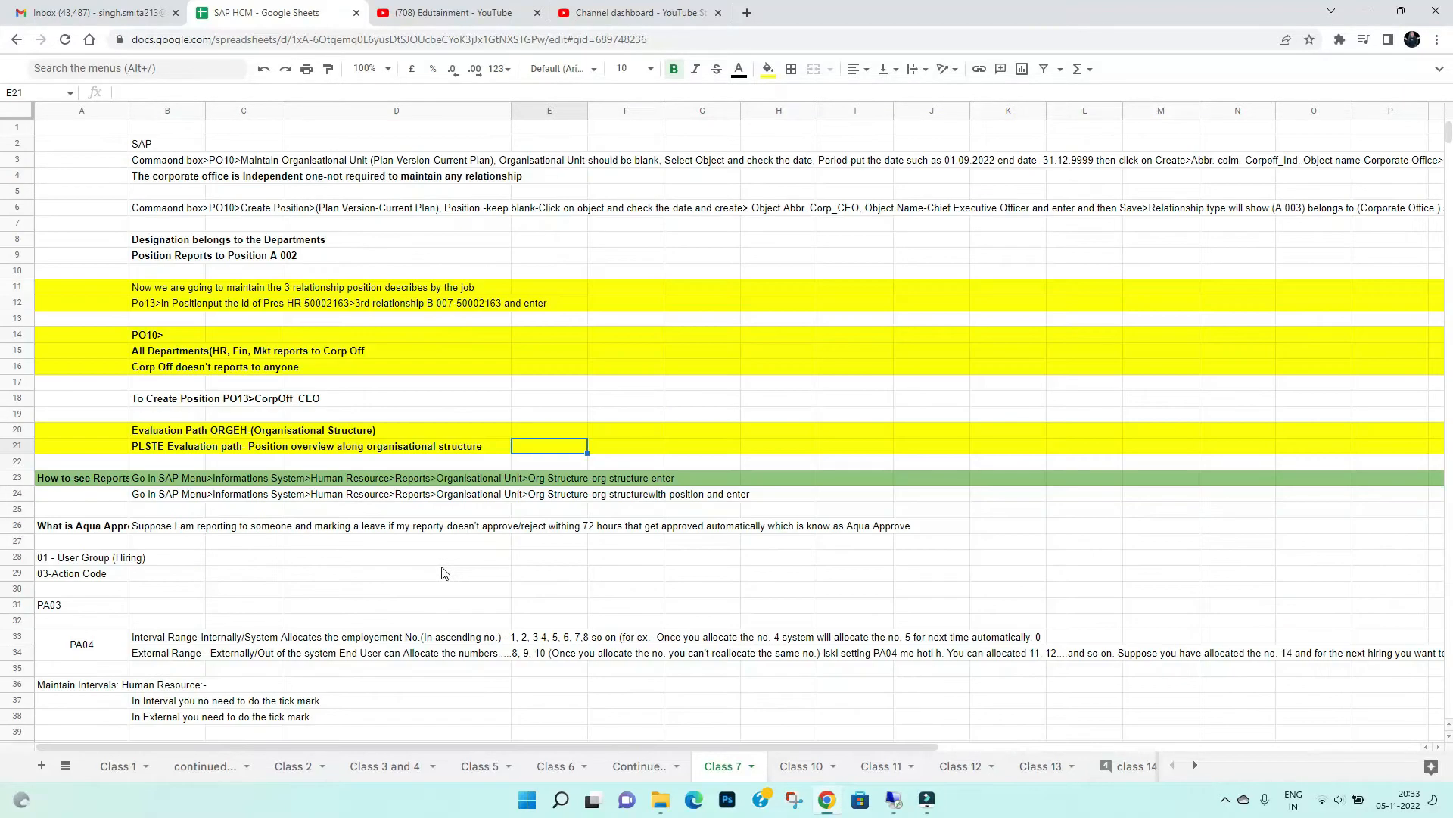
click(646, 767)
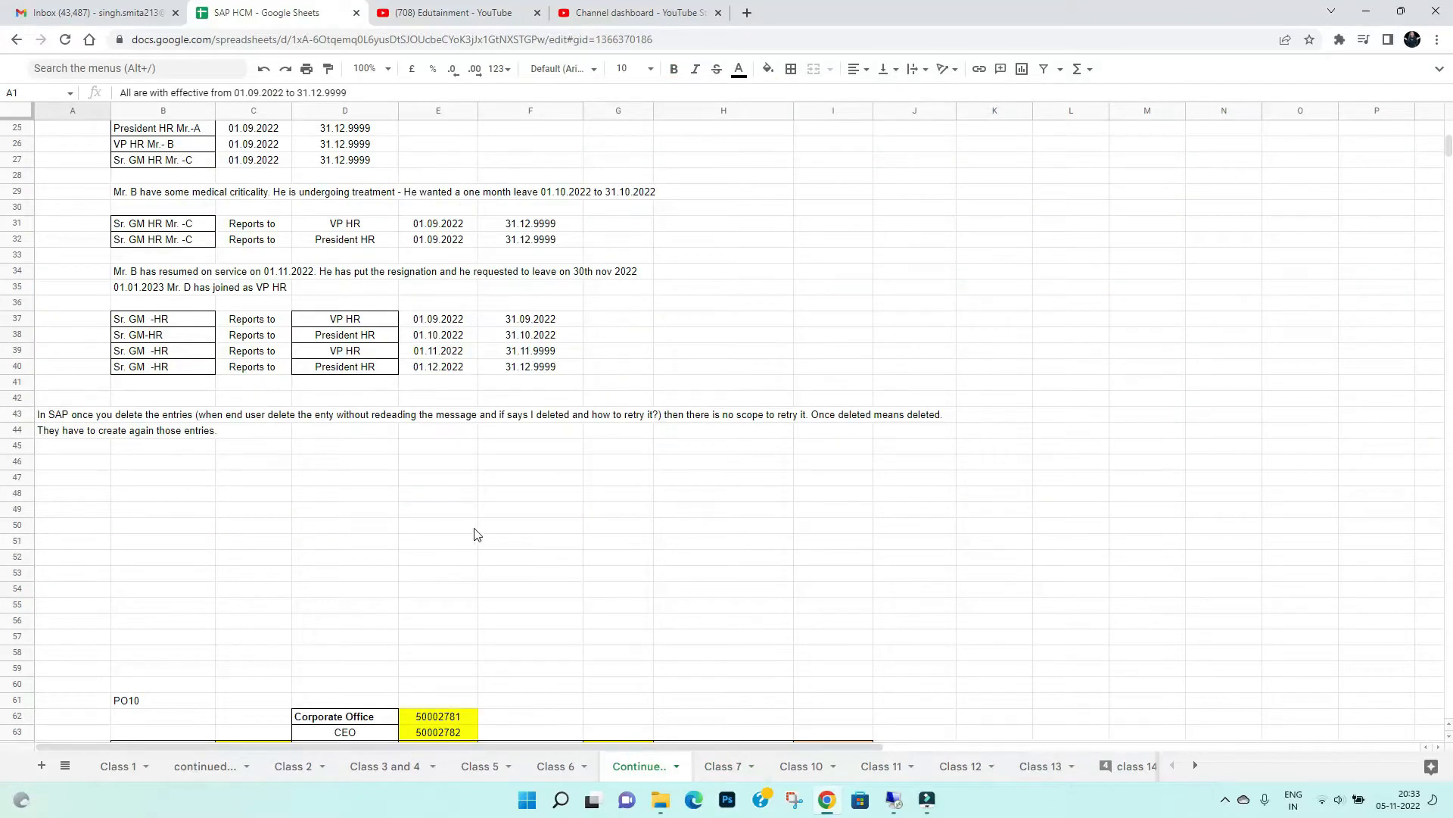
scroll(466, 539, up, 5)
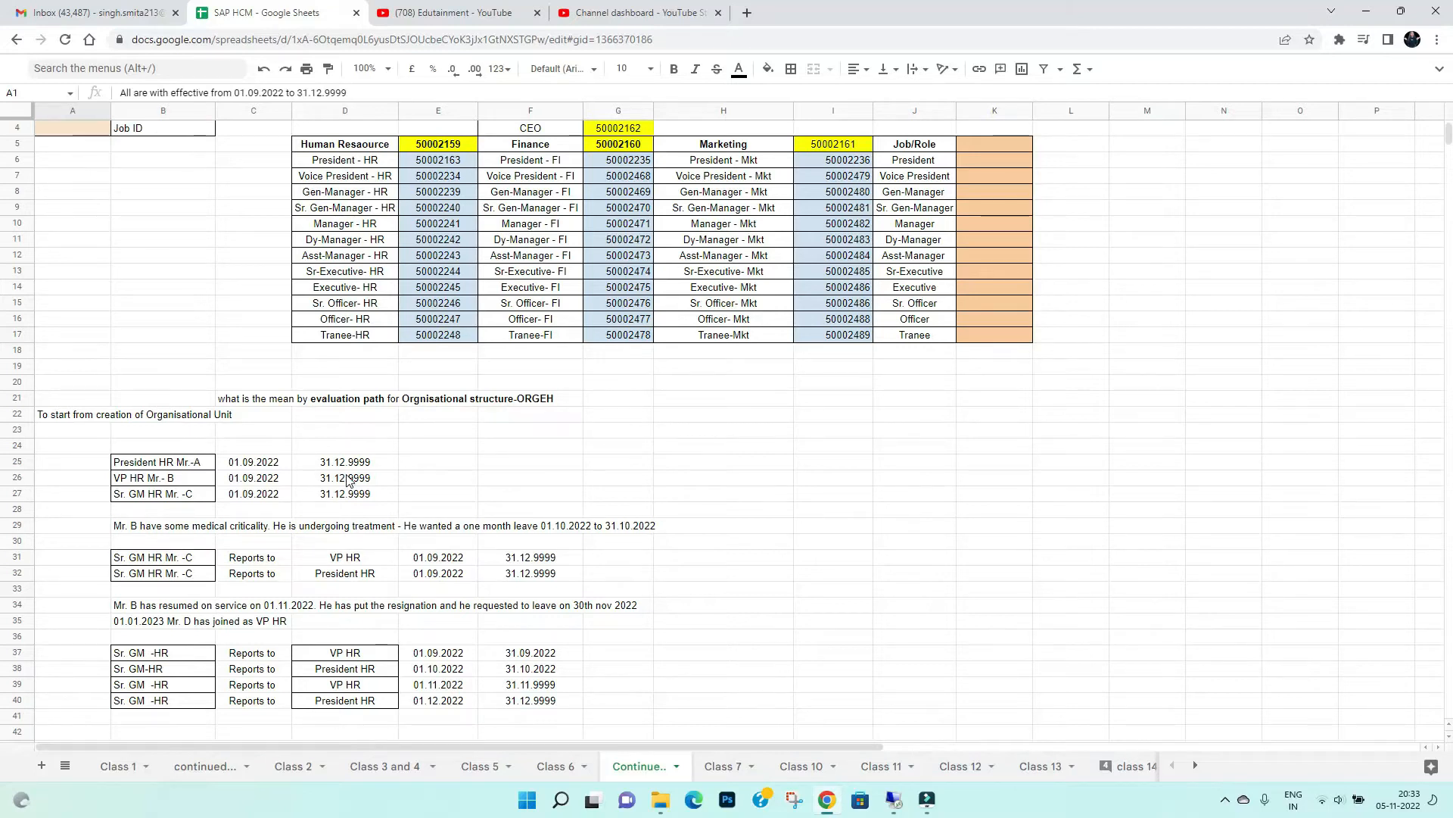
Review the start and end dates of the President HR, VP HR and Sr. GM HR positions in rows 25 to 27
click(170, 467)
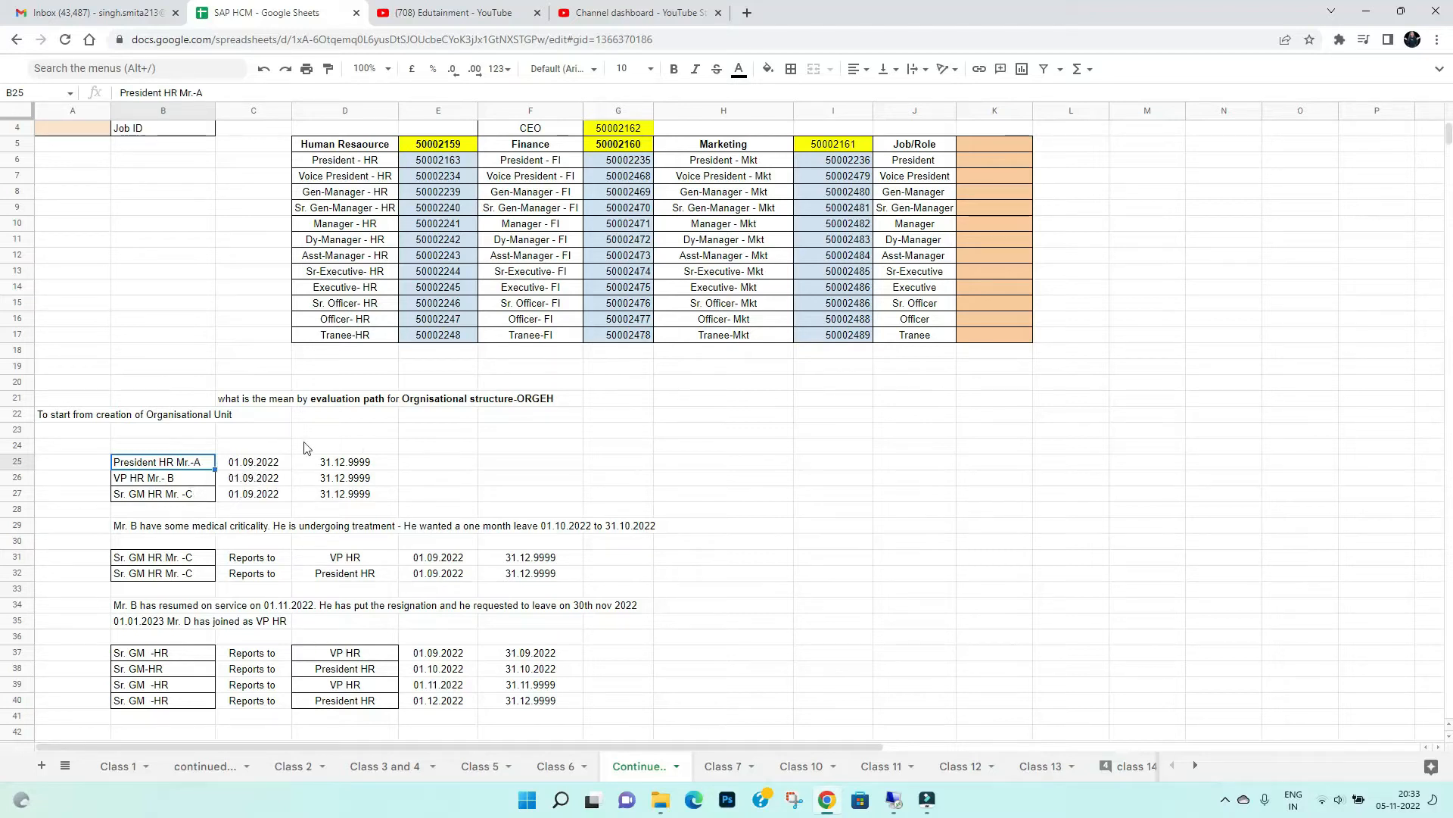
click(250, 468)
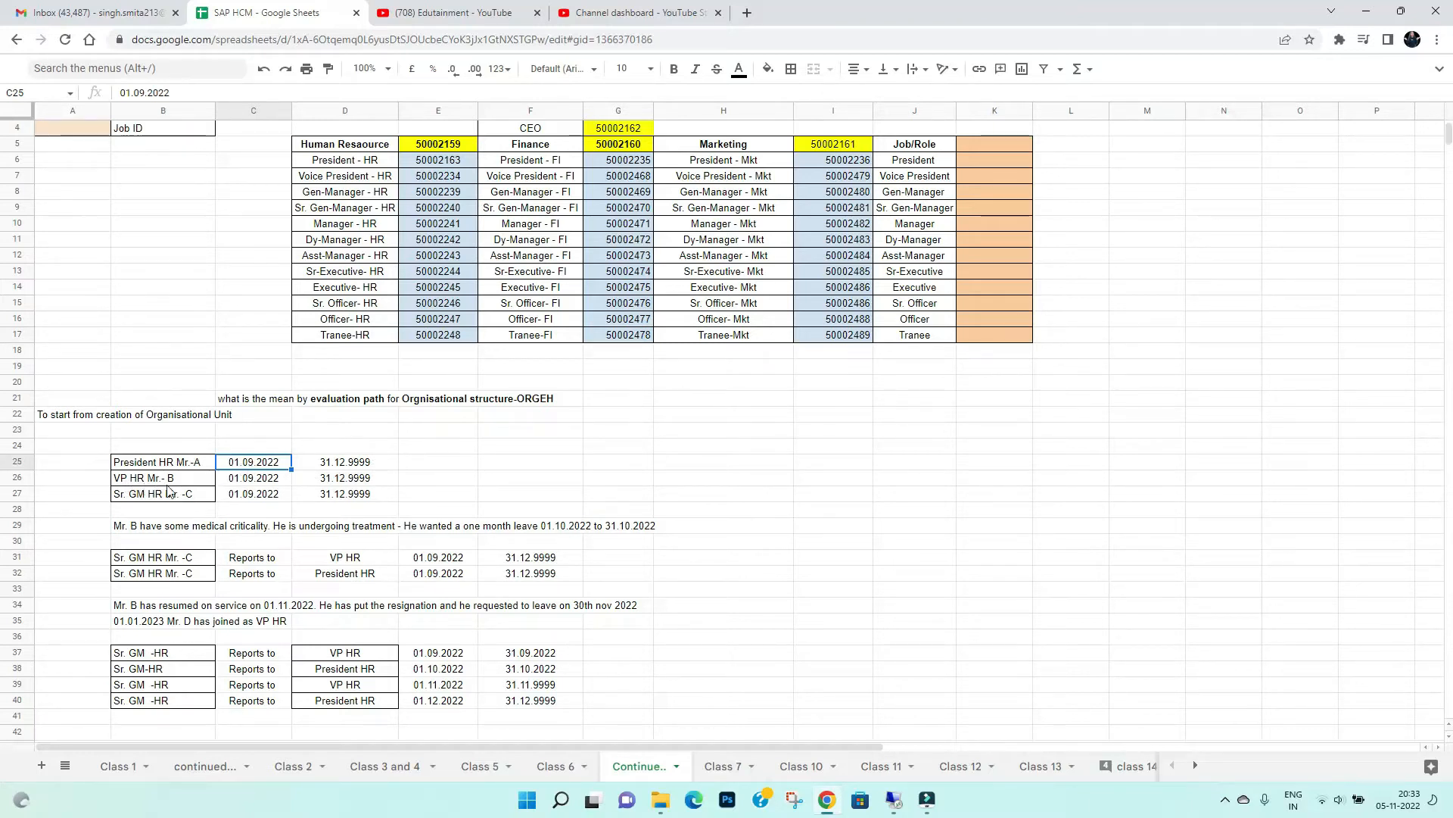
click(331, 478)
click(440, 483)
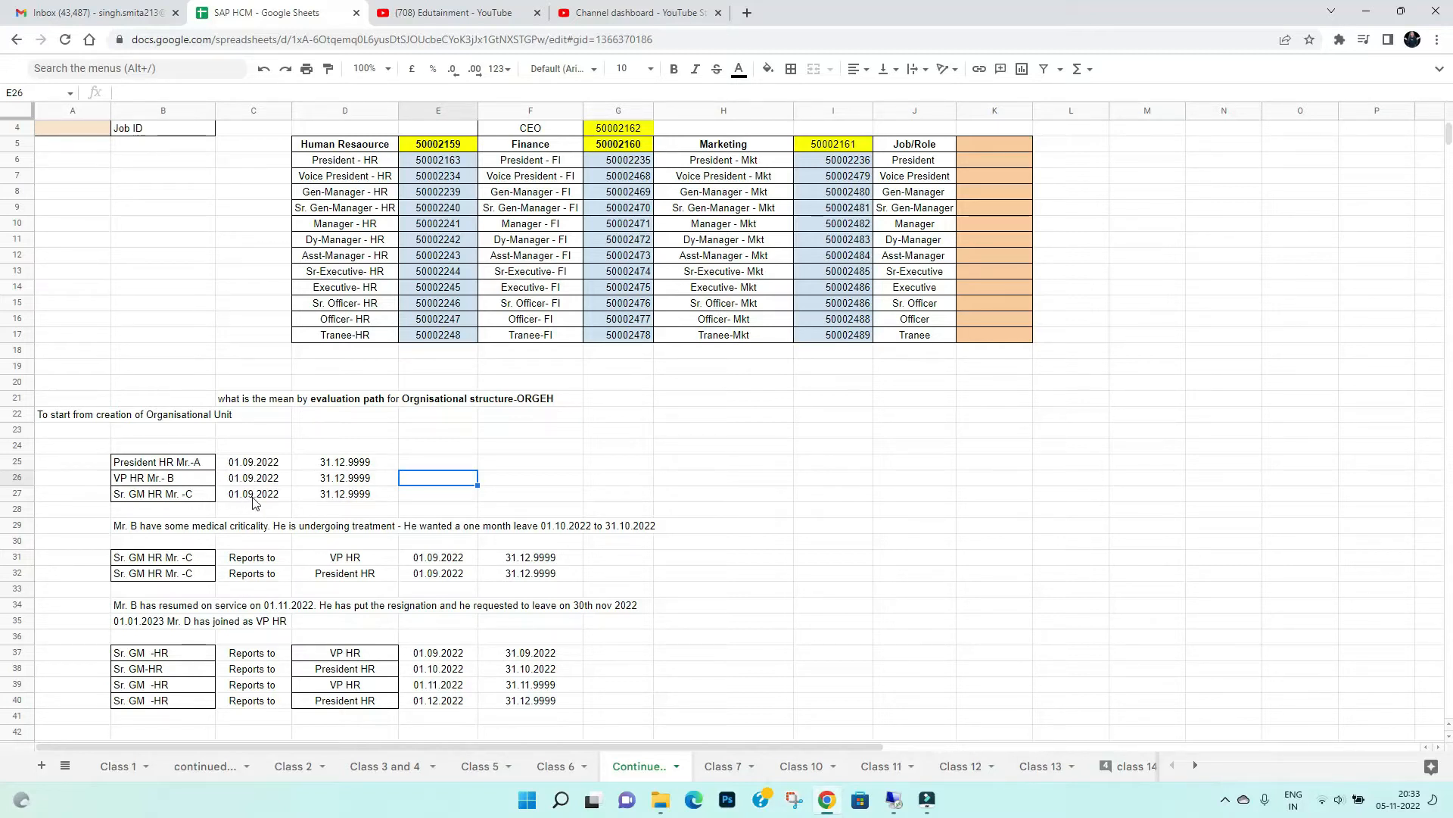
click(368, 496)
click(465, 465)
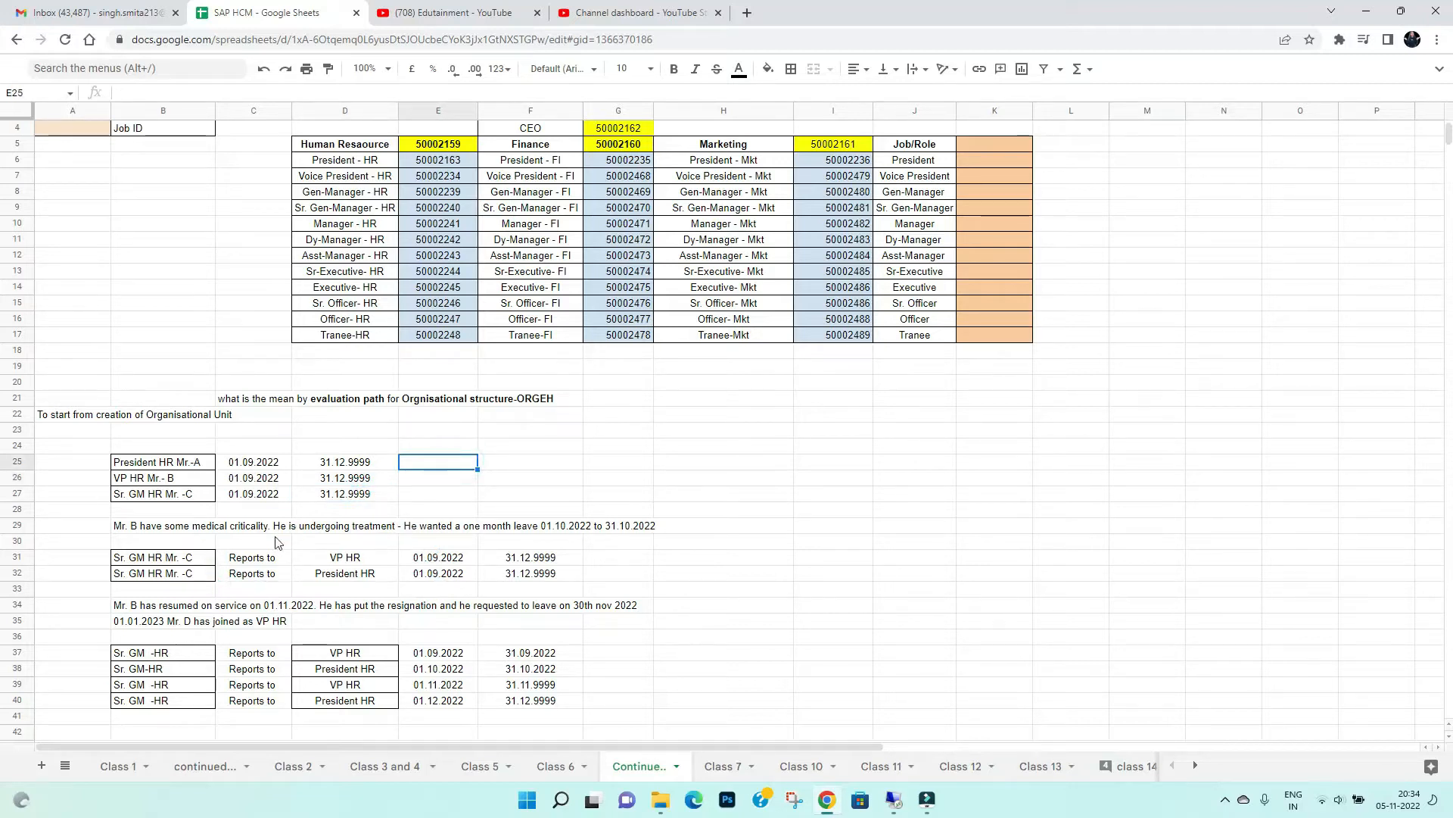
Examine the medical leave note in row 29 and the Sr. GM HR reporting line to VP HR with its dates in row 31
click(129, 532)
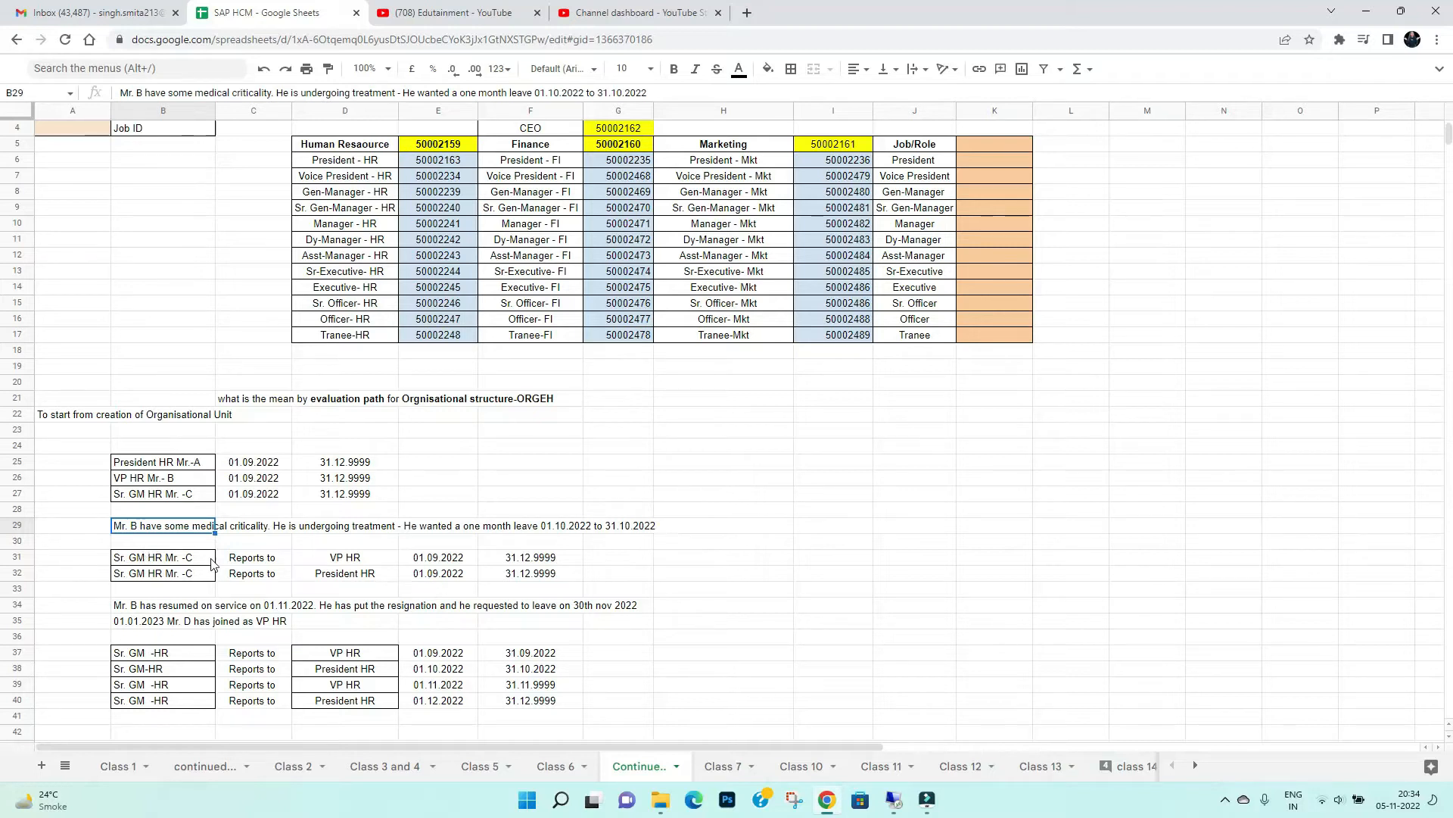
drag(141, 561, 530, 560)
click(133, 562)
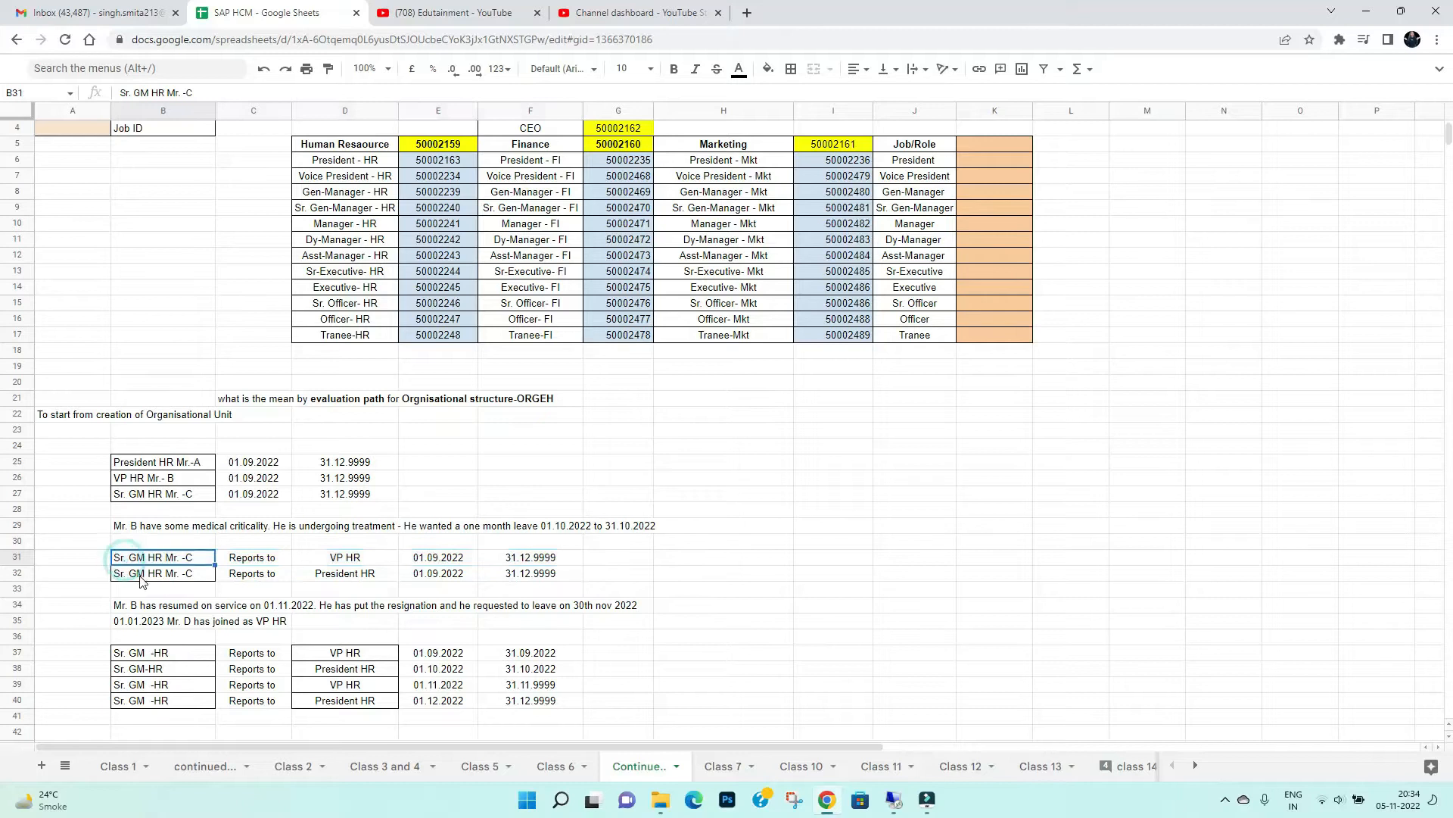
click(261, 561)
click(360, 564)
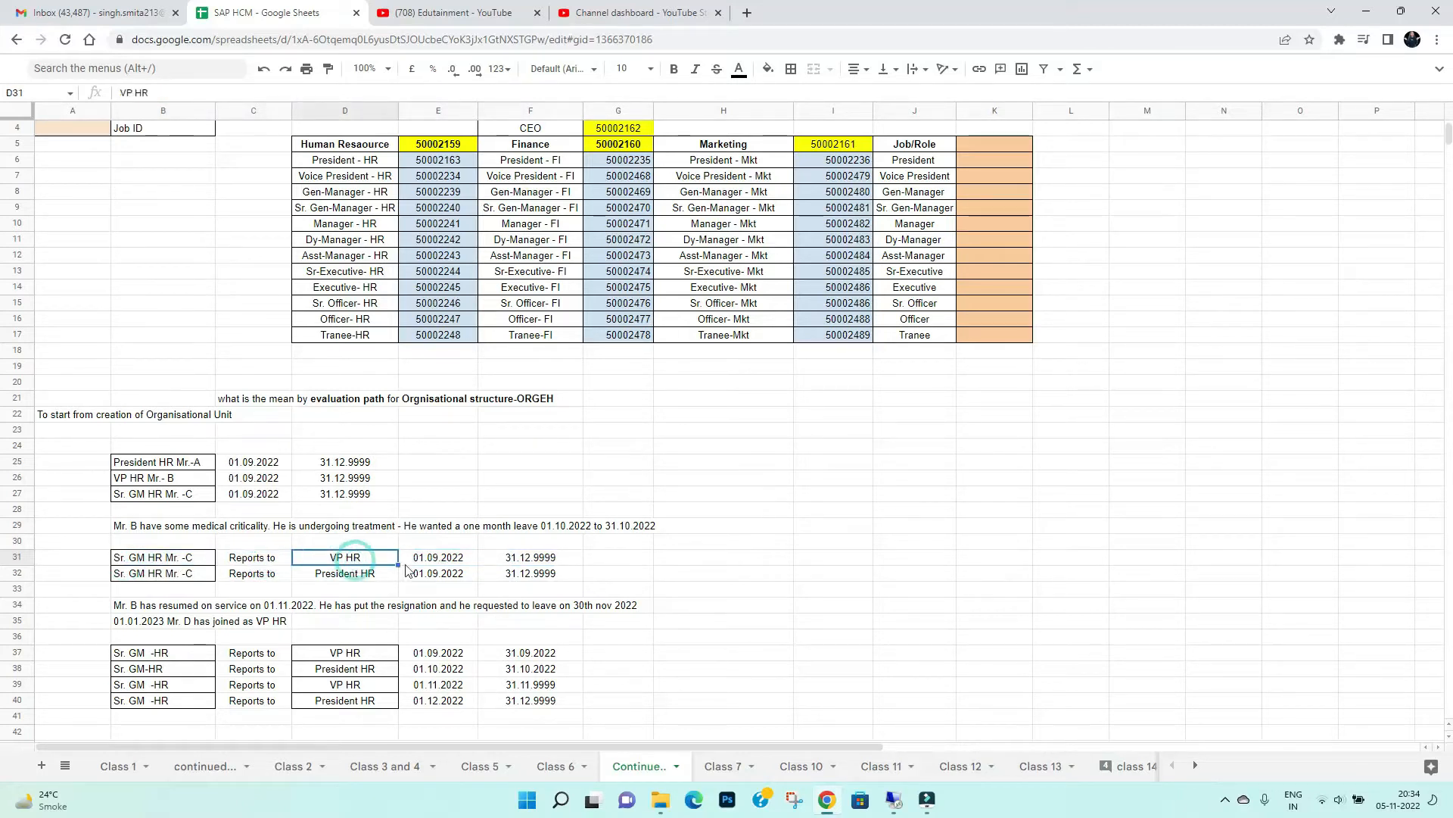
click(443, 561)
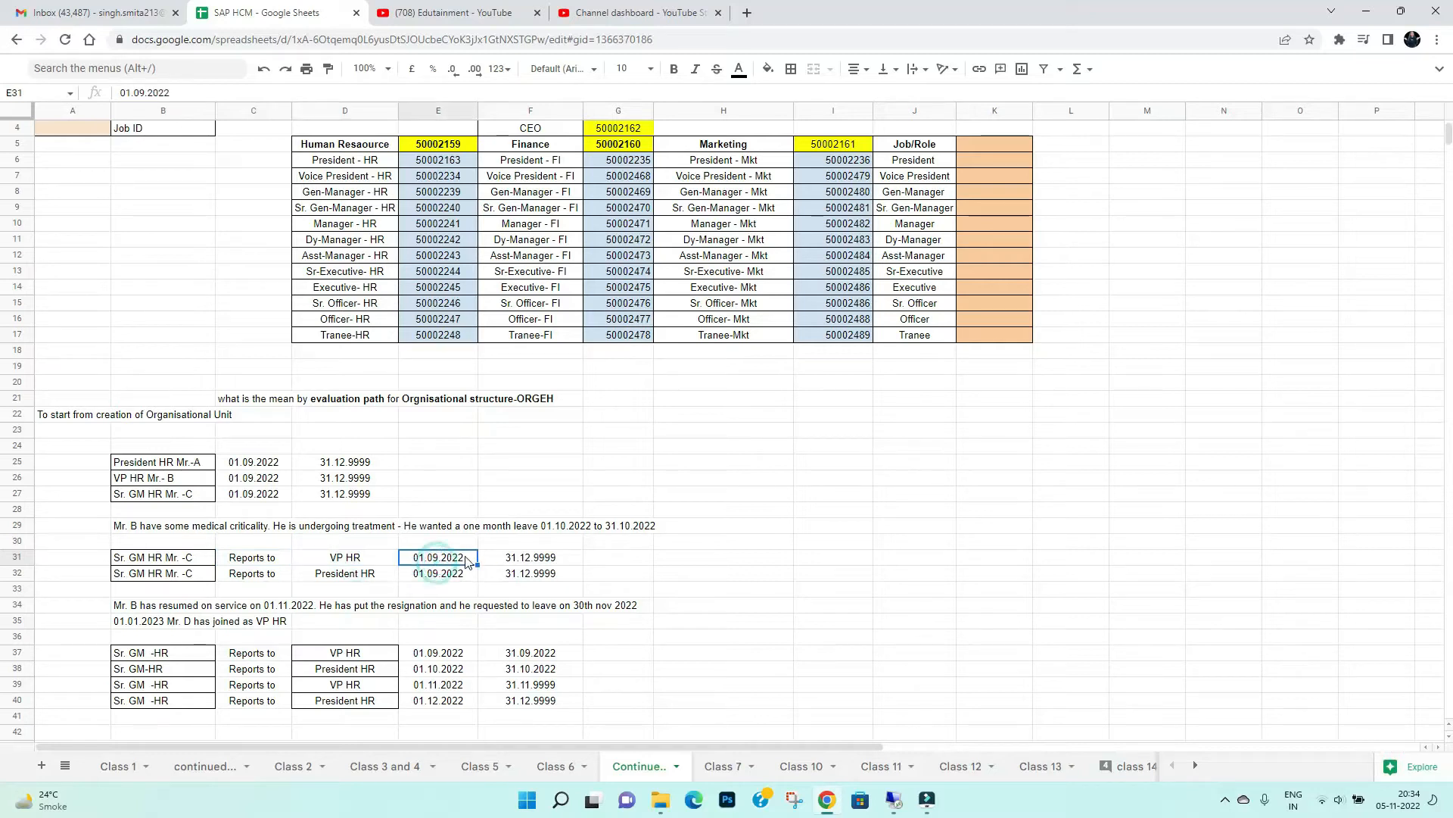
click(589, 557)
drag(421, 560, 544, 562)
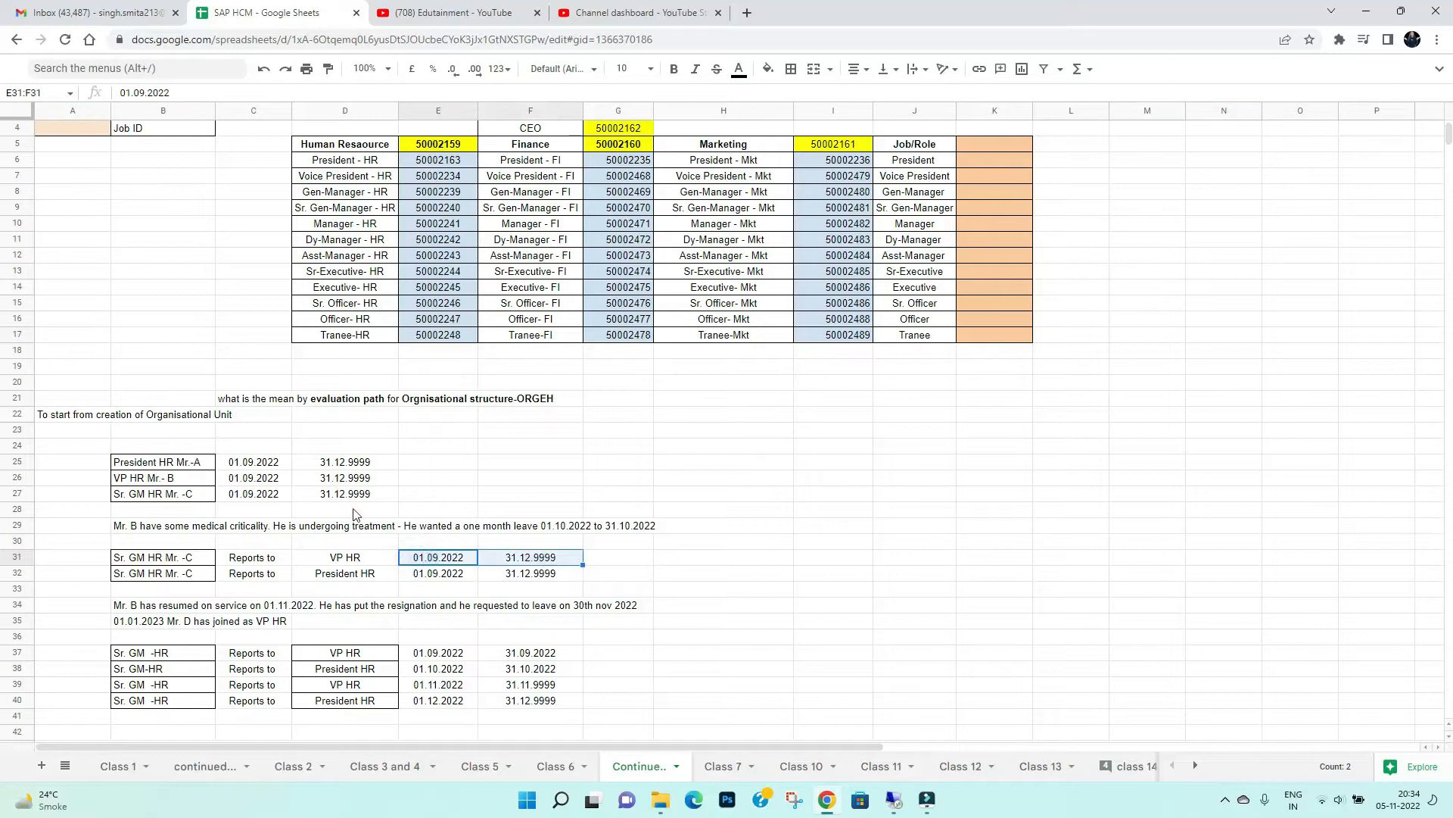
Examine the Sr. GM HR reporting line to President HR in row 32 and compare it with the VP HR line above
click(189, 578)
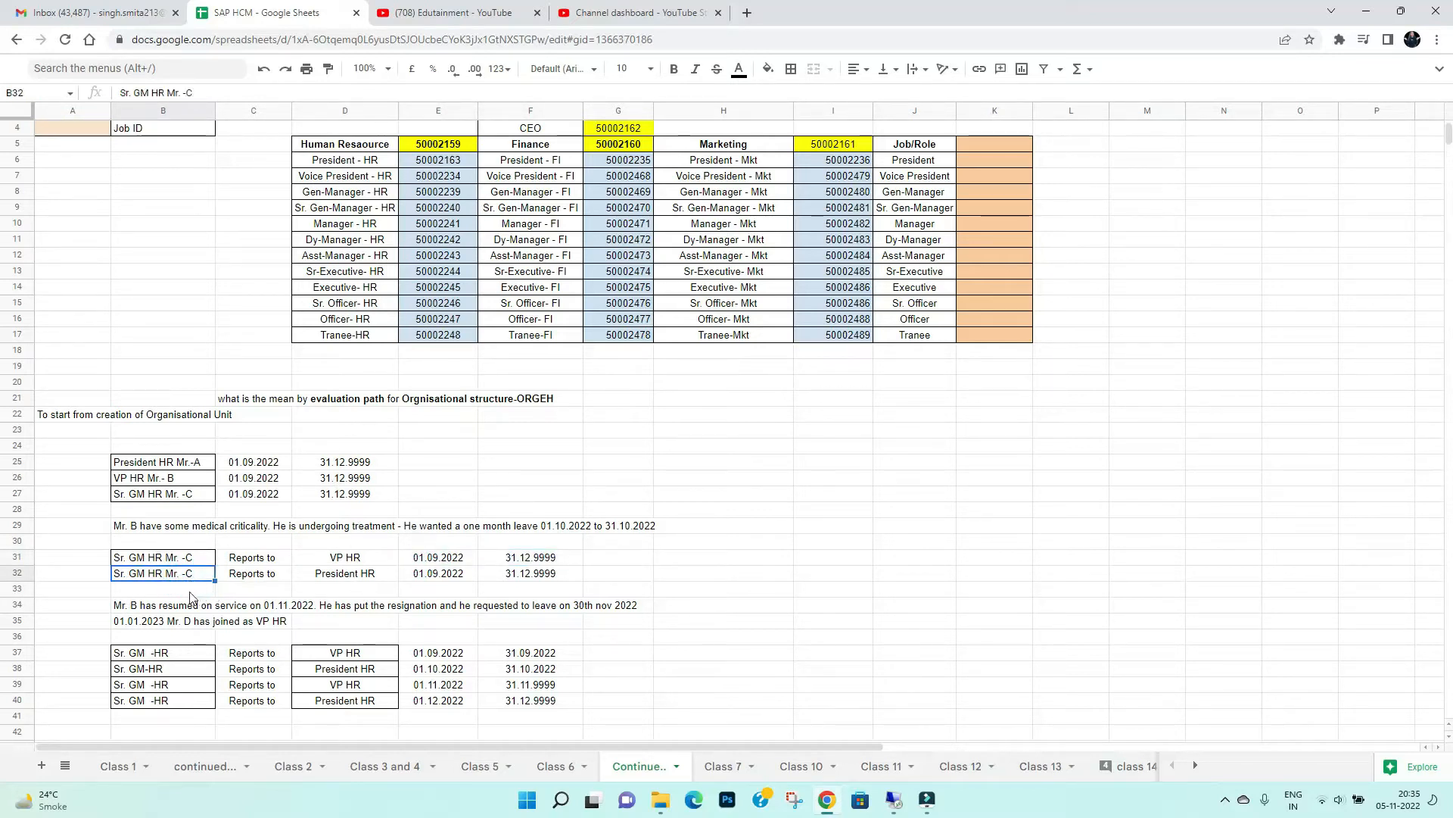
click(259, 580)
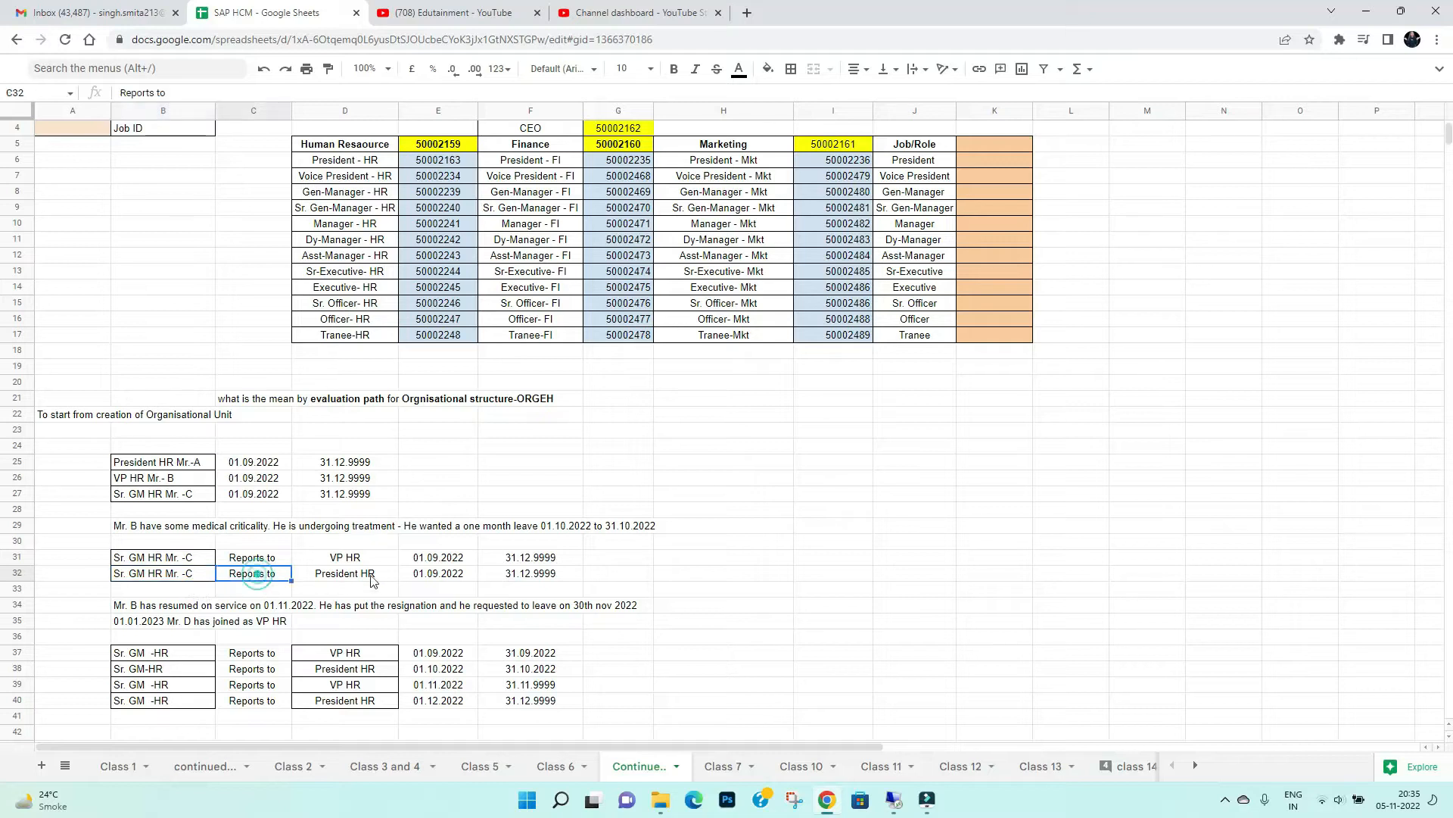
click(347, 577)
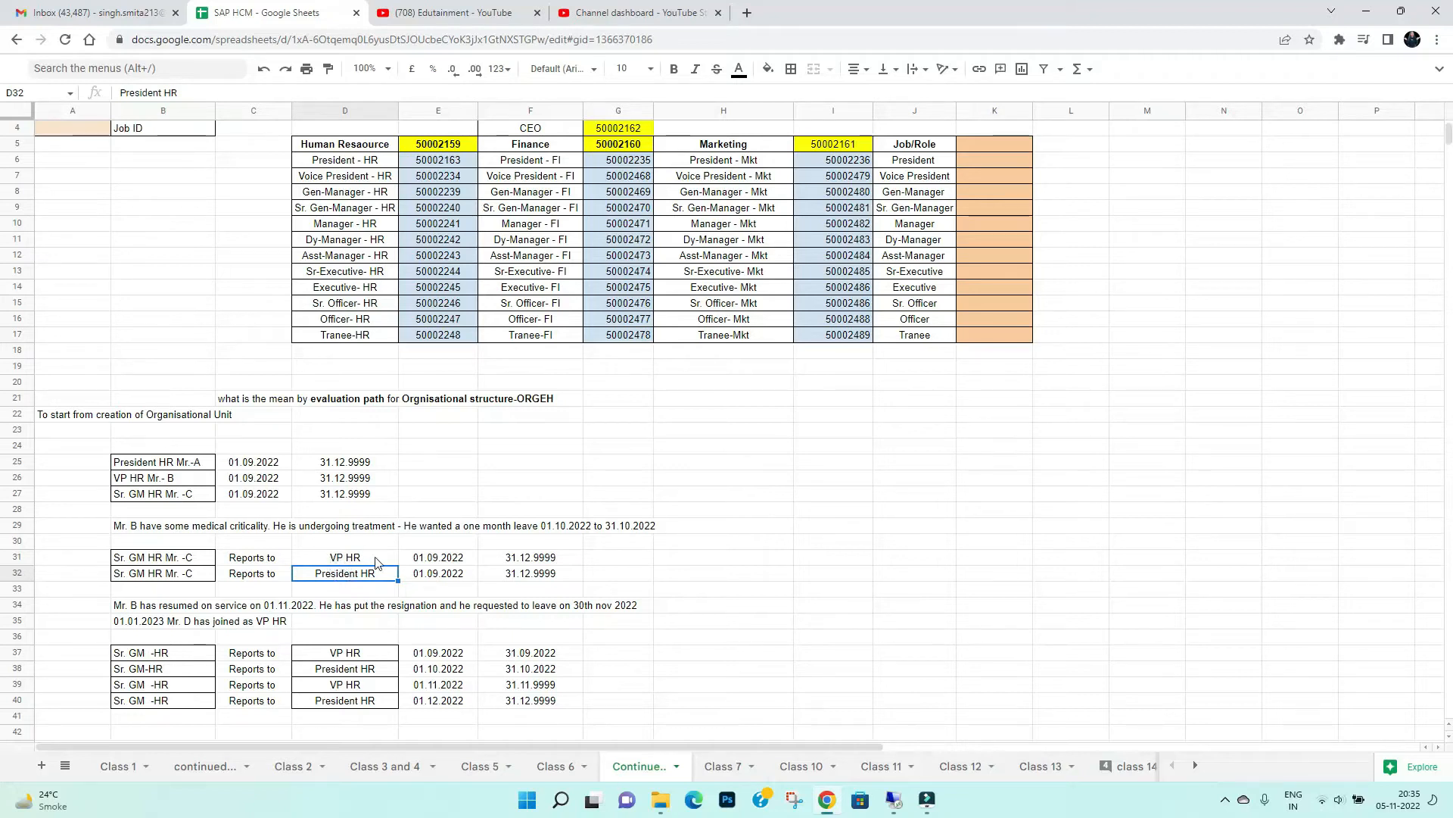
click(335, 560)
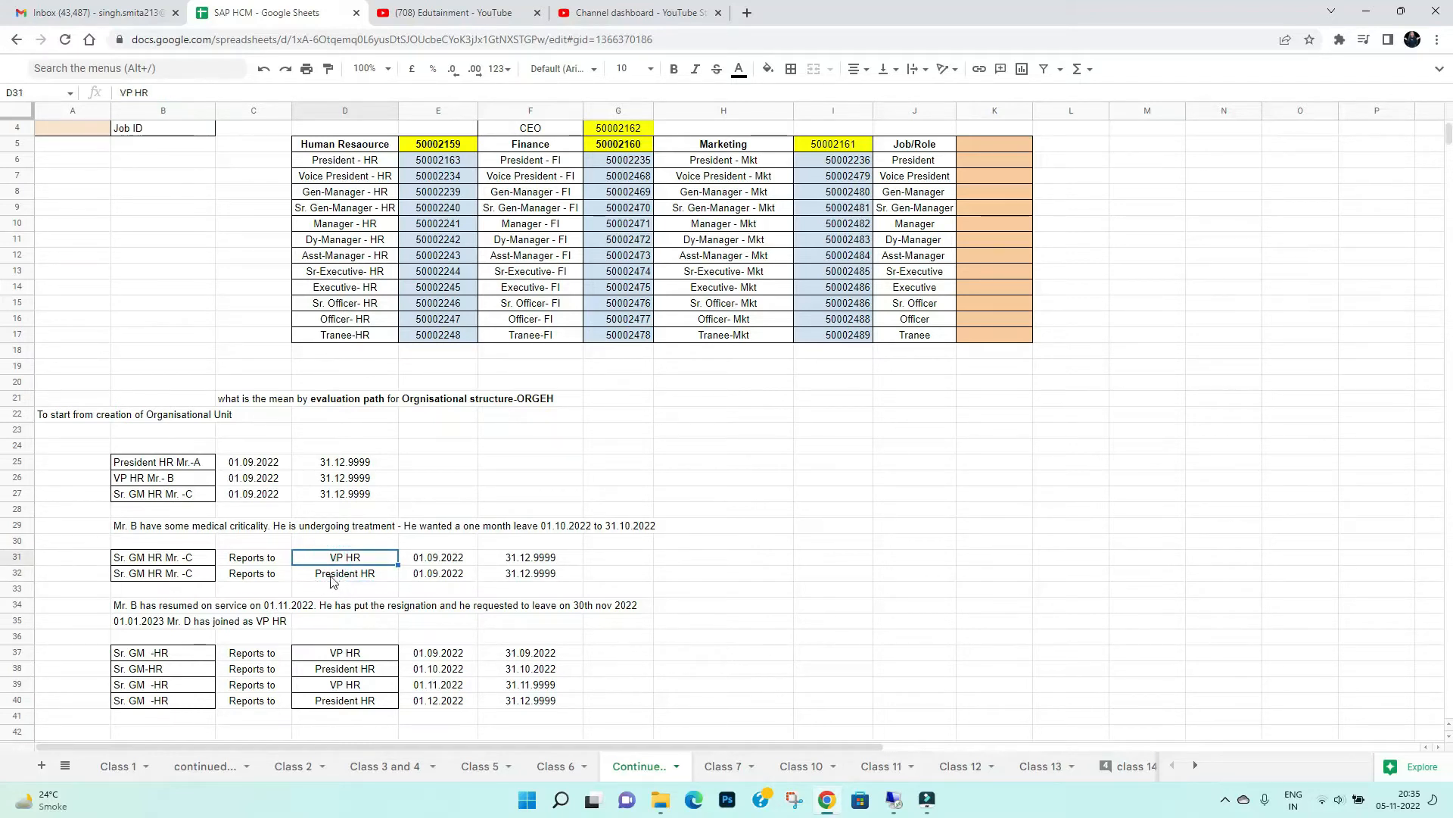
click(334, 575)
key(Left)
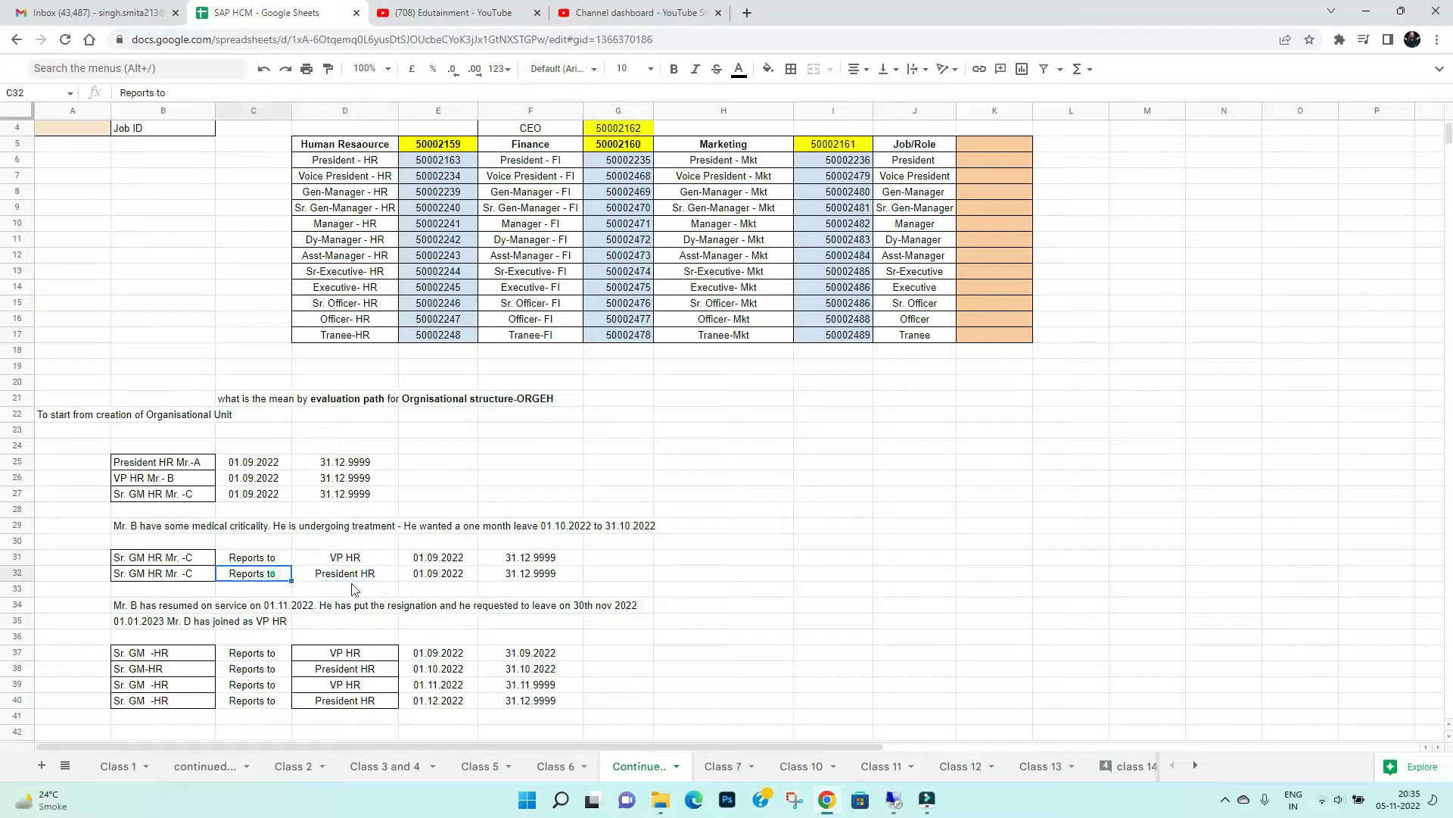
key(Right)
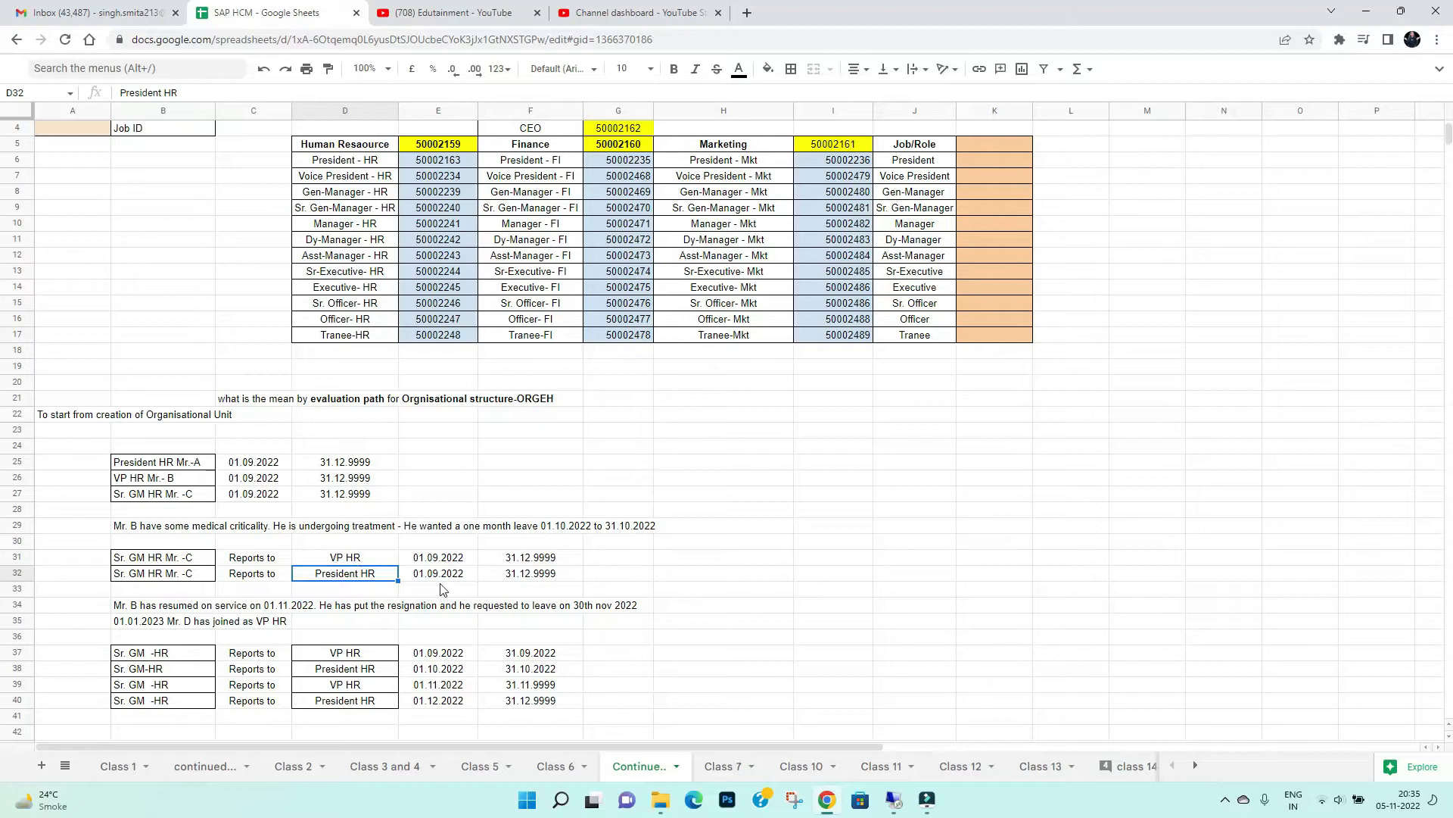
click(173, 580)
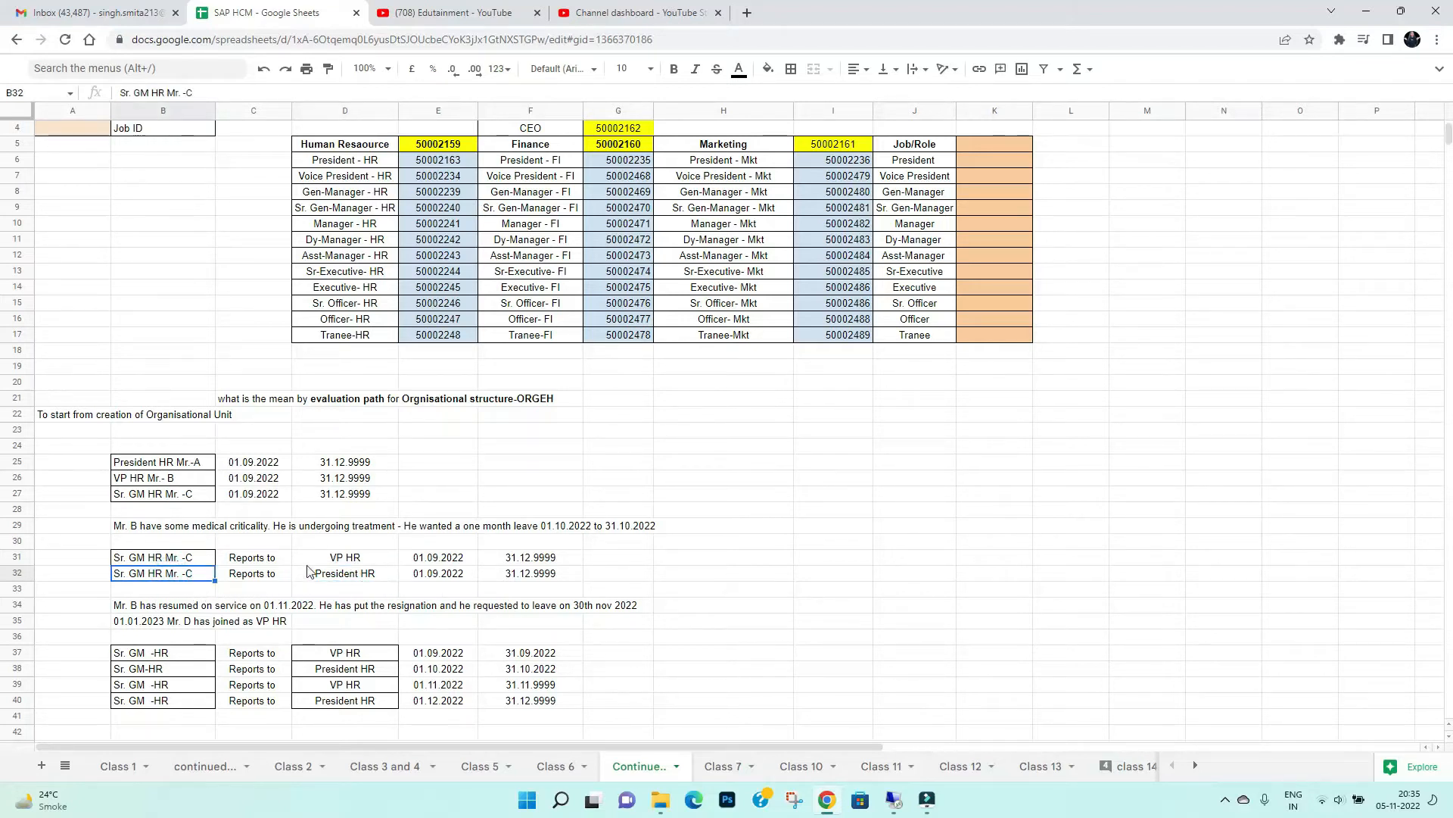
Compare both Sr. GM HR reporting rows 31 and 32 with the position list in rows 25 to 27
drag(146, 560, 576, 578)
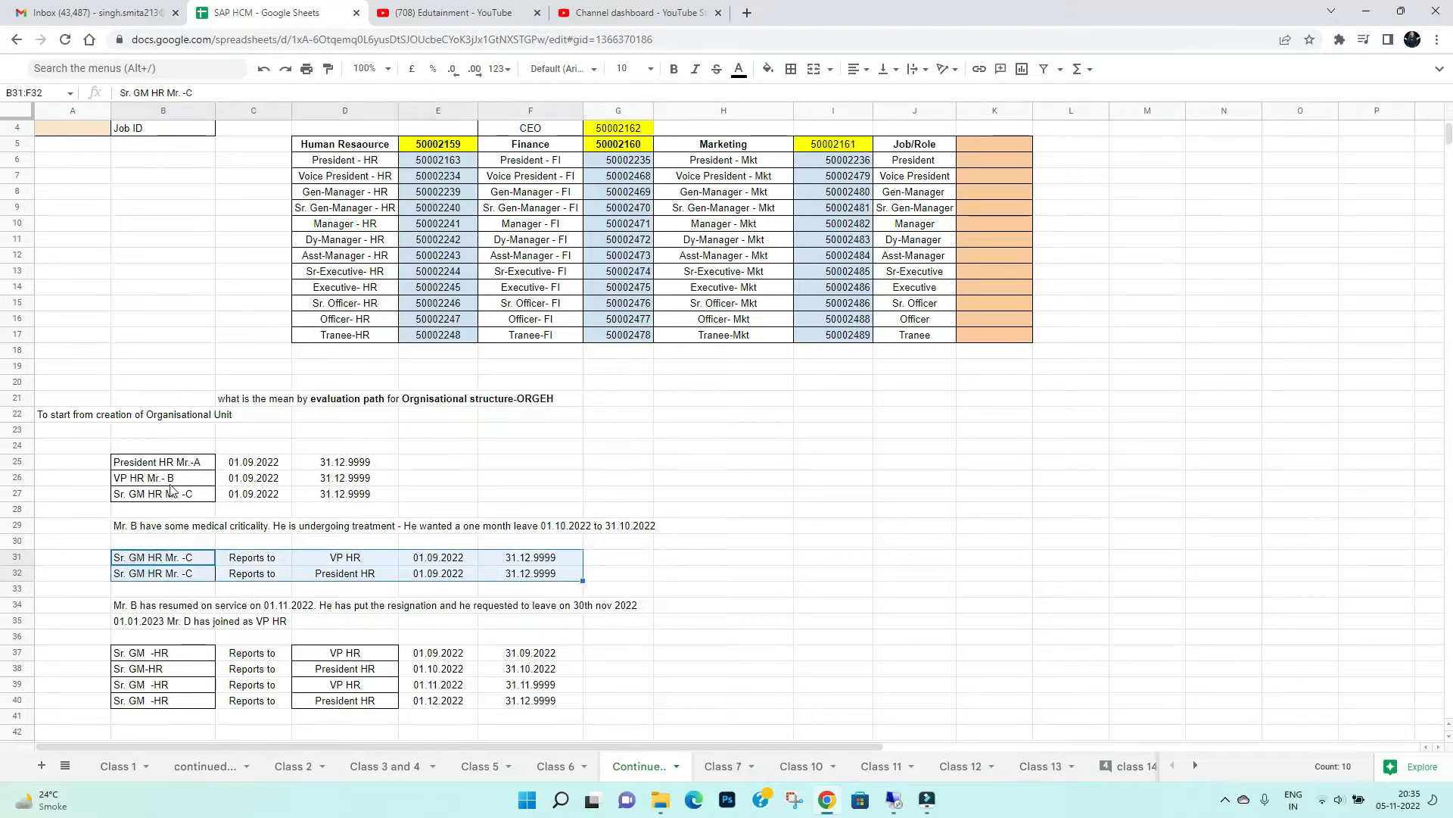
drag(175, 464, 180, 496)
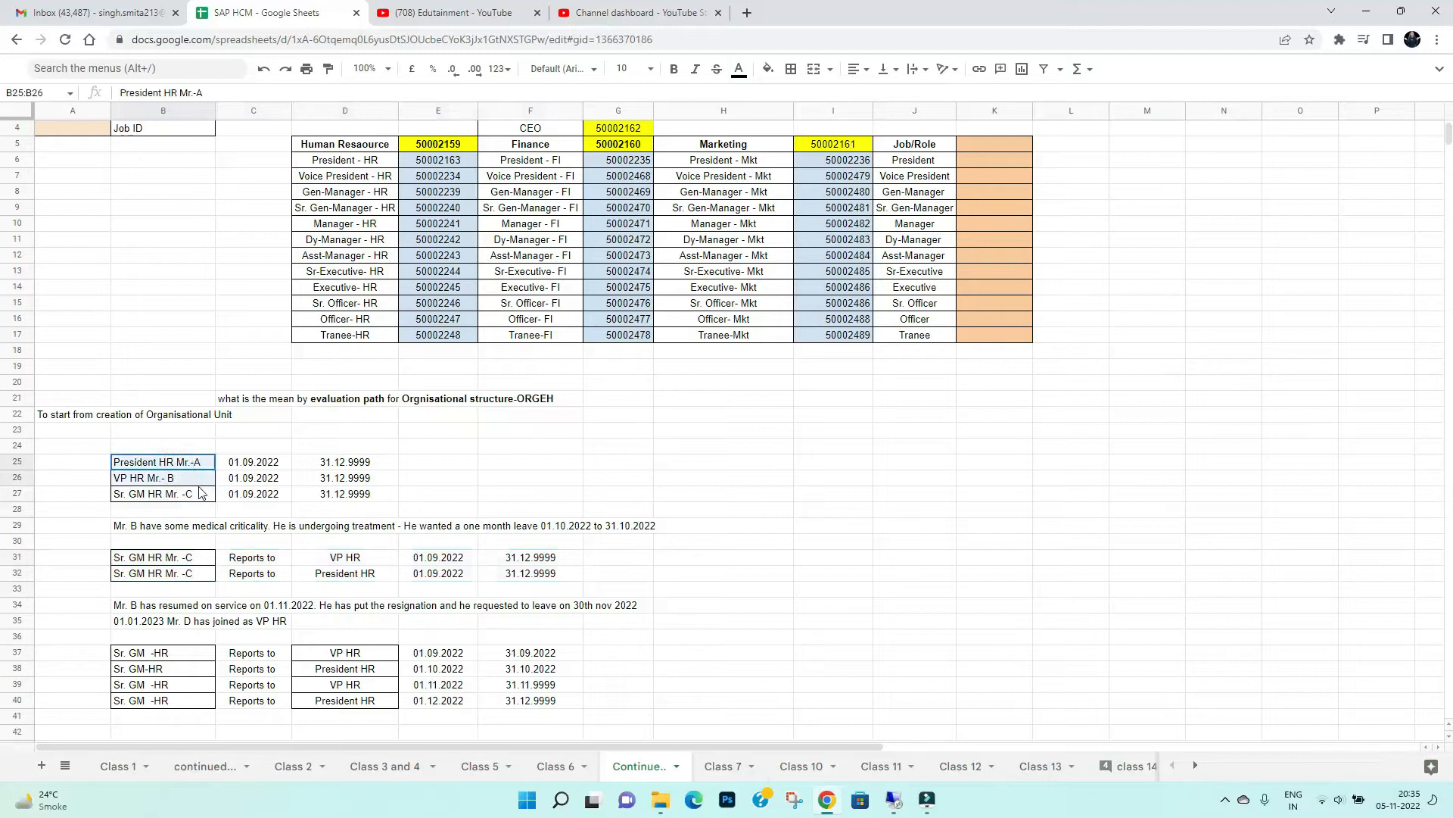
click(193, 563)
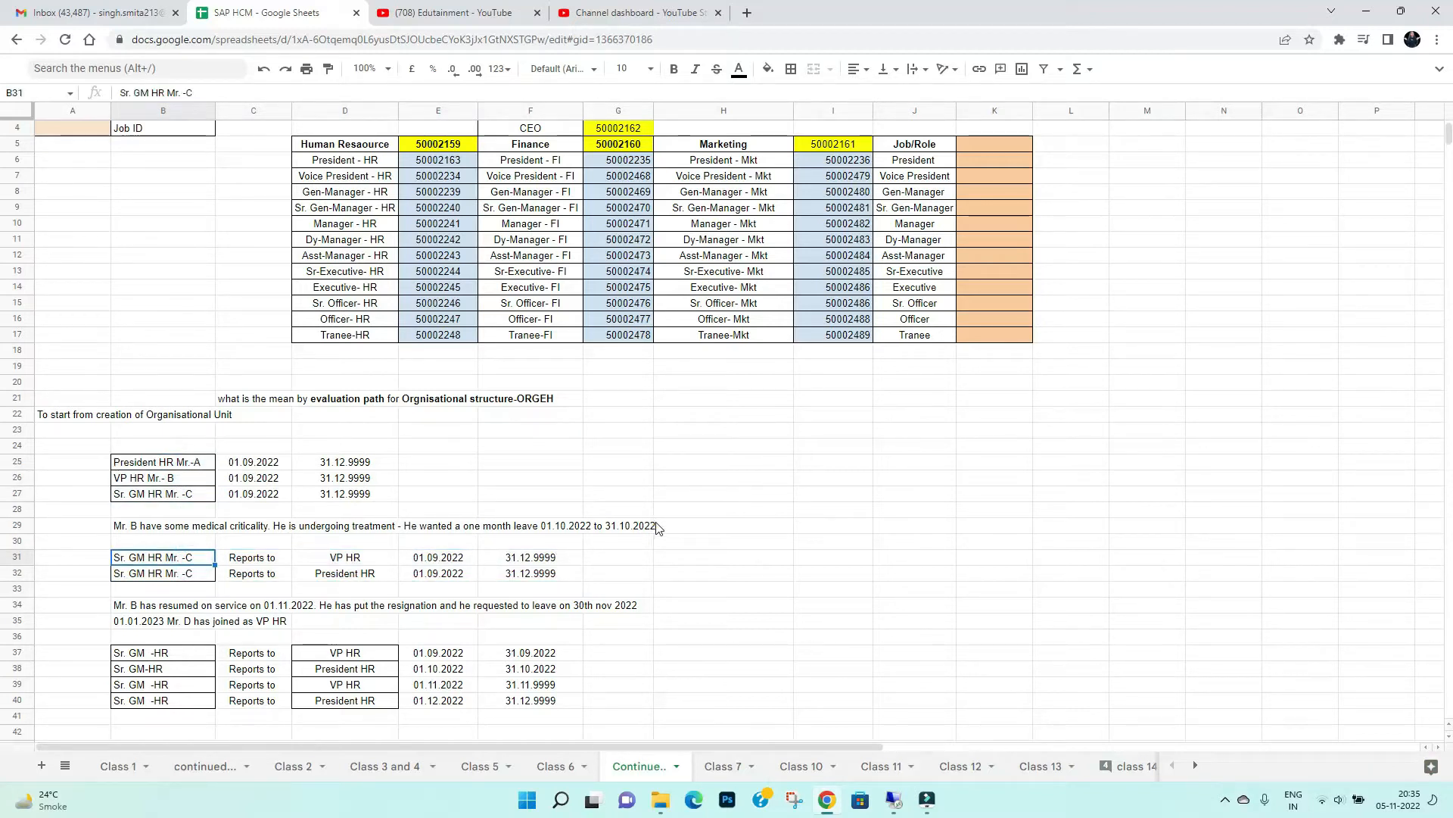
drag(182, 564, 182, 577)
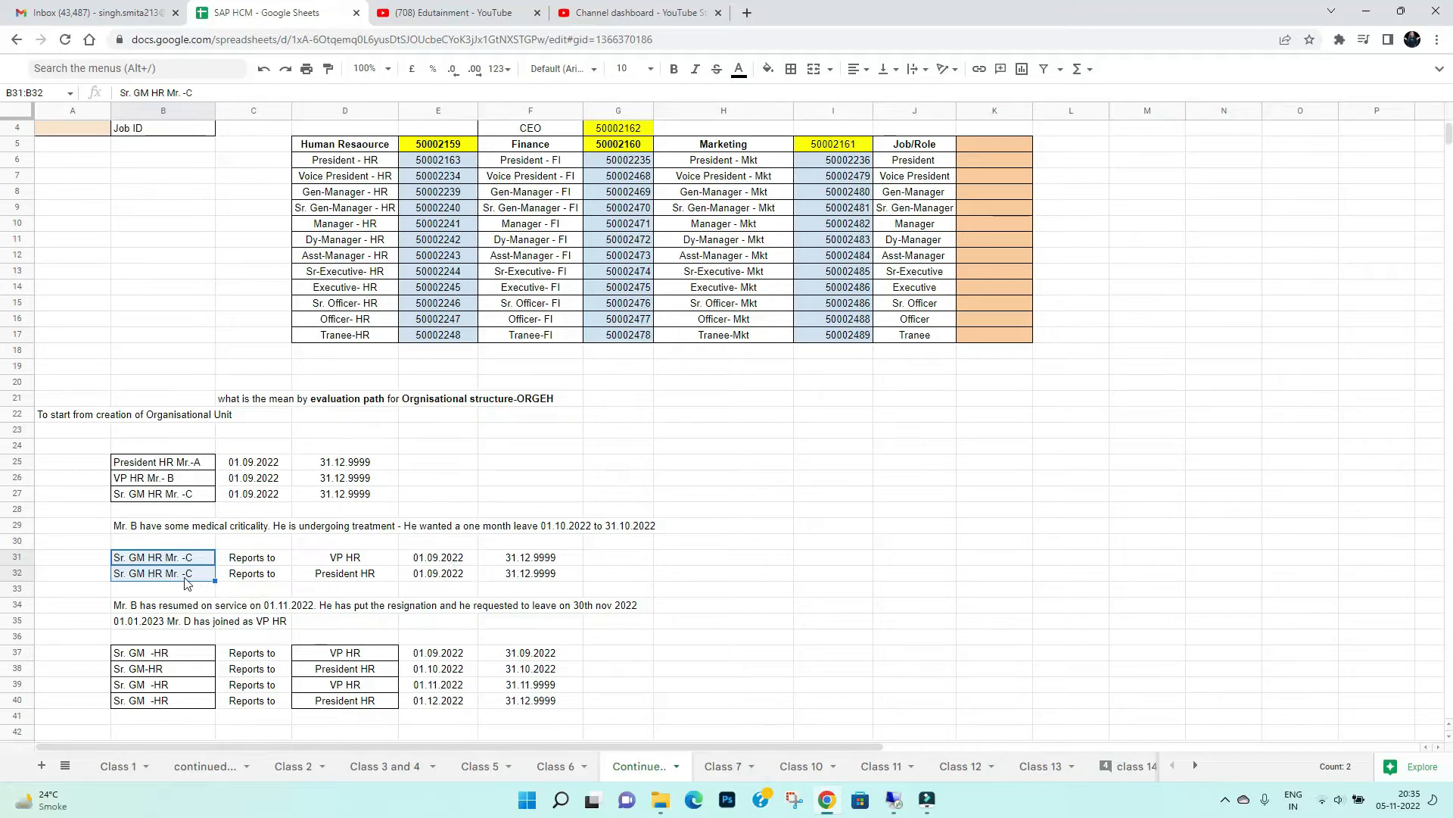
click(260, 580)
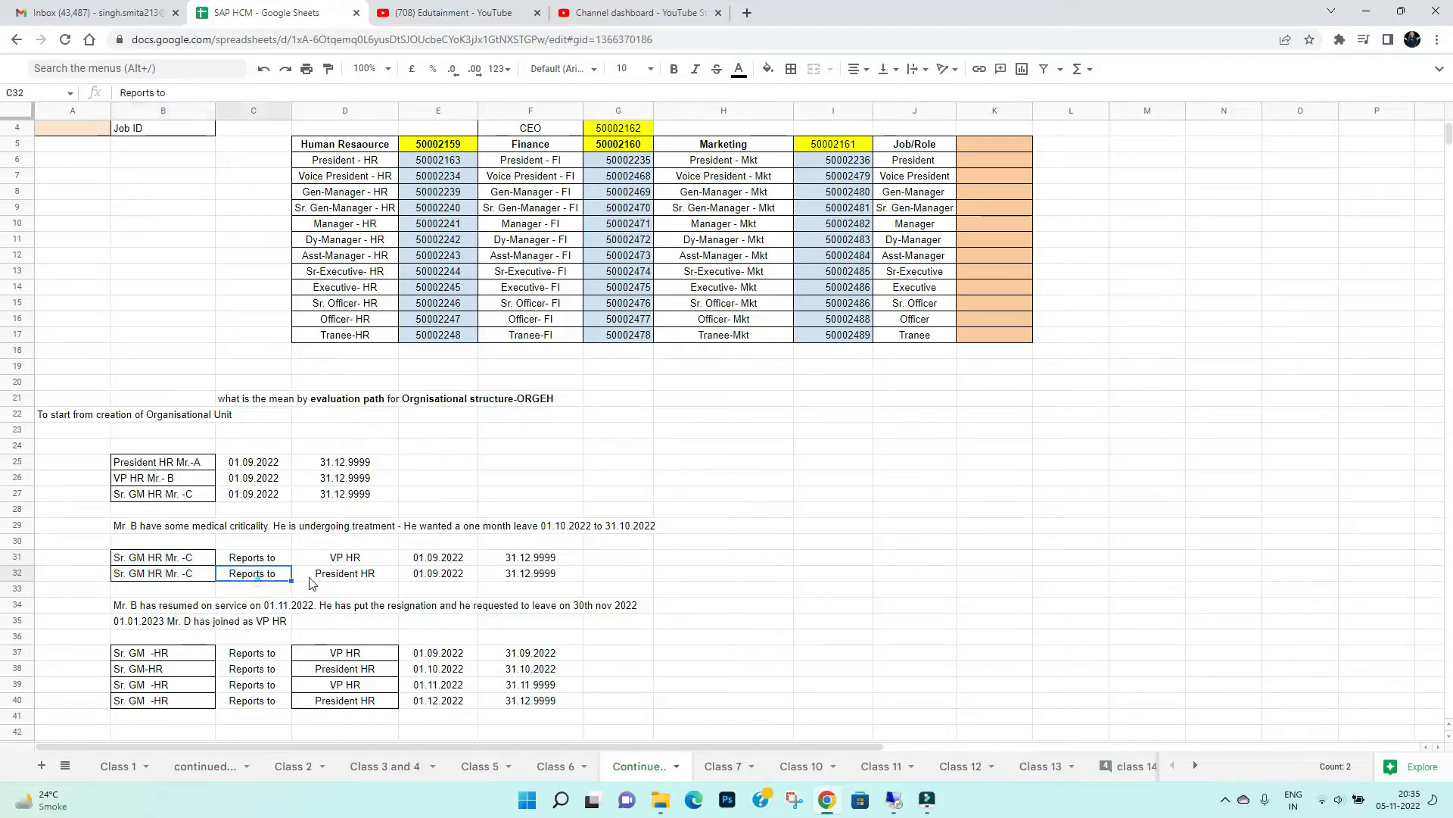
click(343, 575)
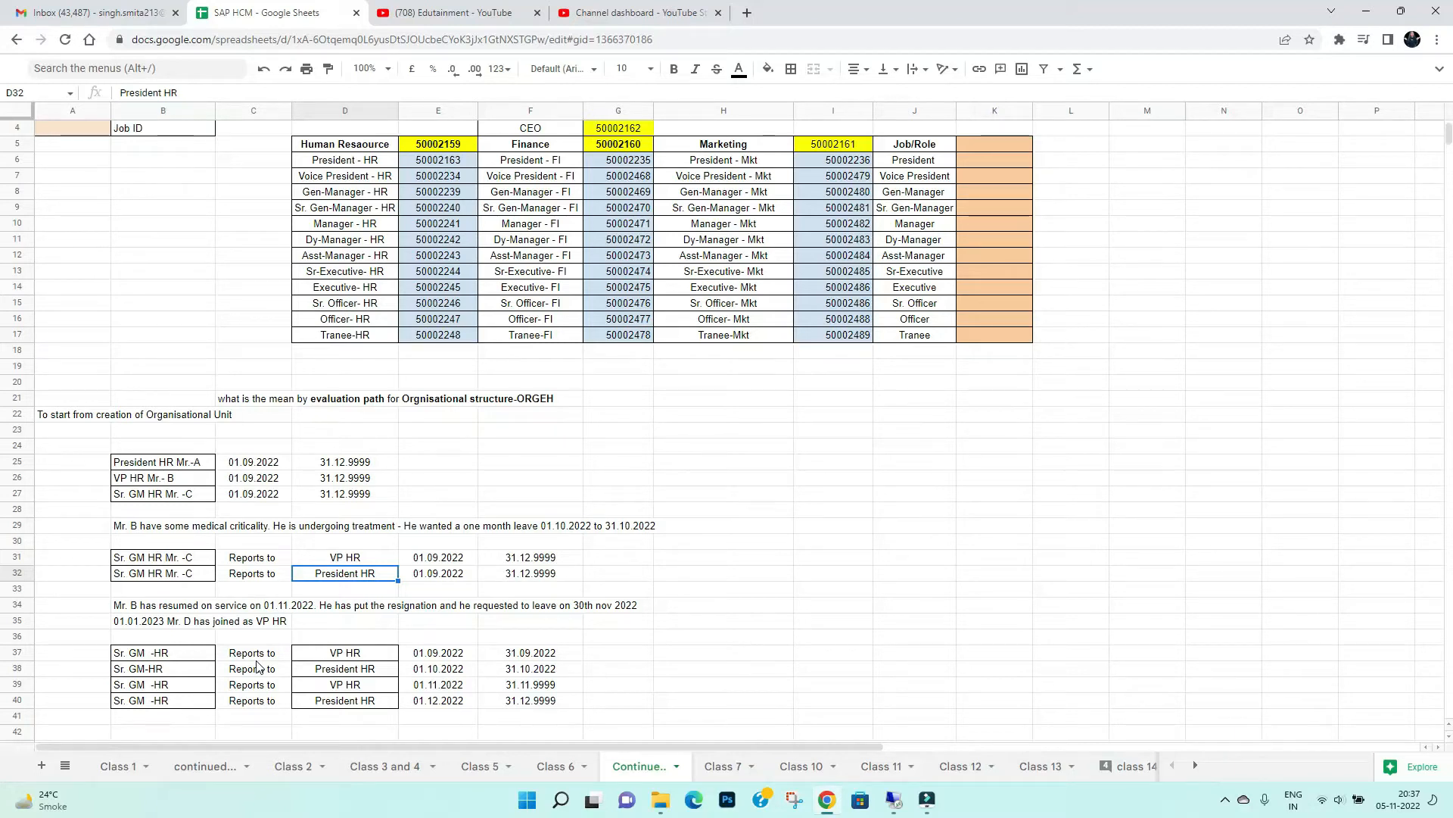
Review the four Sr. GM HR reporting lines in rows 37 to 40, checking whether each reports to VP HR or President HR
drag(184, 653, 189, 712)
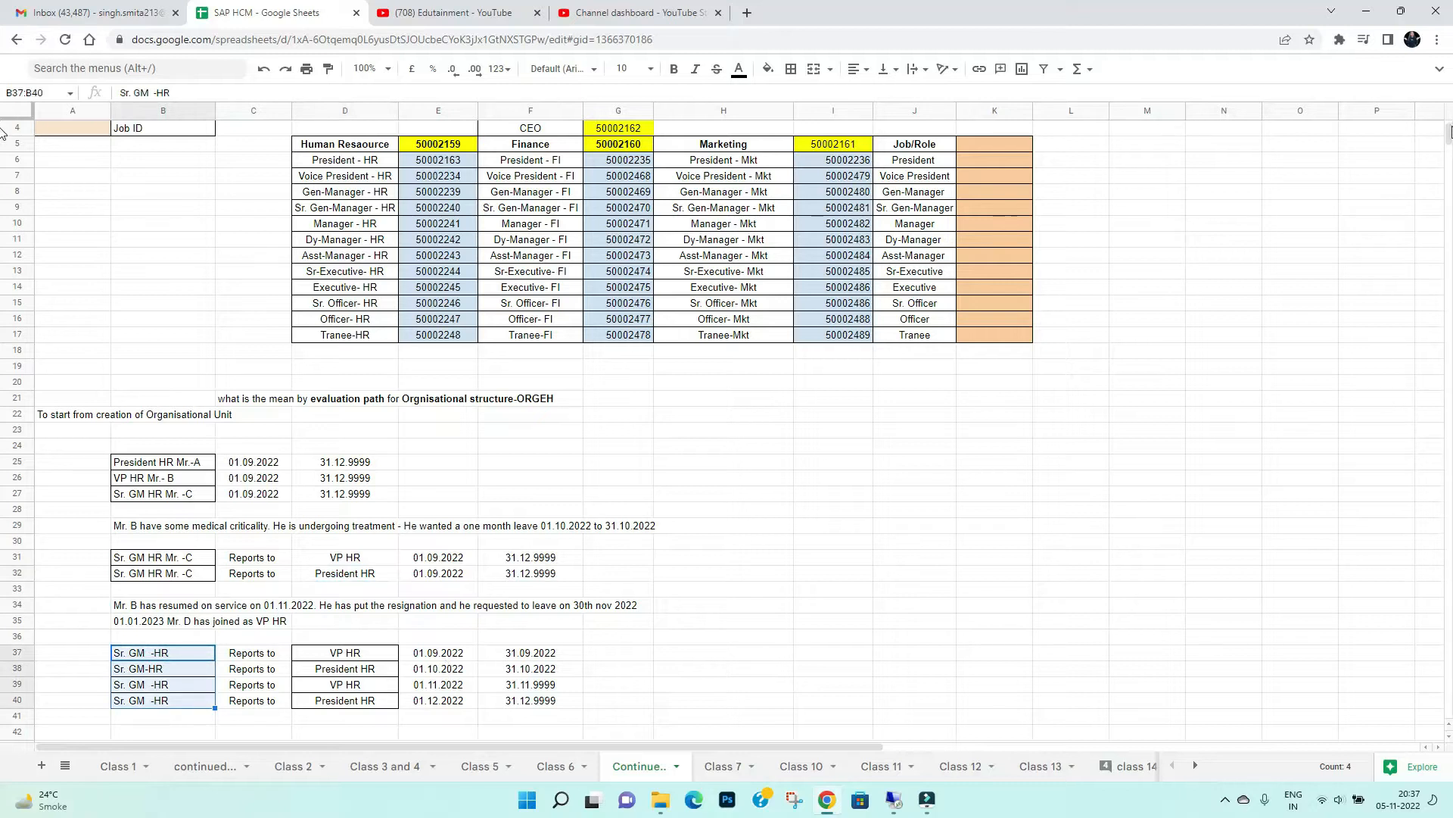
scroll(4, 134, down, 4)
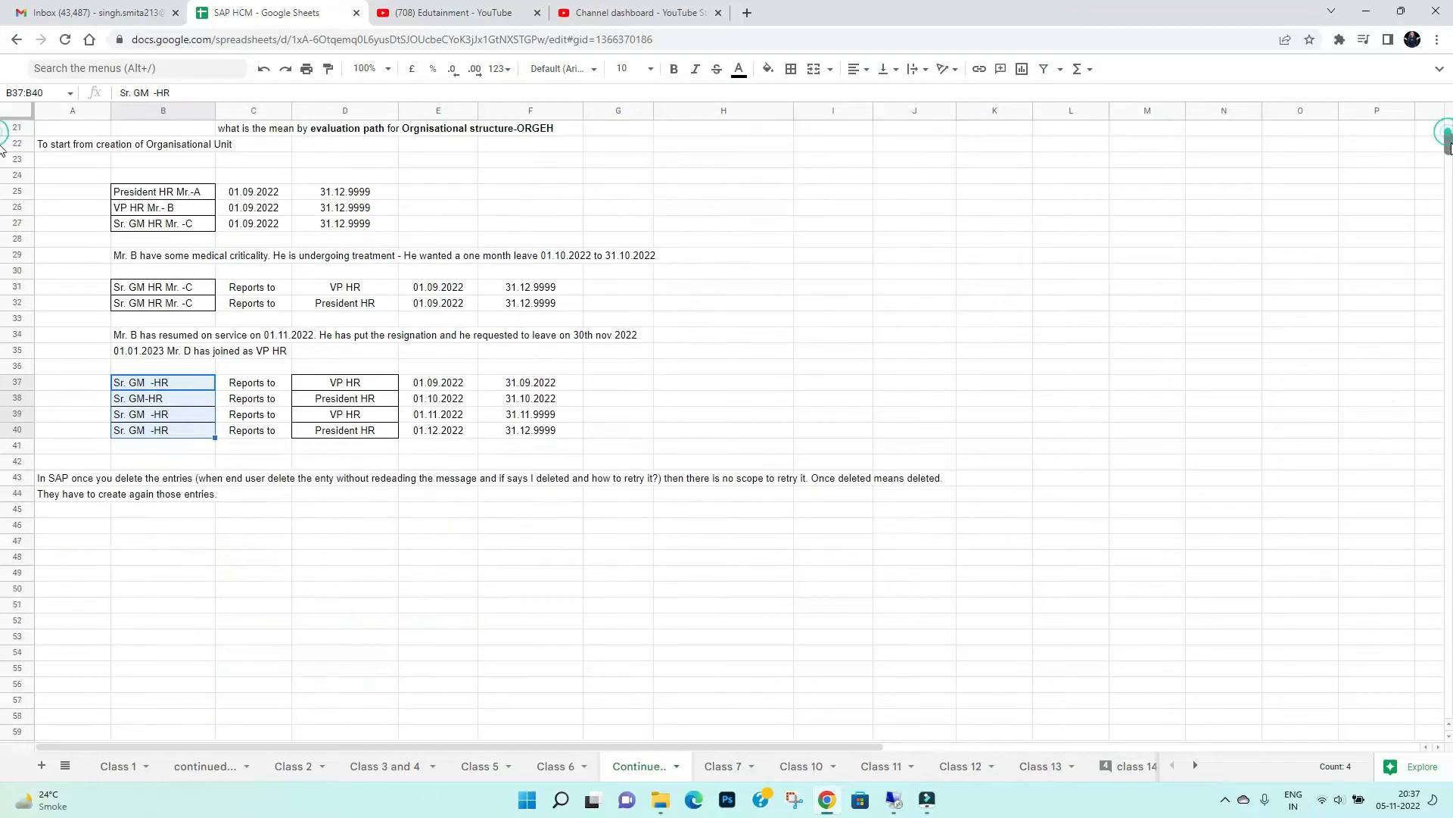
click(159, 387)
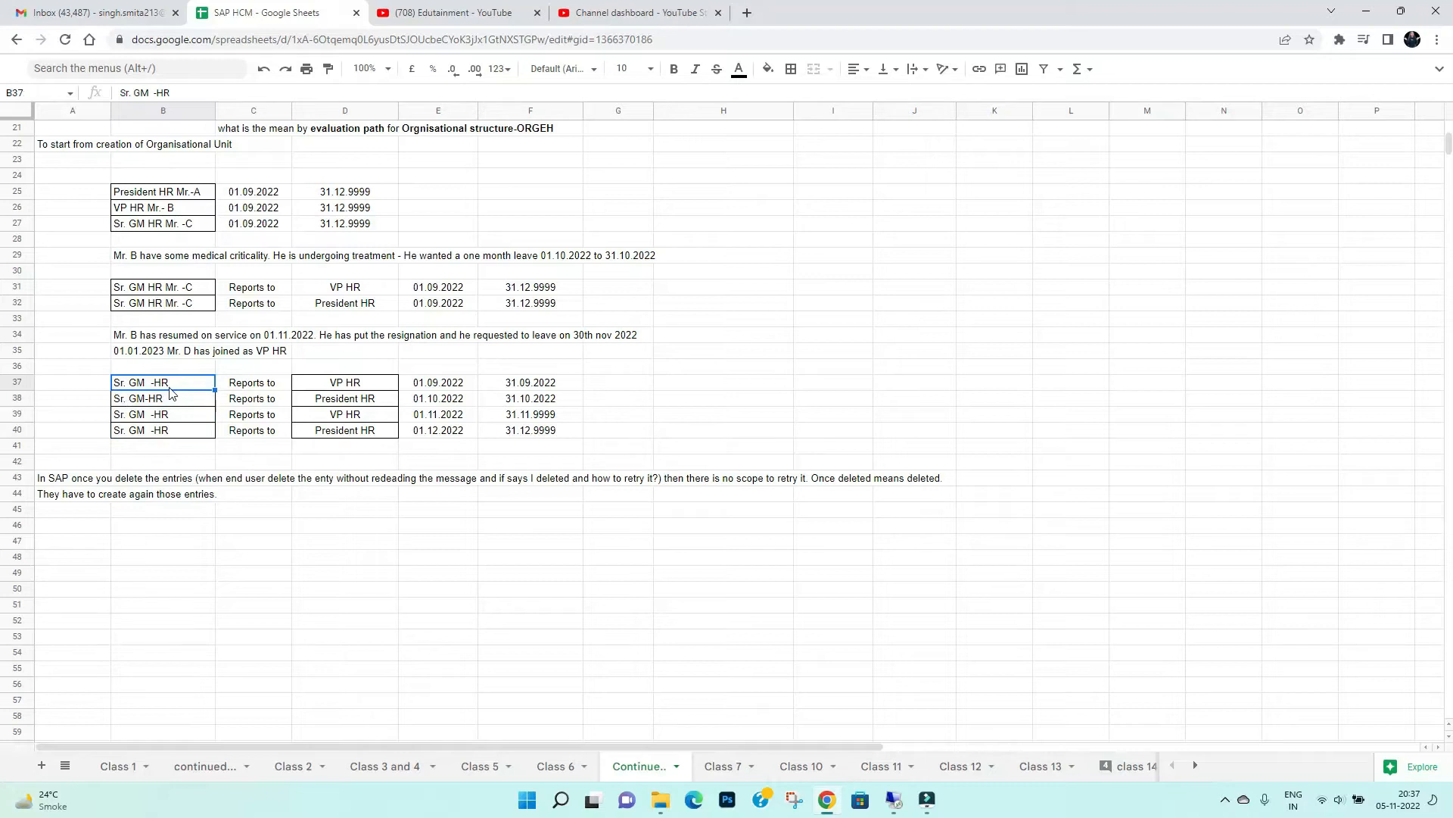
click(350, 385)
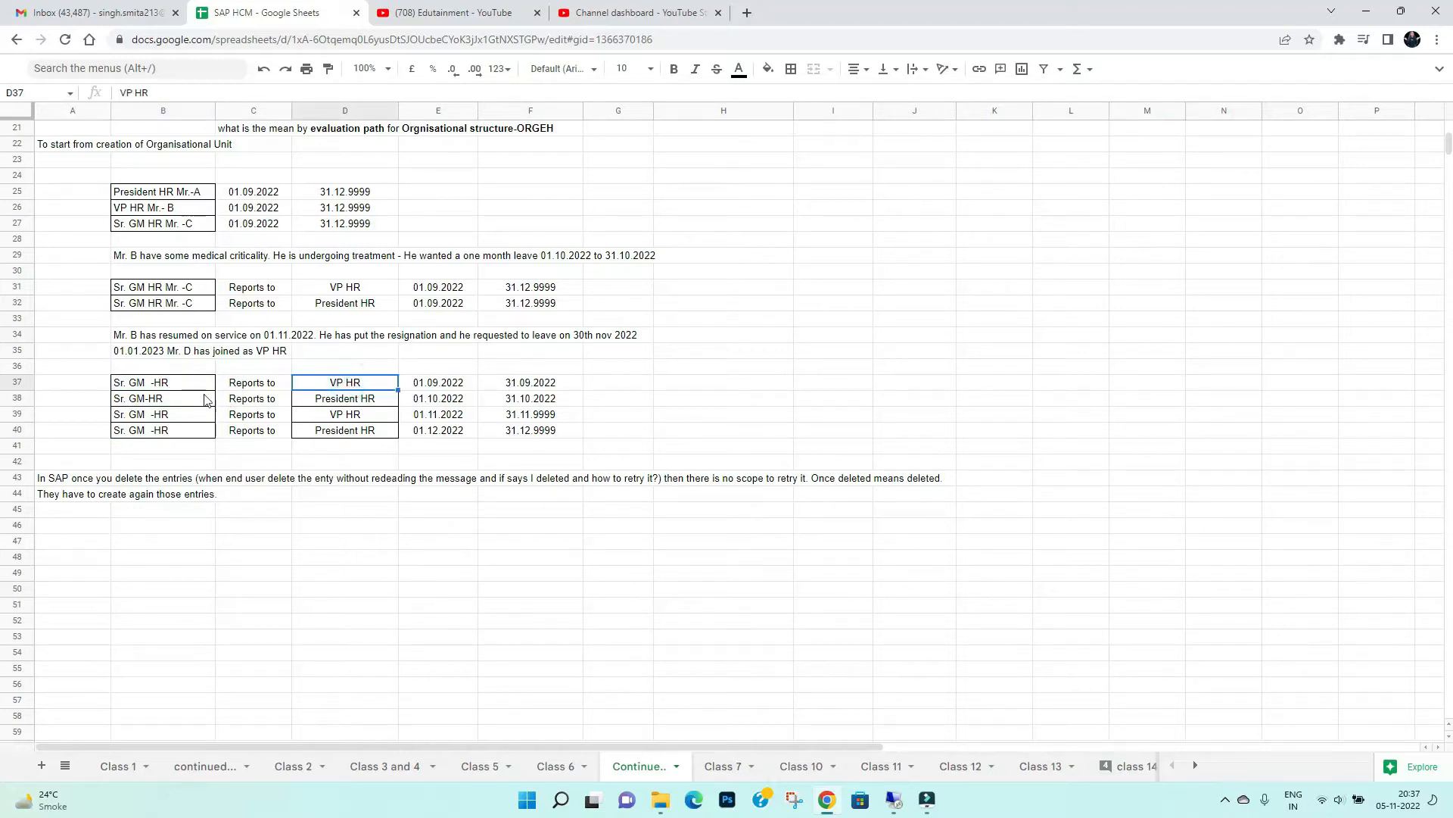
click(123, 401)
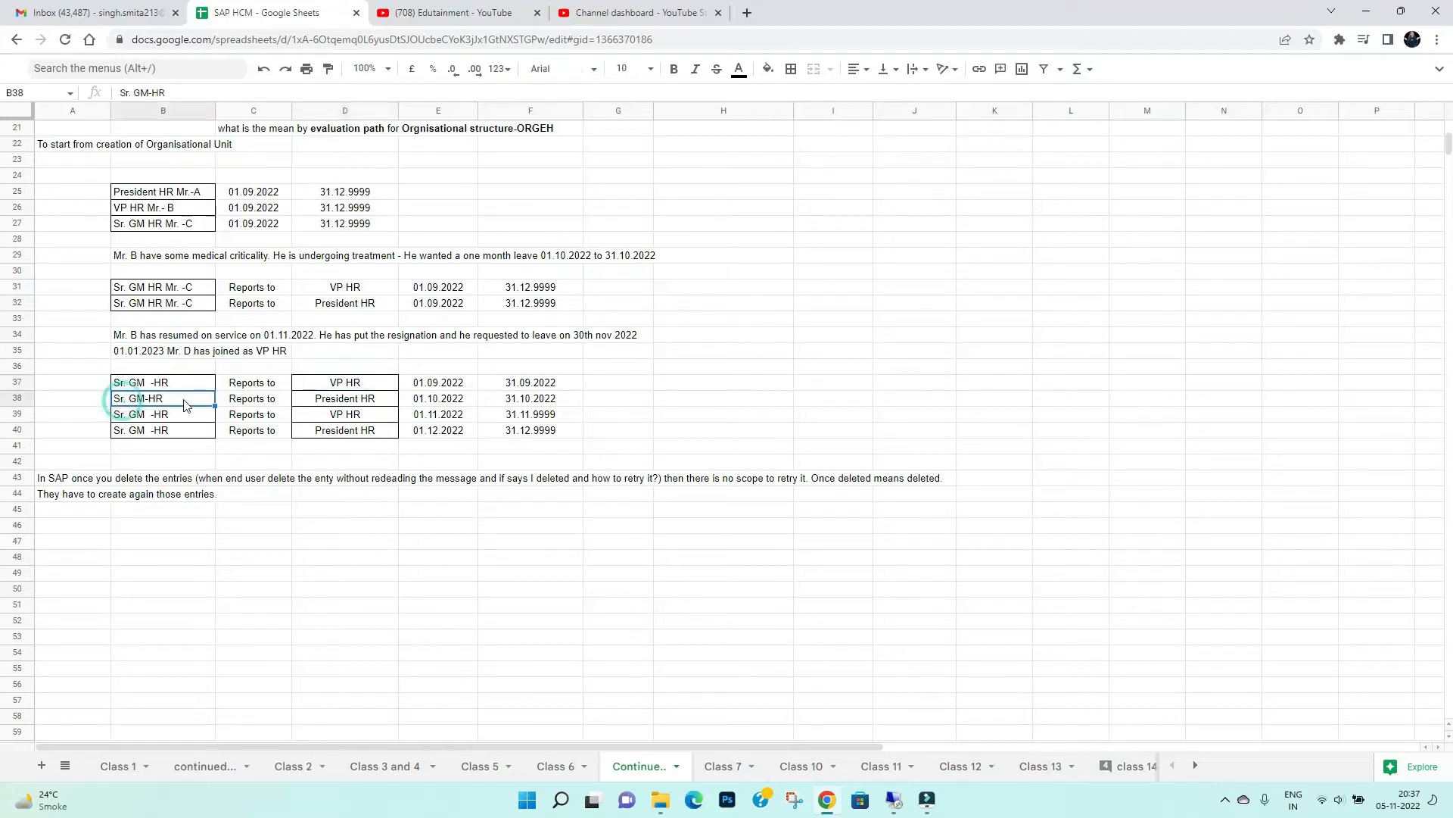
click(362, 400)
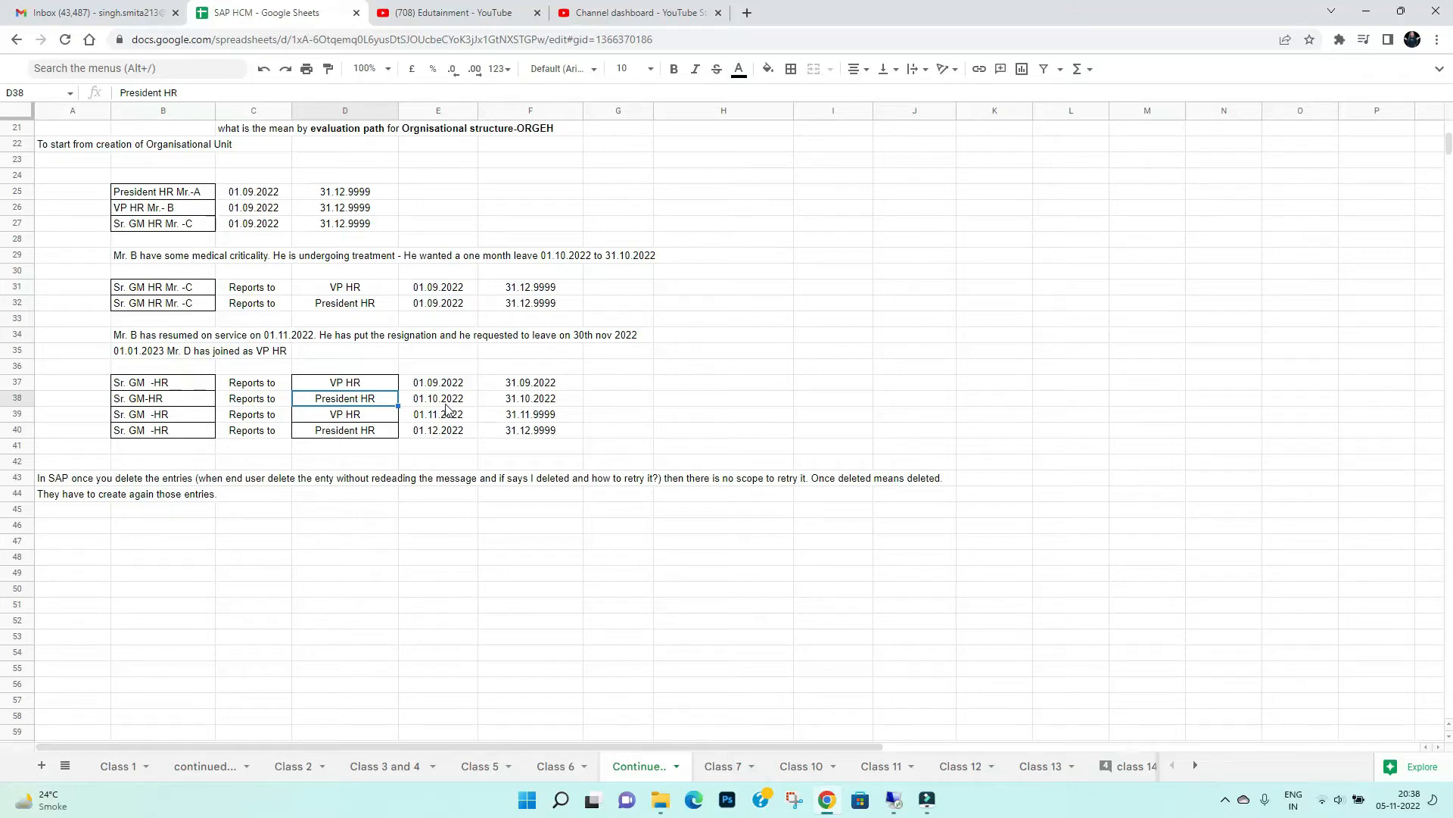
click(148, 433)
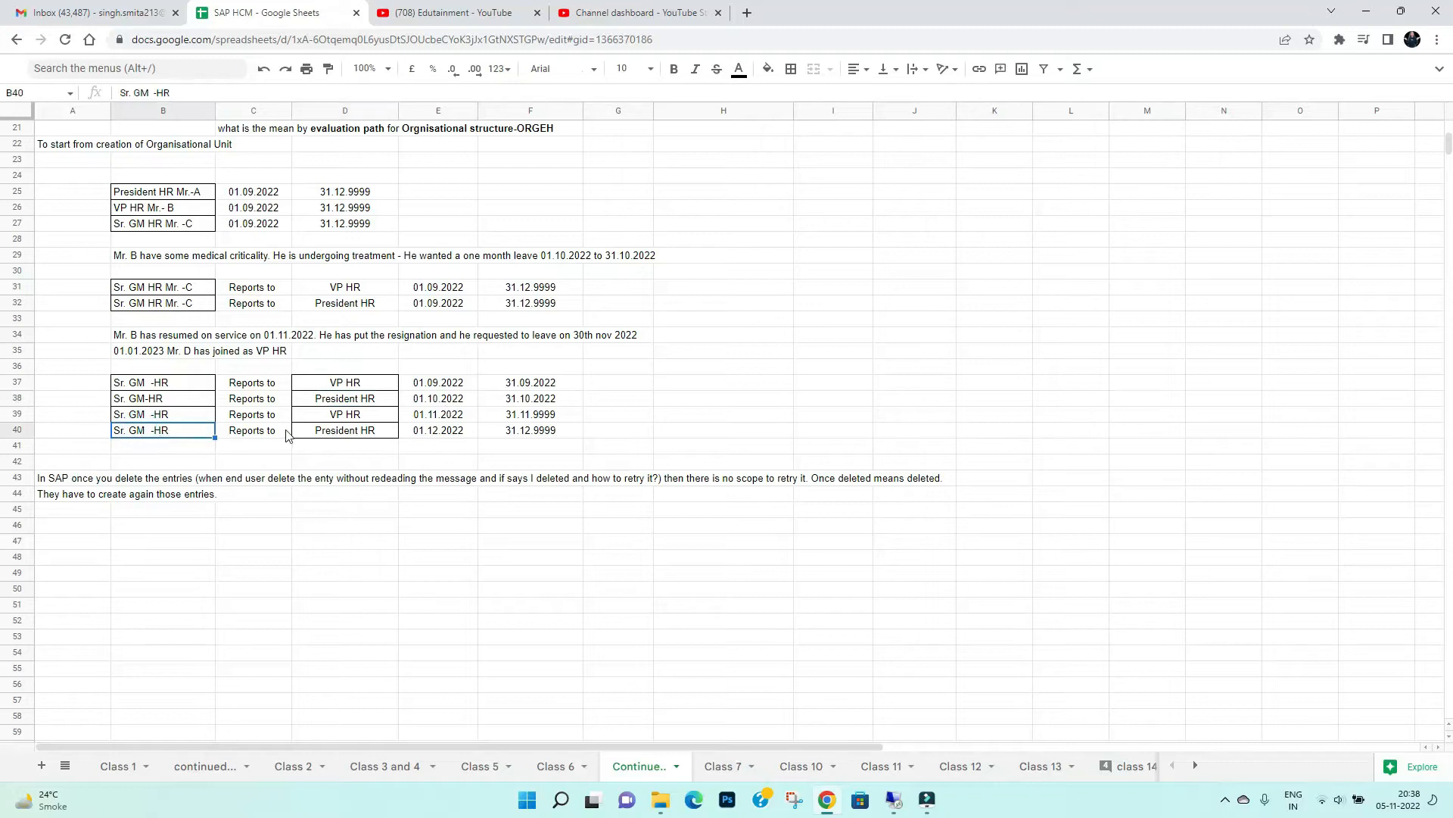
click(344, 433)
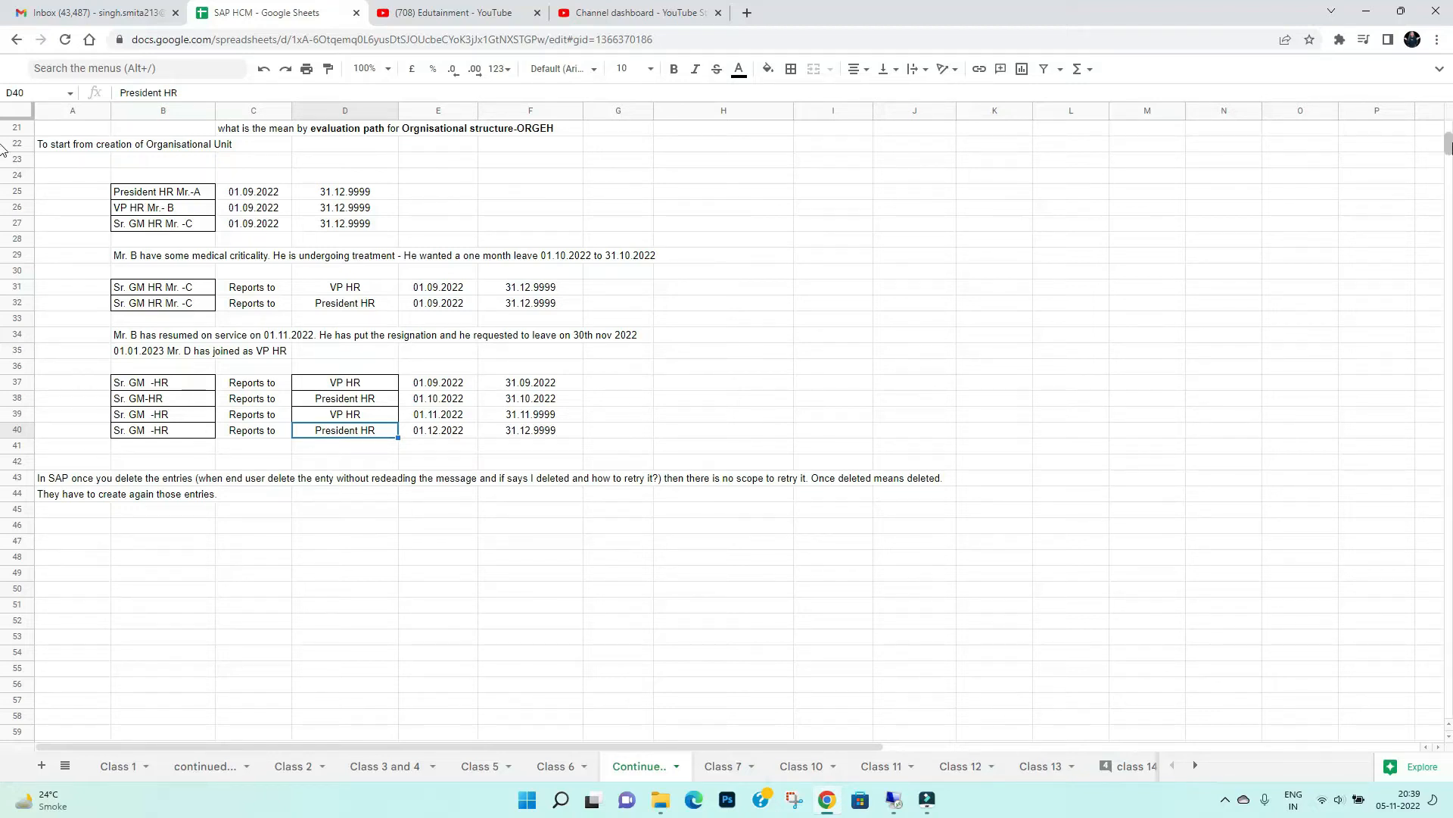
Switch to the SAP remote session and open transaction PO13, Maintain Position, ready for a position number
scroll(3, 148, up, 7)
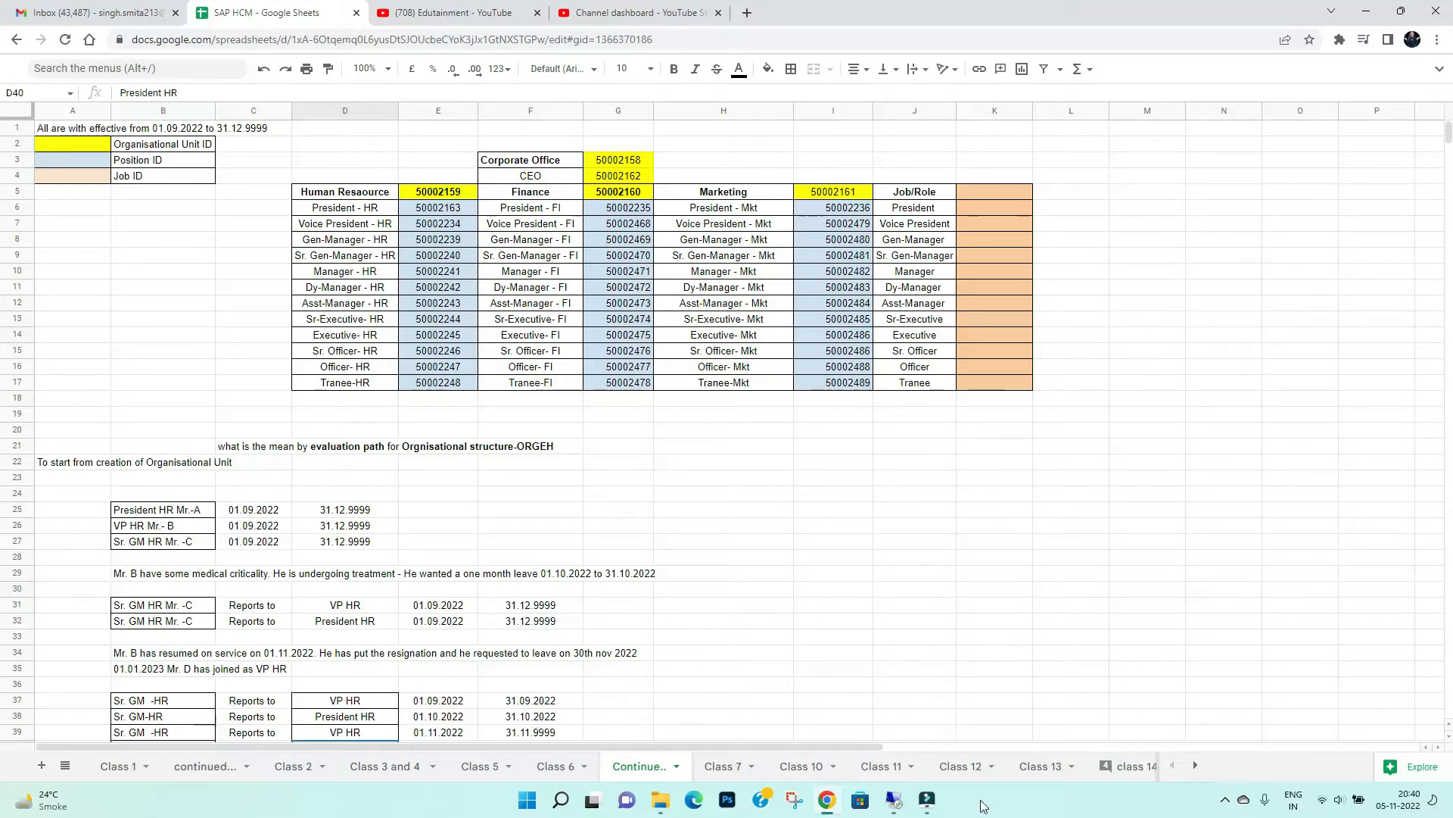
click(895, 801)
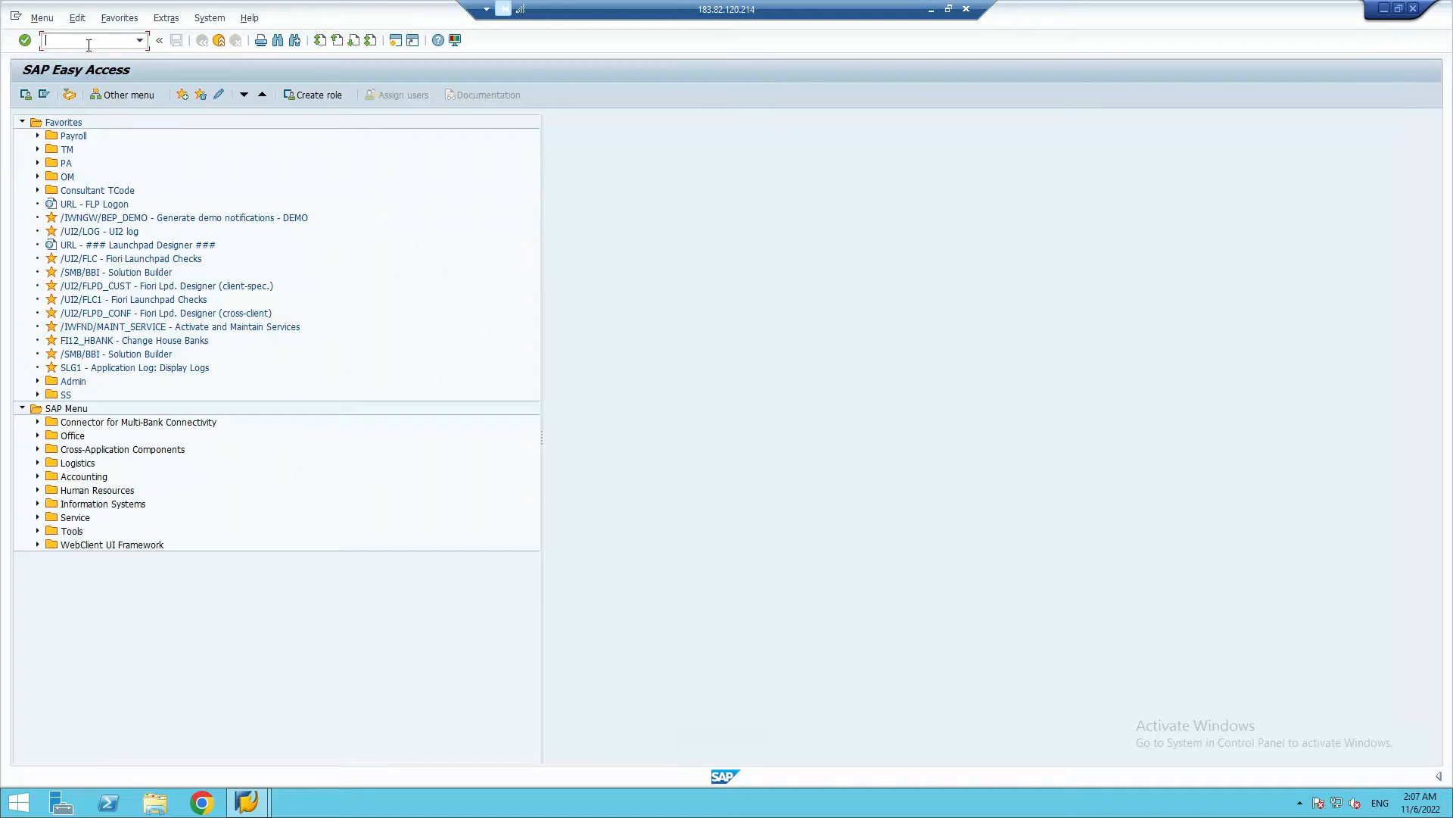
text(o13)
key(Return)
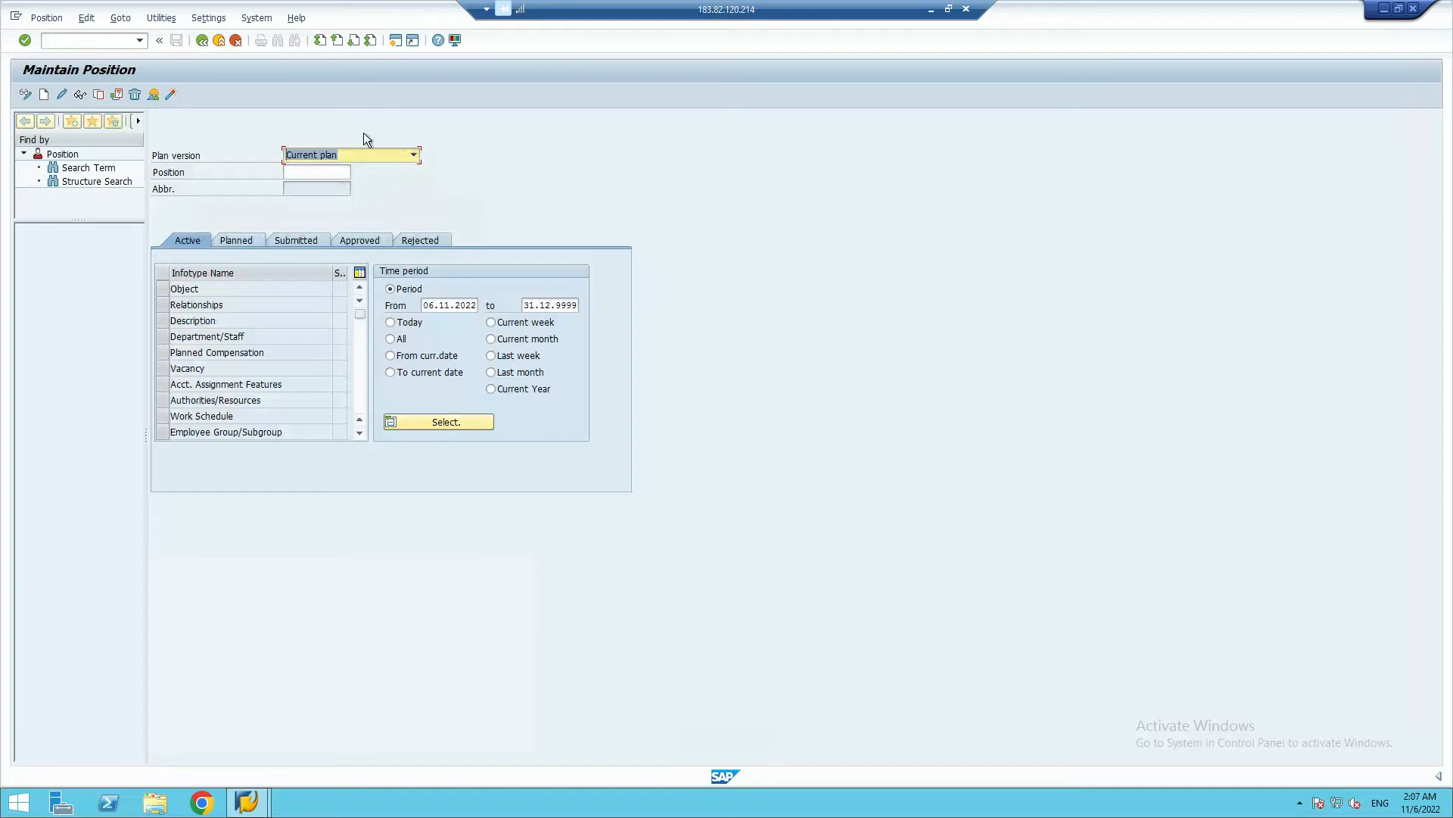
click(356, 156)
click(540, 153)
click(323, 174)
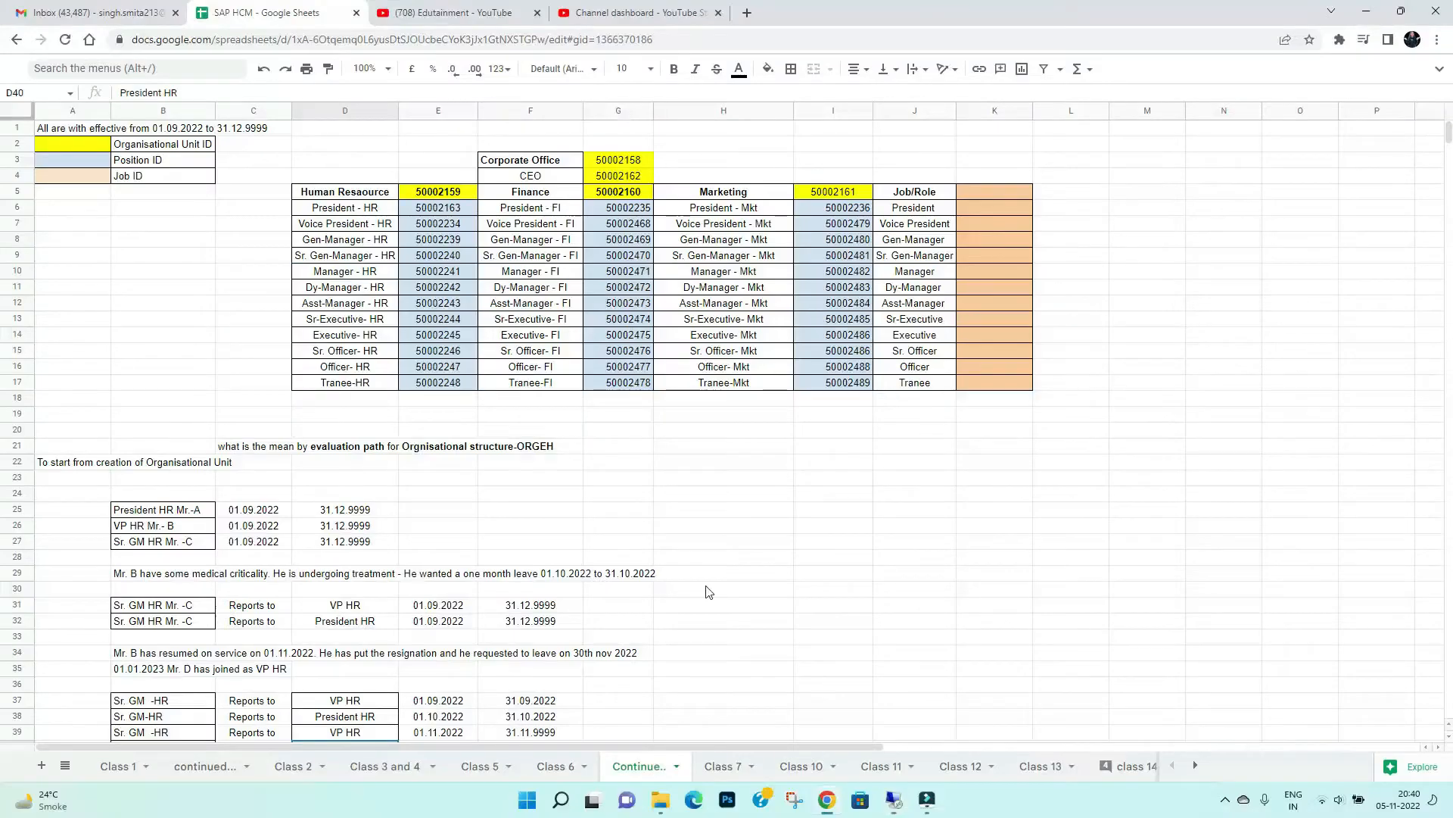
Examine the Corporate Office, Human Resource and Voice President - HR IDs in the PO10 table of the Google Sheets class notes
click(931, 9)
scroll(602, 545, down, 5)
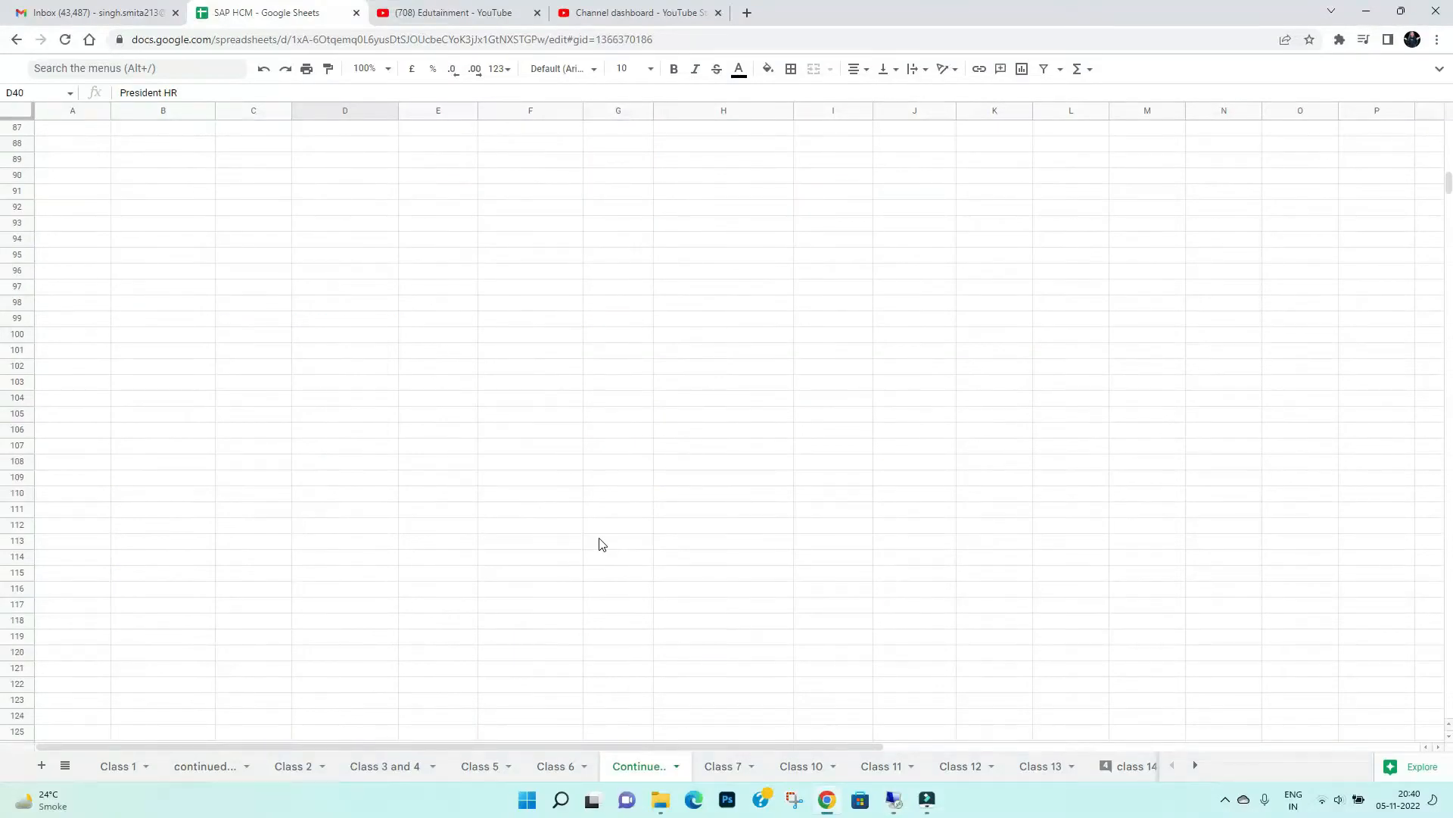
scroll(602, 544, down, 5)
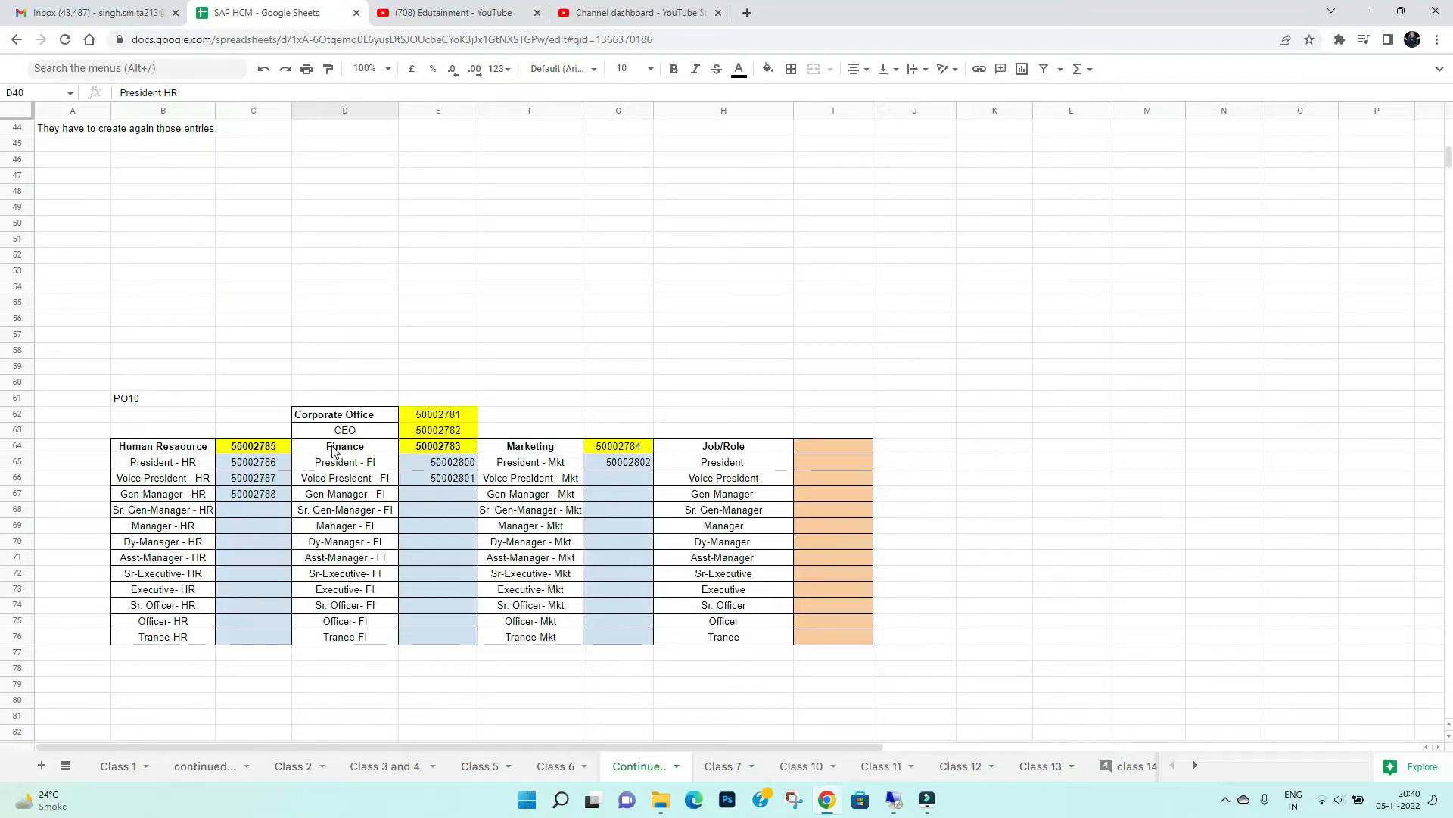
click(333, 418)
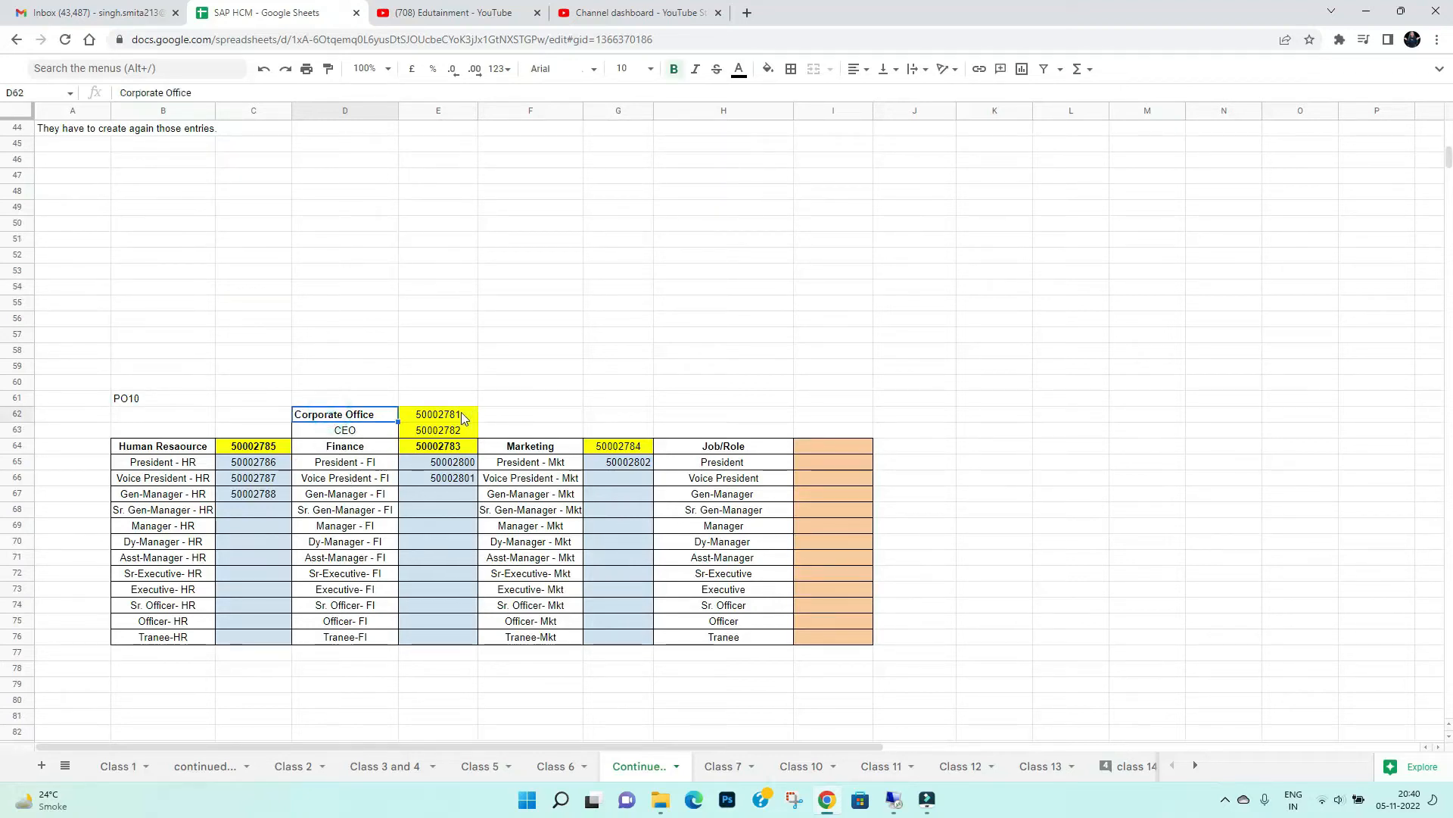
click(457, 415)
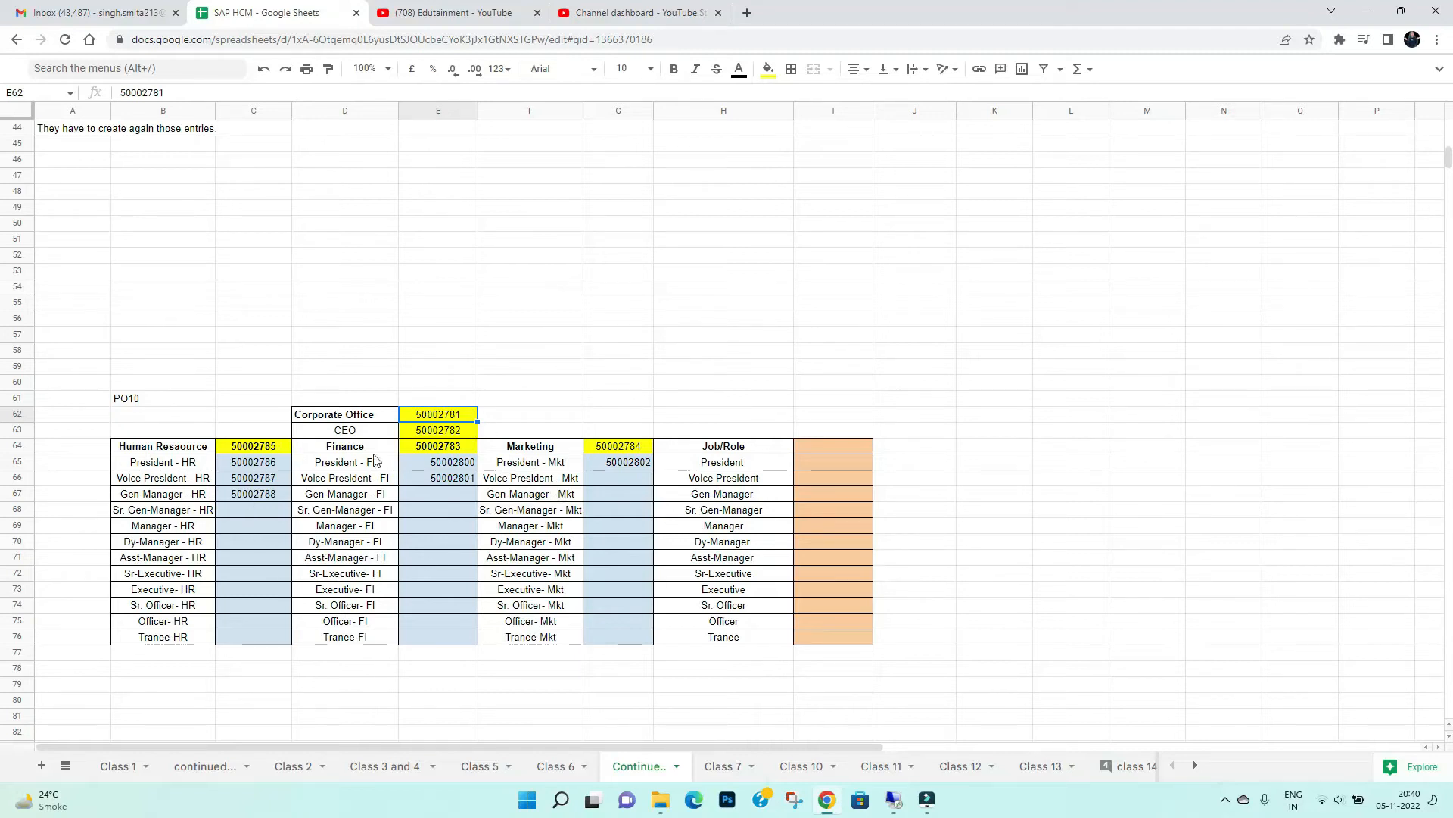
click(252, 446)
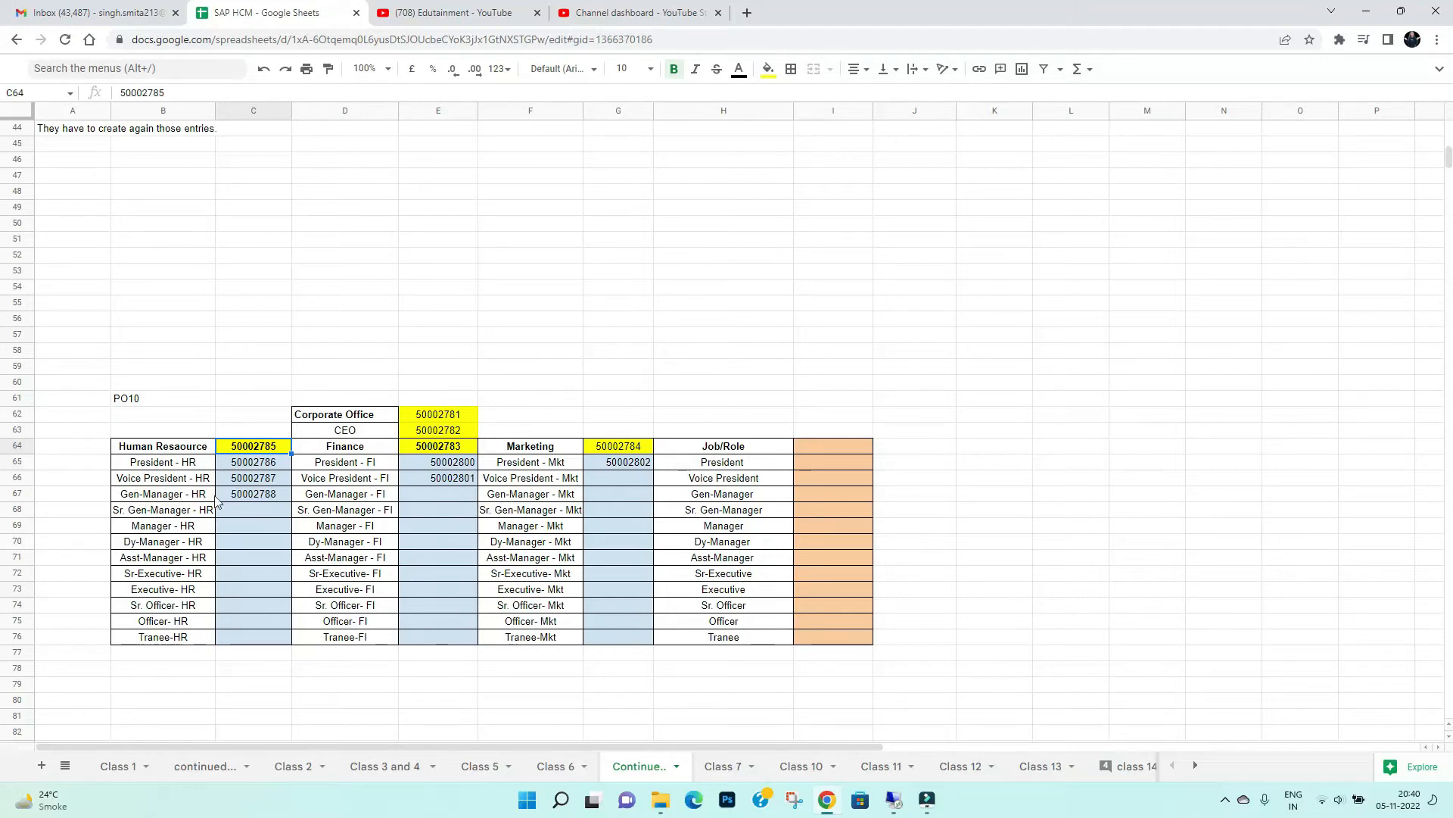
click(263, 483)
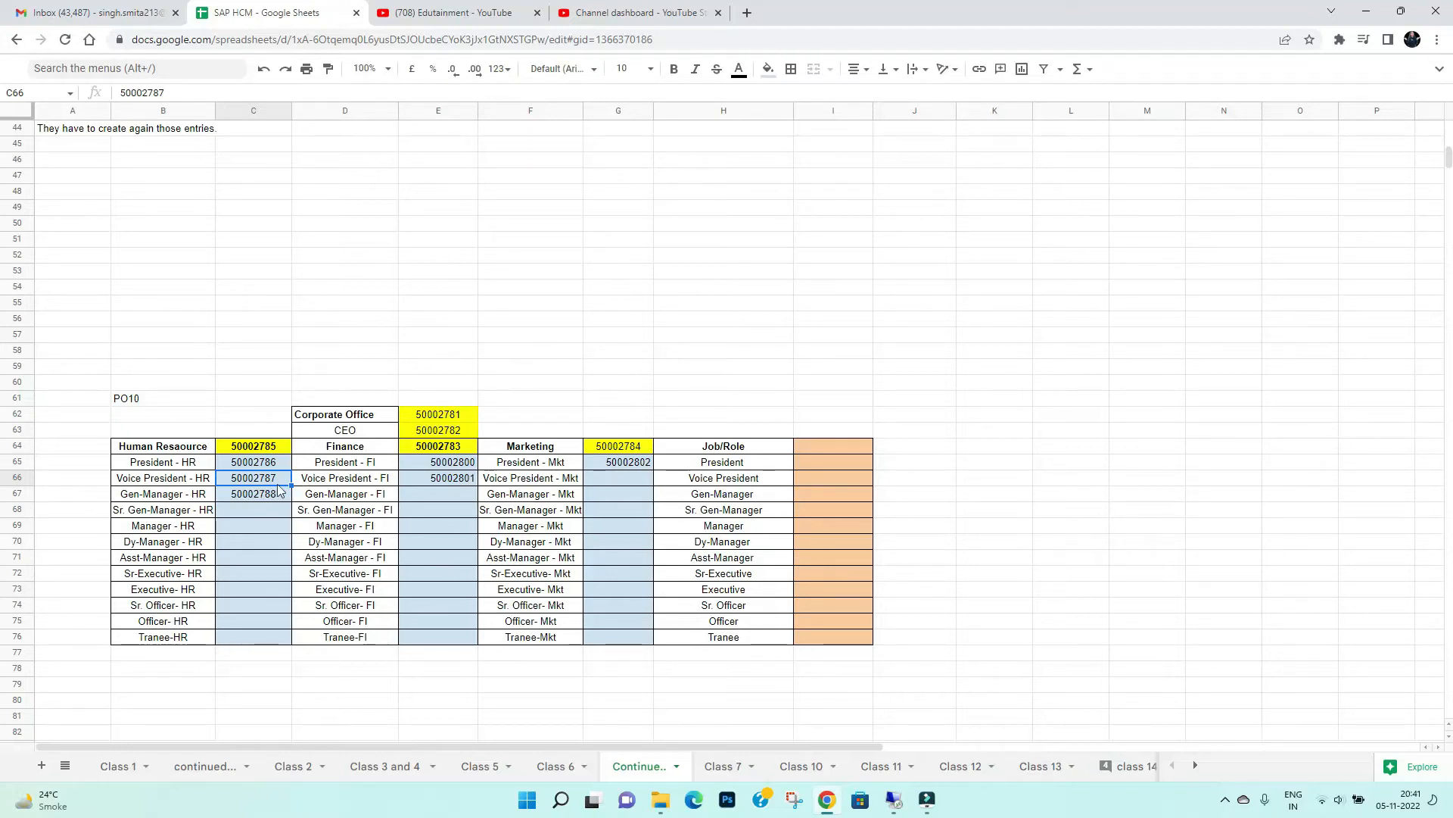
Copy the Gen-Manager - HR ID 50002788 from the sheet and enter it as the position in SAP
click(256, 496)
click(256, 496)
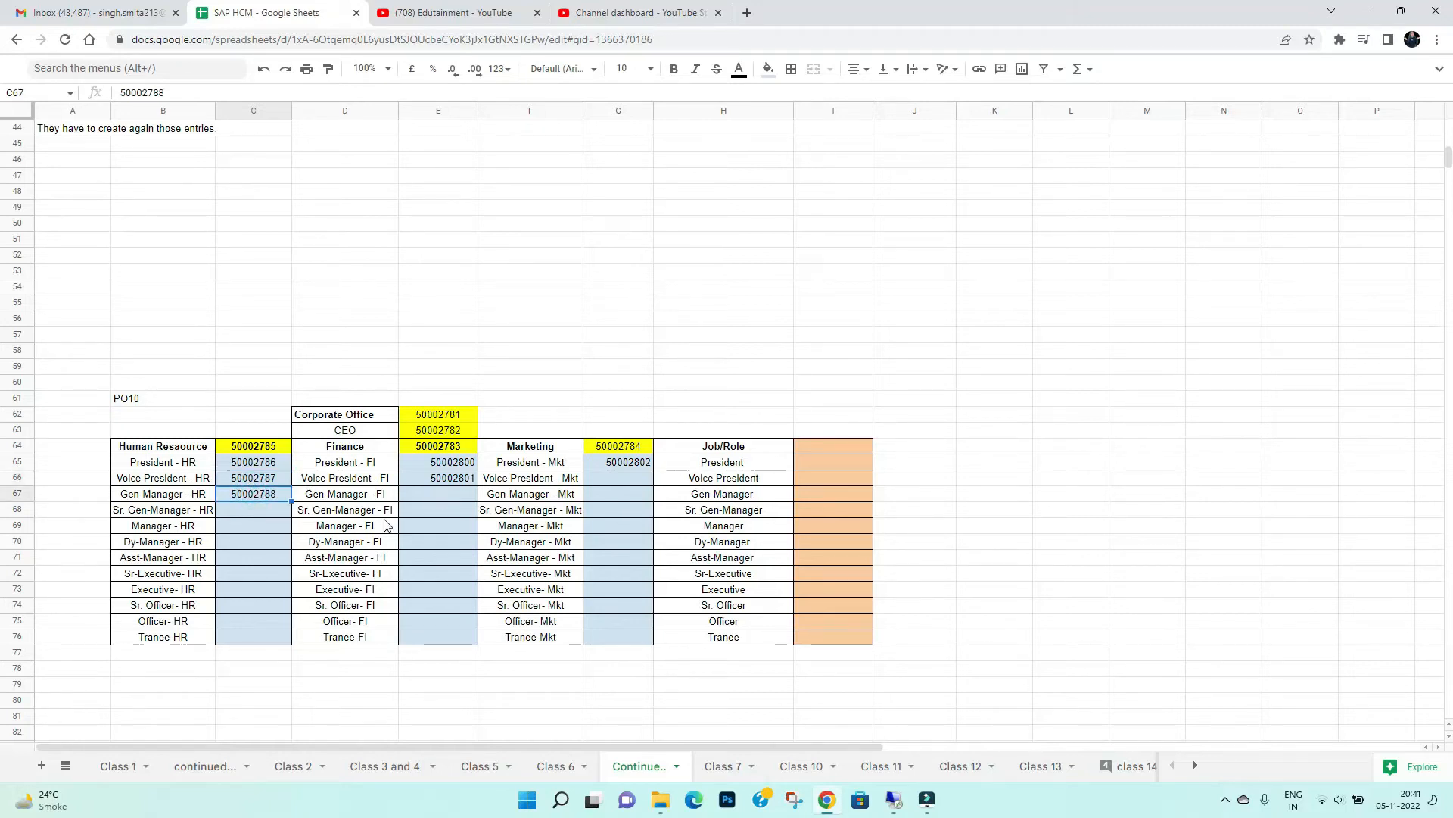
key(ctrl+c)
click(894, 799)
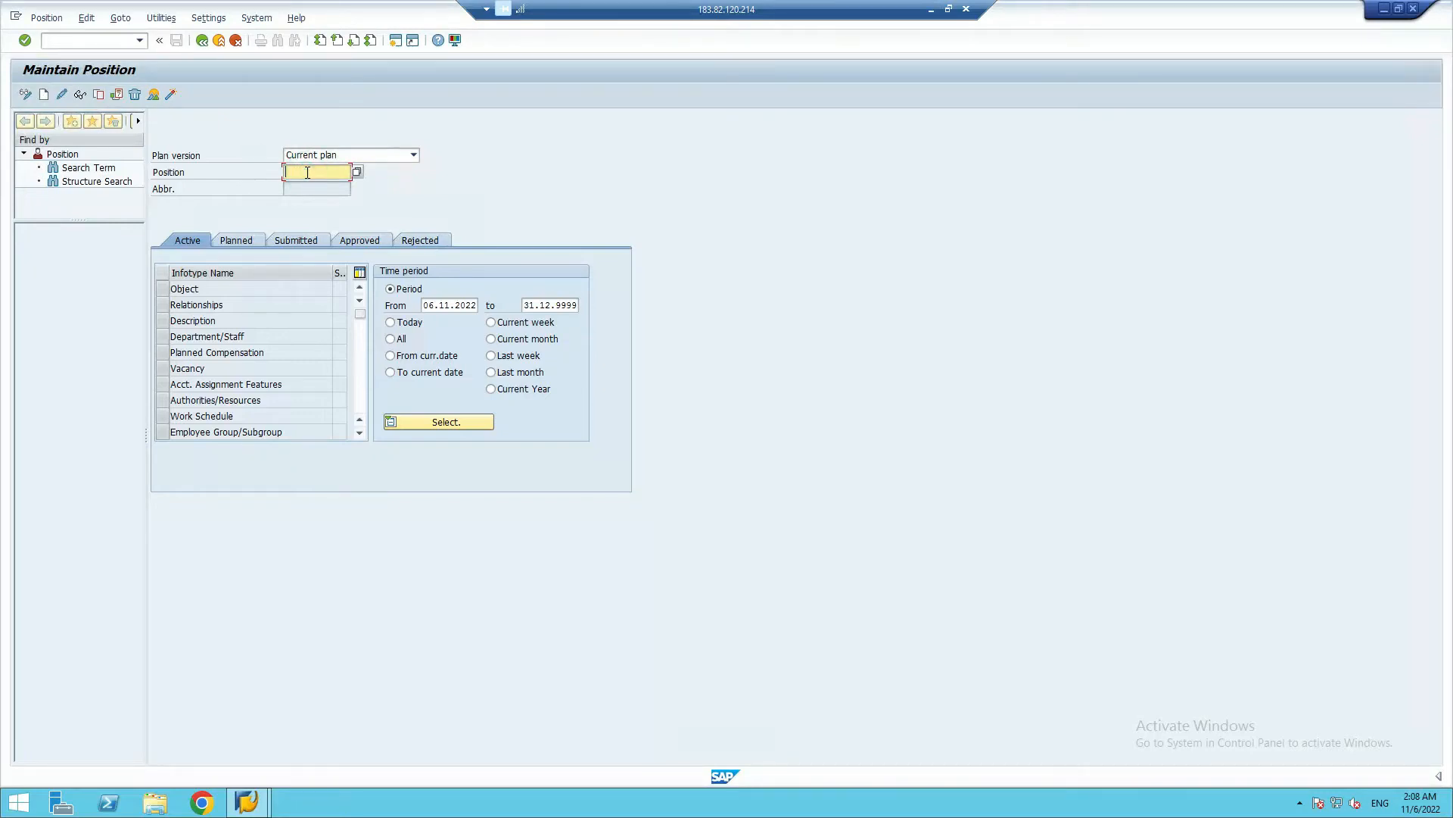
key(ctrl+v)
key(shift+Tab)
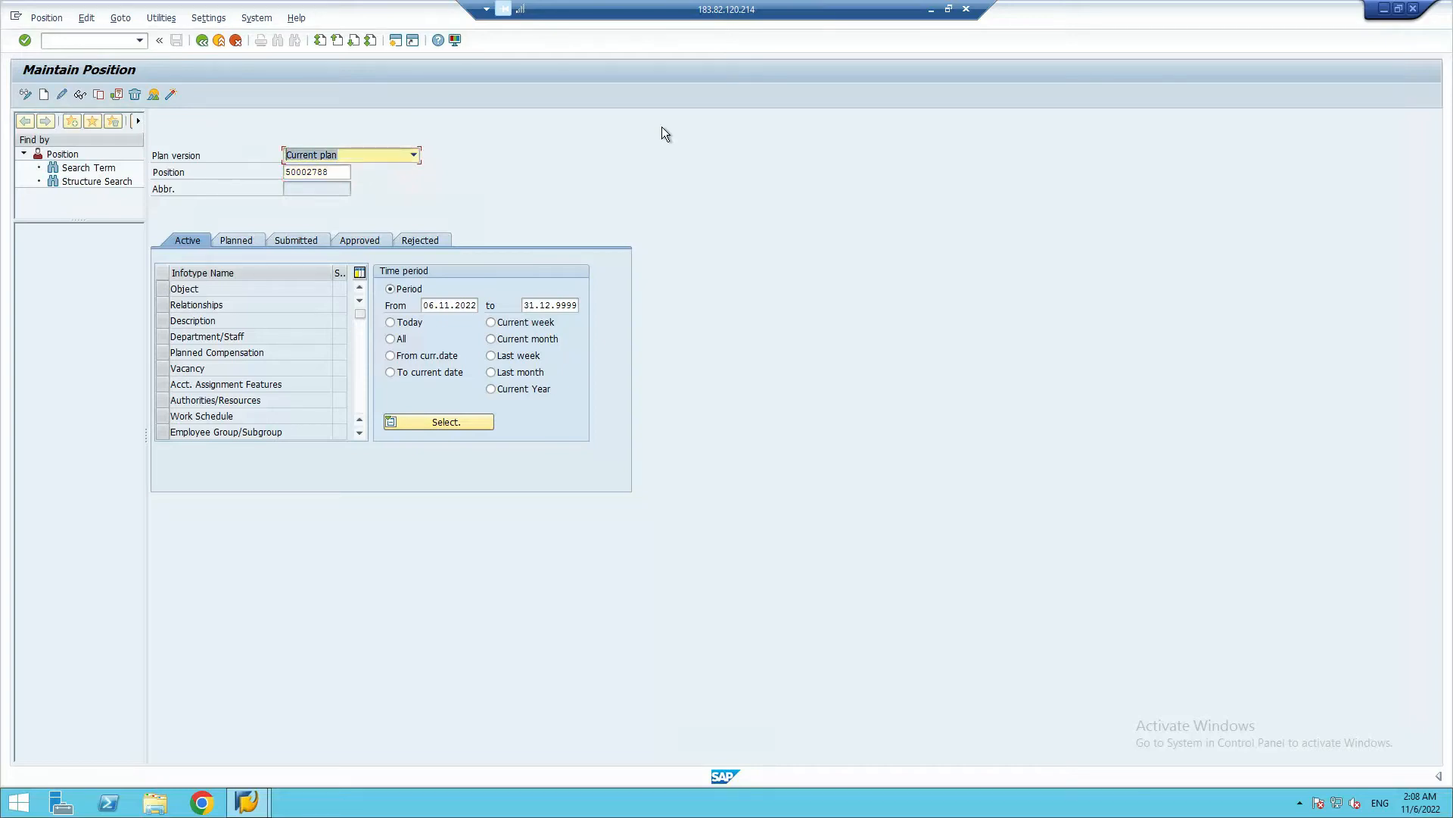
click(336, 170)
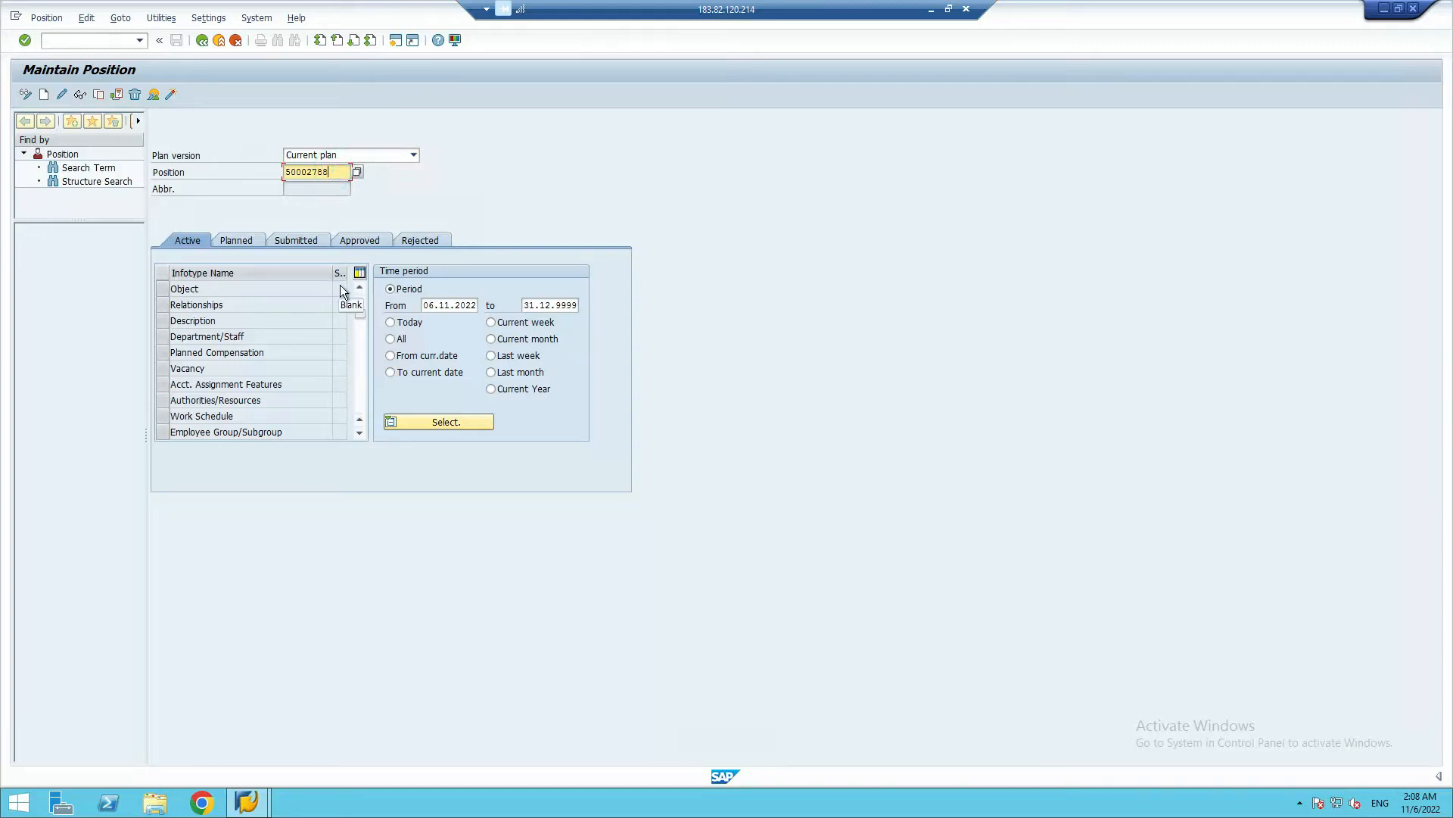
click(473, 199)
click(338, 171)
key(shift+Tab)
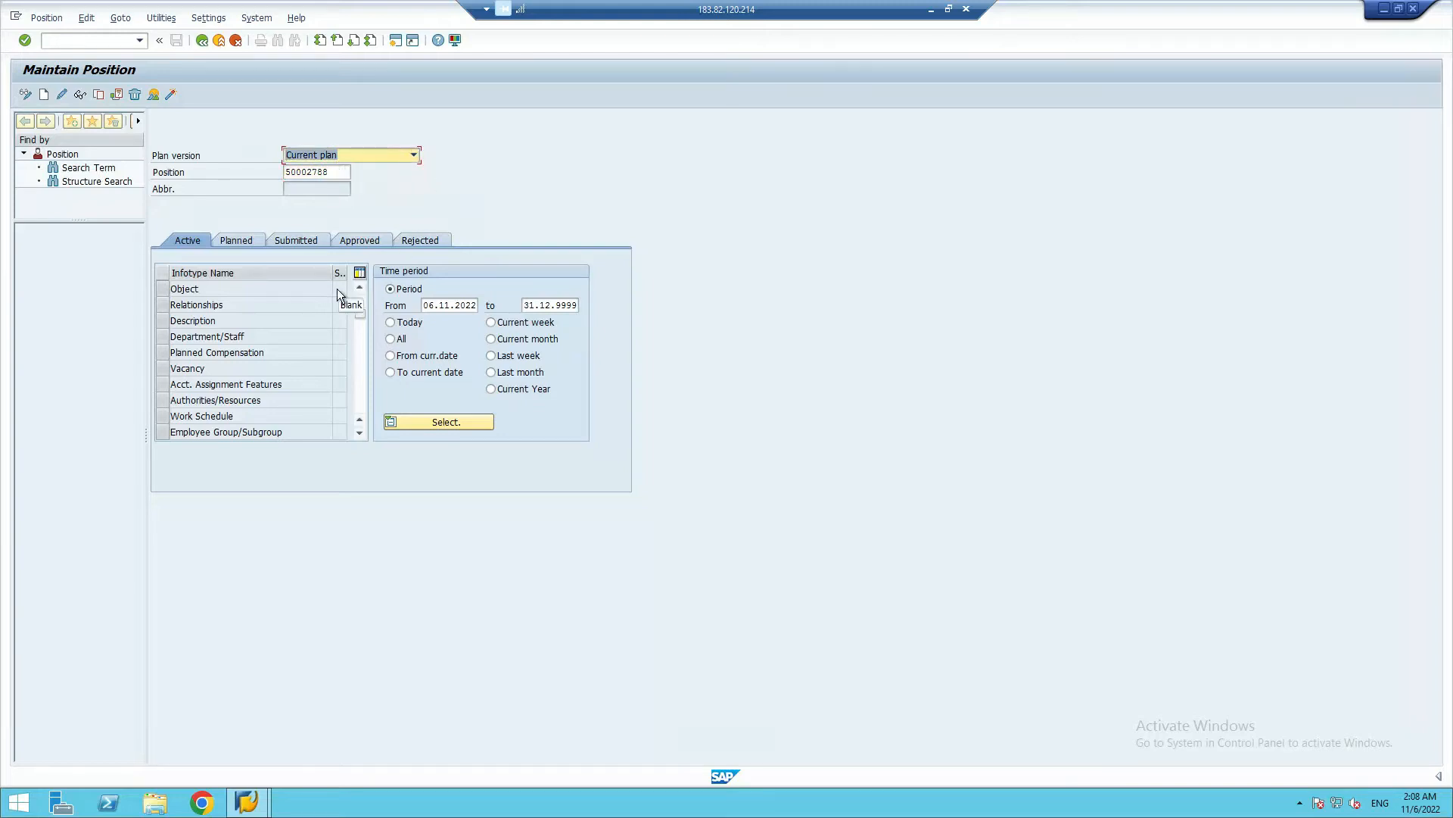
click(405, 175)
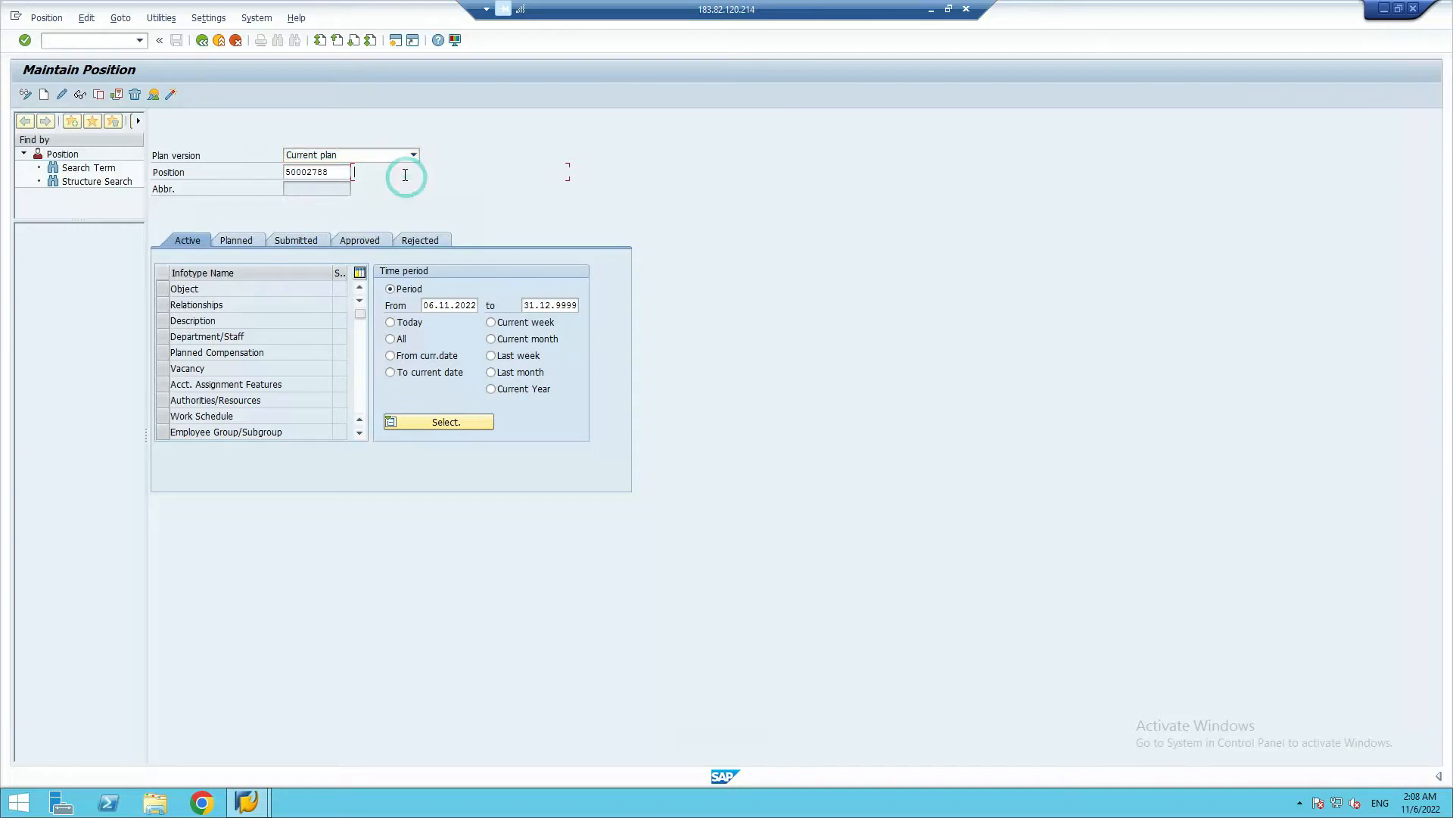
Replace the SAP position number with 50002787, the Voice President - HR ID copied from the Google Sheets table
key(alt+Tab)
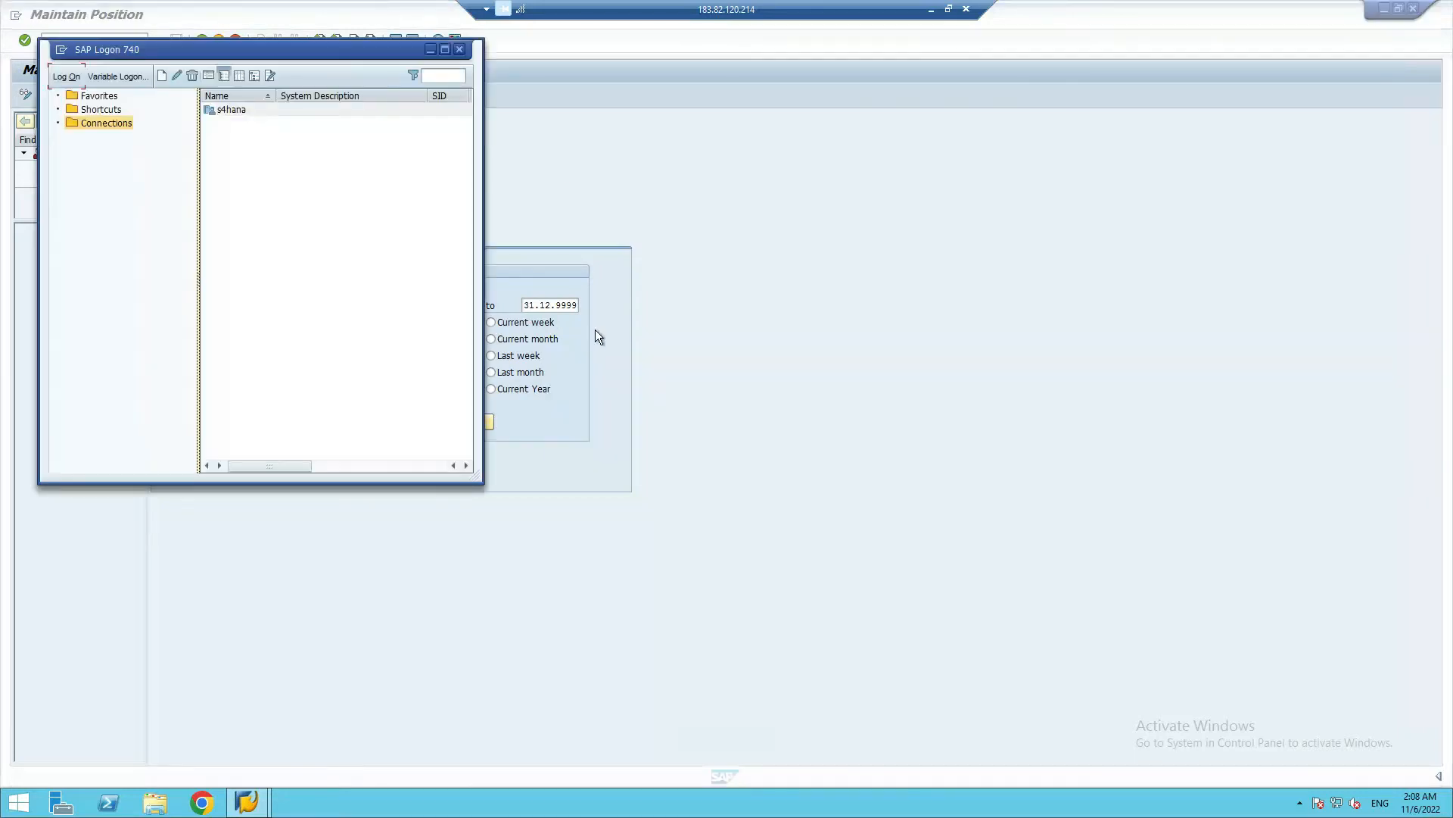
click(595, 330)
click(931, 10)
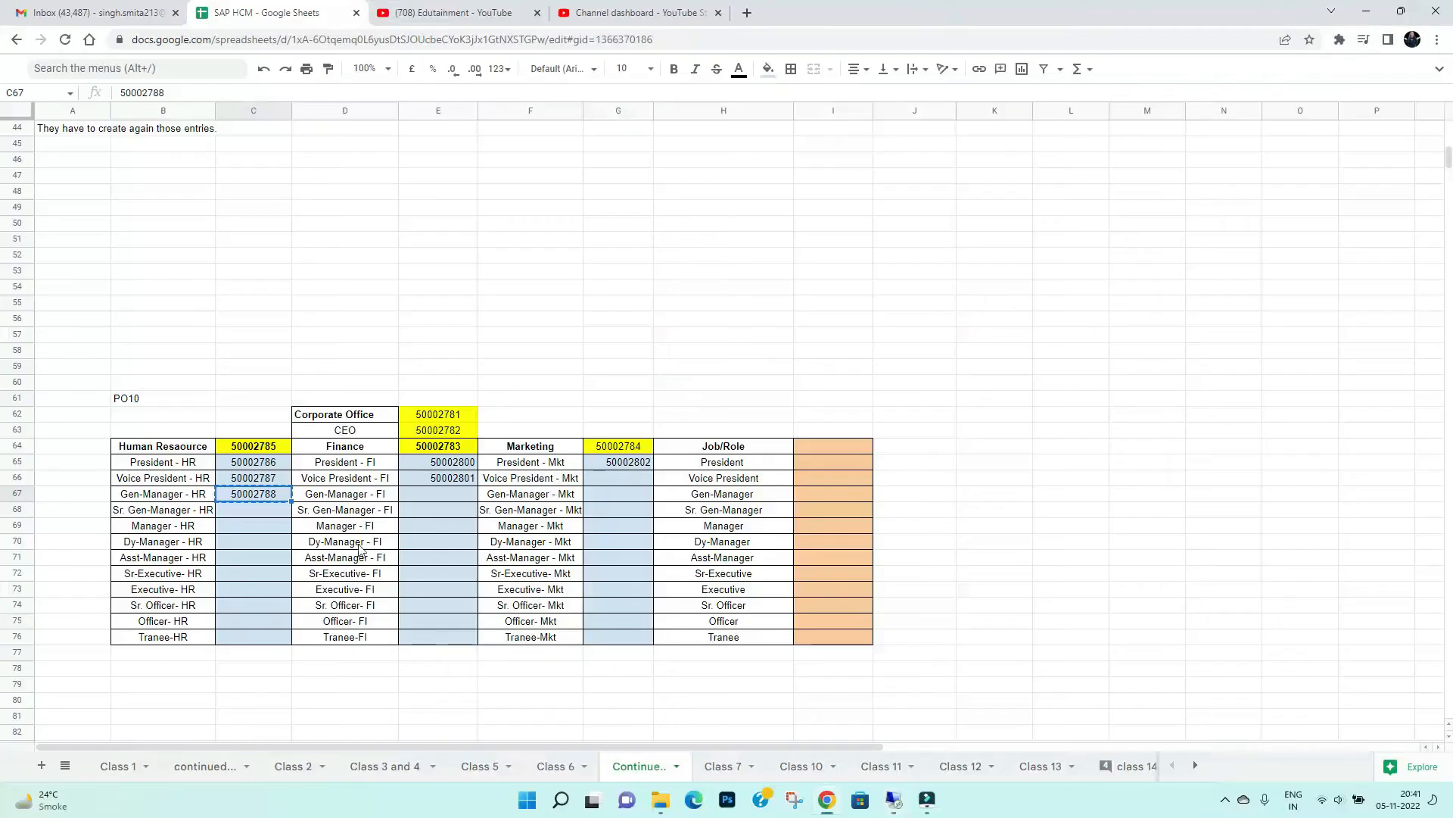
click(274, 481)
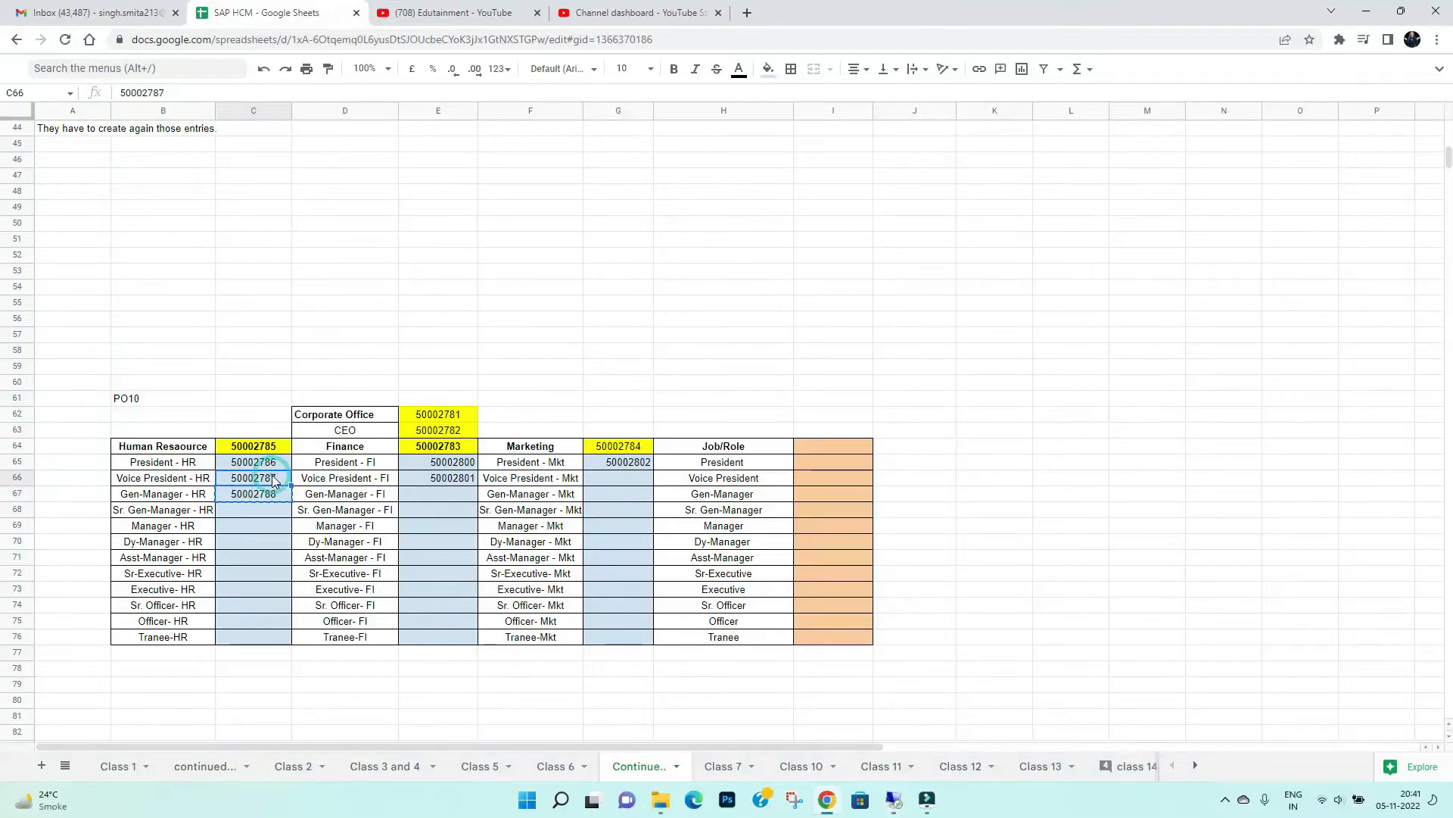
key(ctrl+c)
key(alt+Tab)
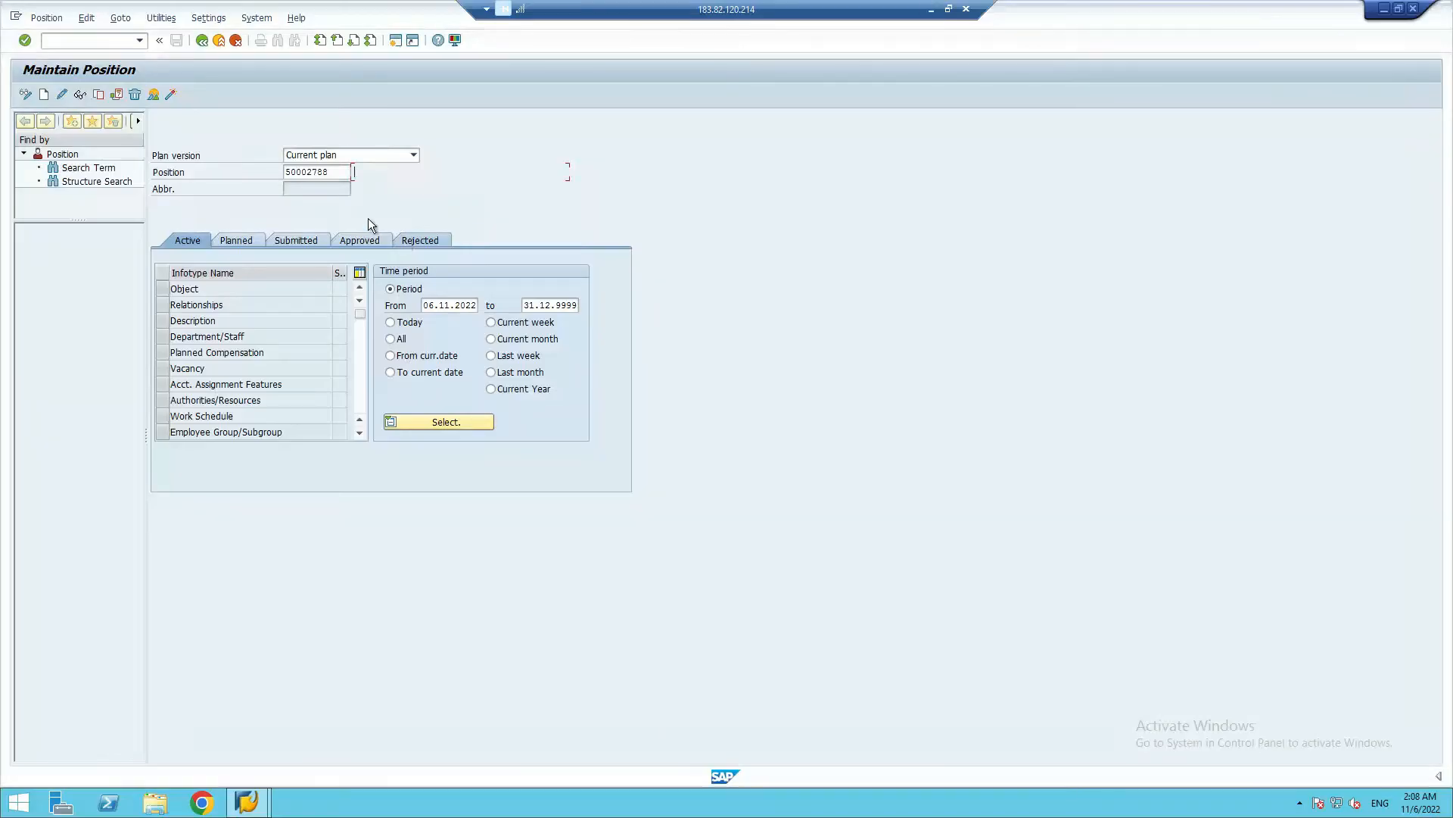
drag(336, 174, 258, 179)
key(ctrl+v)
key(shift+Tab)
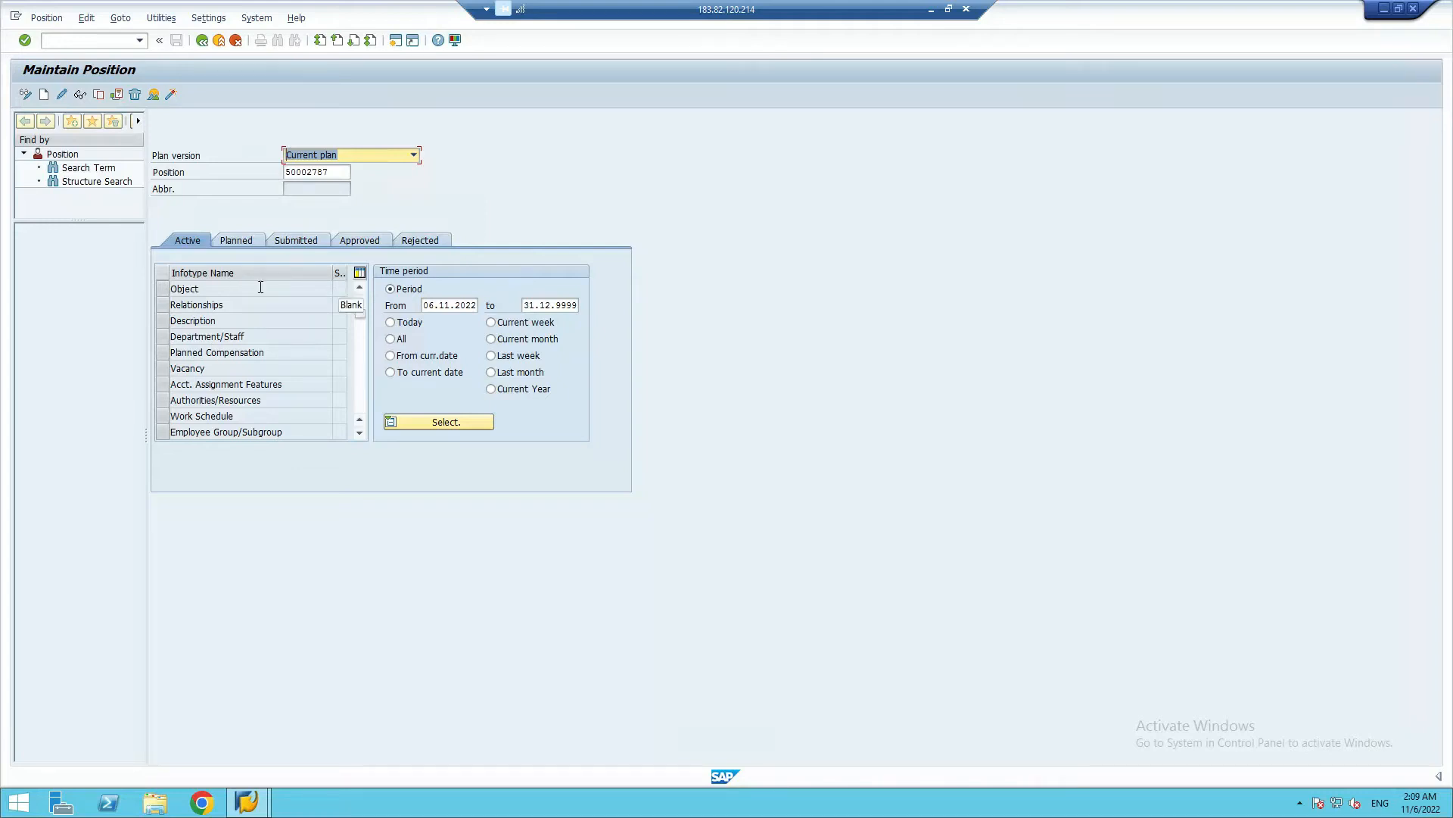
Select the Object infotype and check the available plan versions, keeping Current plan
click(165, 289)
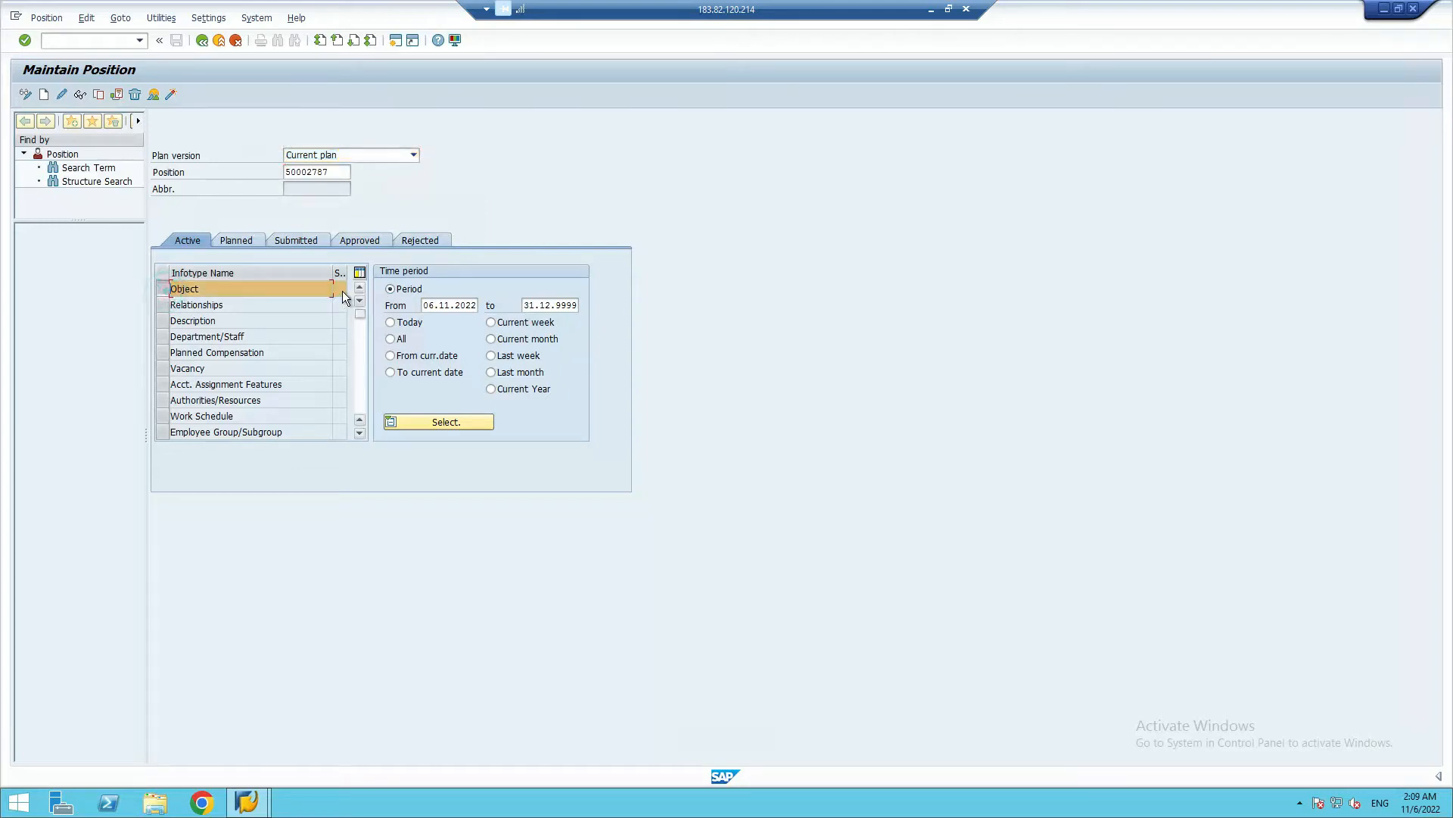
double_click(324, 171)
key(shift+Tab)
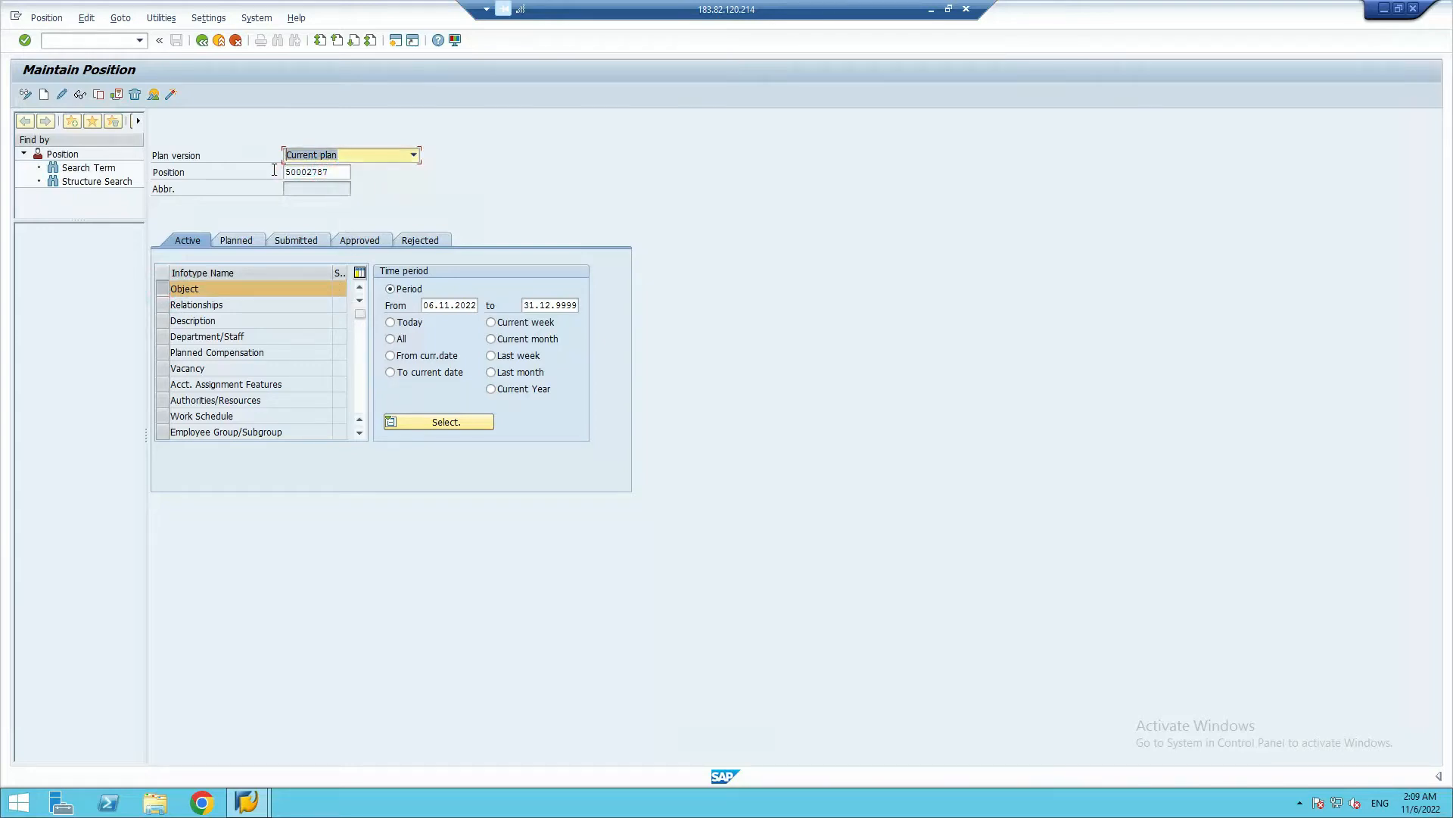
click(413, 154)
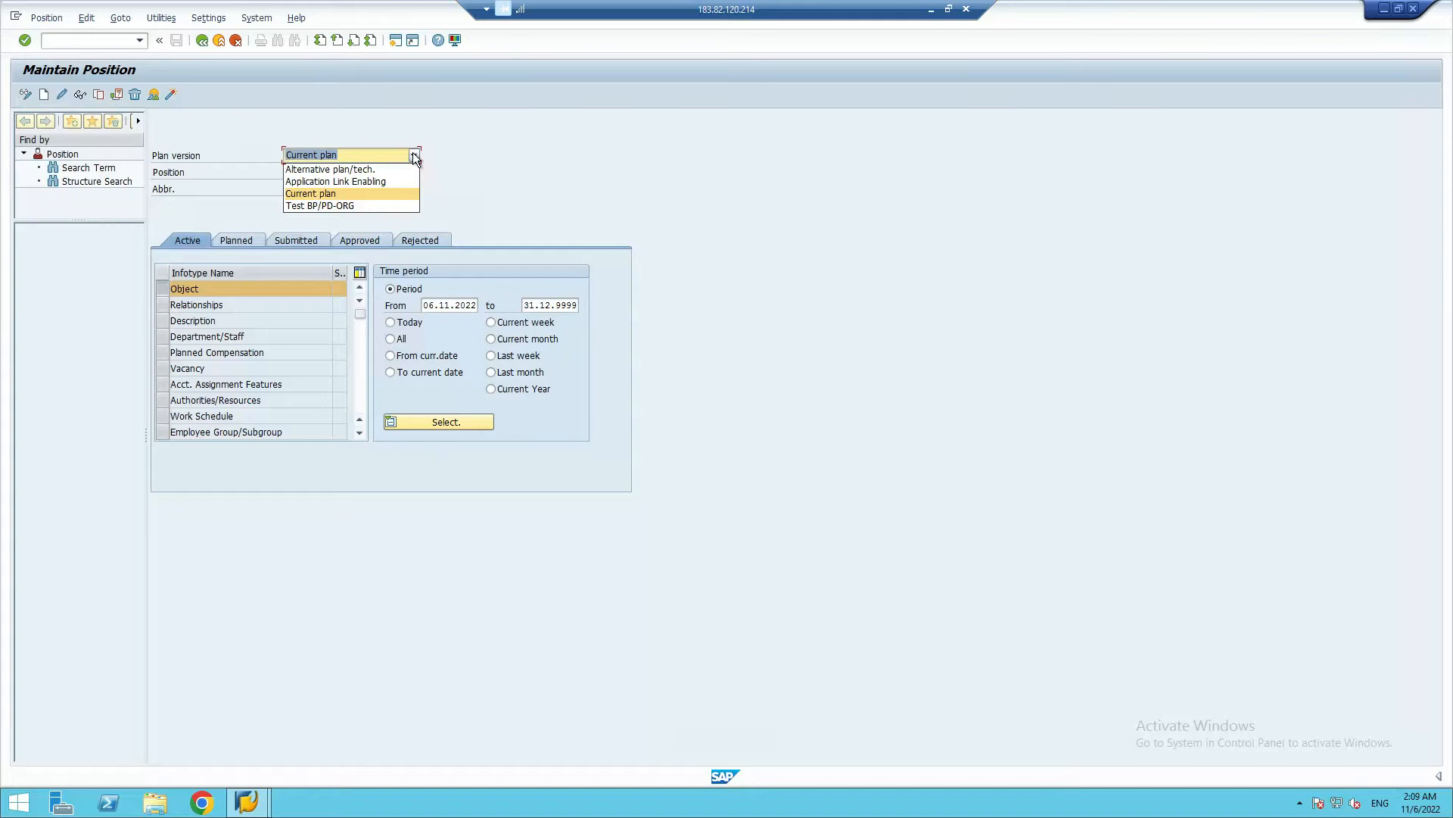
click(512, 162)
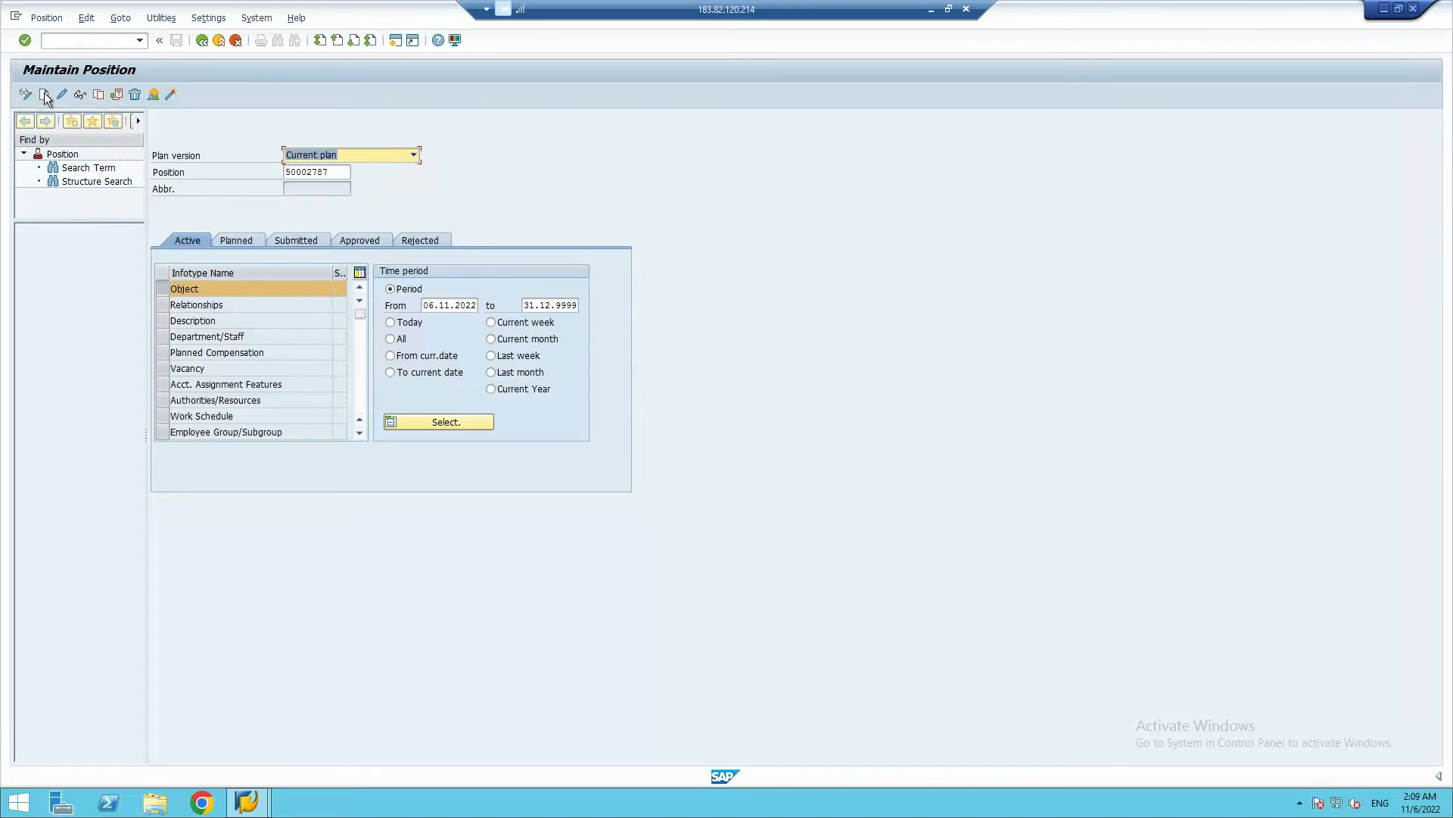
click(429, 191)
key(alt+Tab)
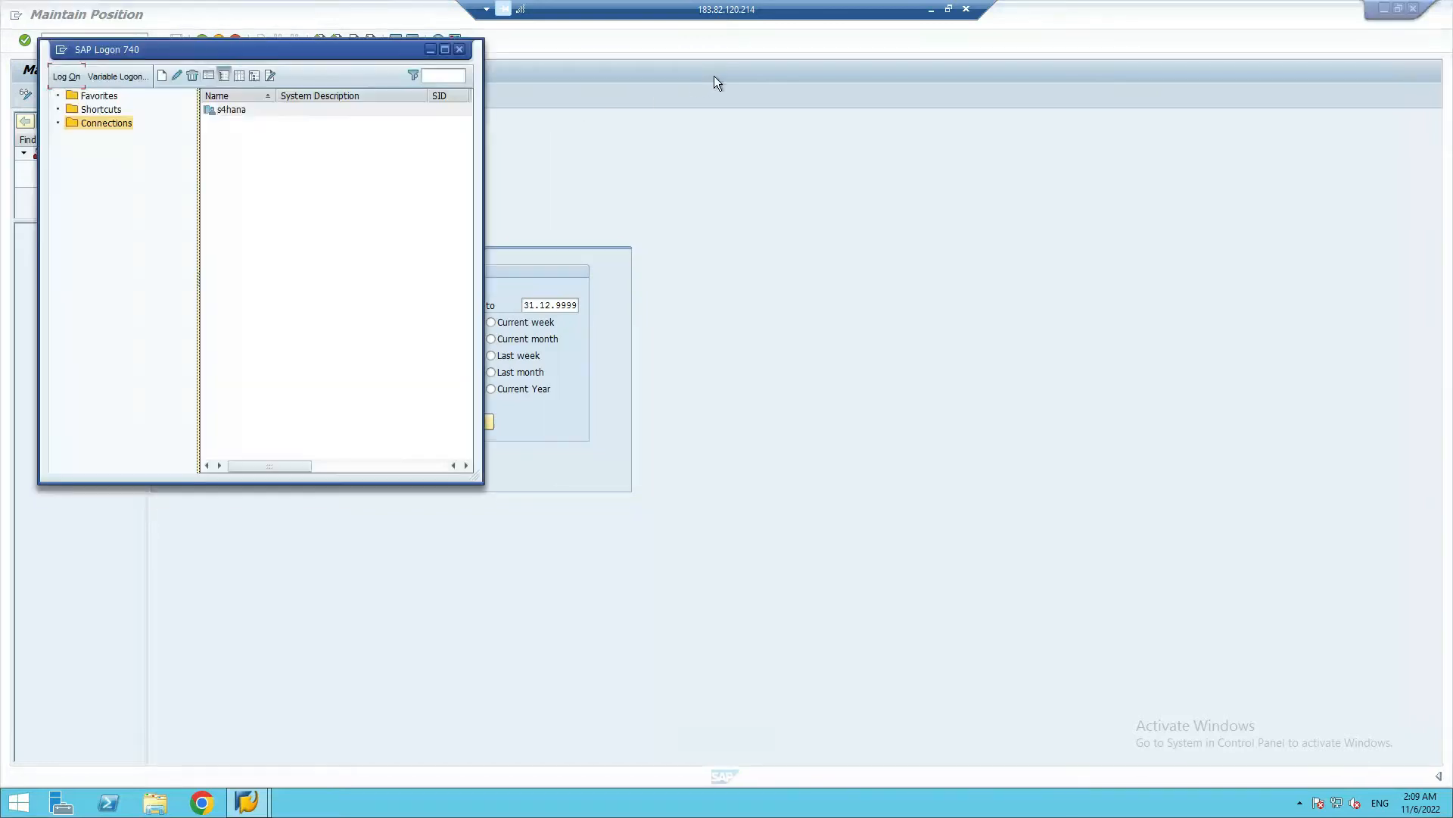
key(alt+Tab)
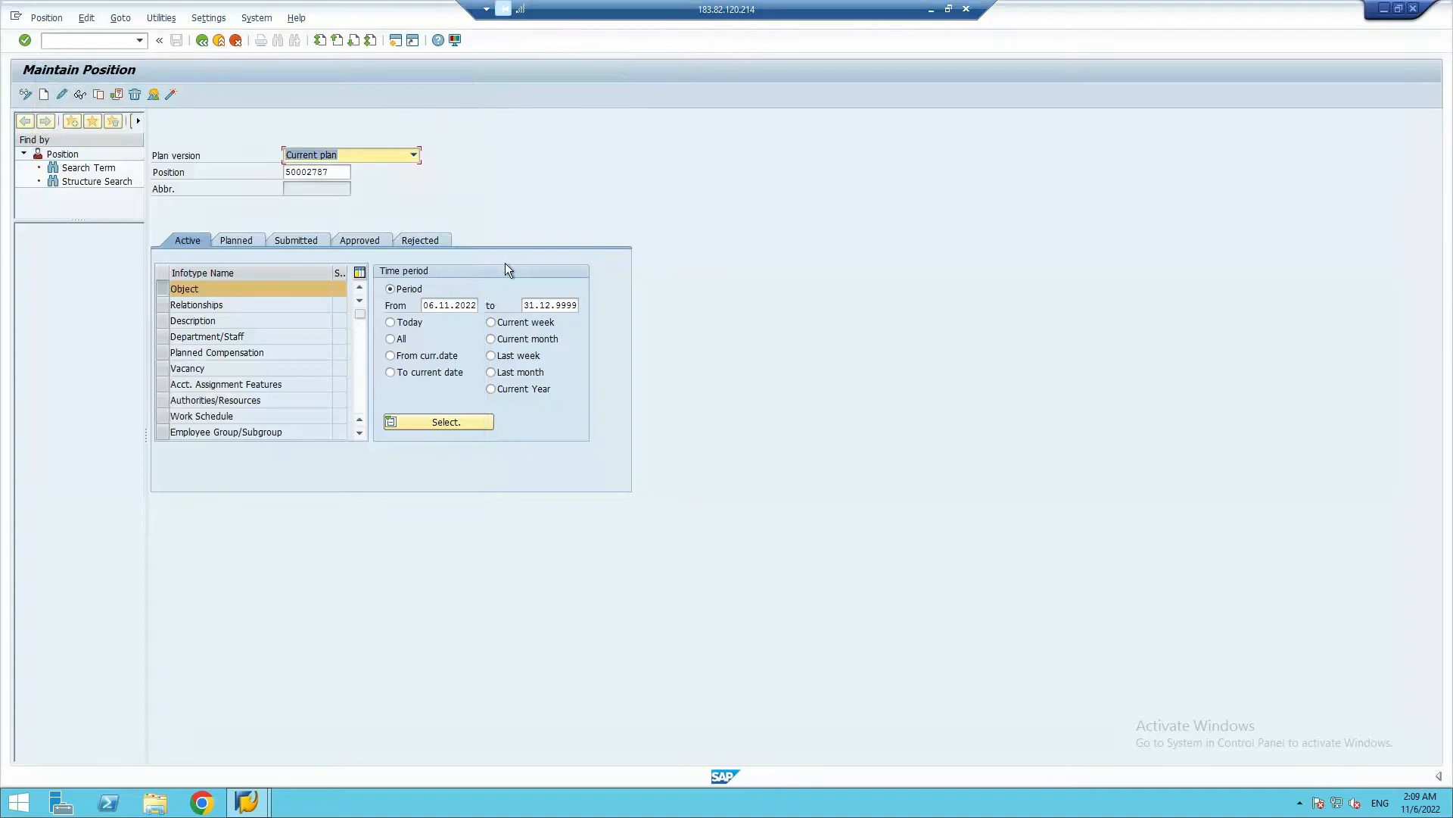
Copy the Gen-Manager - HR ID from Google Sheets and set the SAP position to 50002788
click(931, 10)
click(256, 500)
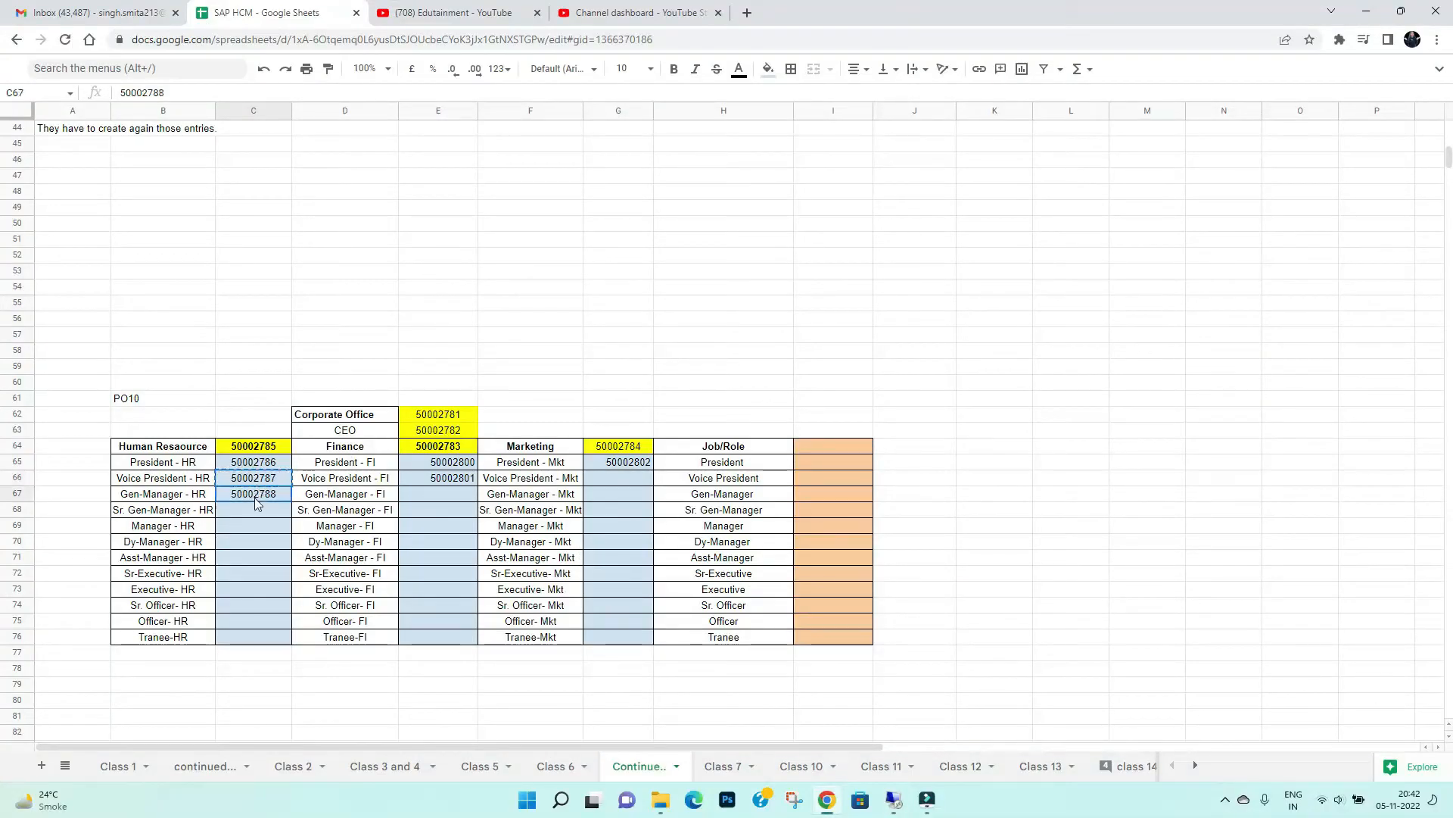
key(ctrl+c)
key(alt+Tab)
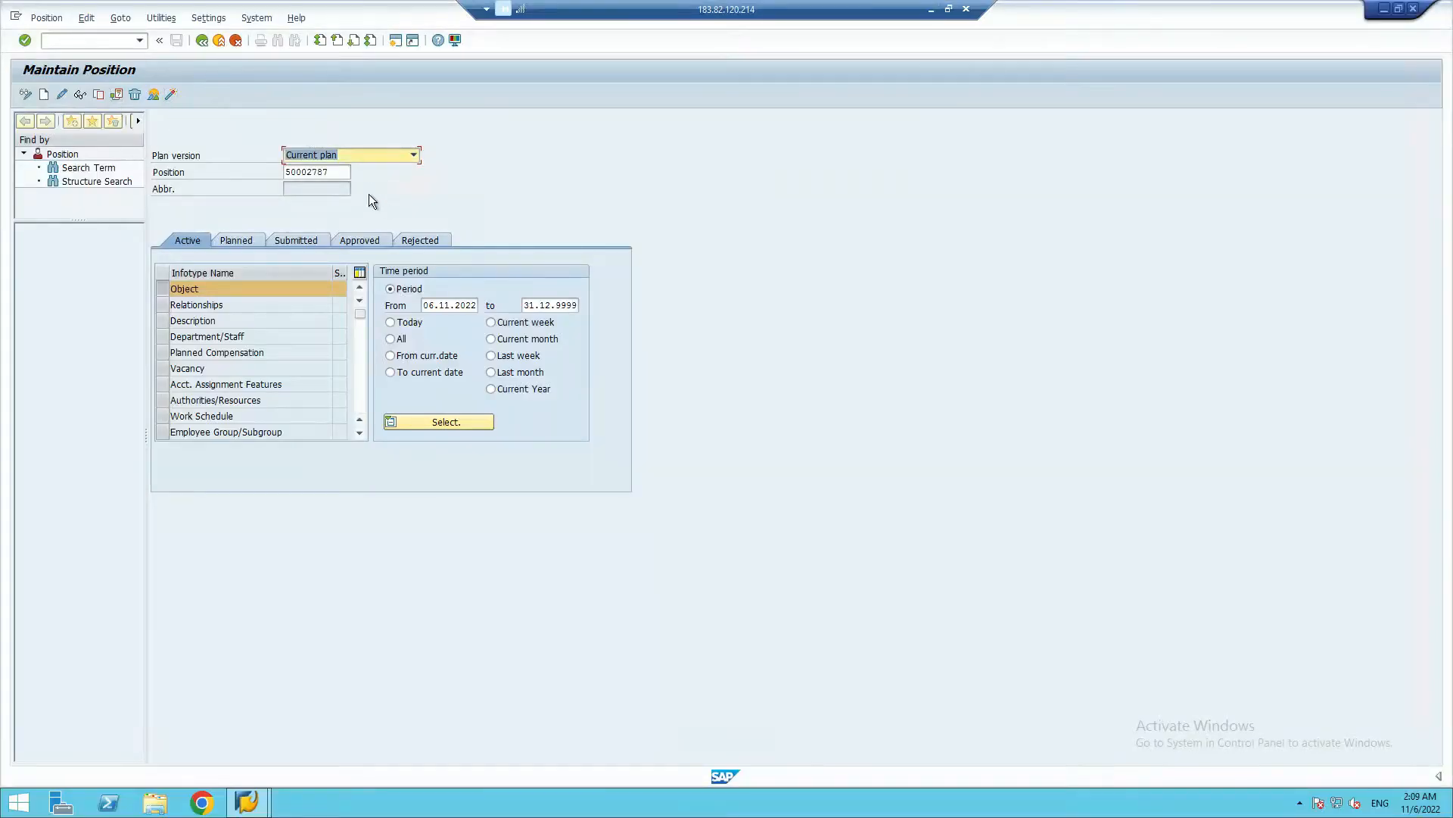
double_click(340, 175)
key(ctrl+v)
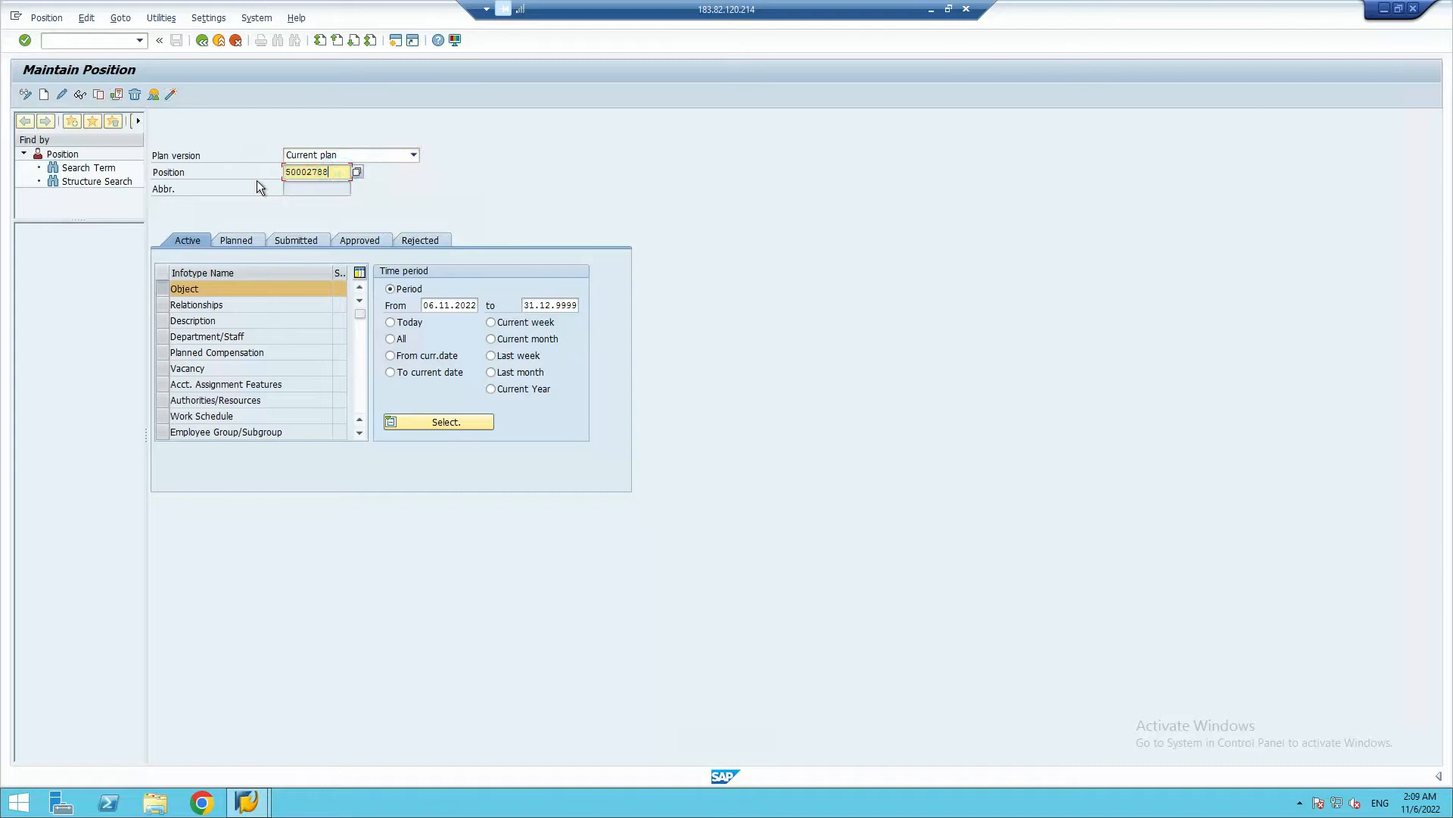
key(shift+Tab)
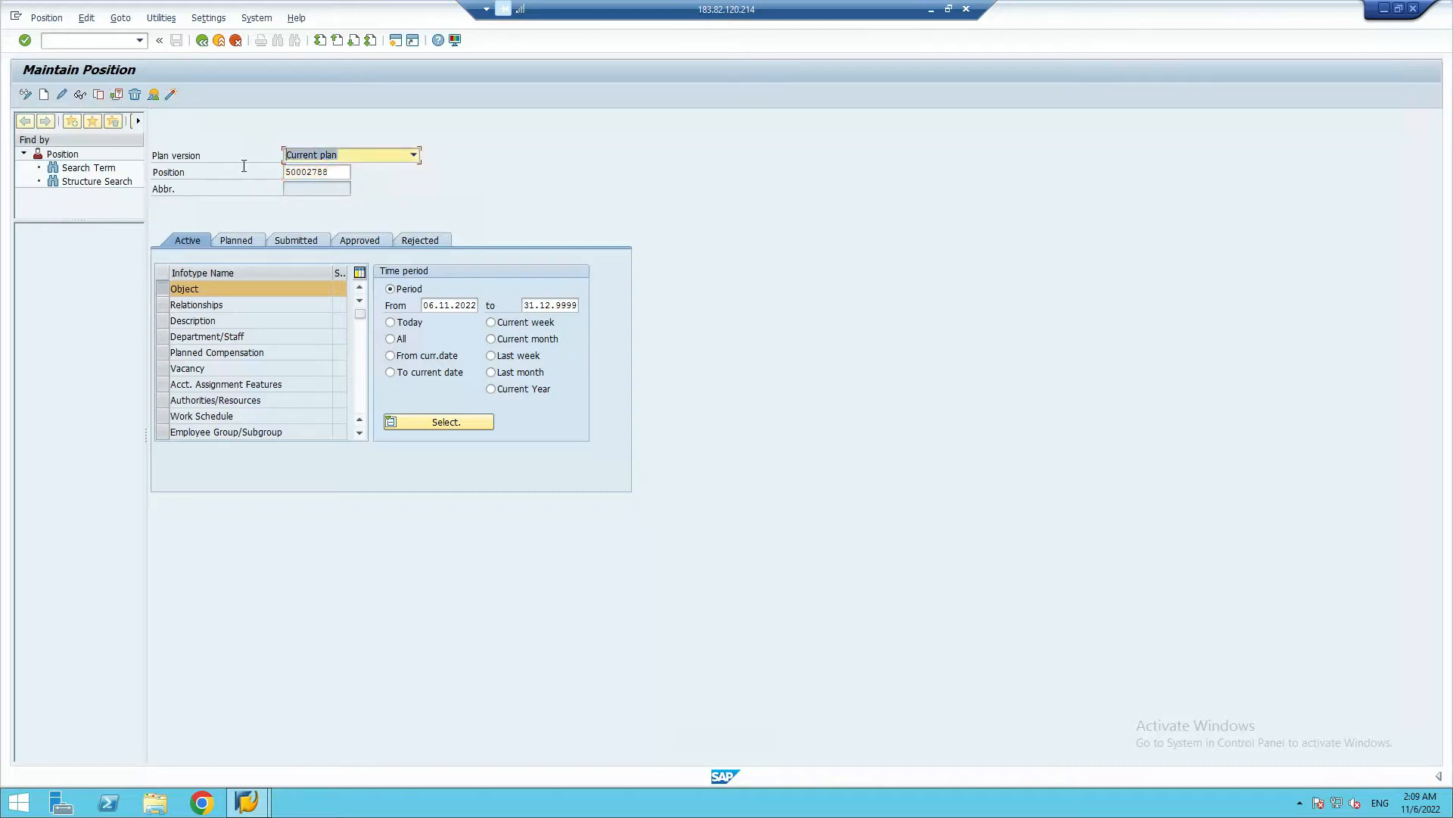
Try to create the Object infotype for position 50002788 in the Current plan
click(28, 44)
click(26, 42)
click(42, 95)
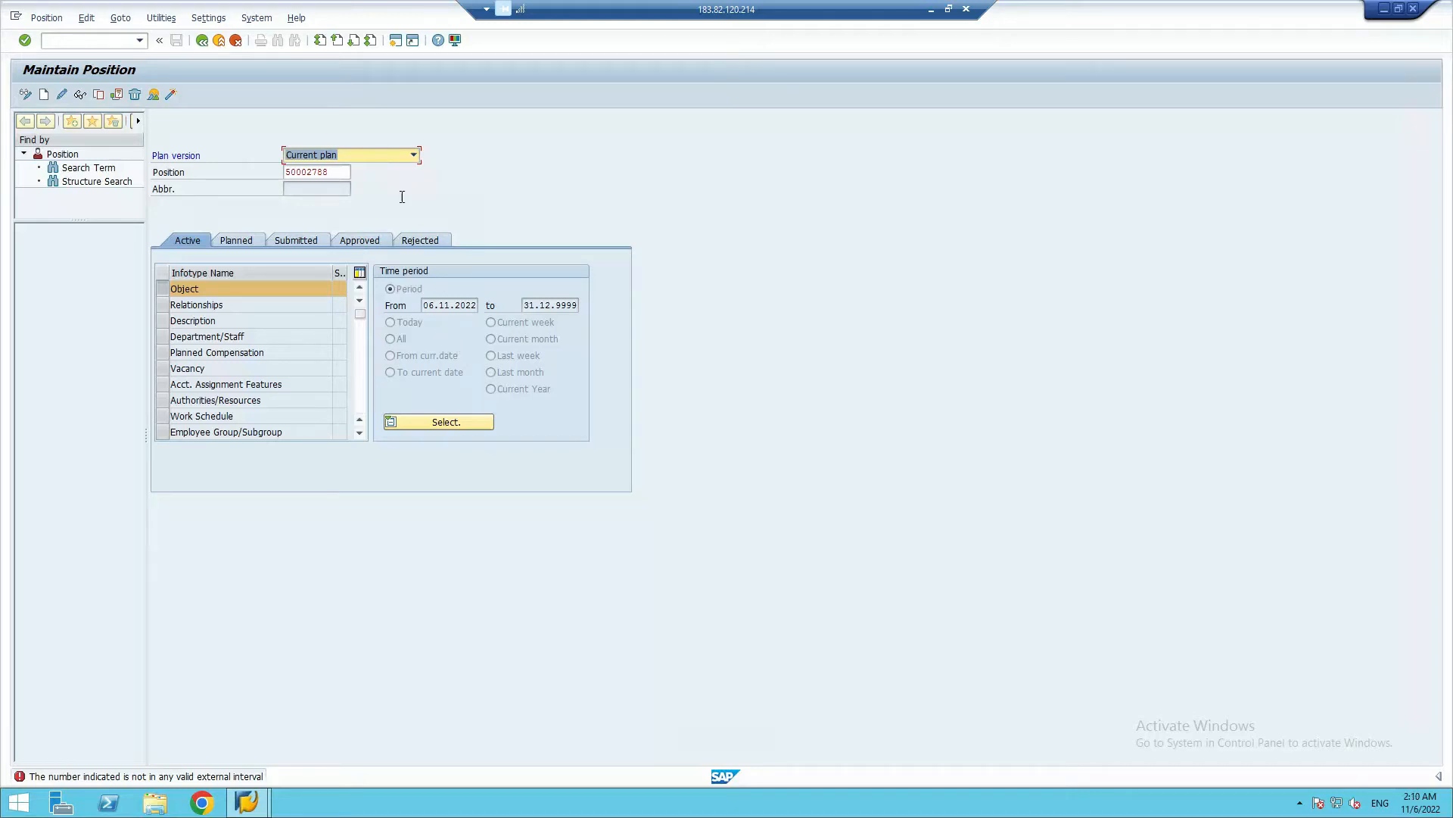
Change the plan version for position 50002788 to Test BP/PD-ORG
click(371, 173)
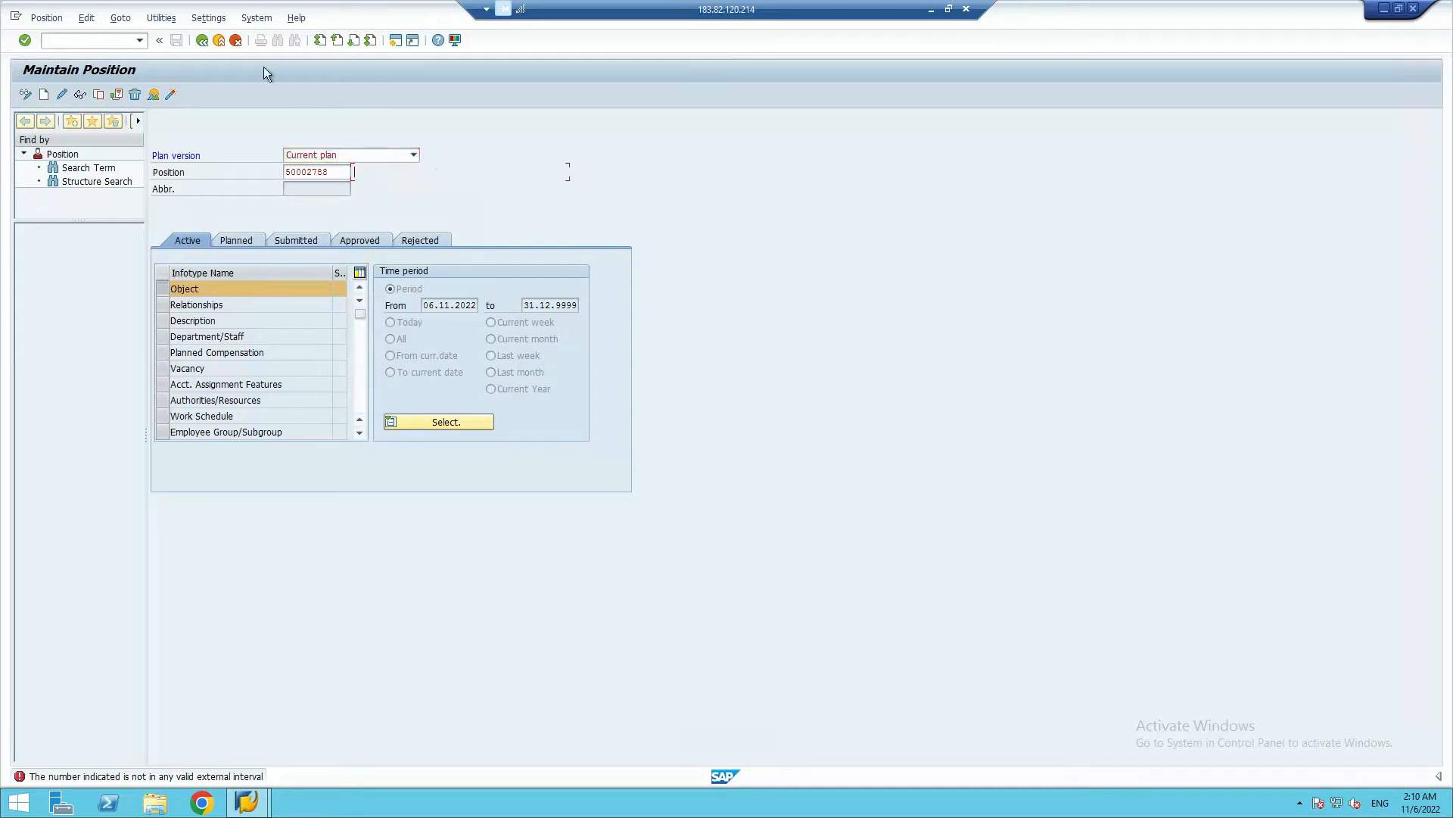
click(503, 154)
click(106, 39)
click(356, 152)
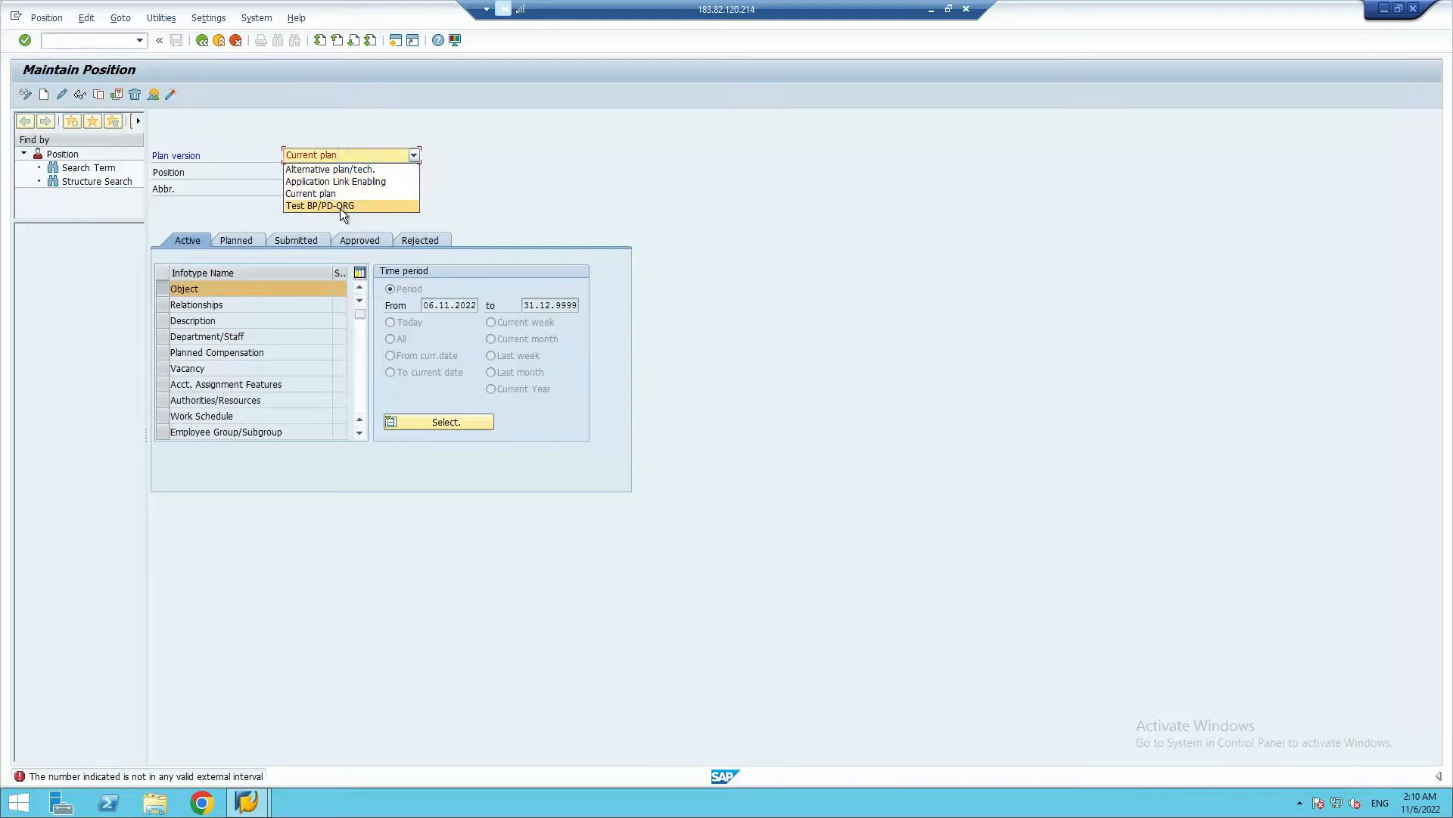
click(340, 206)
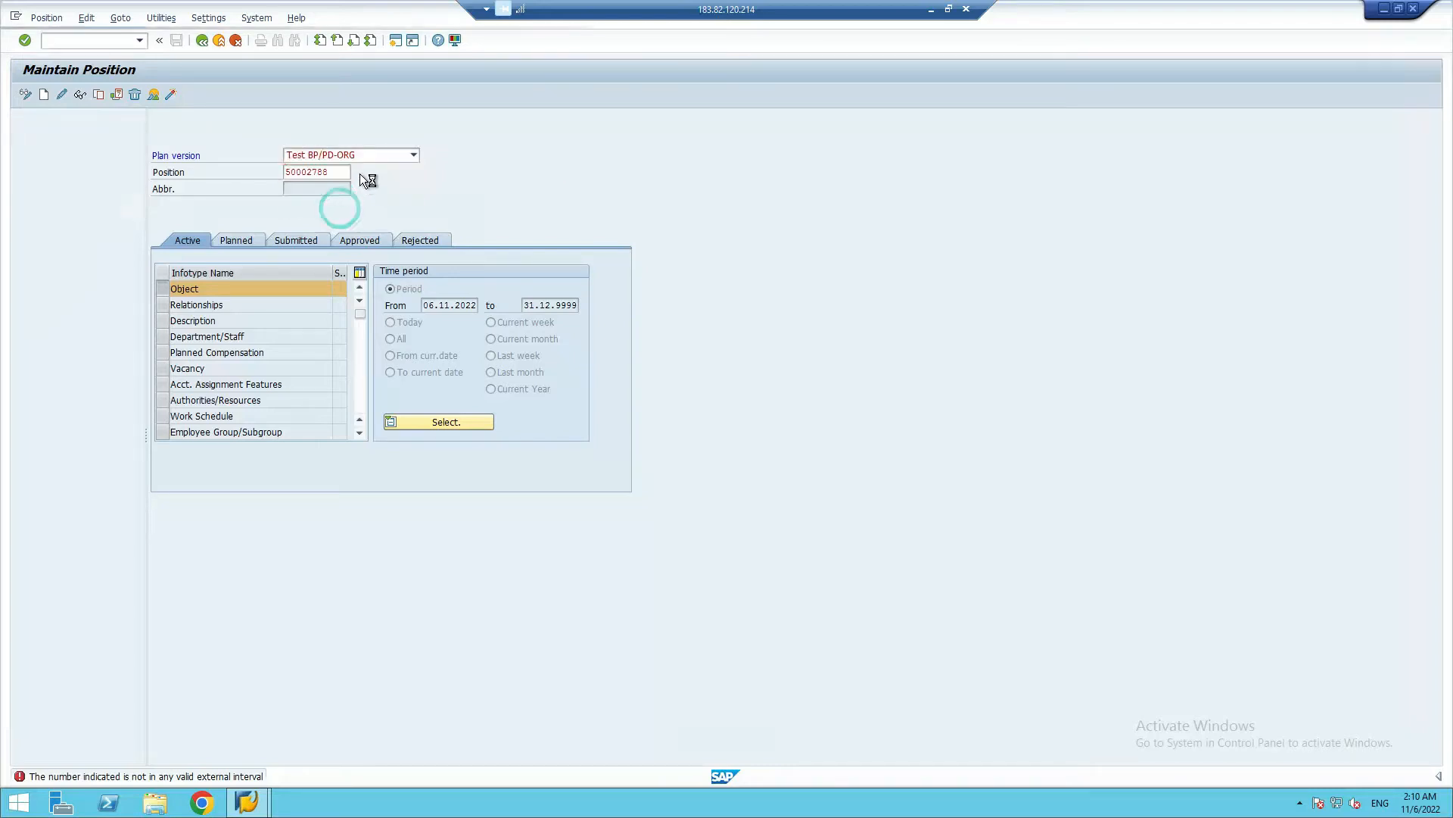
Set the plan version for position 50002788 back to Current plan
click(359, 150)
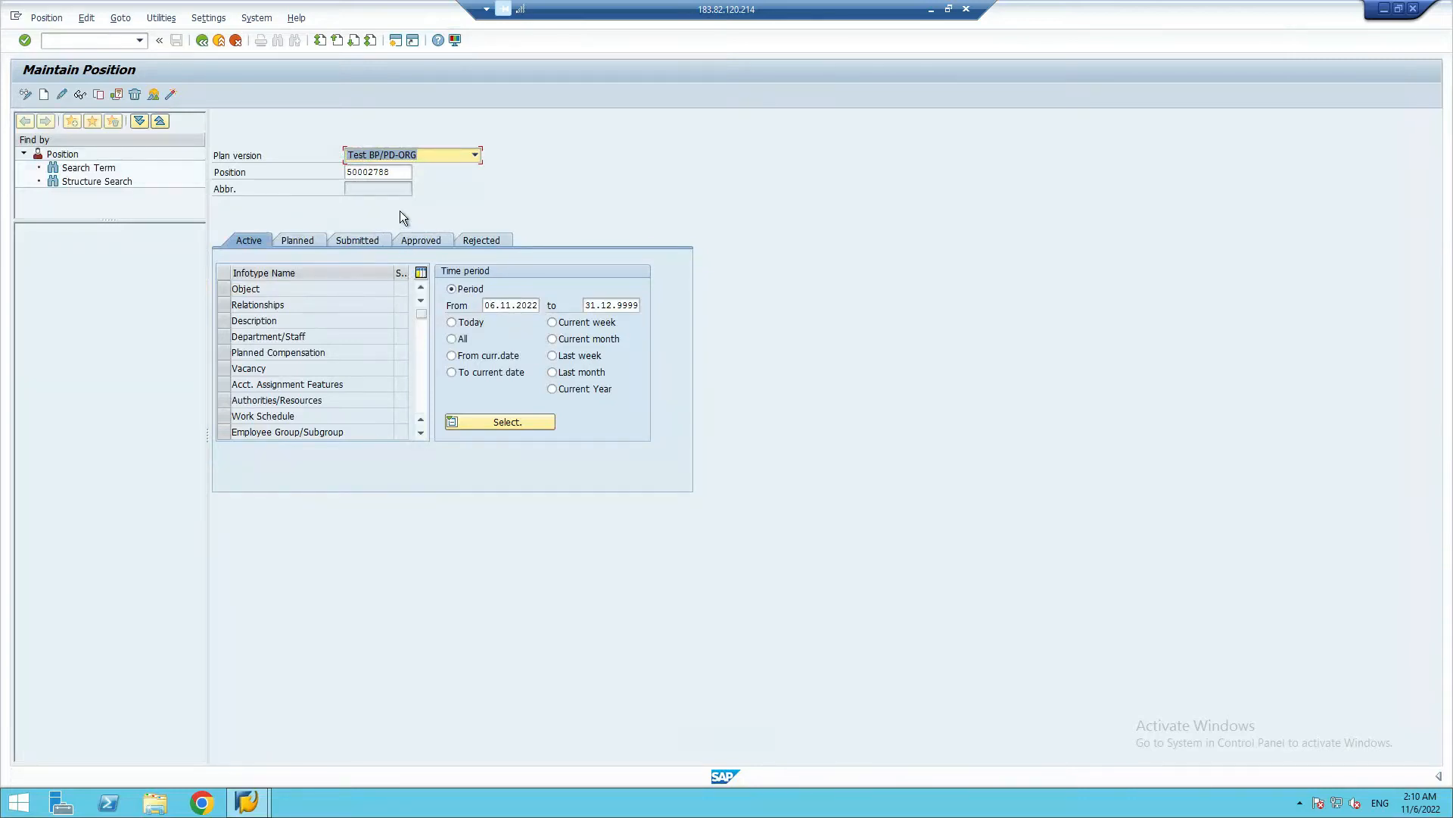
click(398, 173)
click(409, 170)
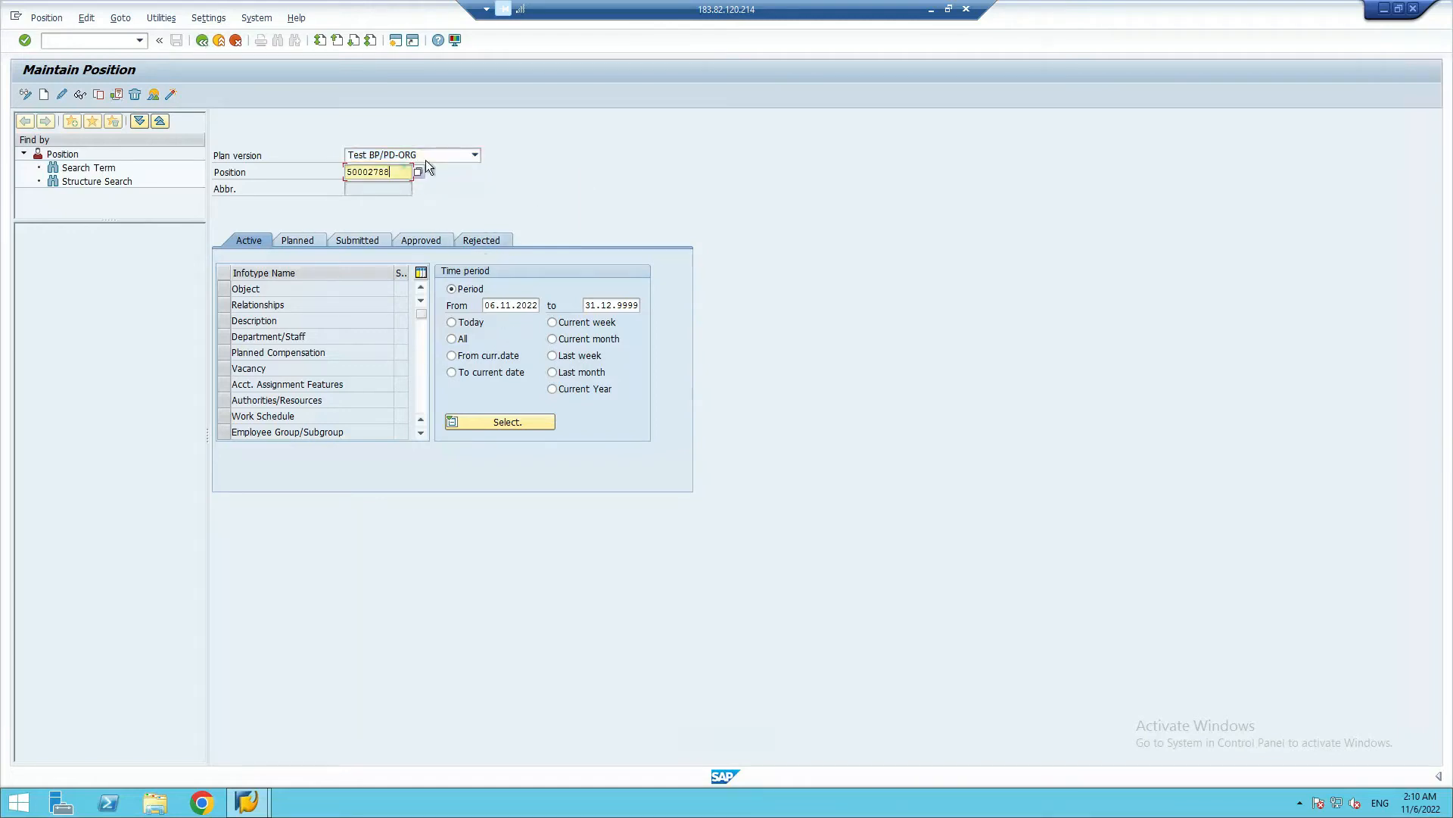
click(475, 154)
click(380, 200)
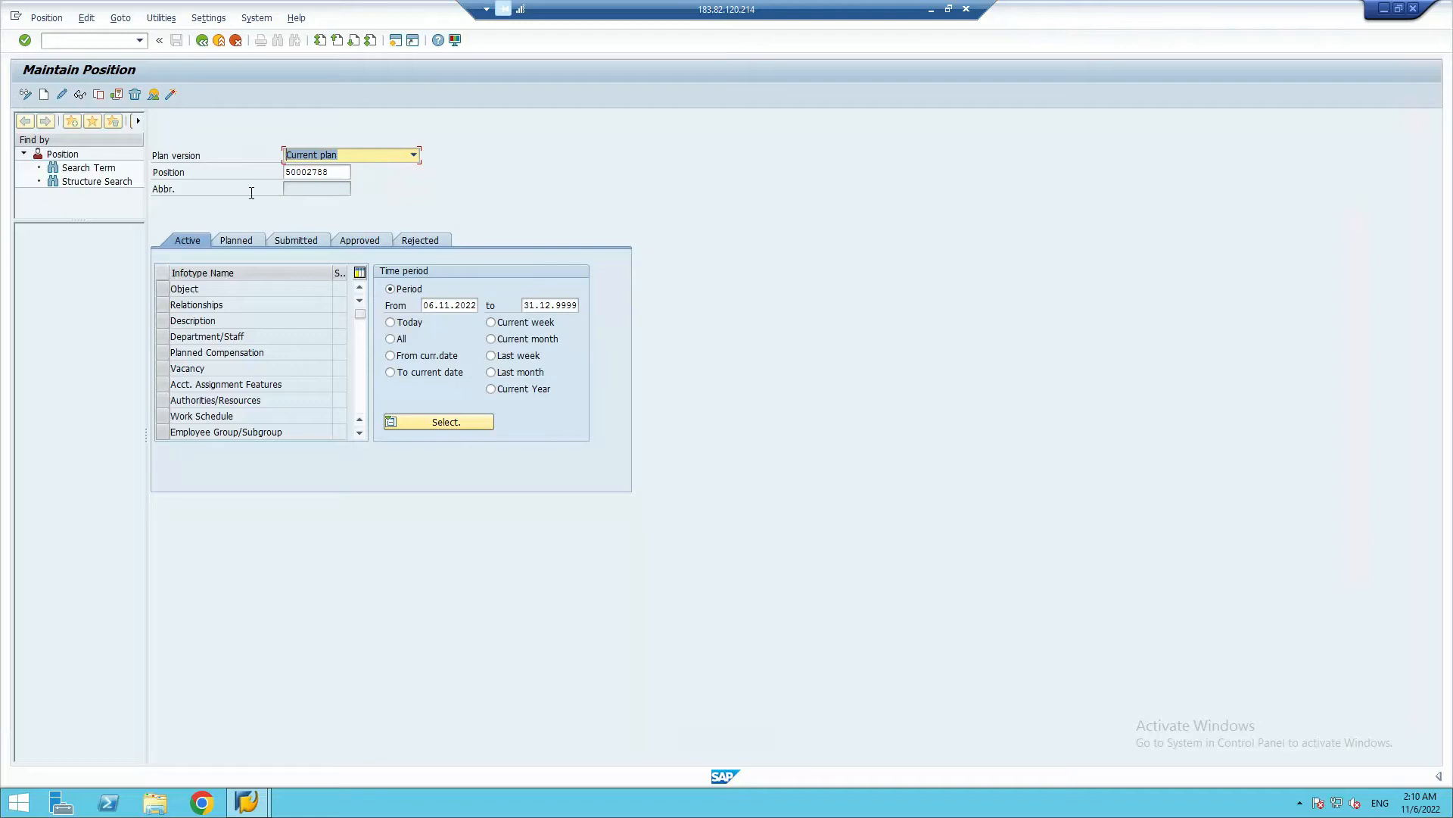
Select the Object infotype and try again to create it for position 50002788 in the Current plan
click(41, 95)
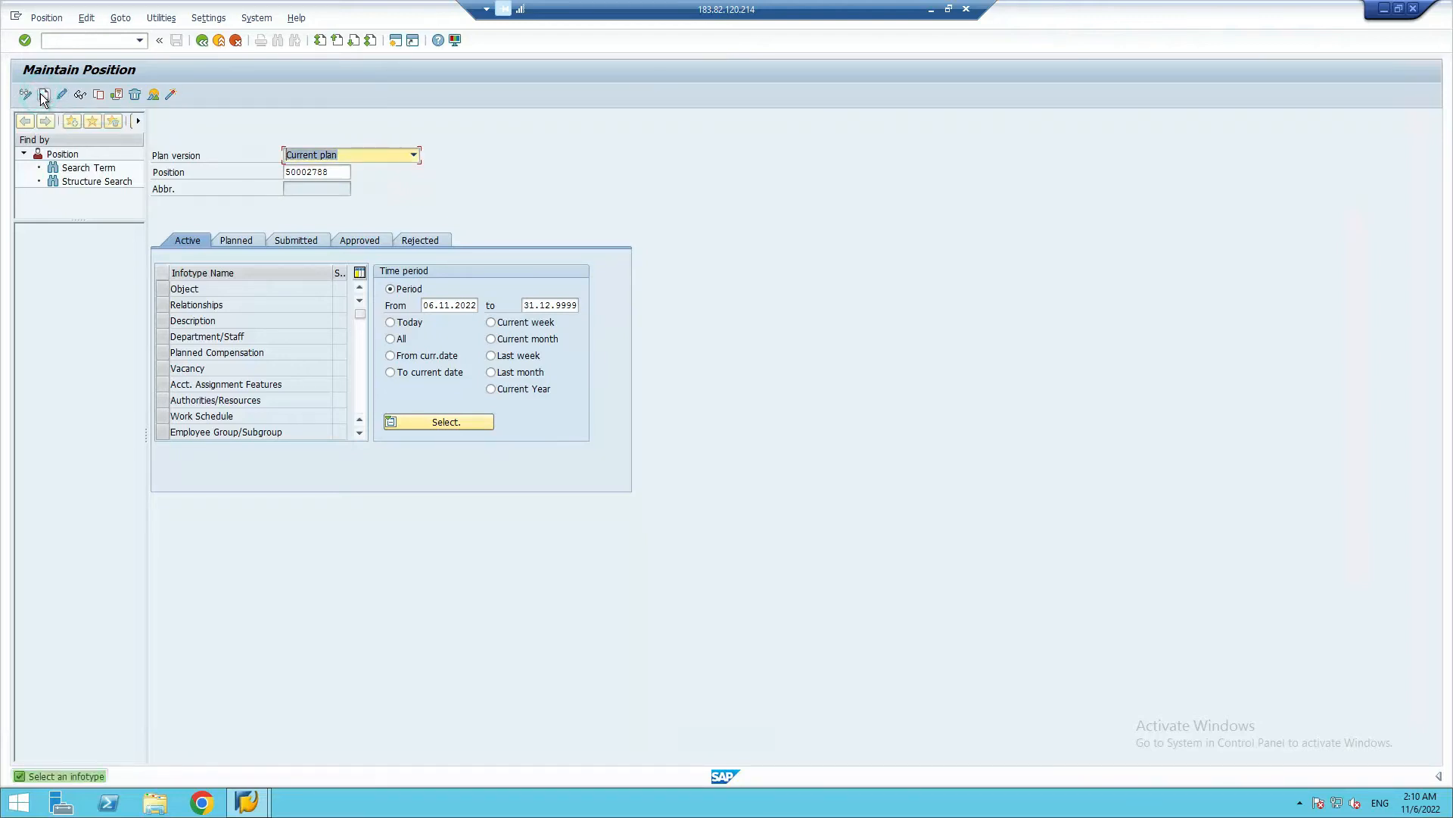
click(160, 288)
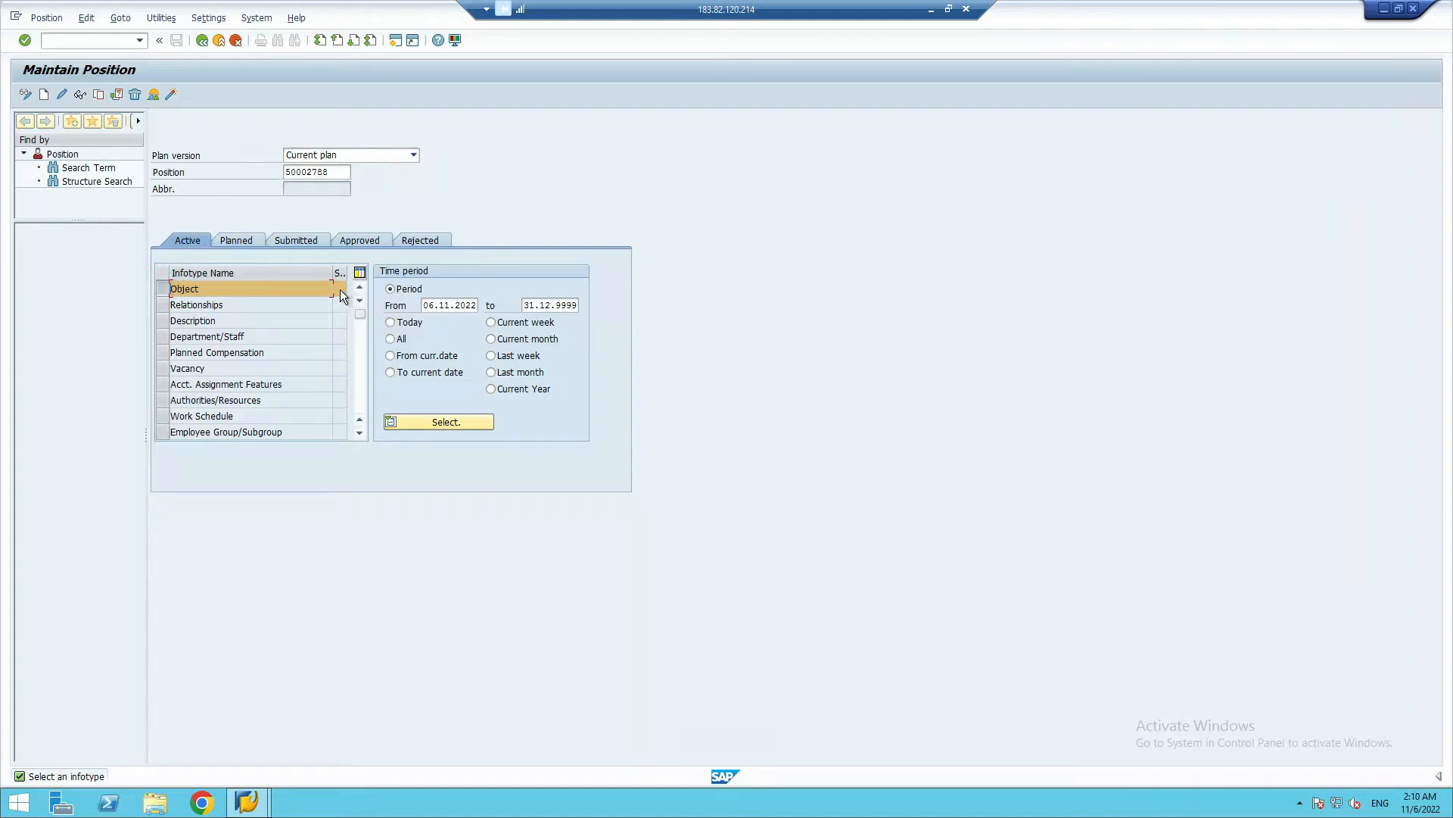
click(44, 92)
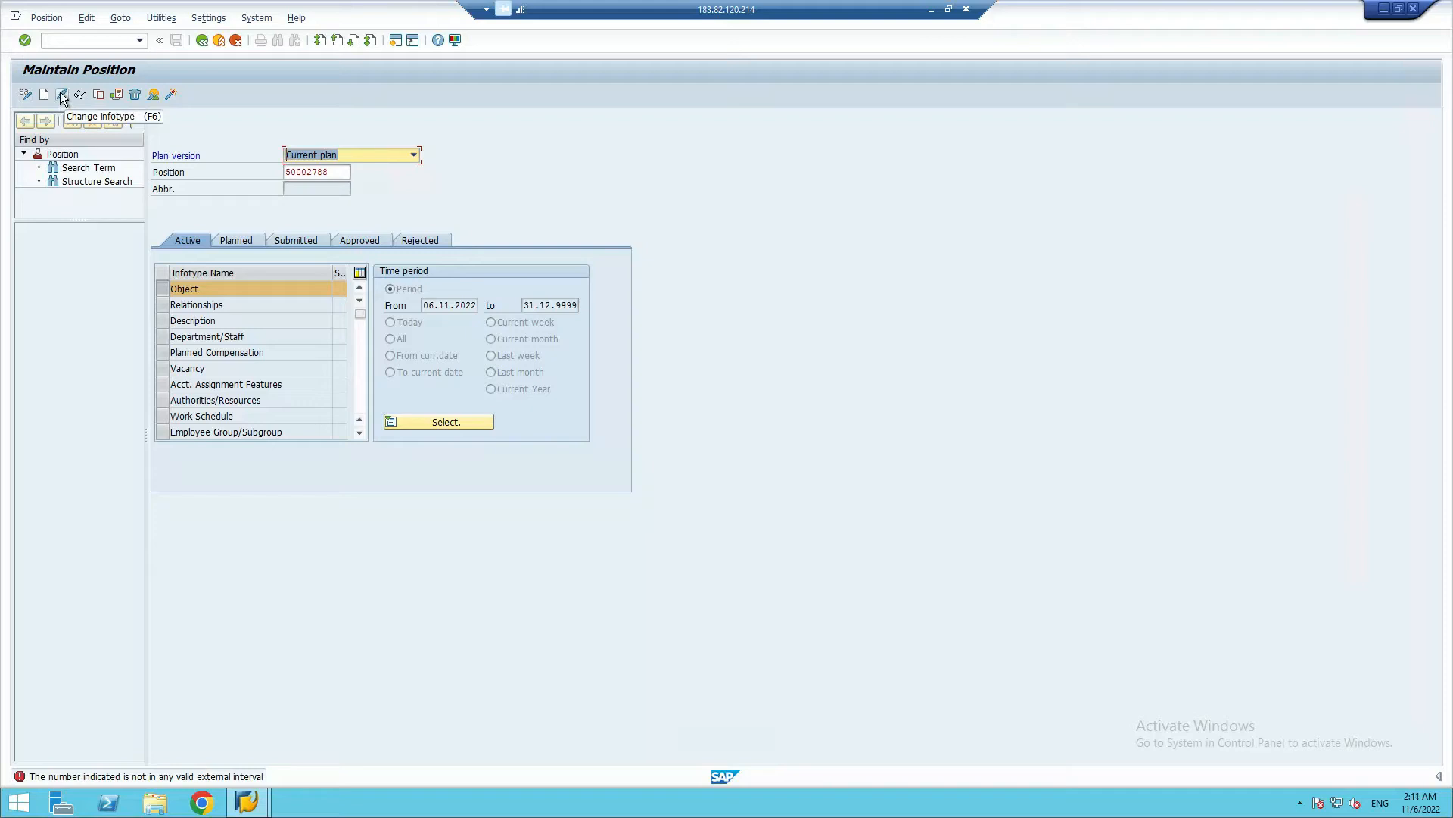
Try to open the Object infotype of position 50002788 for changing
click(536, 163)
click(348, 171)
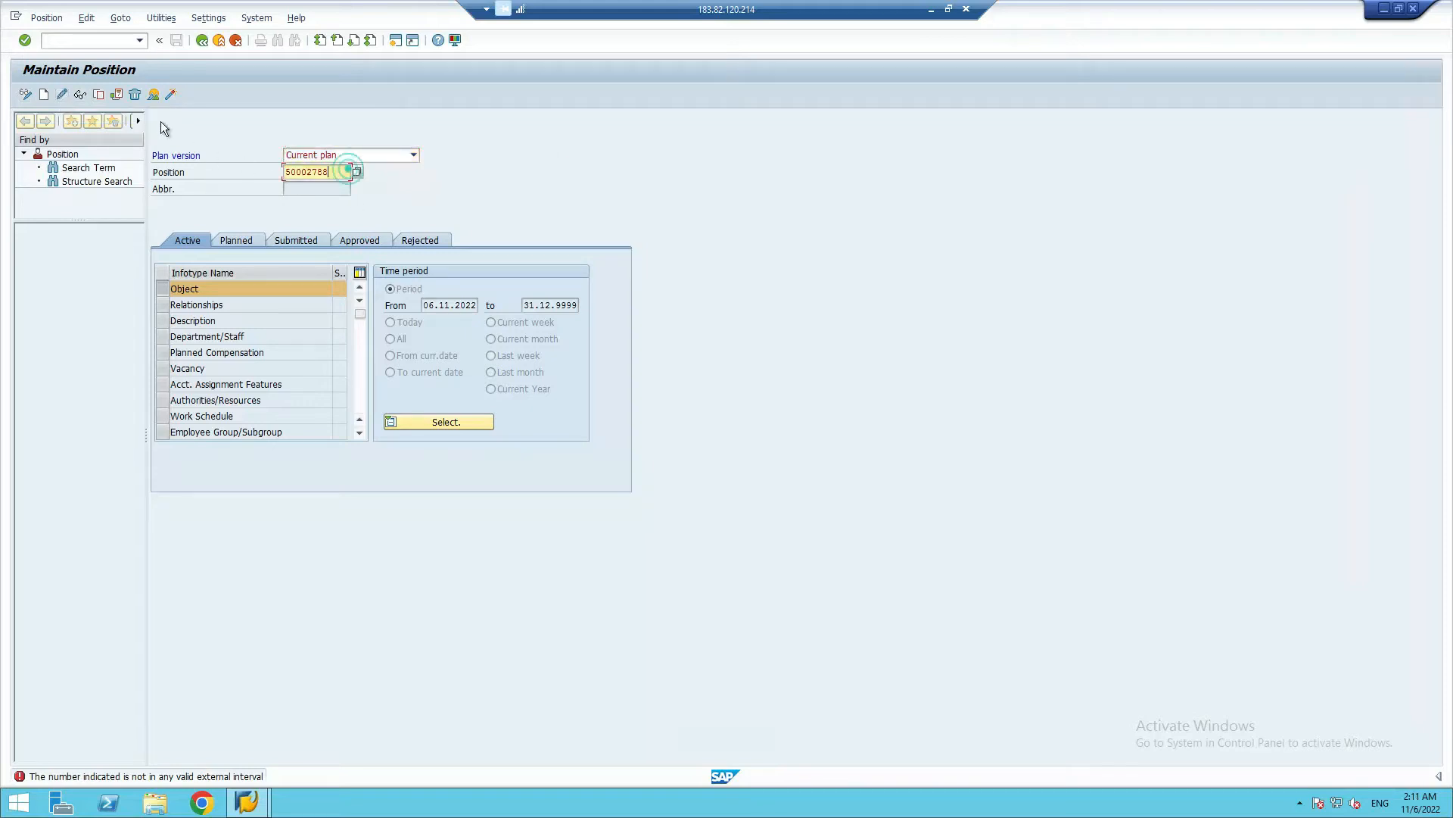
click(25, 40)
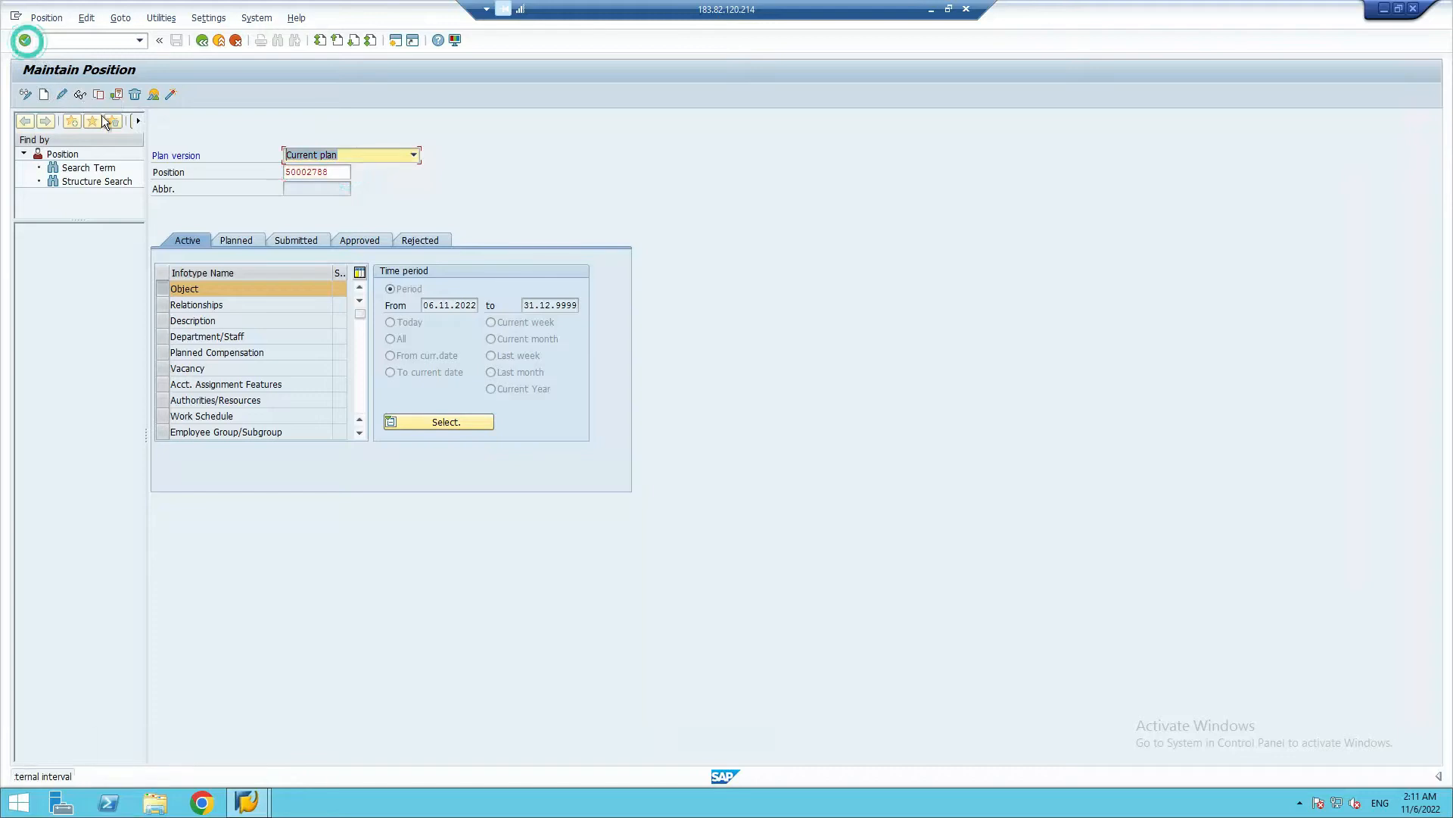
click(62, 95)
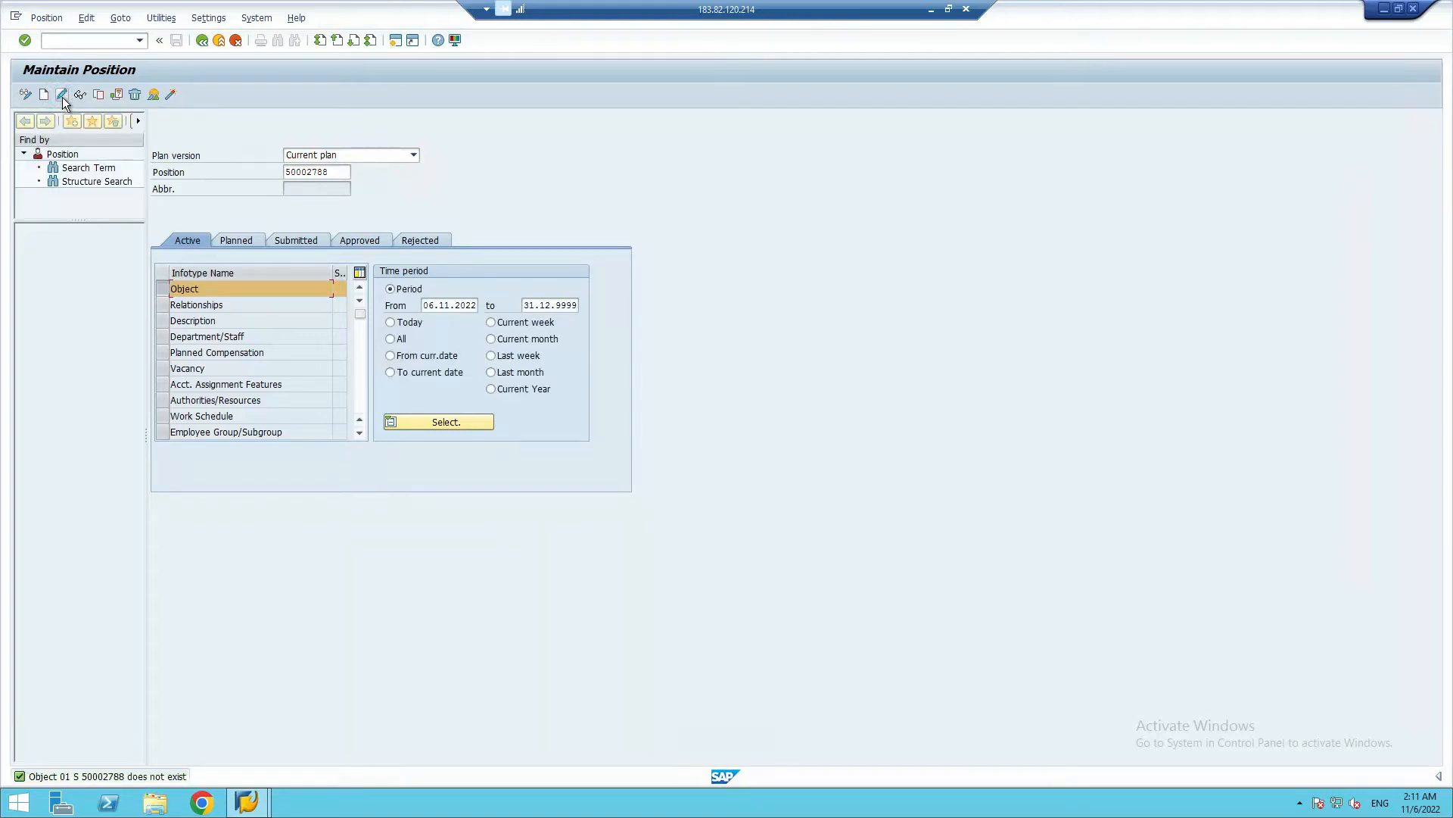
Copy the Human Resource unit's ID from Google Sheets and set the SAP position to 50002785
double_click(330, 171)
key(alt+Tab)
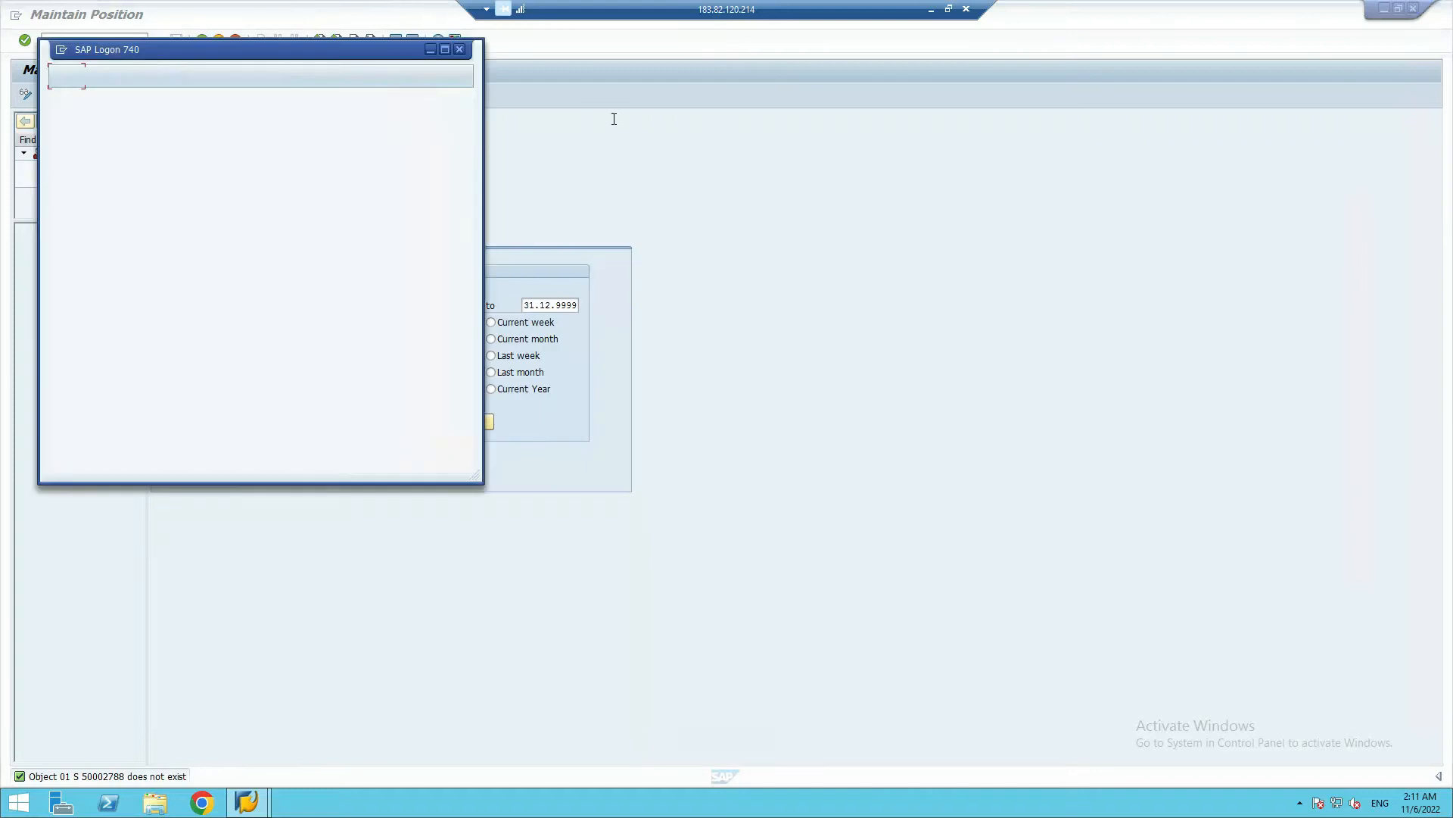
key(alt+Tab)
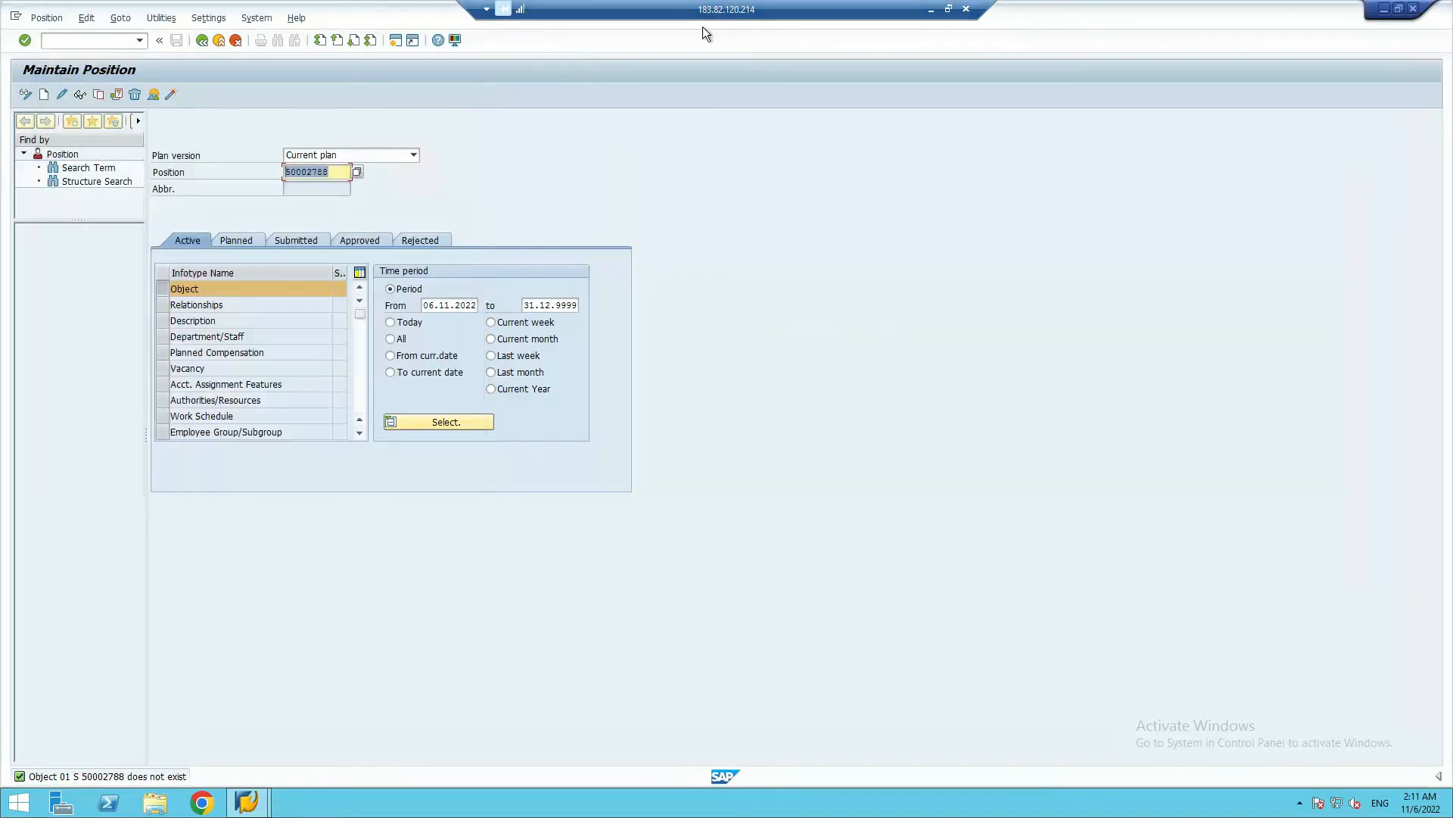
click(929, 9)
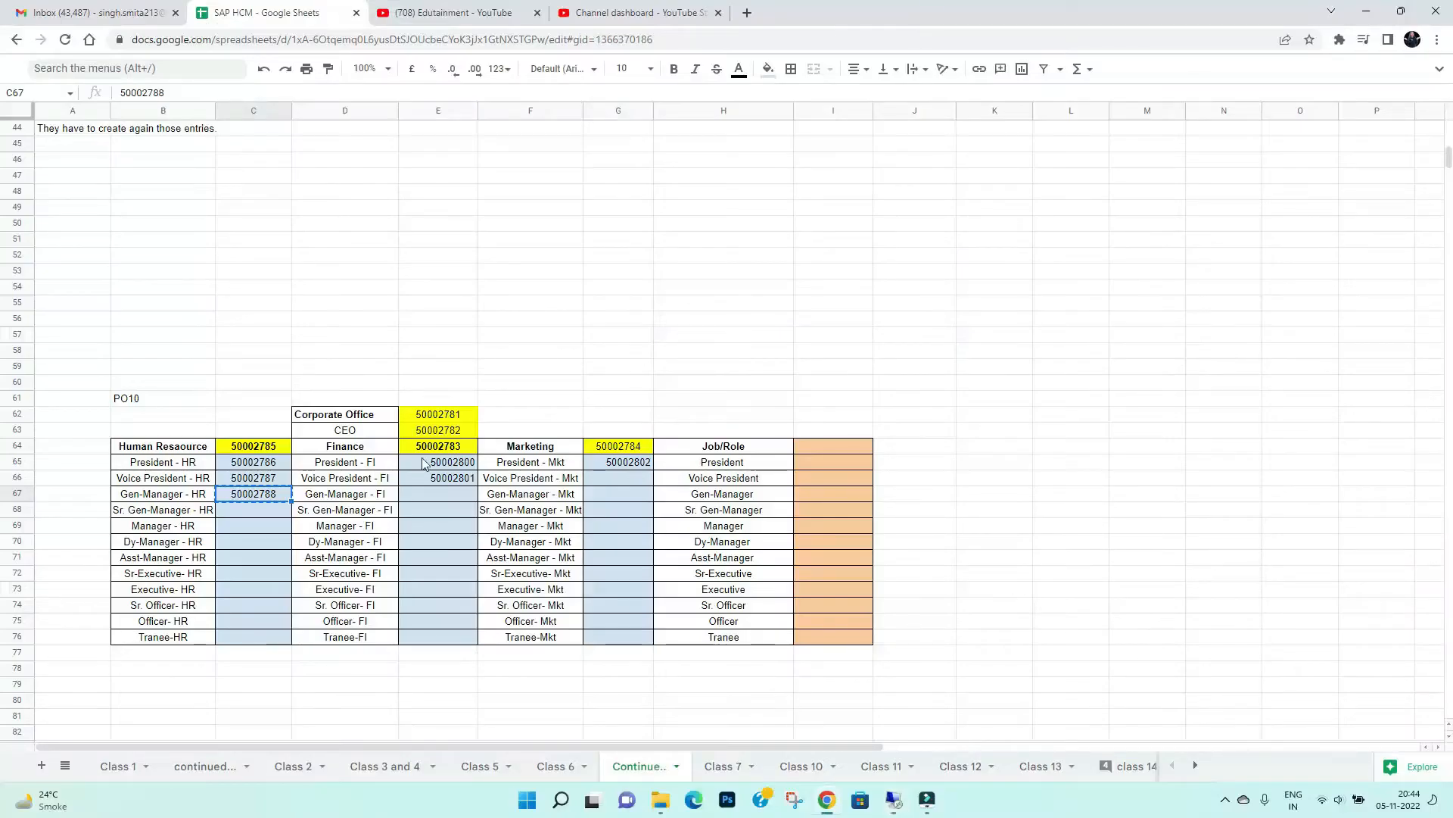
click(257, 447)
key(ctrl+c)
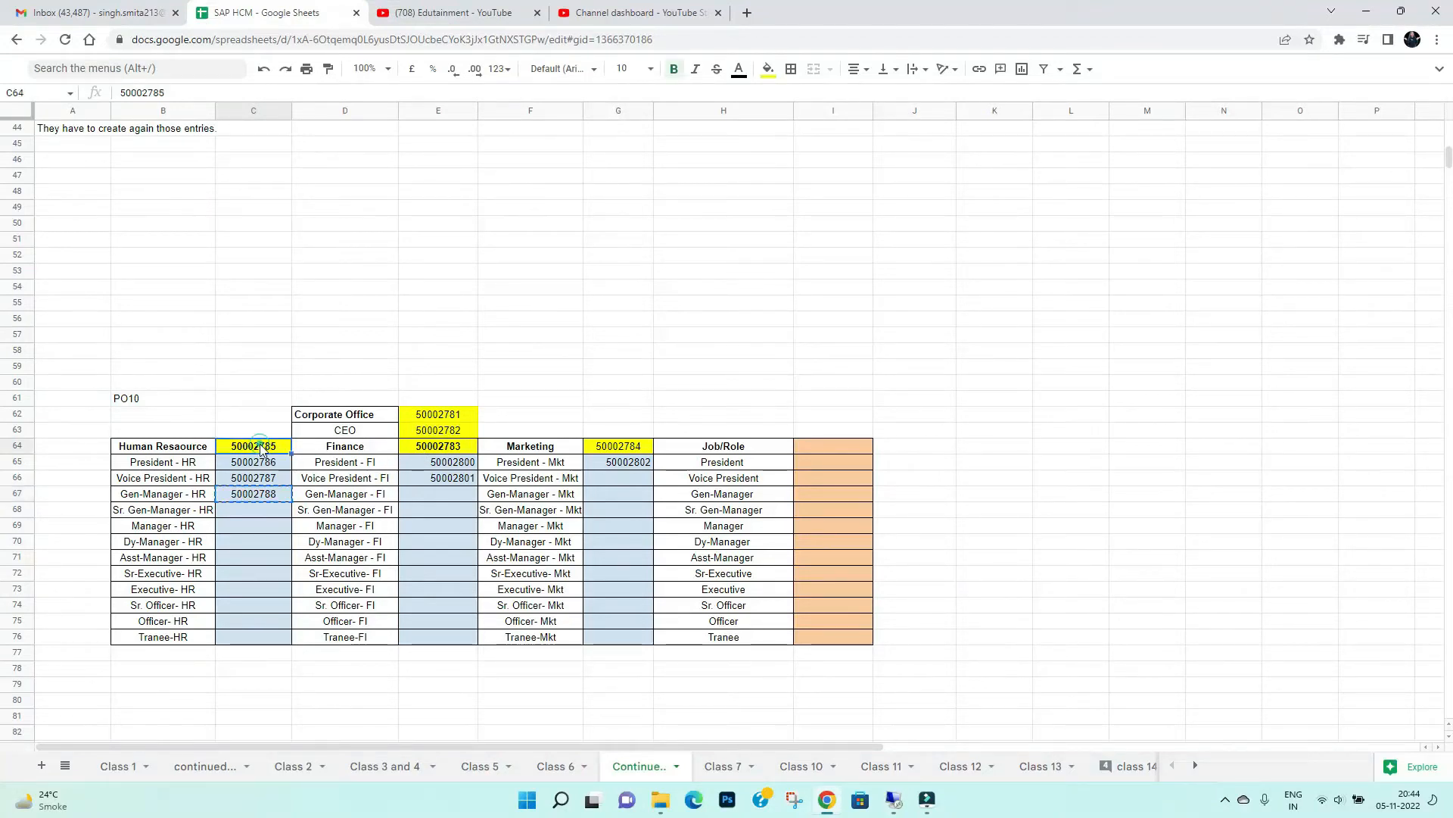
key(alt+Tab)
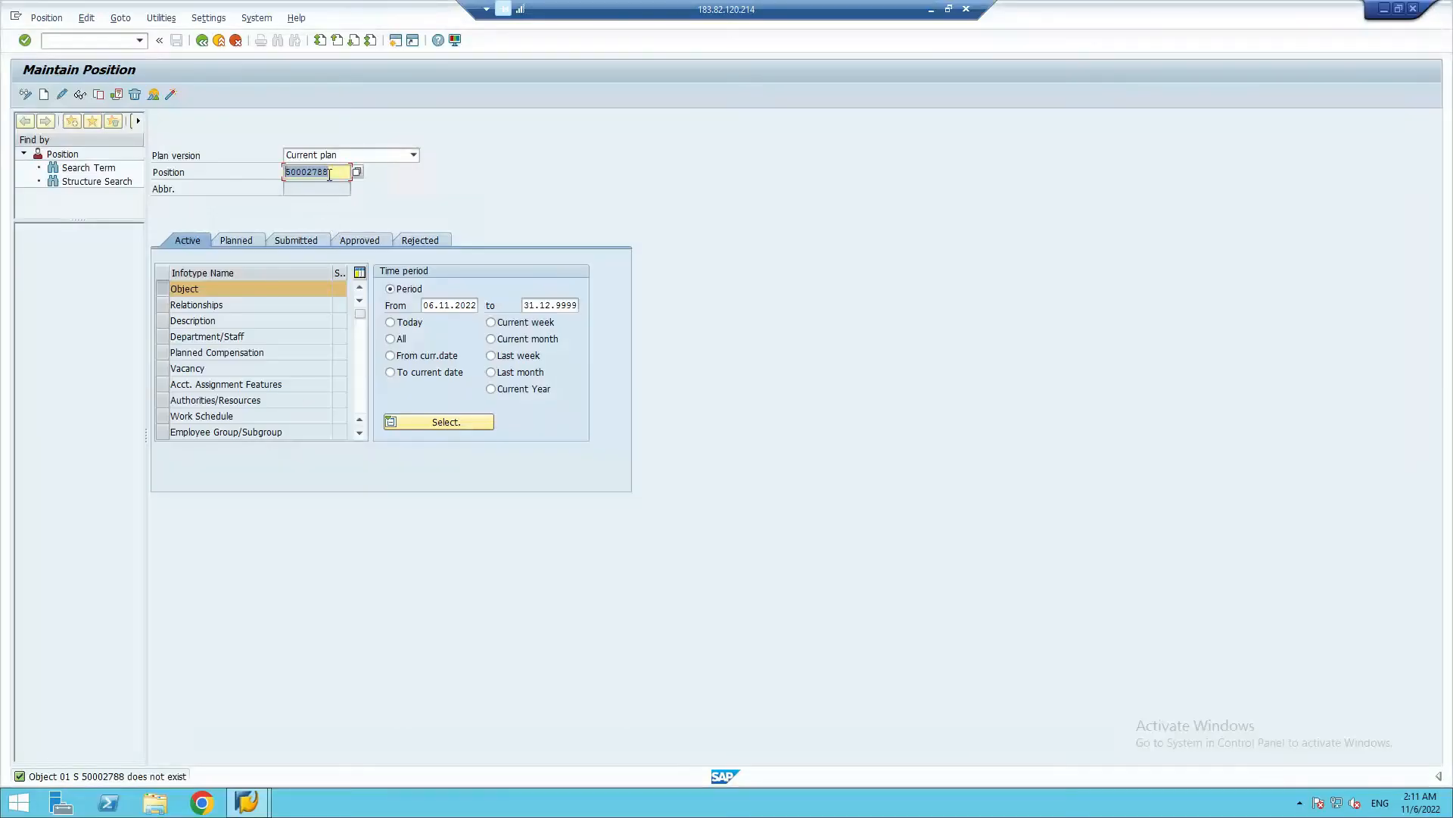
key(ctrl+v)
key(Return)
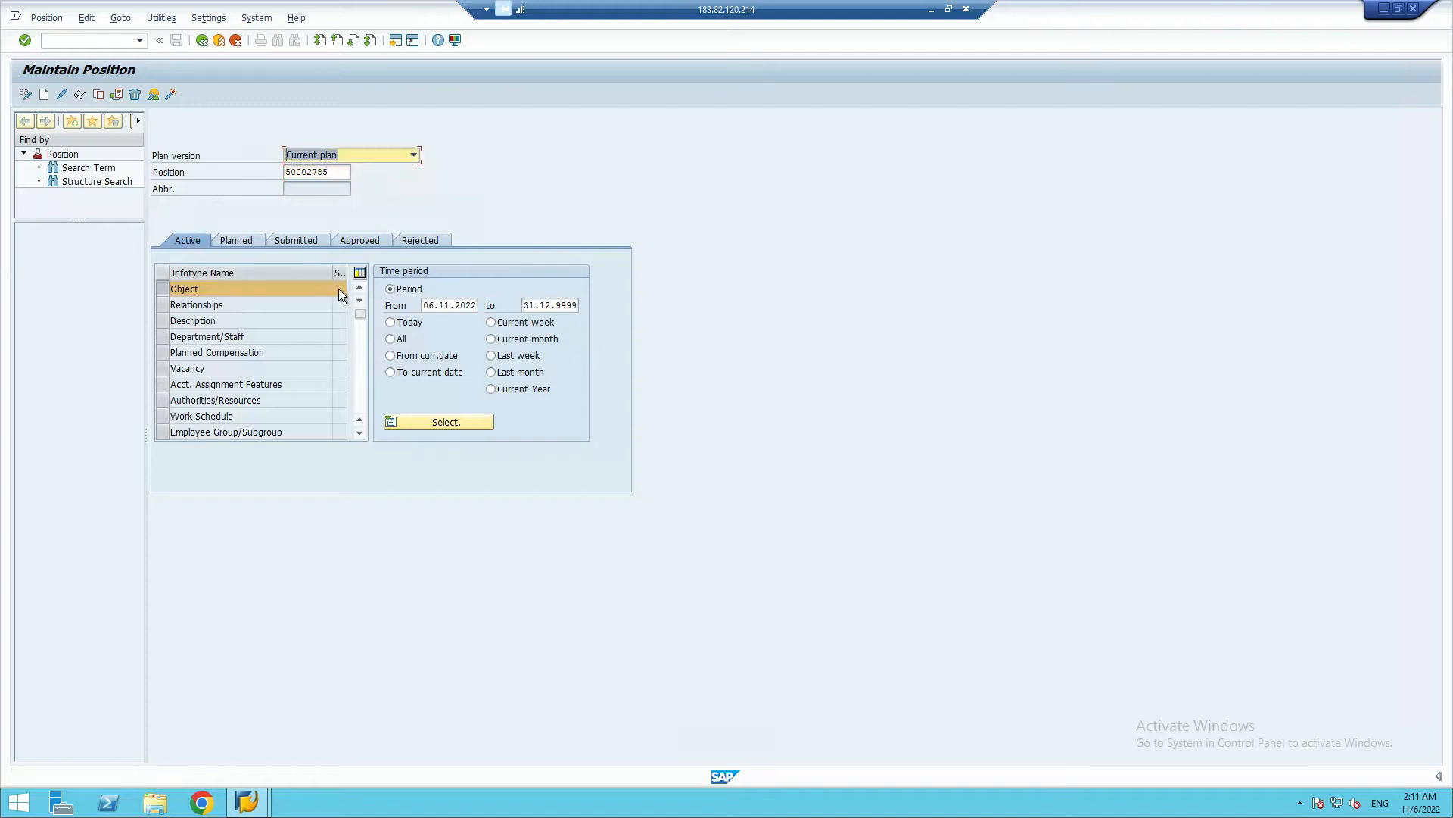
Try to create the Object infotype for position 50002785 in the Current plan
click(44, 94)
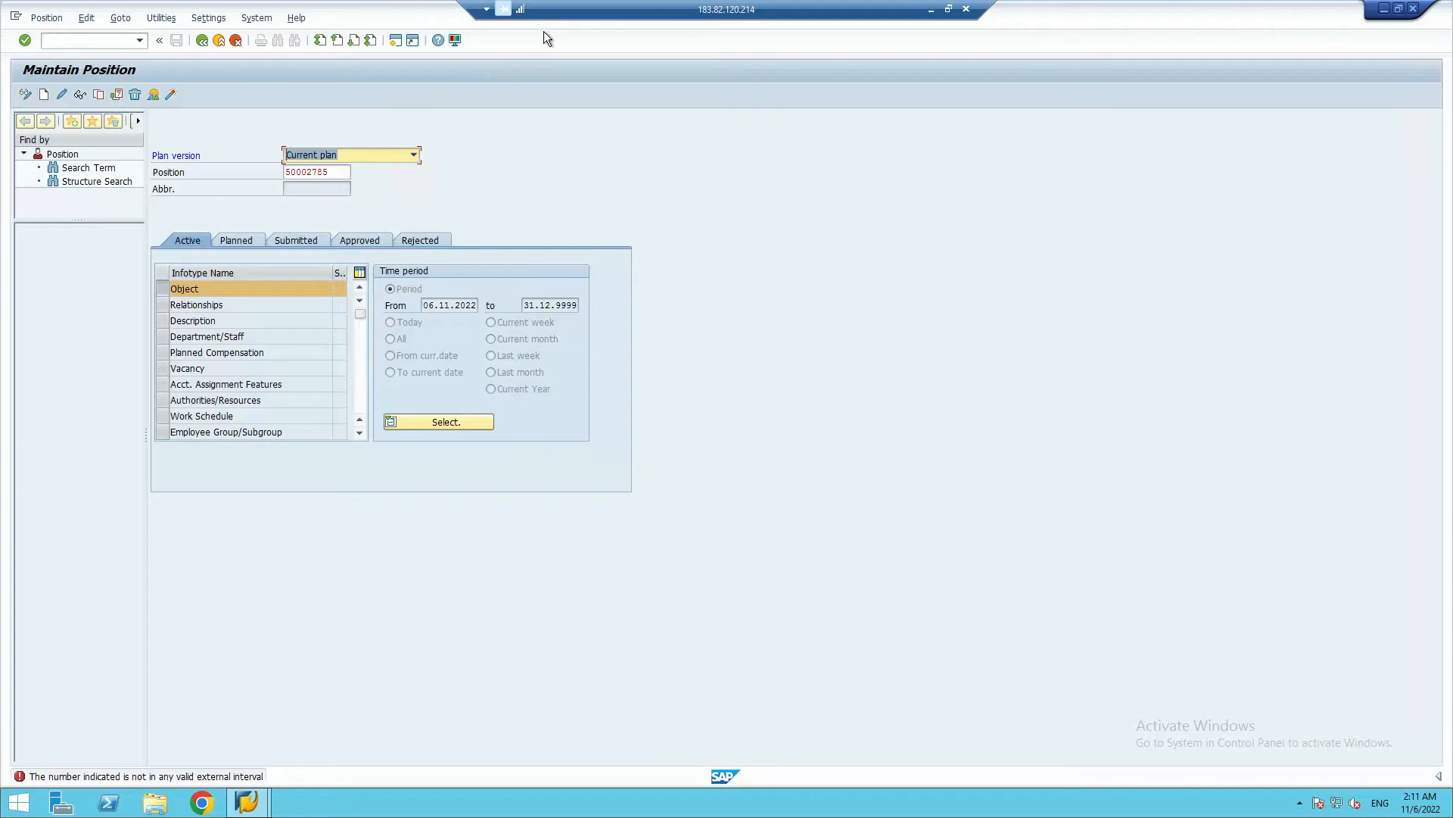
key(alt+Tab)
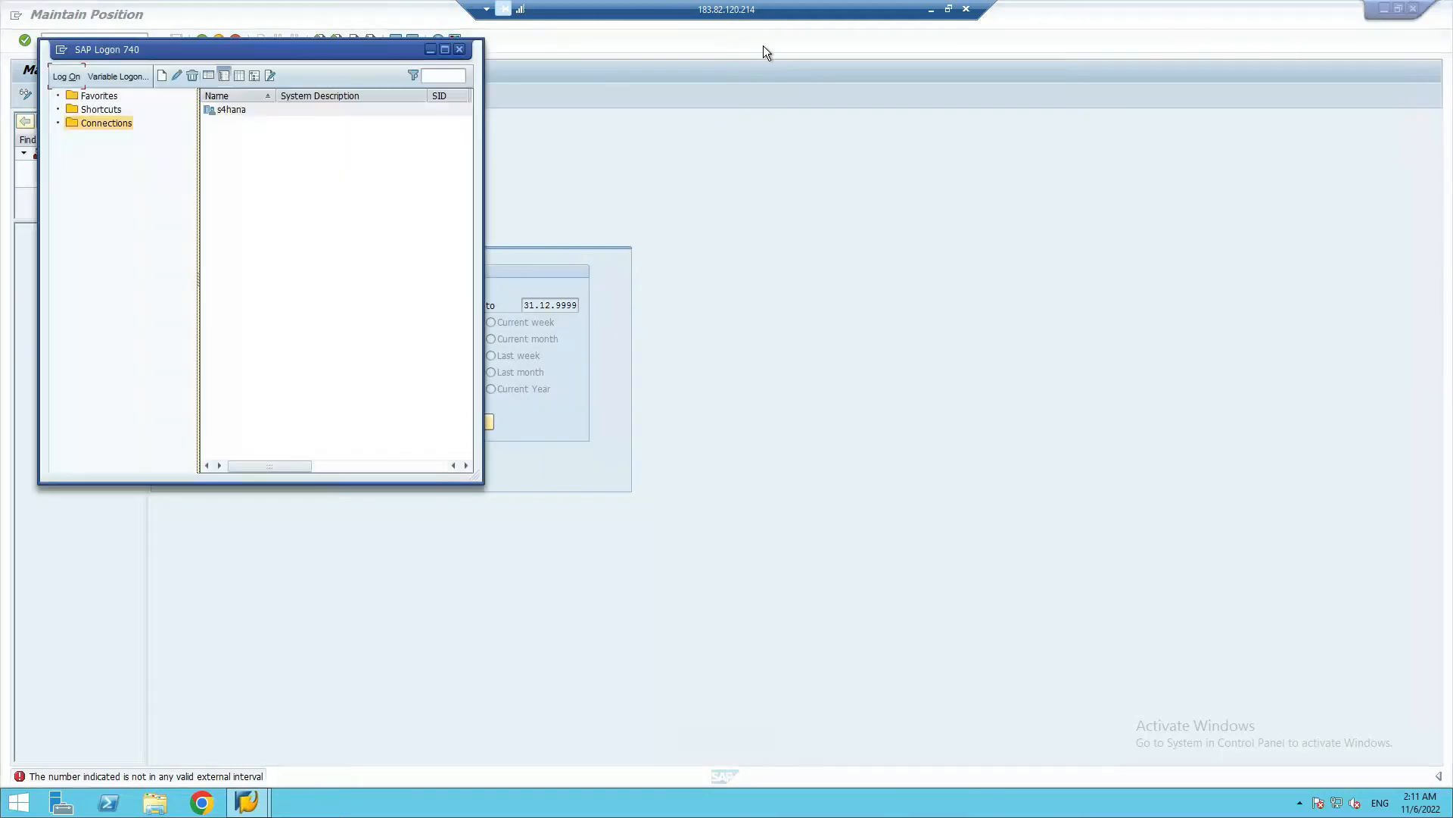
click(428, 50)
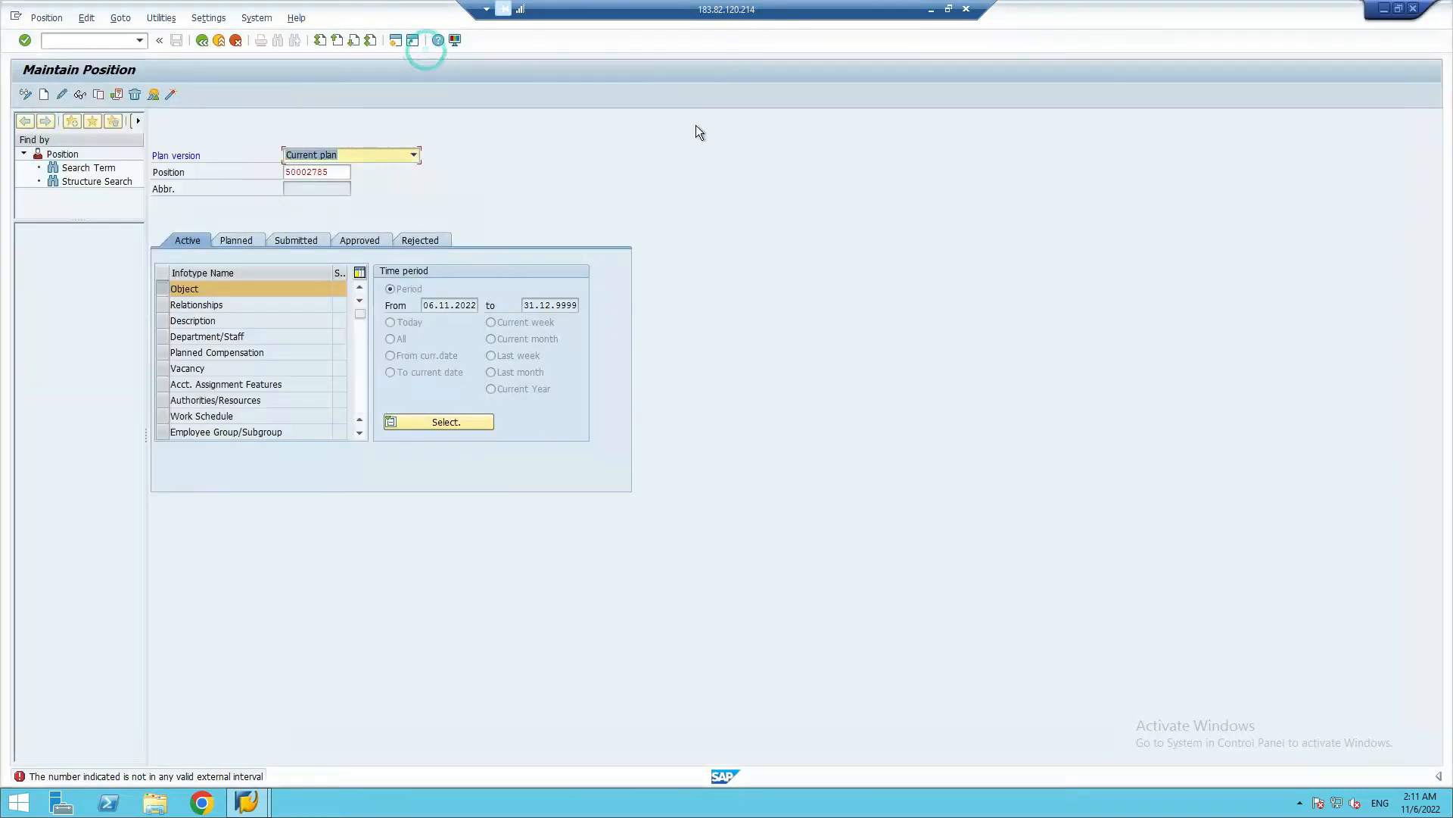
Switch to Google Sheets and review the Class 7 and Class 10 notes and the Class 11 holiday notes
click(931, 10)
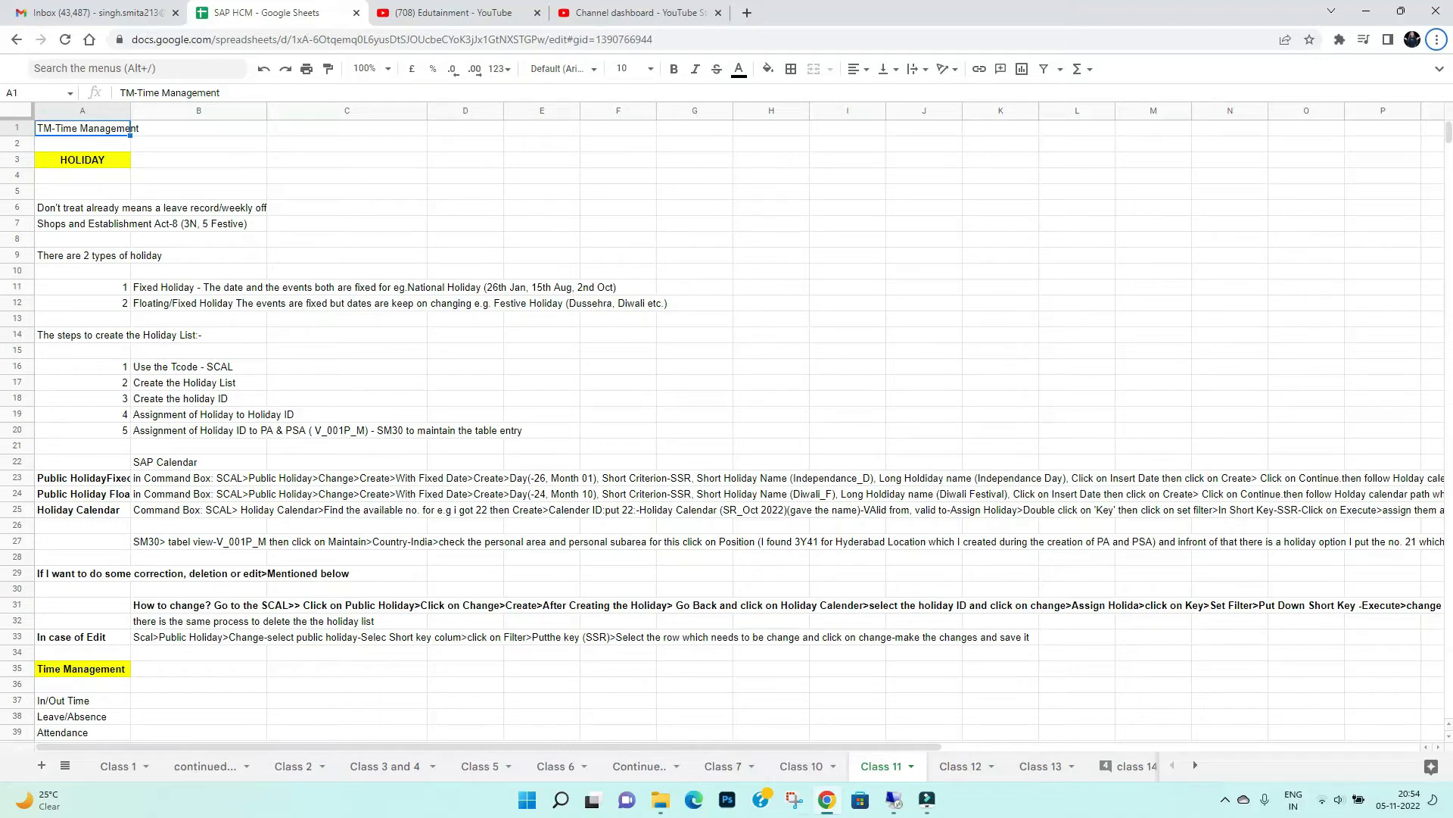
click(719, 766)
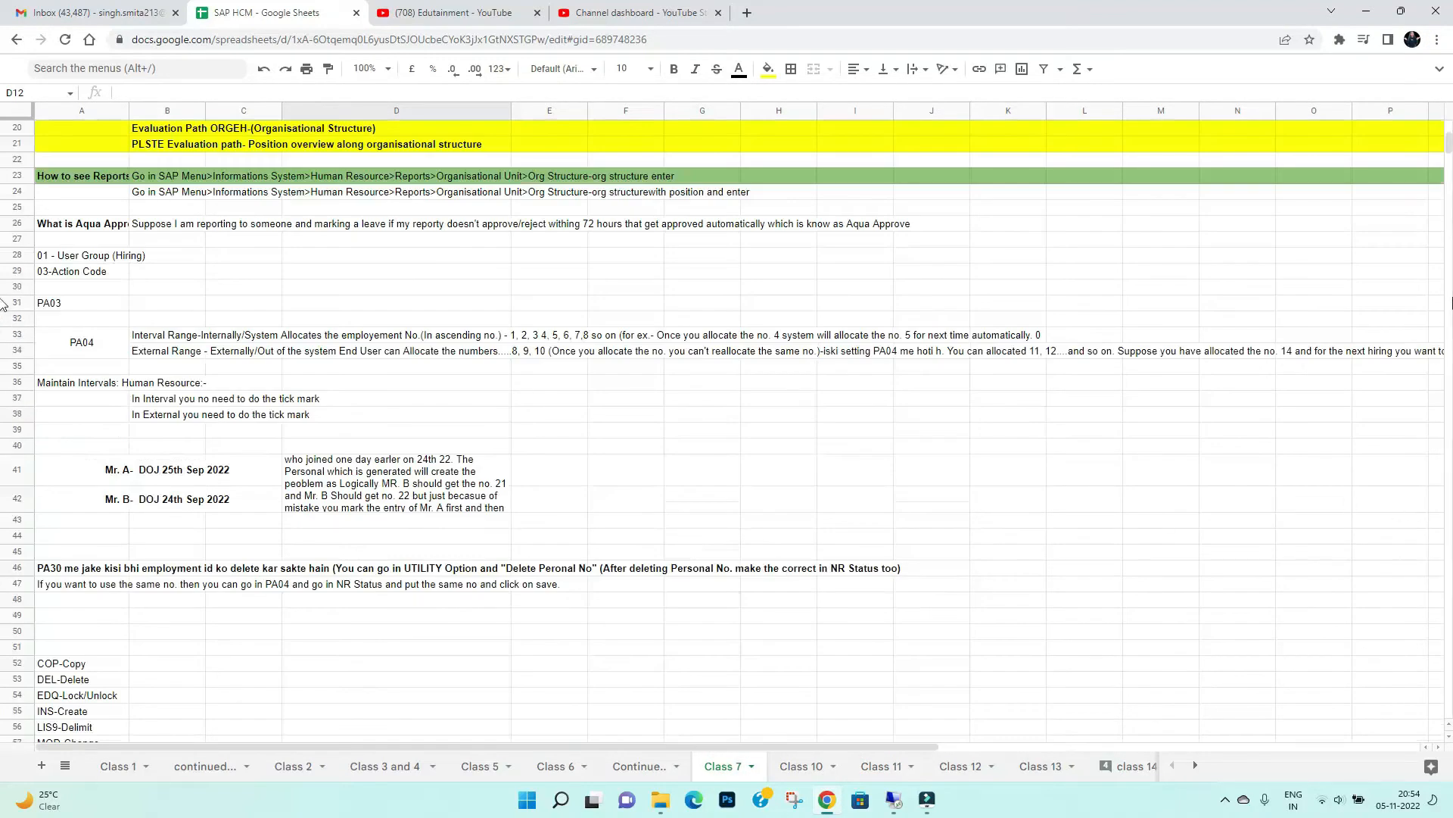
drag(1447, 145, 1448, 180)
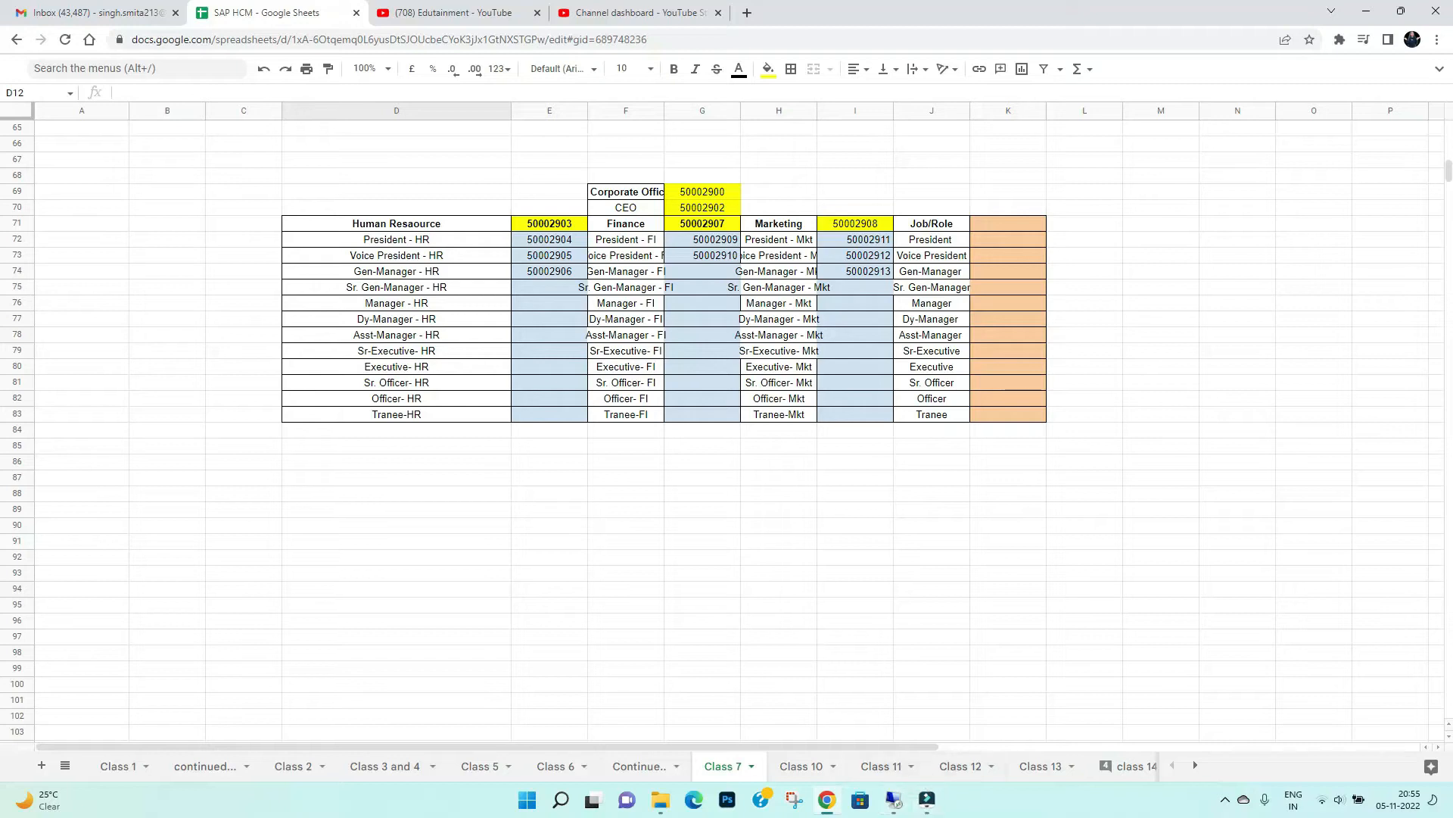
click(799, 767)
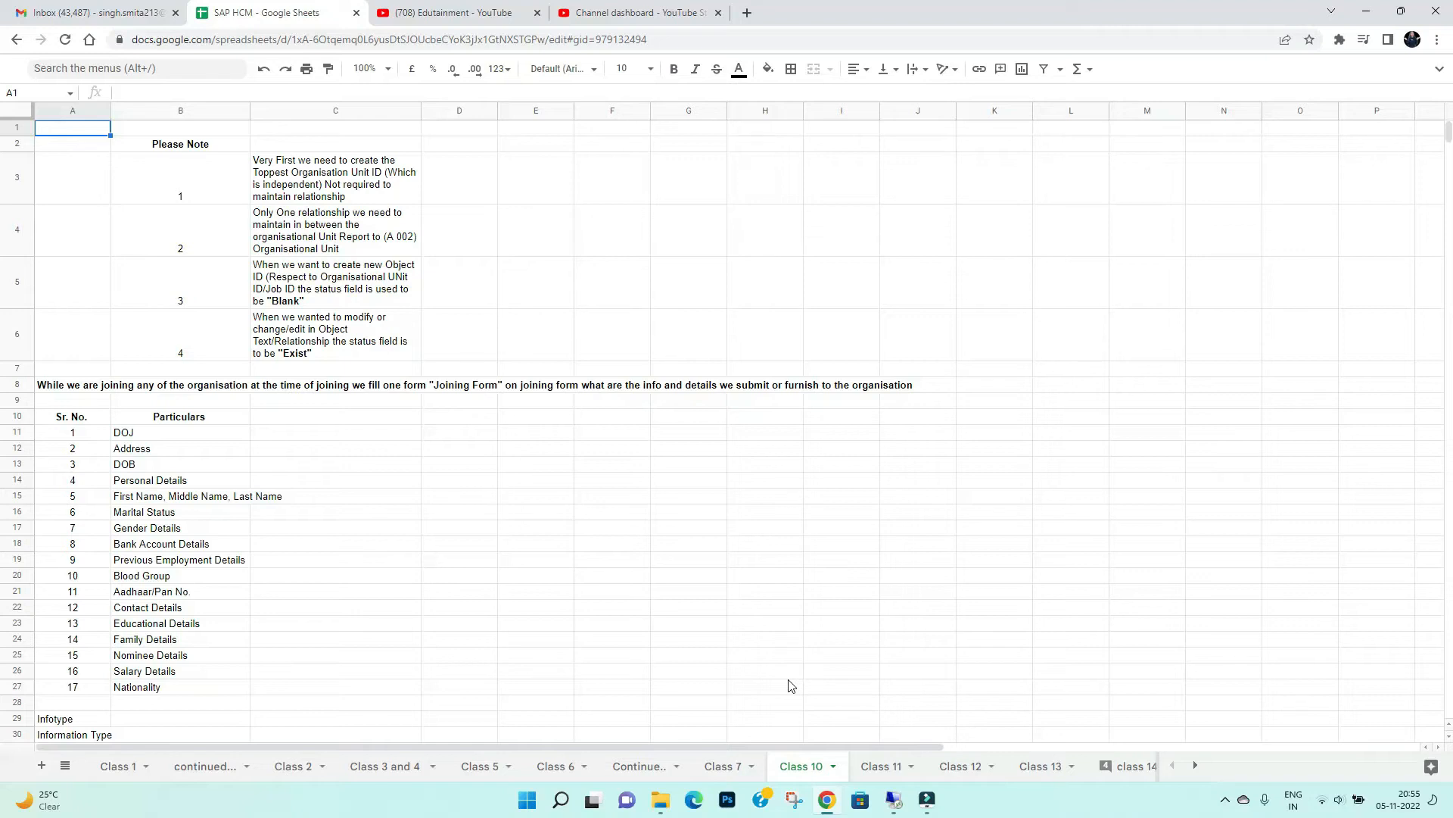
click(878, 767)
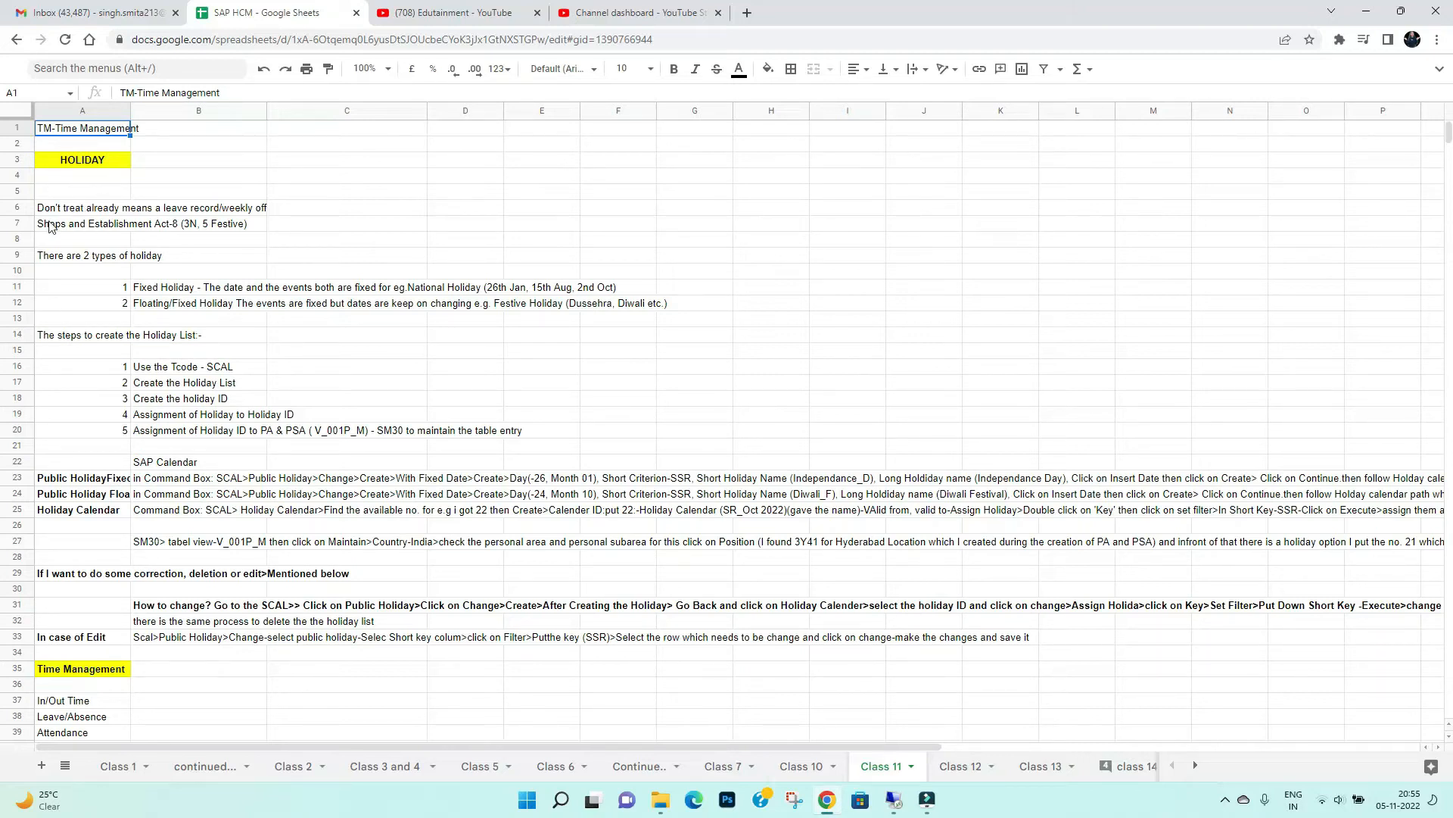
drag(59, 207, 289, 484)
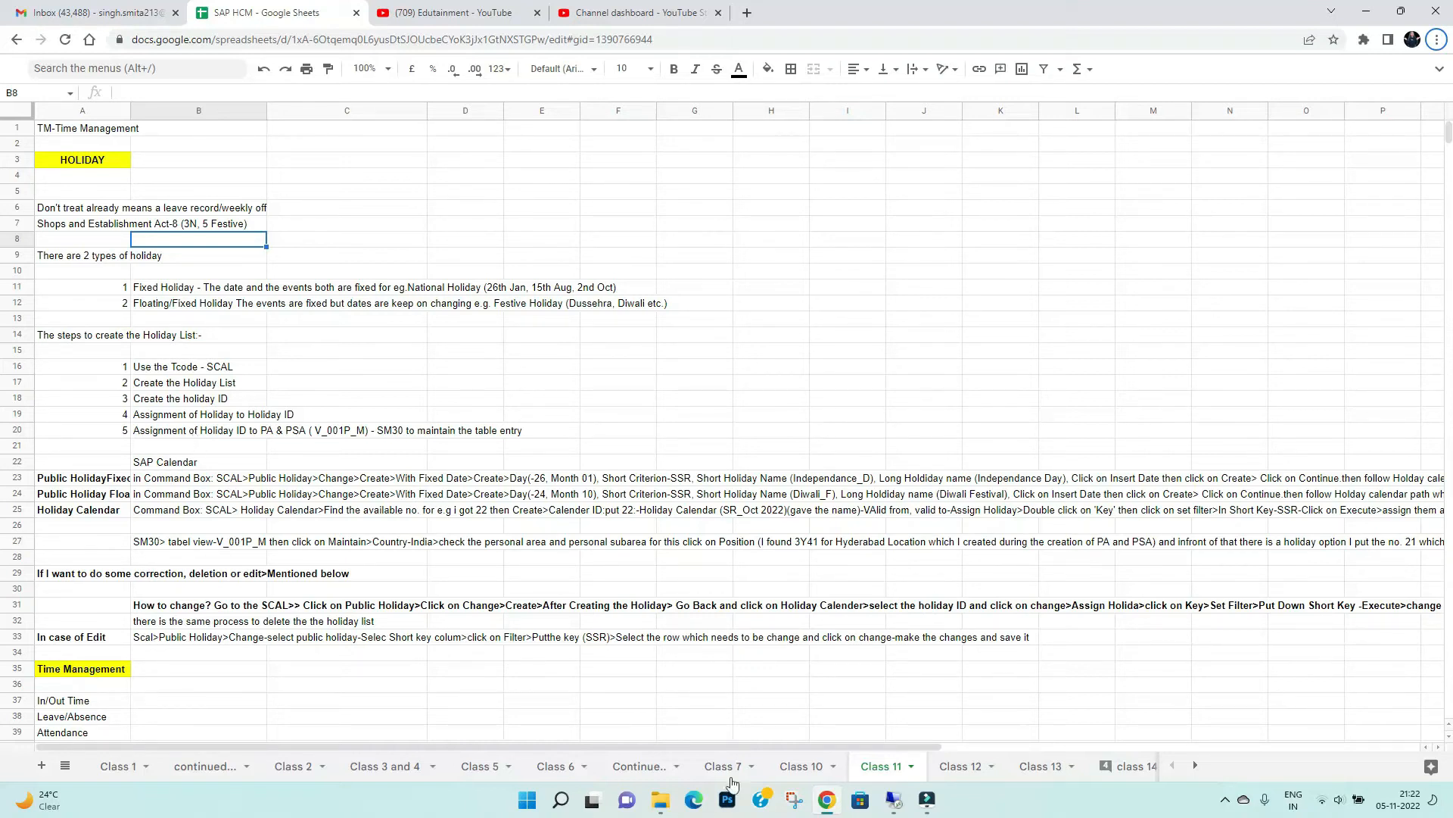
Switch back to SAP, run transaction SCAL, and open the public holidays for changing
click(894, 800)
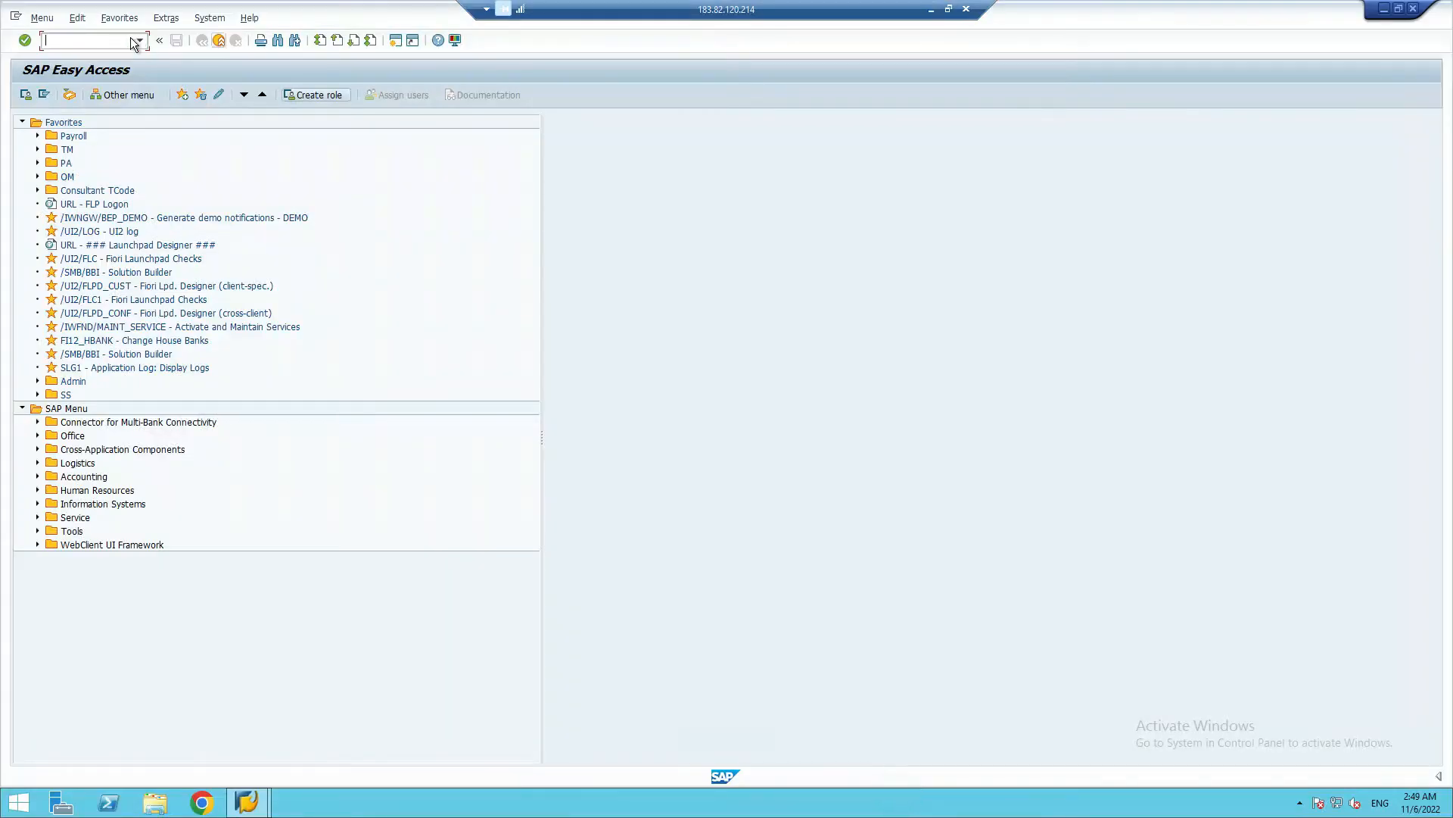
click(95, 39)
text(scal)
key(Return)
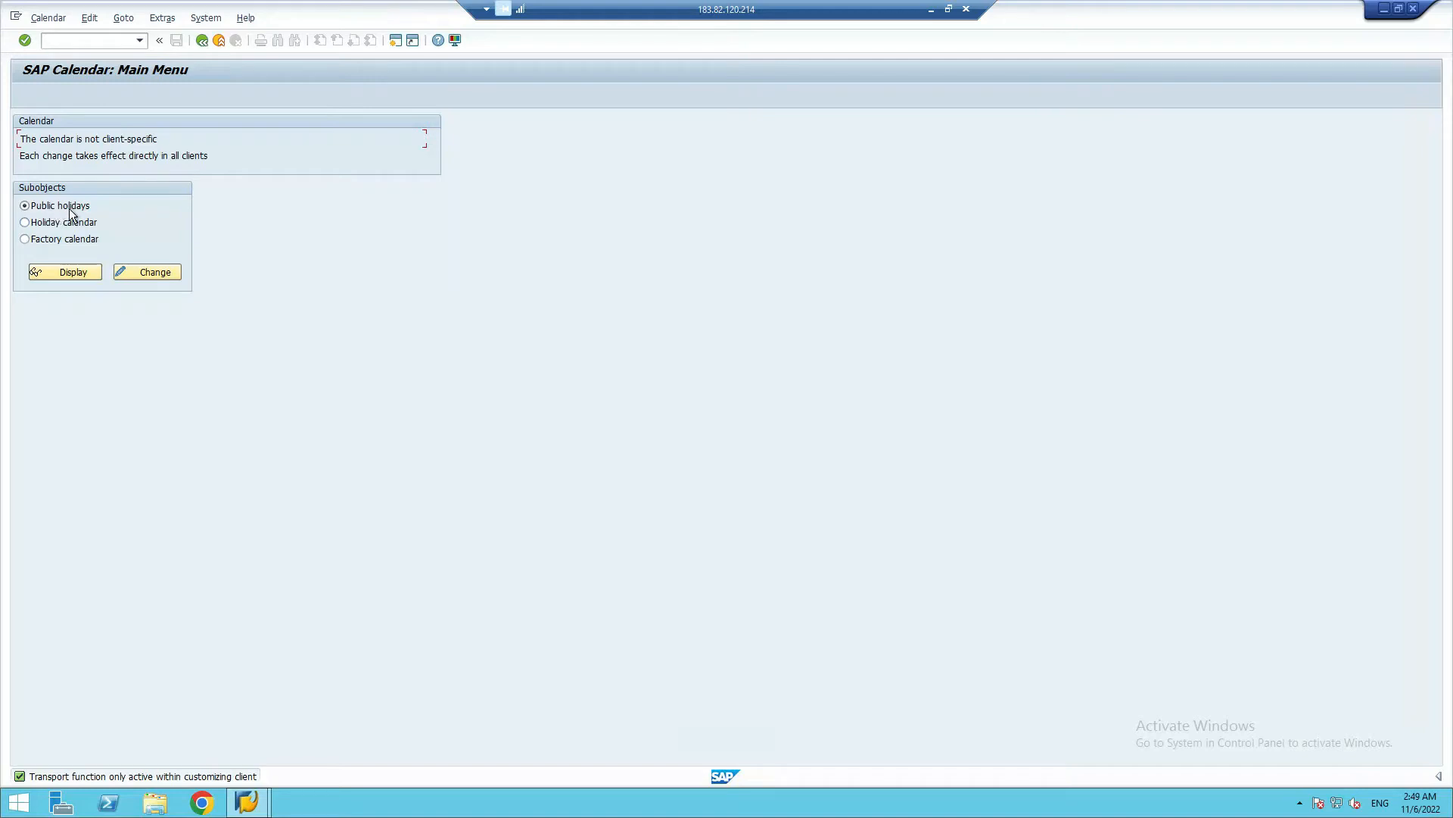
click(155, 272)
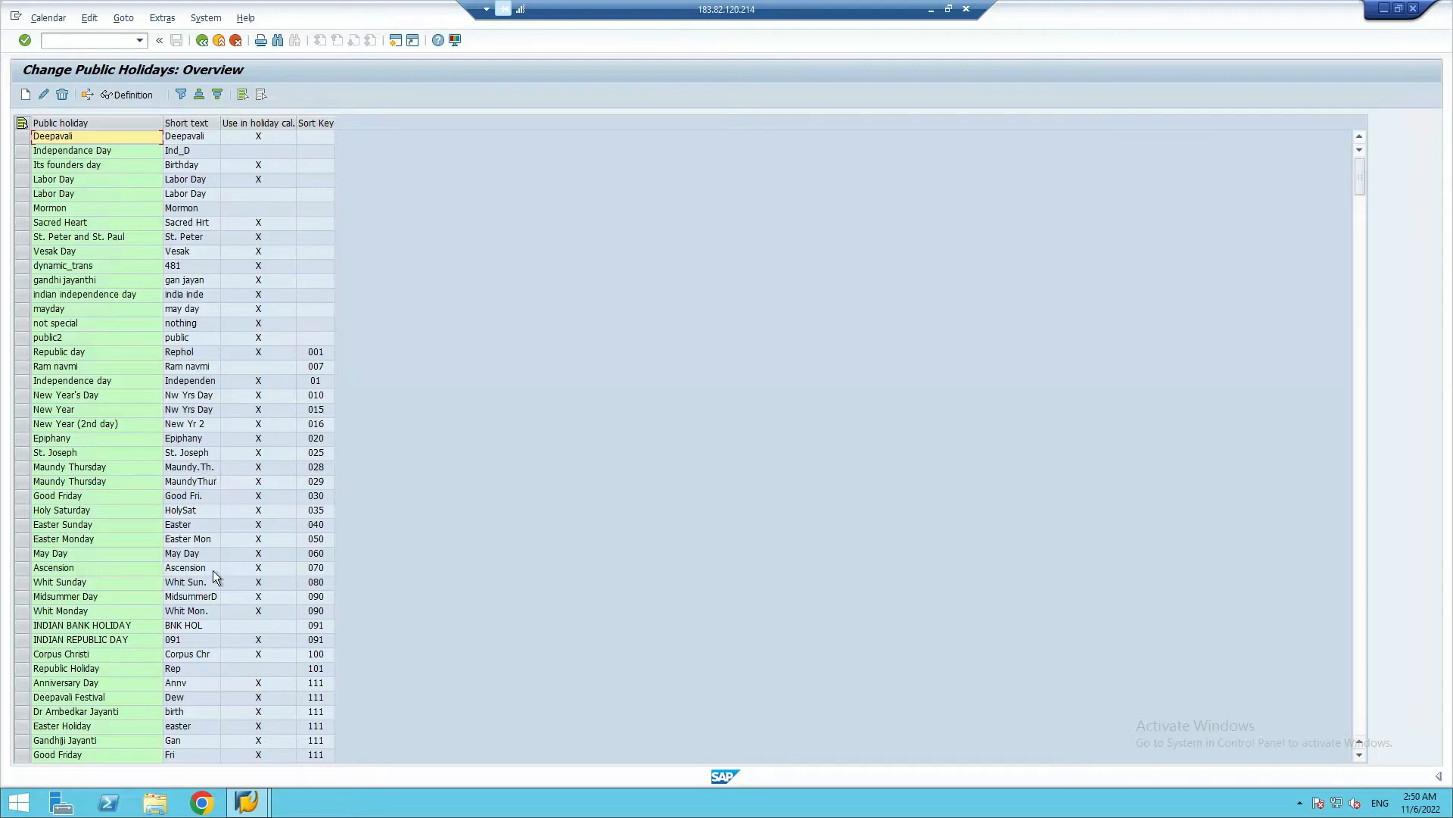
Start a new public holiday with fixed date and set its day to 26 and month to 01 (January)
click(26, 95)
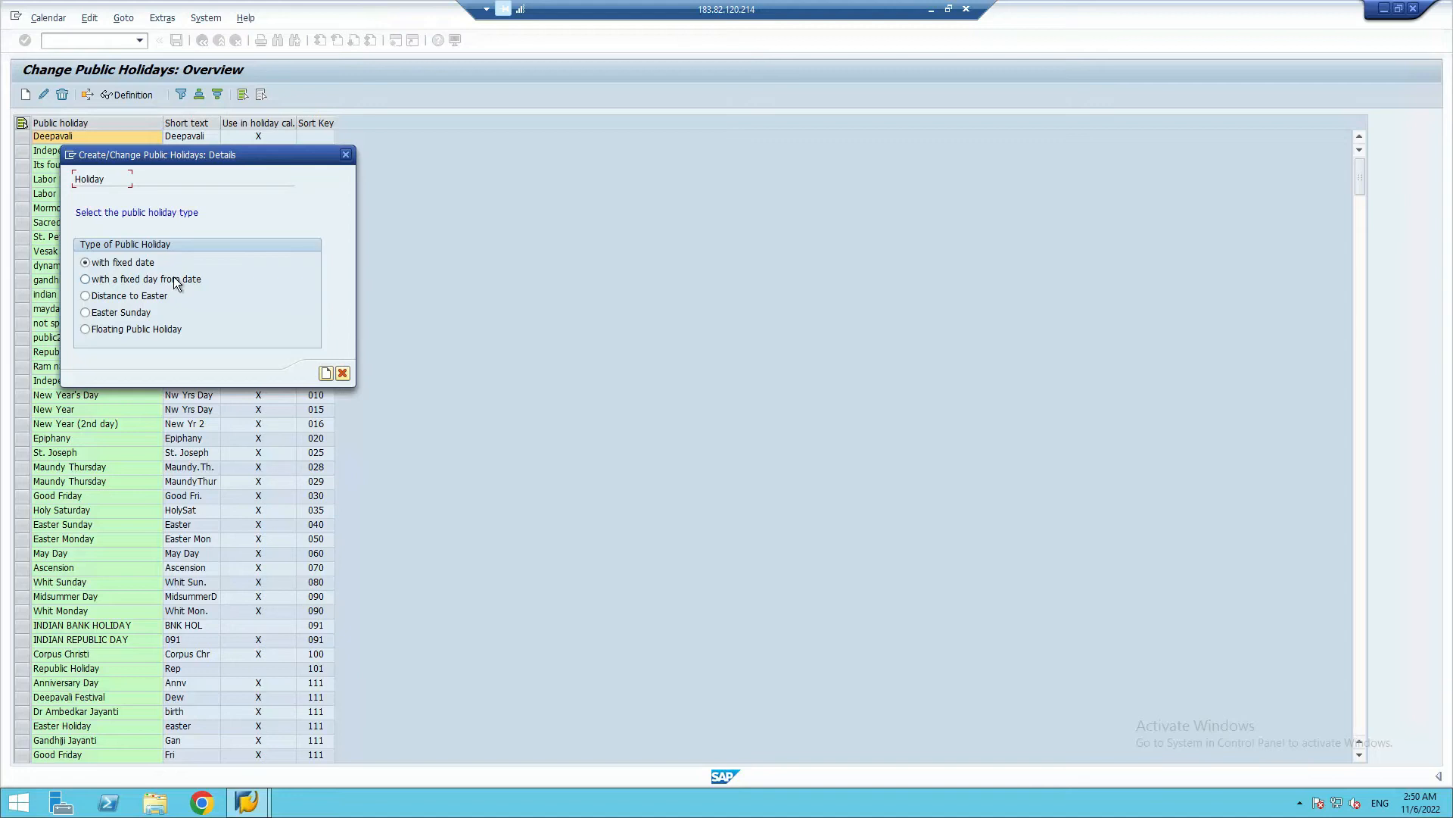
click(325, 373)
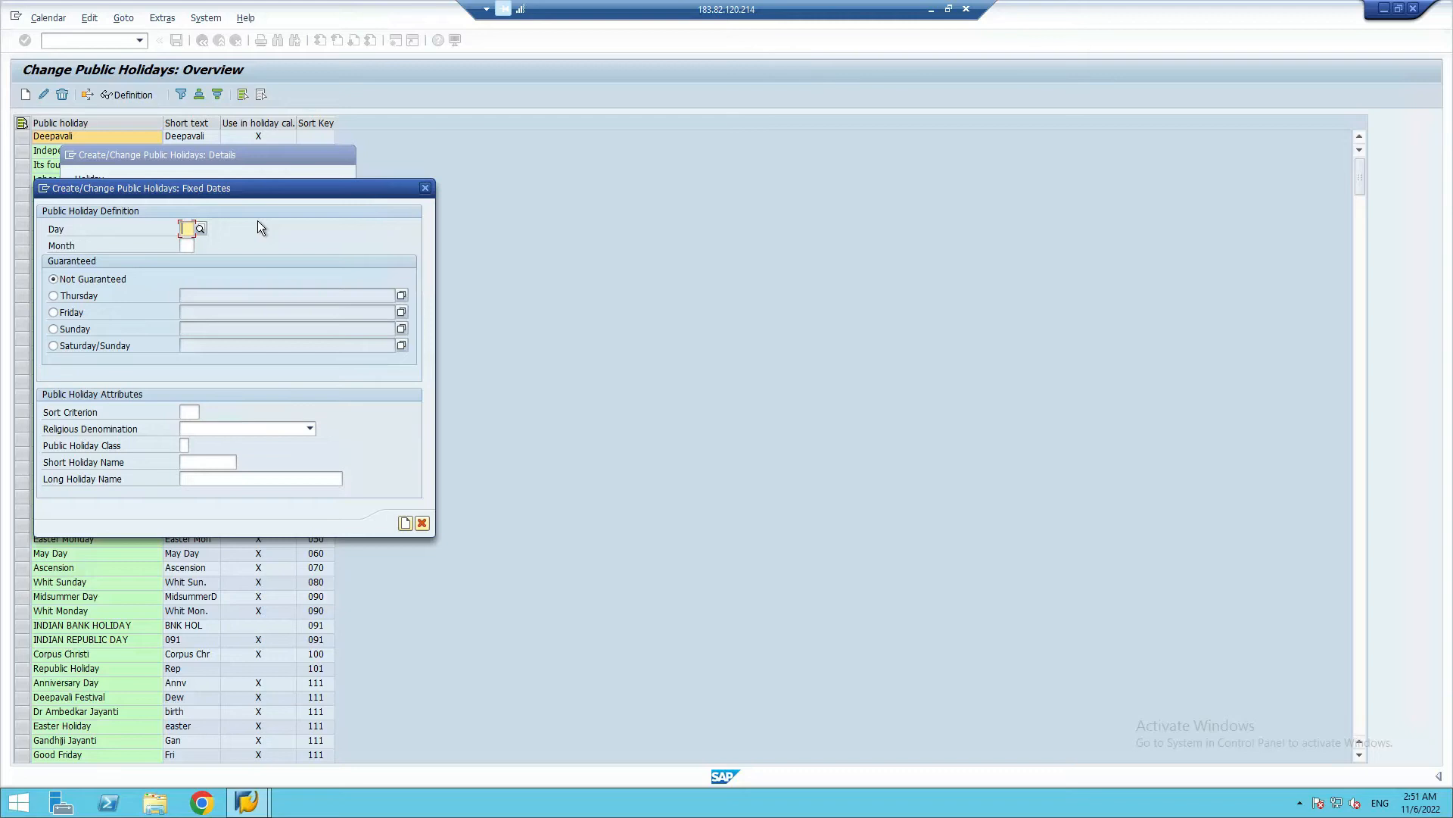
text(26)
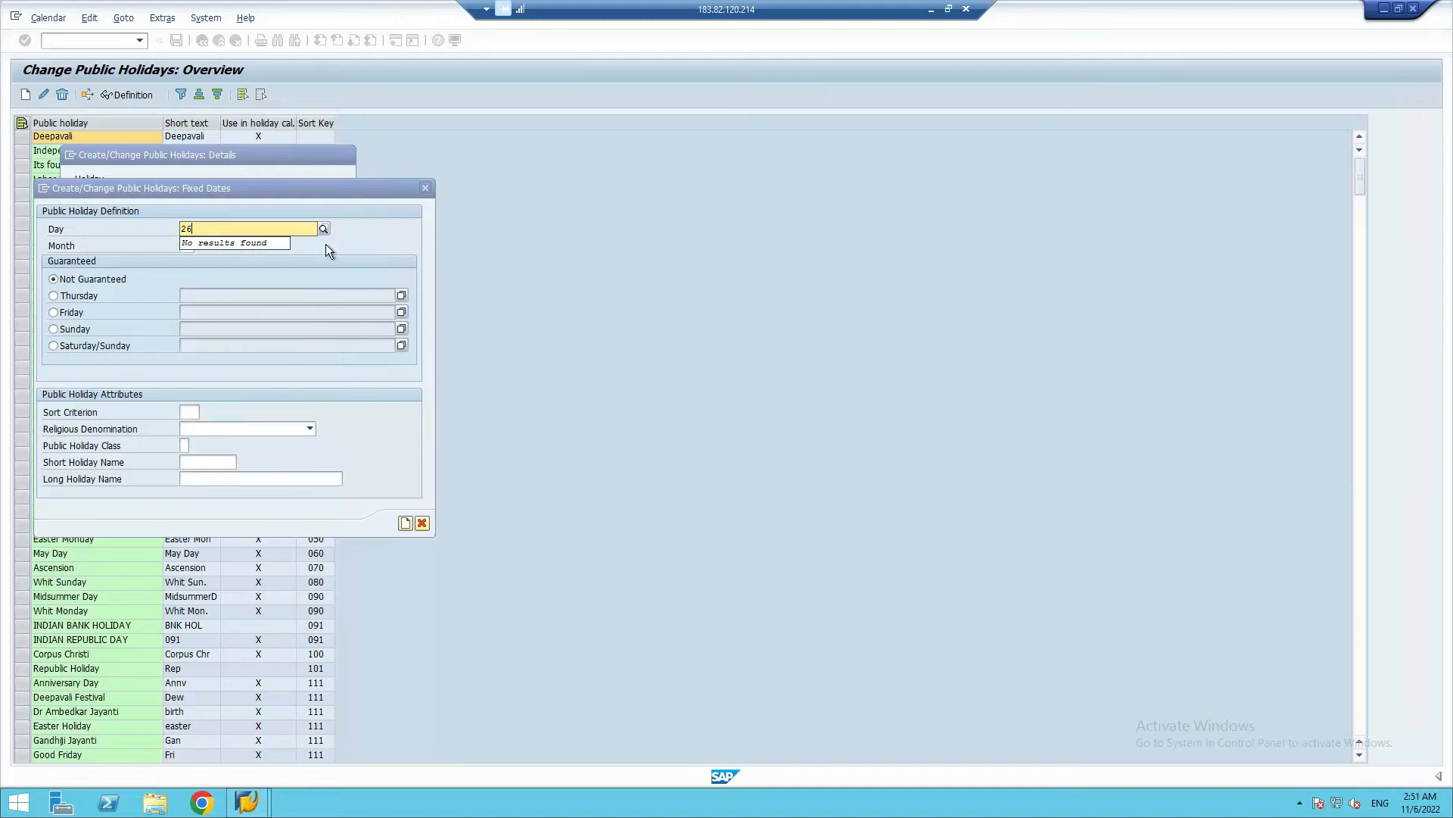
click(325, 244)
click(189, 245)
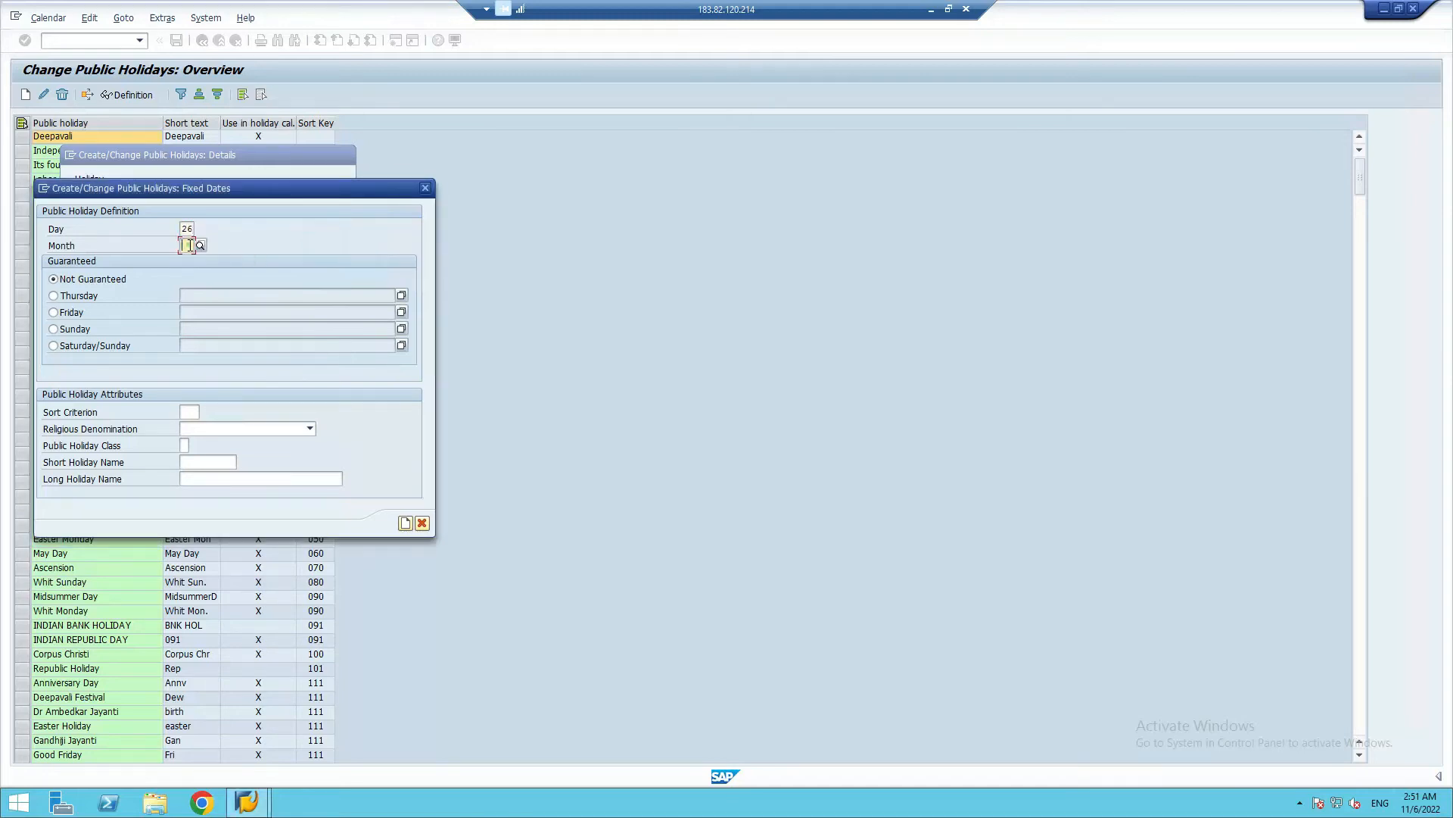
text(01)
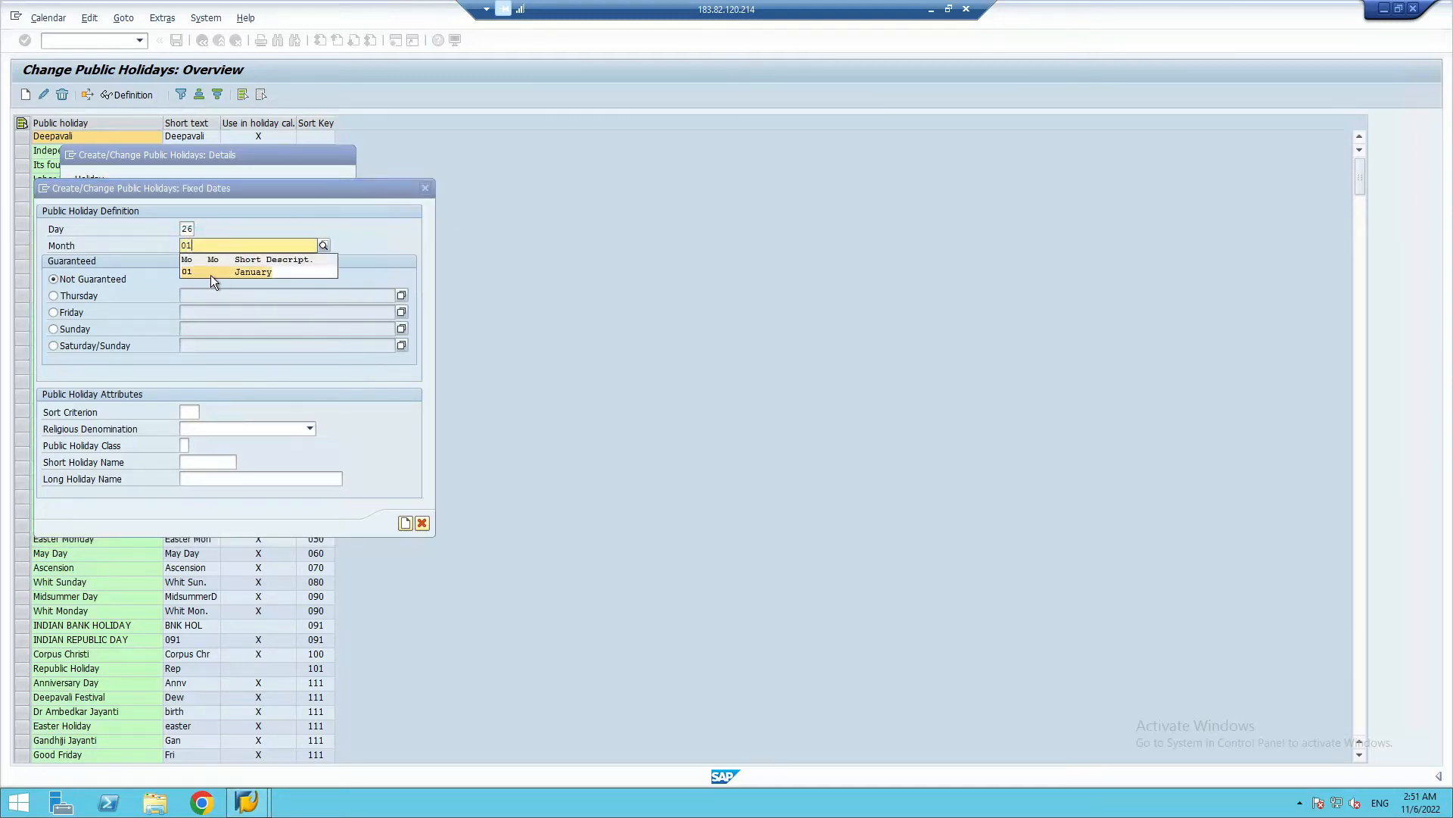
click(210, 274)
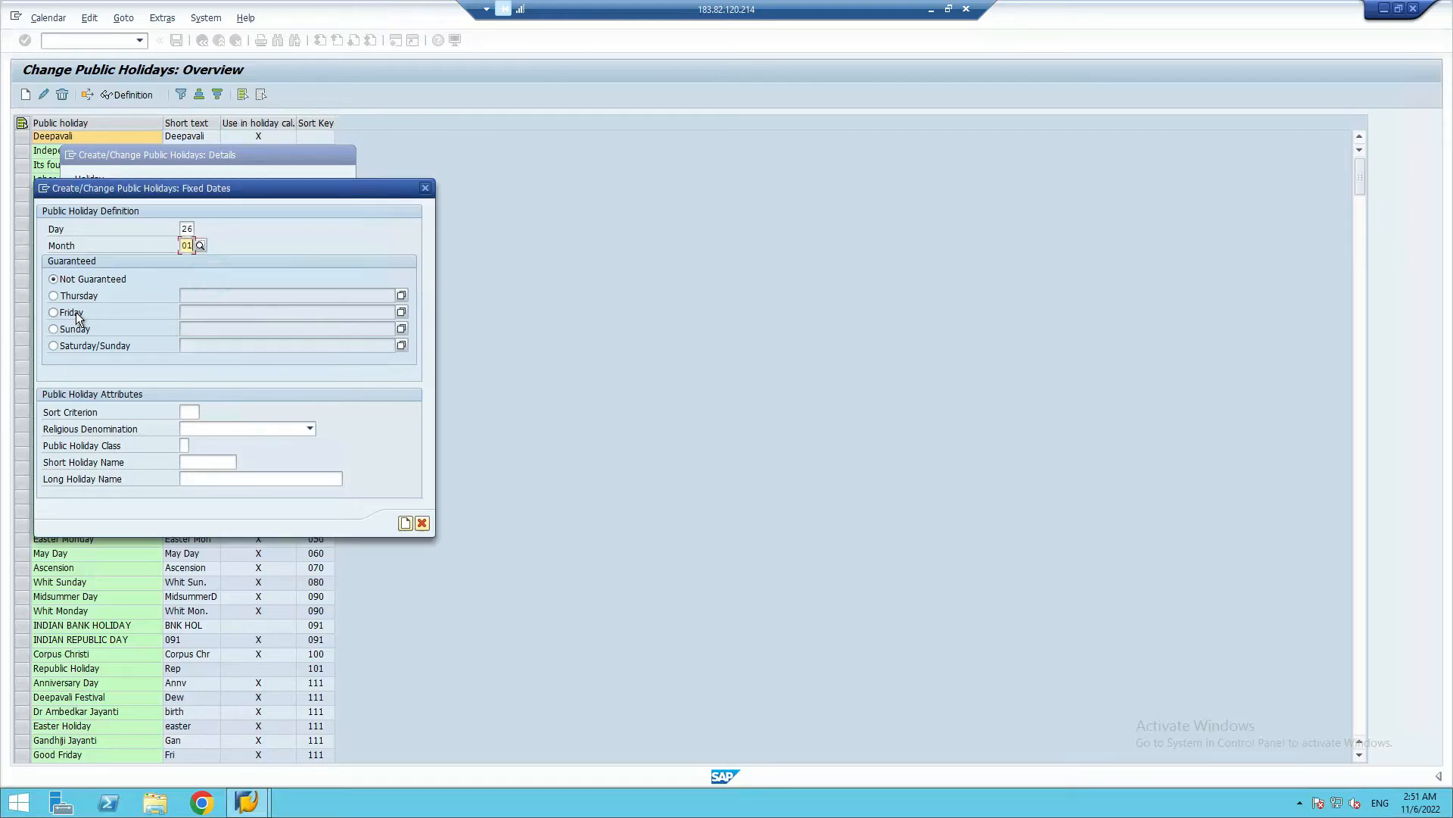
Set the new holiday's sort criterion to SR and its public holiday class to 1, ordinary public holiday
click(189, 412)
text(SR)
click(186, 447)
click(195, 446)
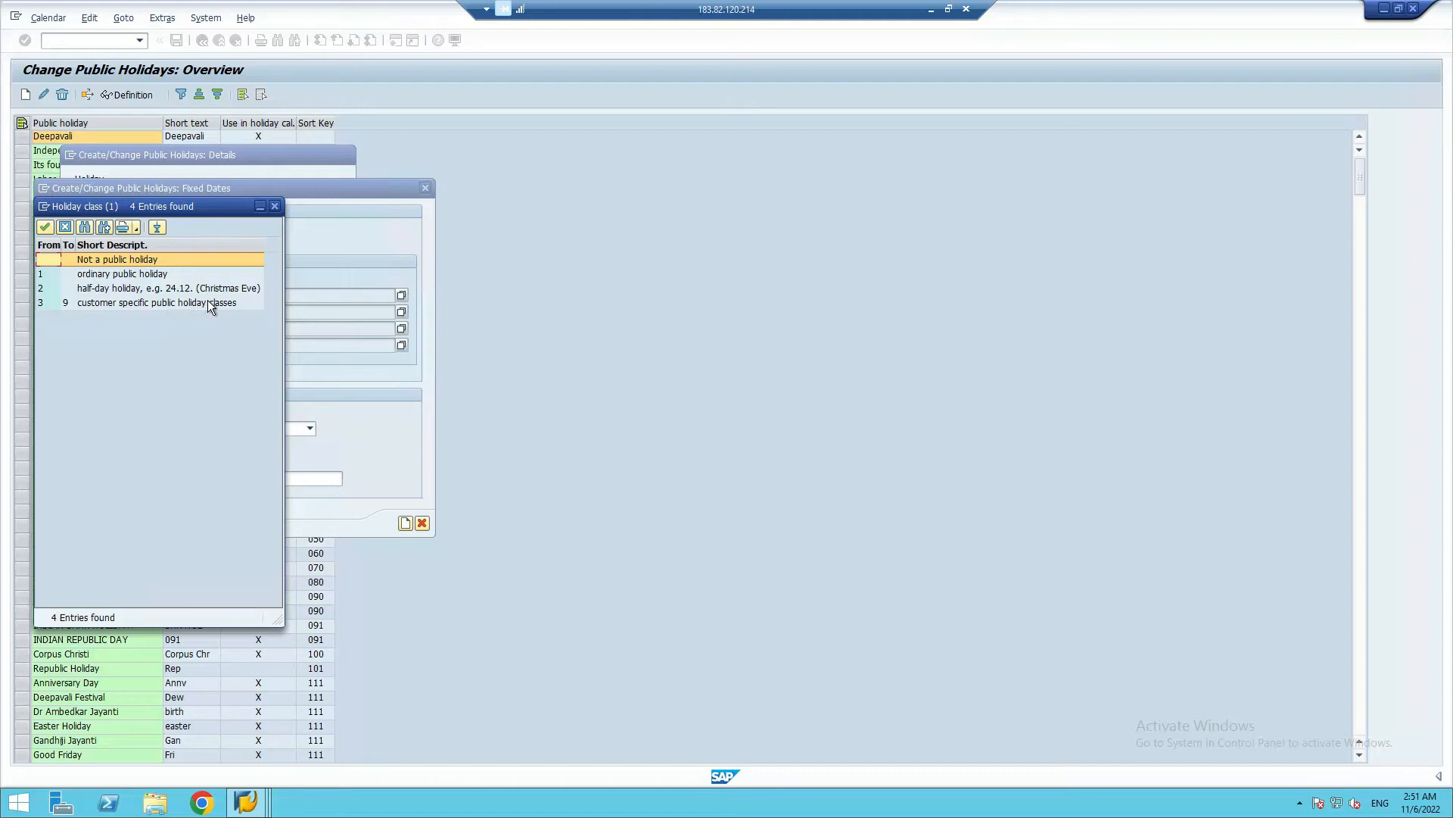
click(106, 278)
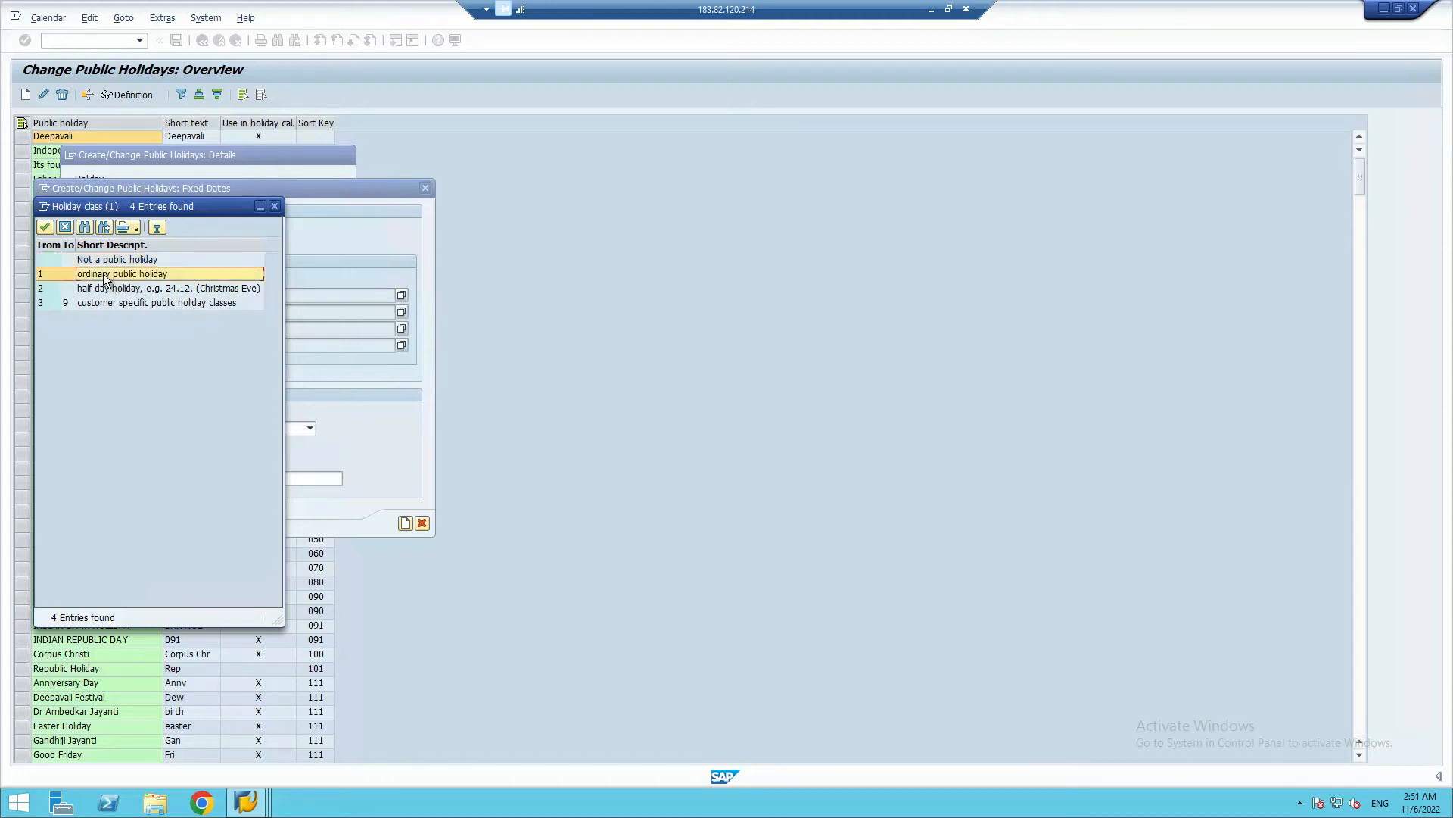
double_click(57, 275)
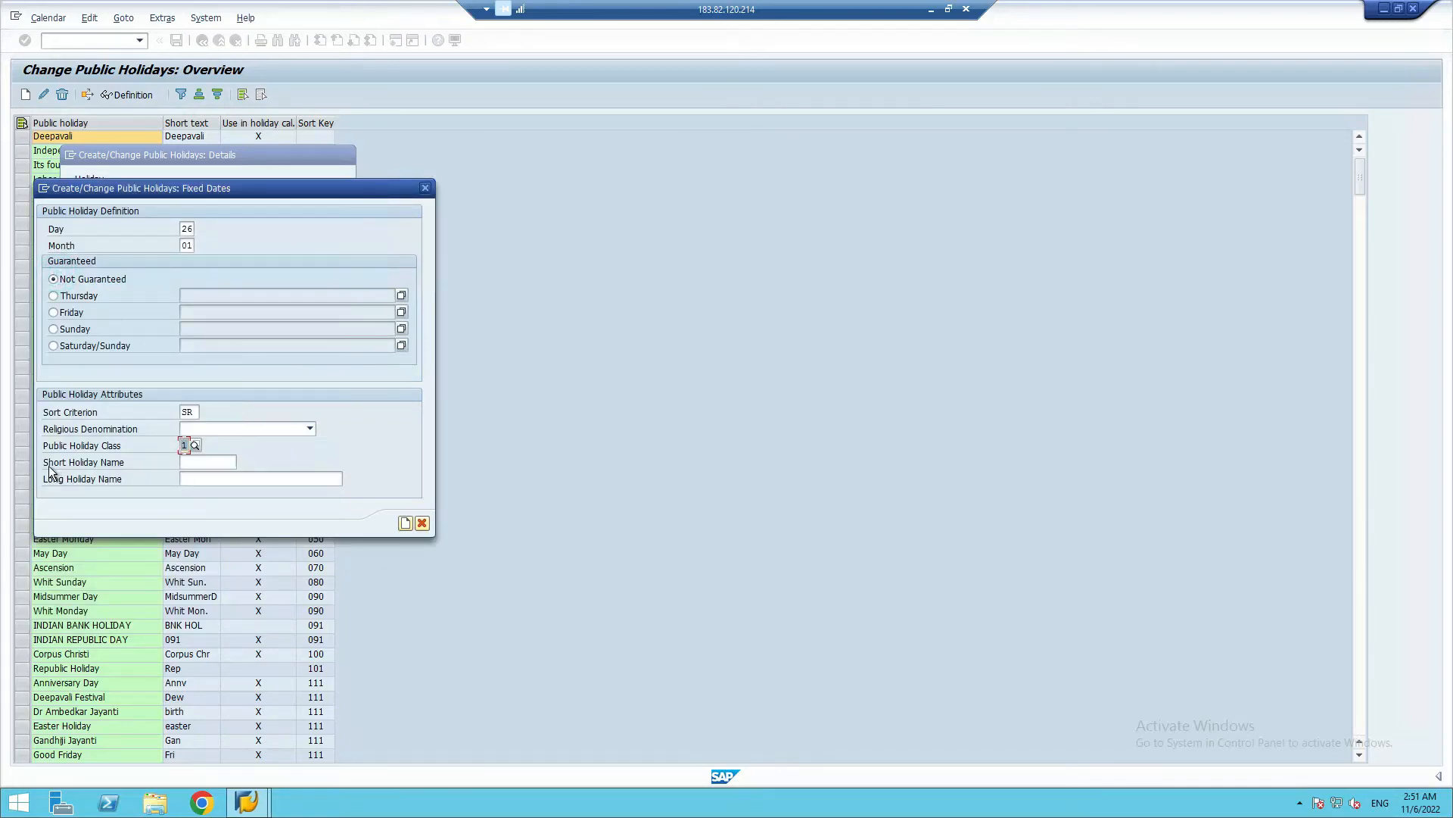
Set the new January holiday's short holiday name to Rep_D
click(193, 461)
text(Rep)
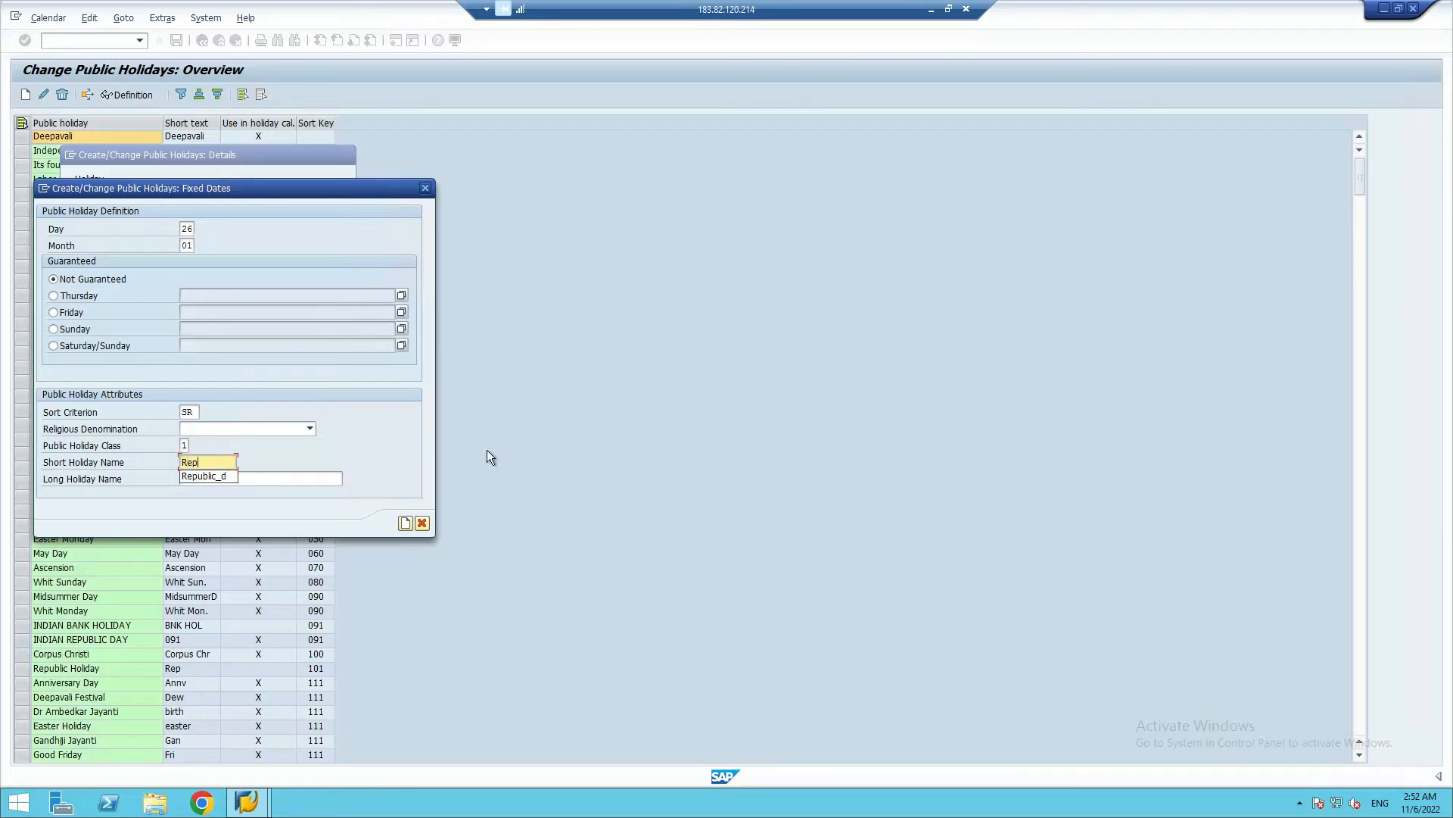
text(_DD)
Set the long holiday name to "Republic Day (SR_NOV 22)" and create the holiday, accepting the transport note
click(202, 478)
text(Repu)
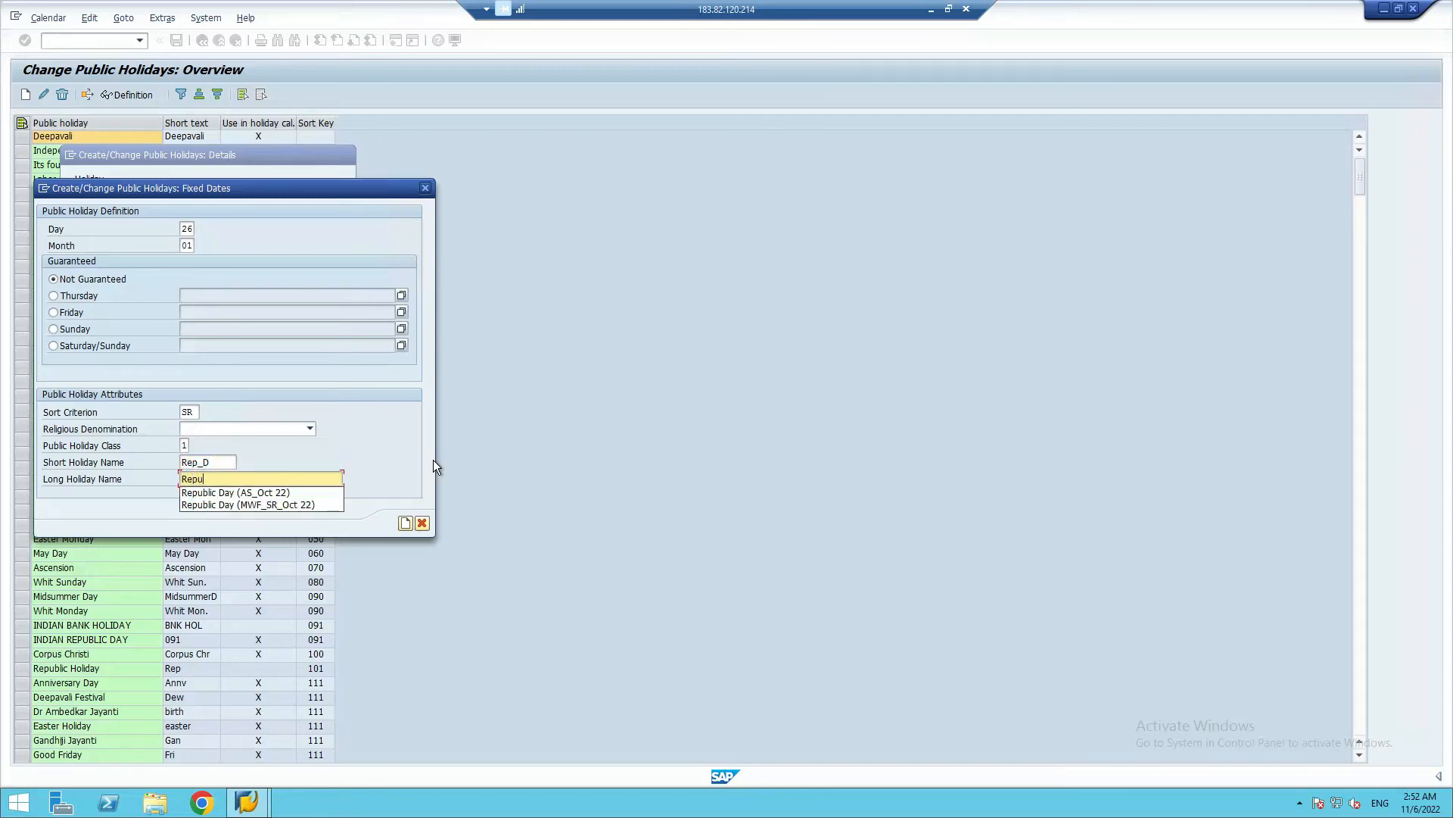
click(221, 493)
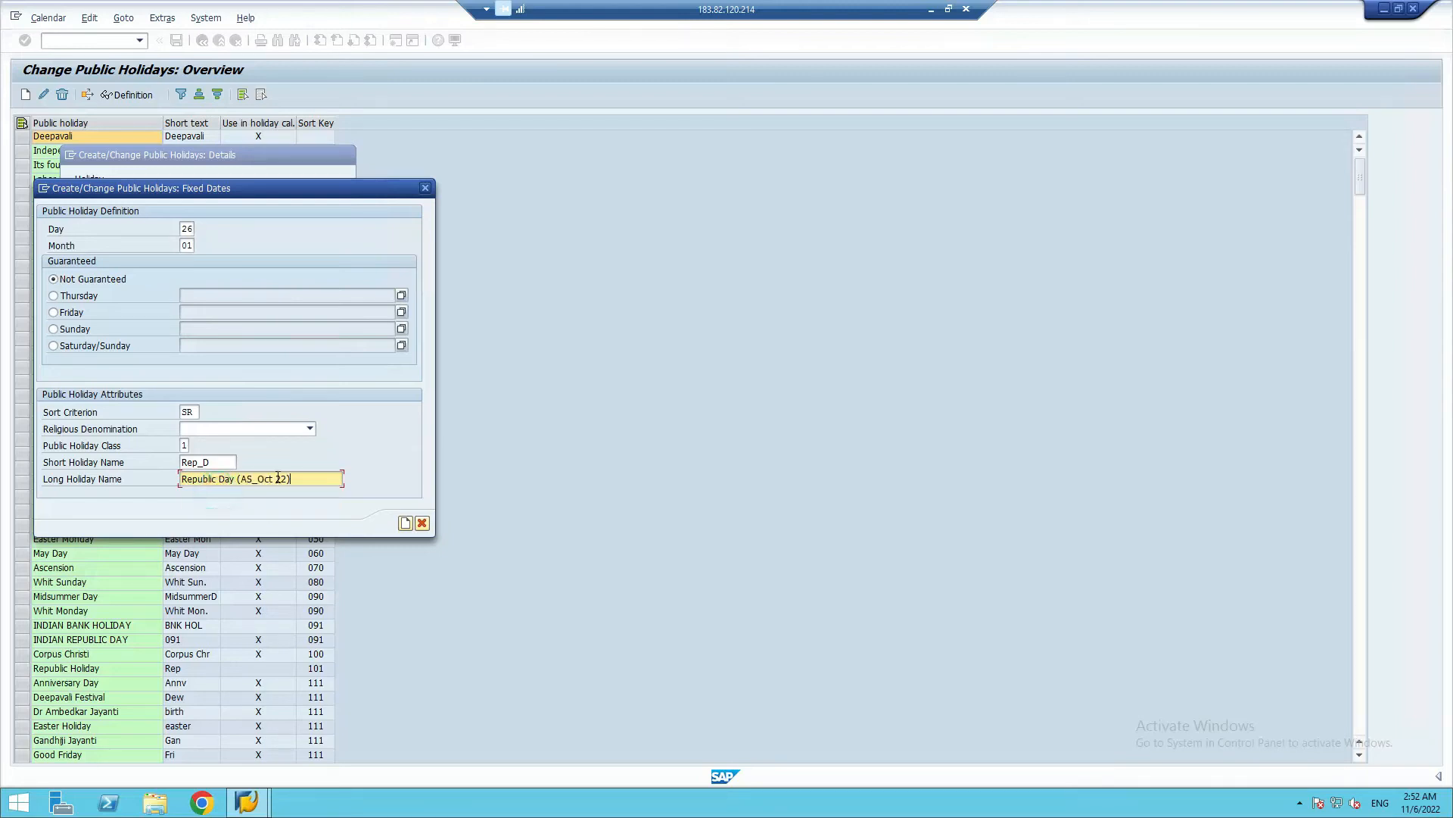
click(252, 479)
key(BackSpace)
key(BackSpace)
text(SR)
key(BackSpace)
key(Delete)
key(Delete)
text(NO)
drag(298, 481, 237, 479)
click(239, 480)
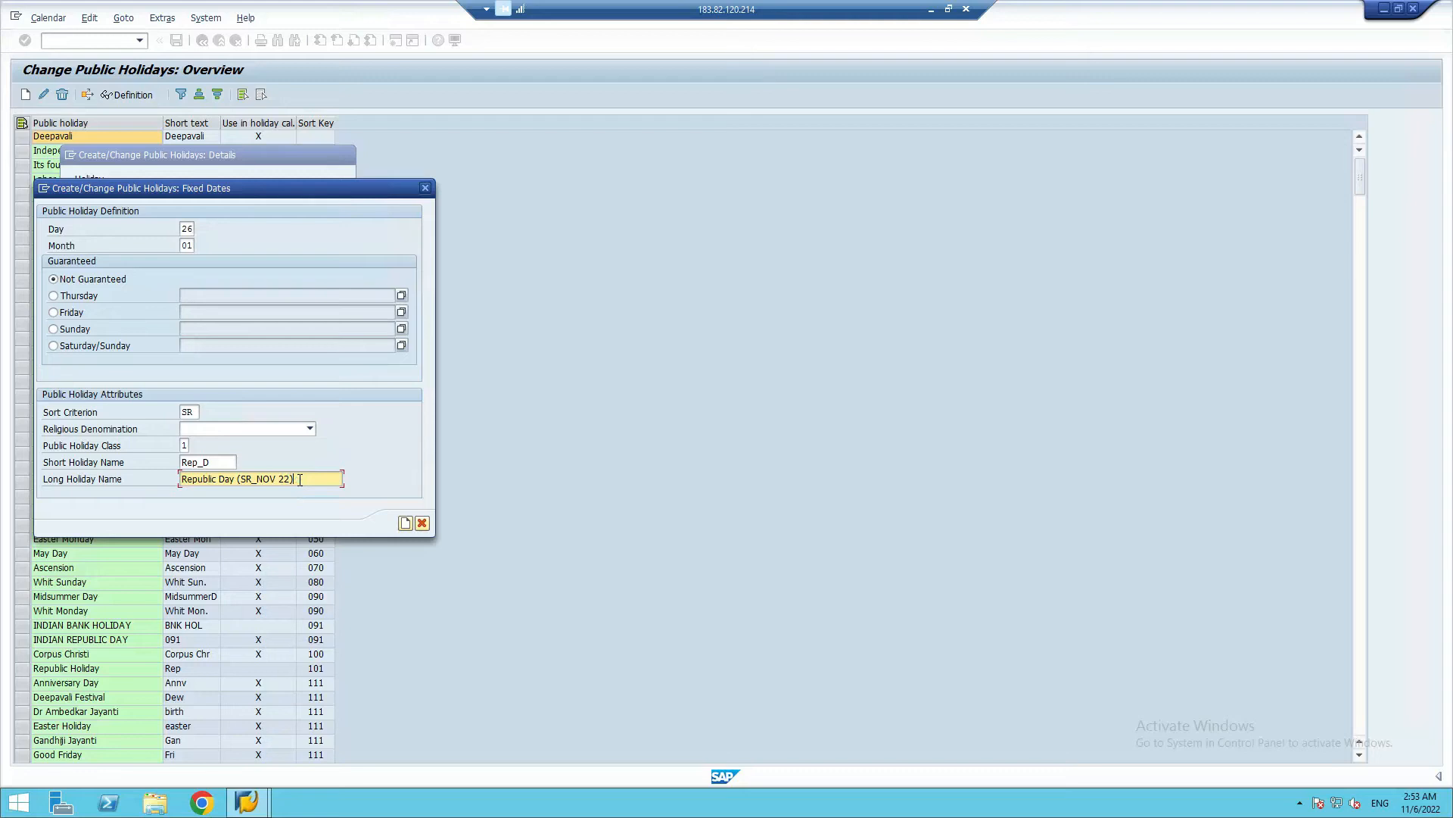
click(405, 523)
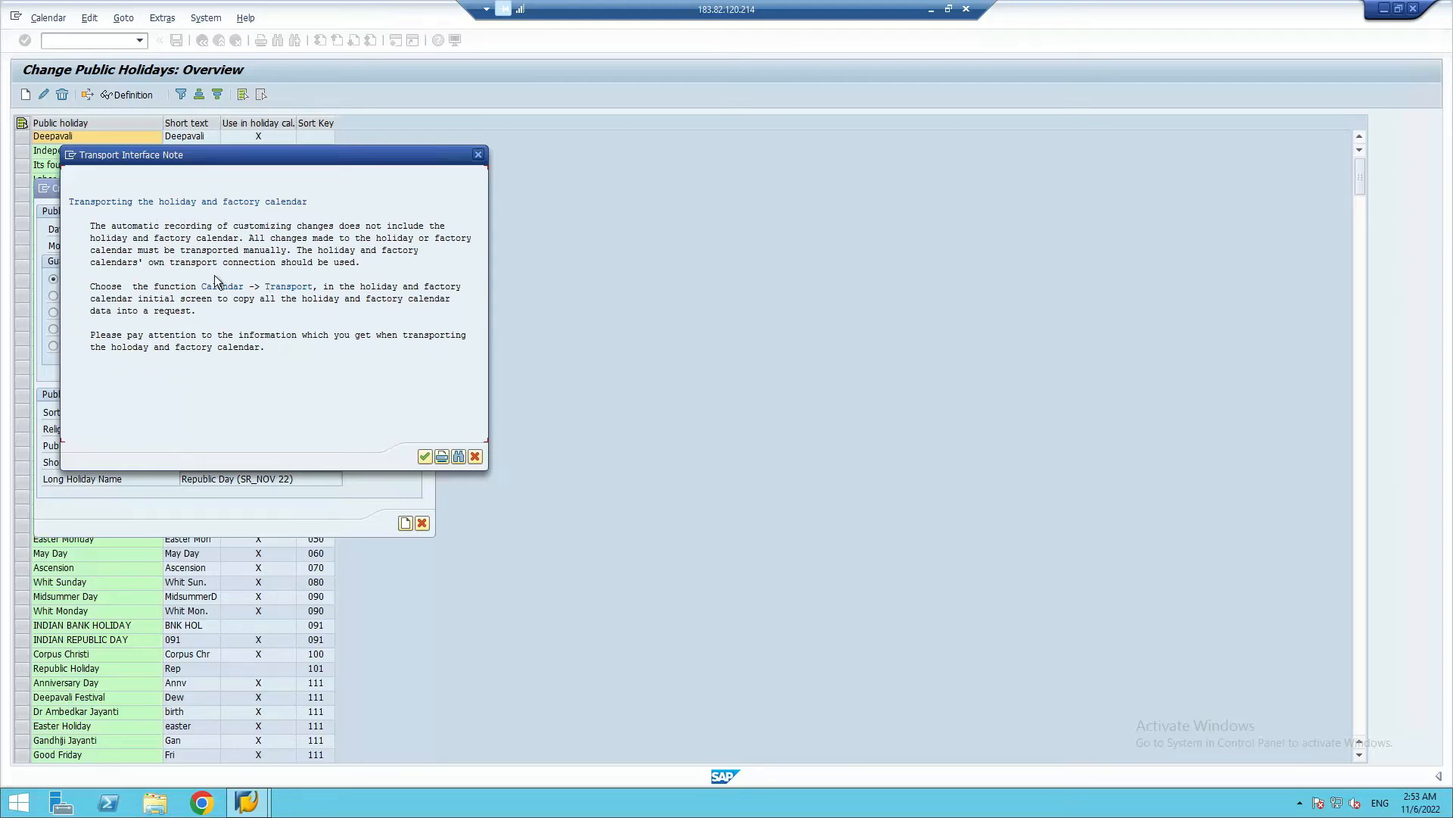
click(425, 456)
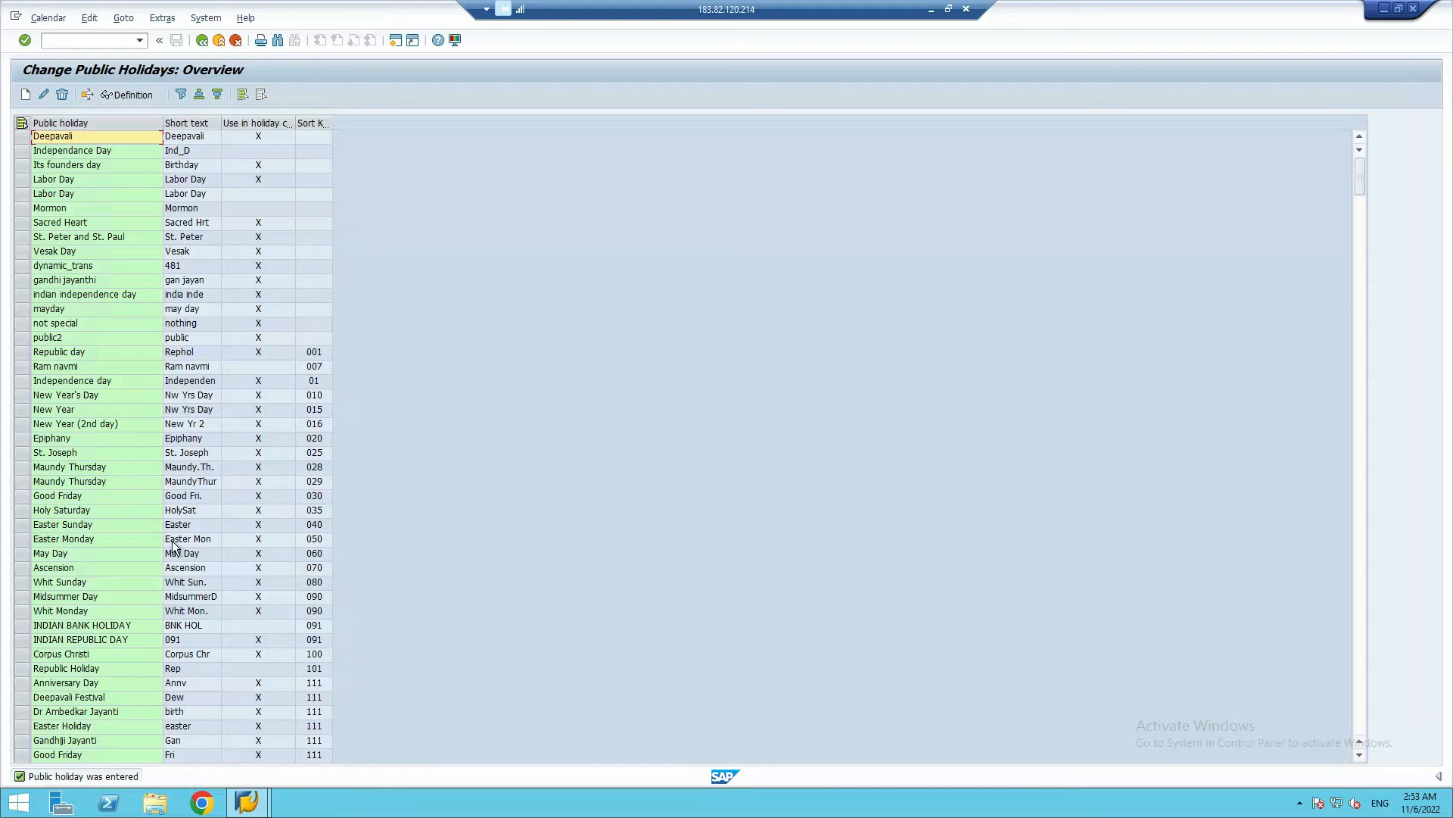
Reopen the public holidays for changing and start a new holiday with fixed date on day 15, month 08 (August)
click(201, 41)
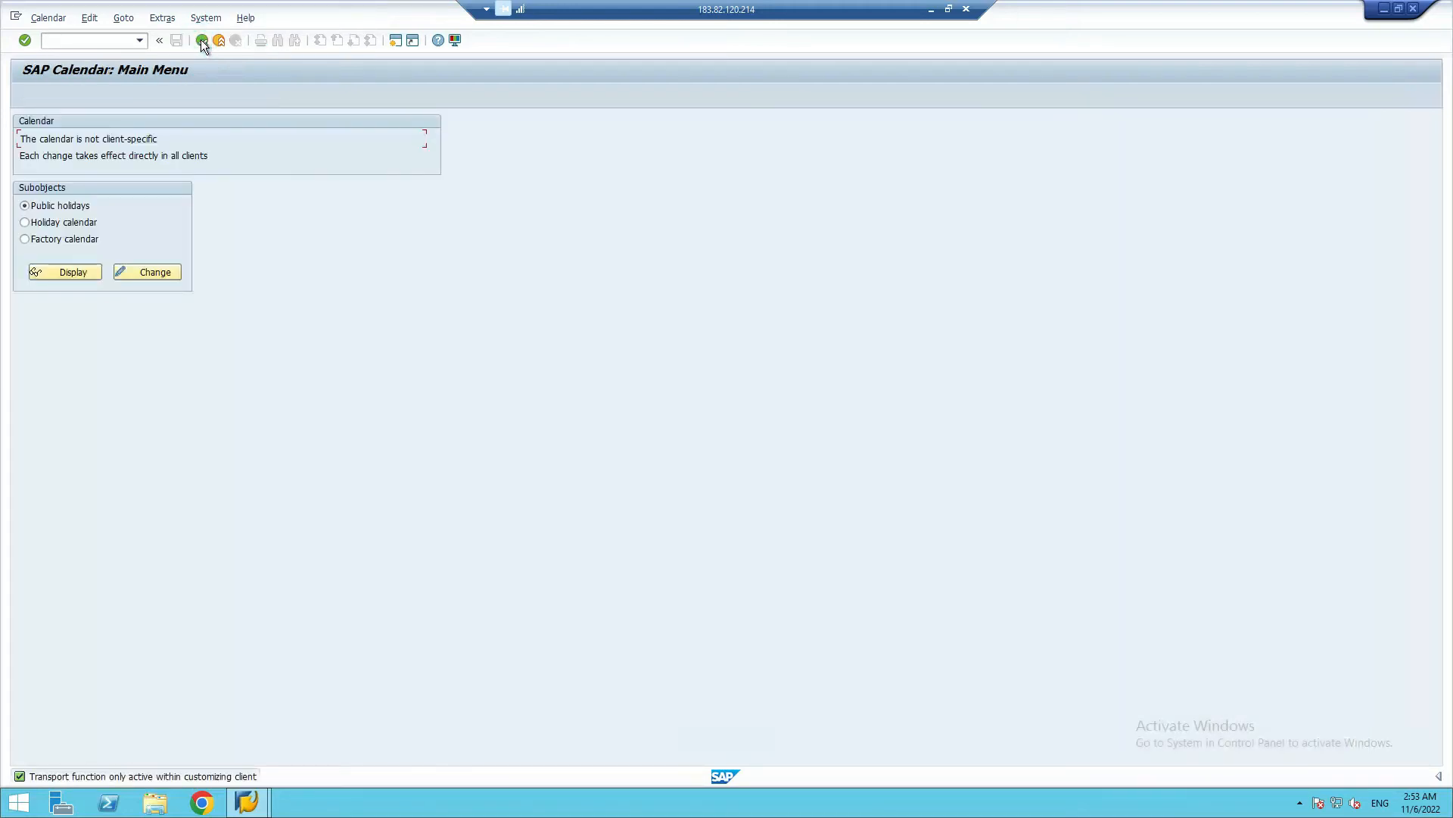
click(152, 274)
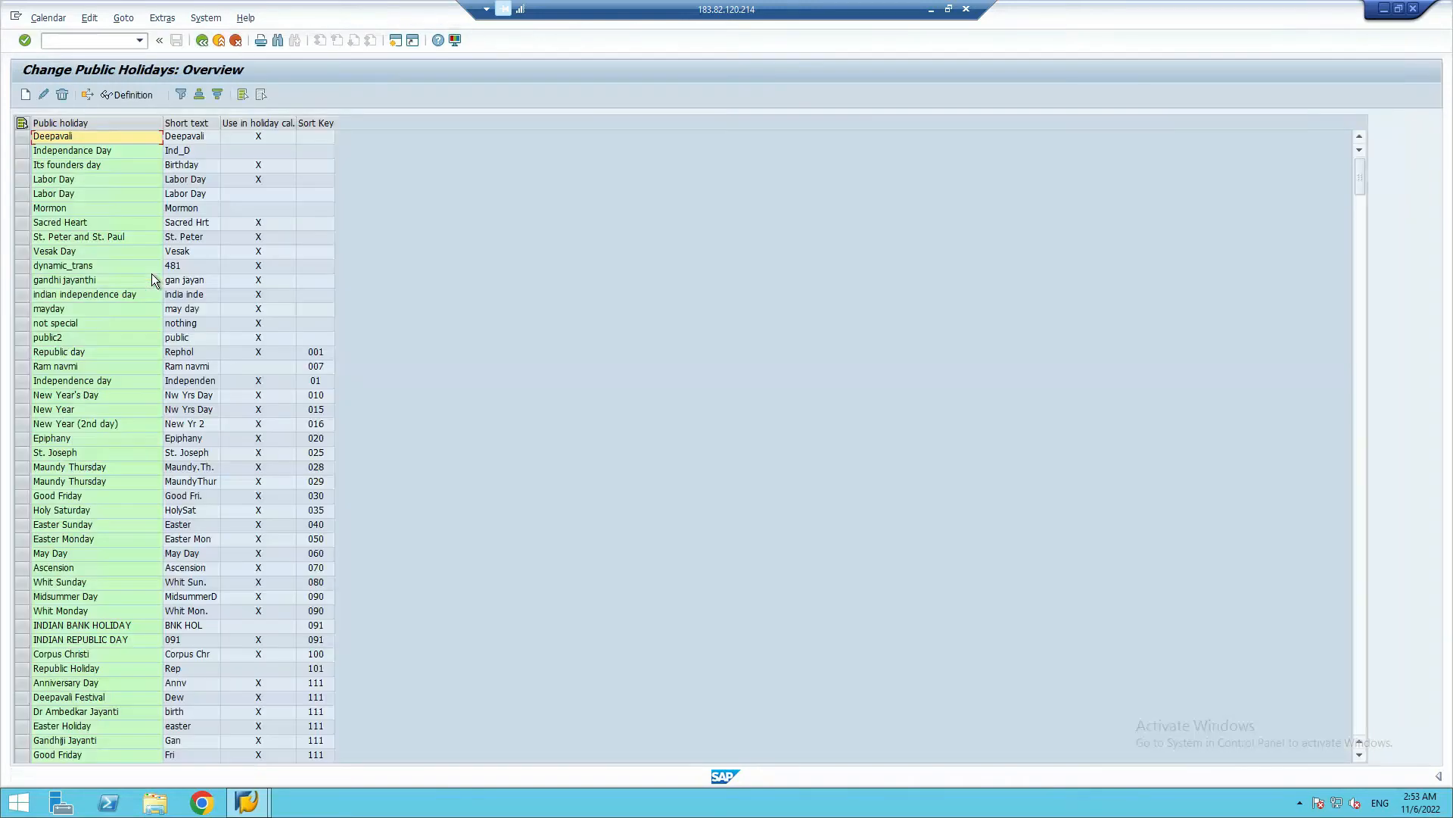
click(25, 96)
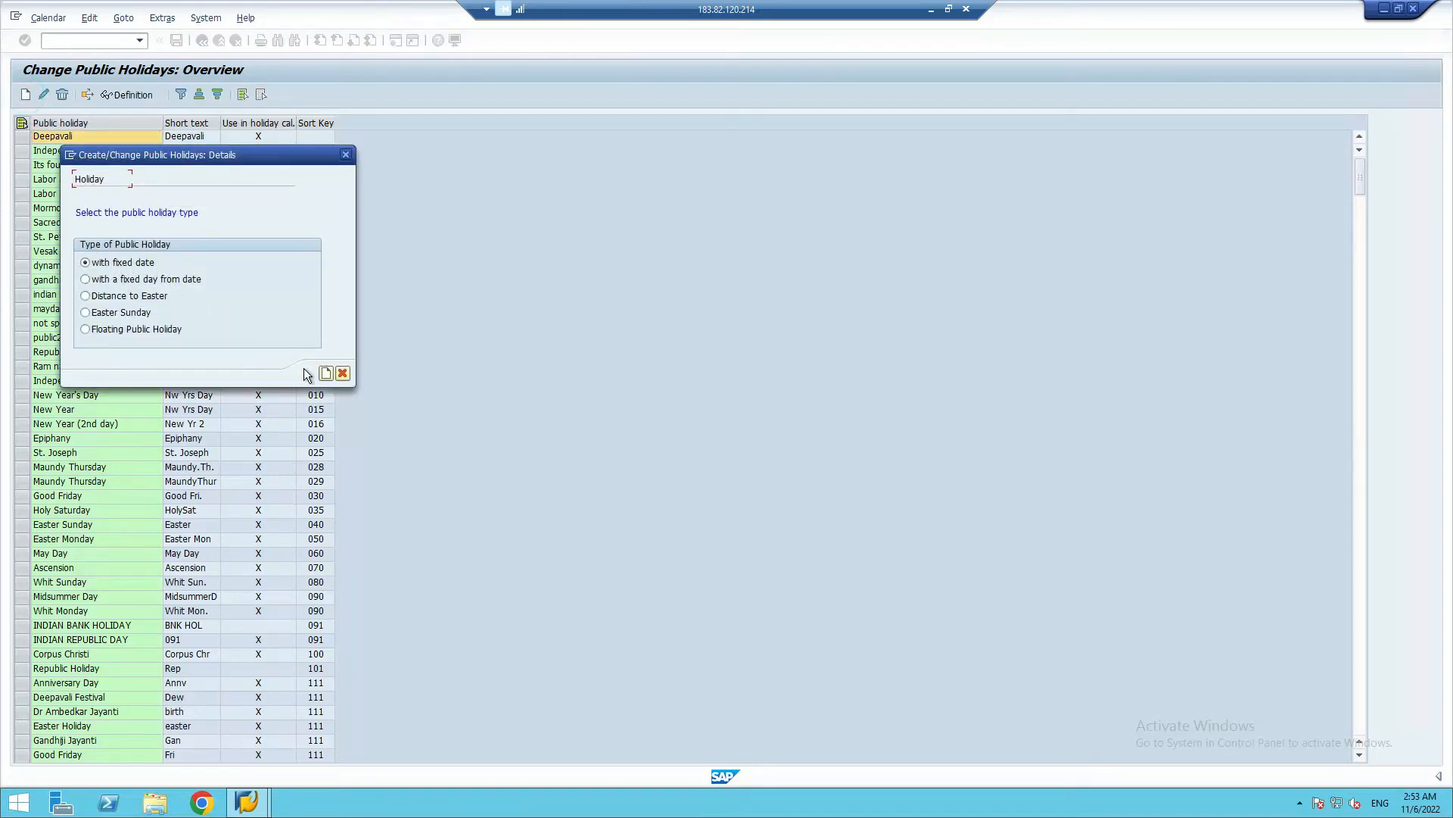
click(325, 376)
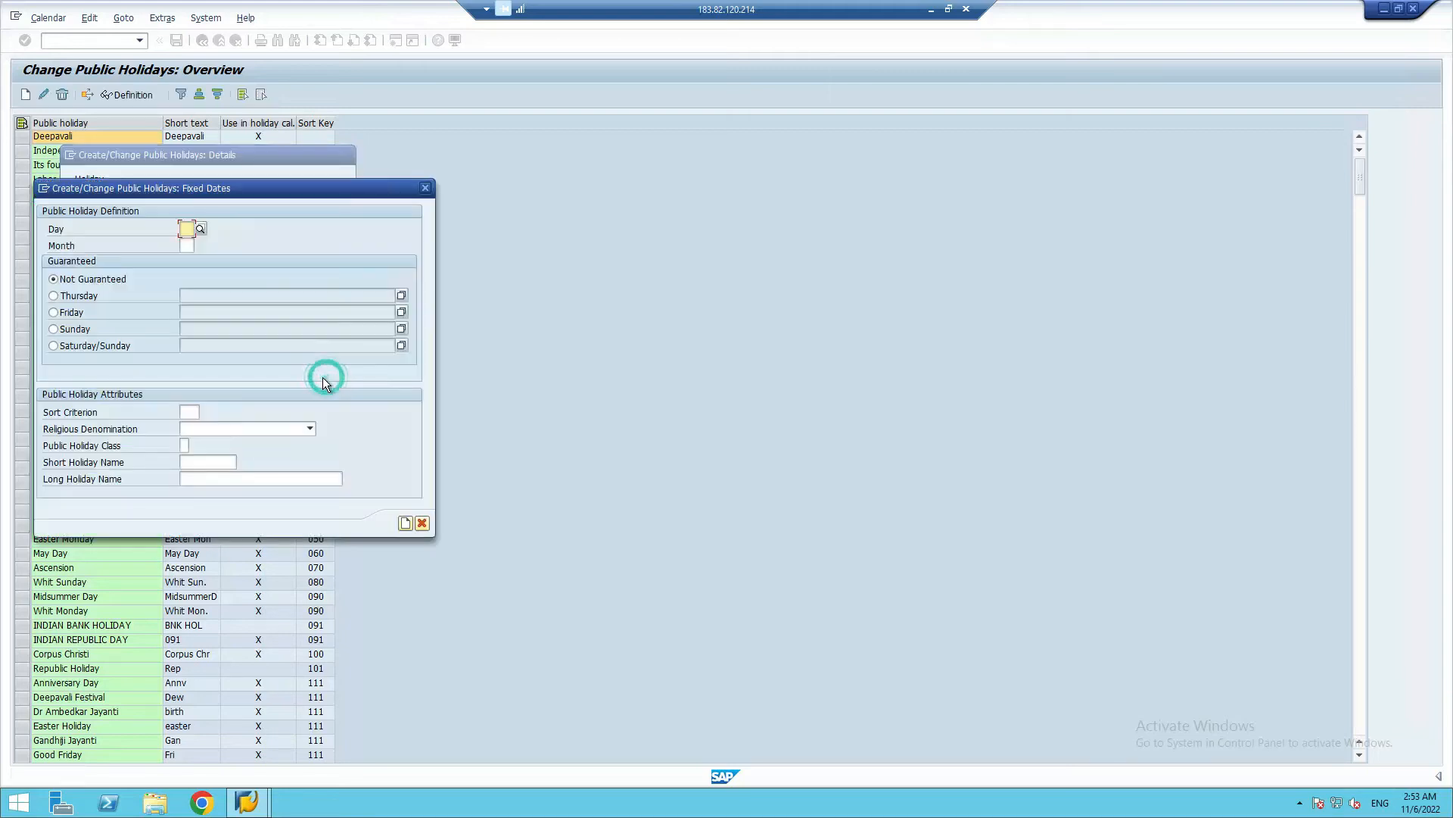
click(187, 229)
text(15)
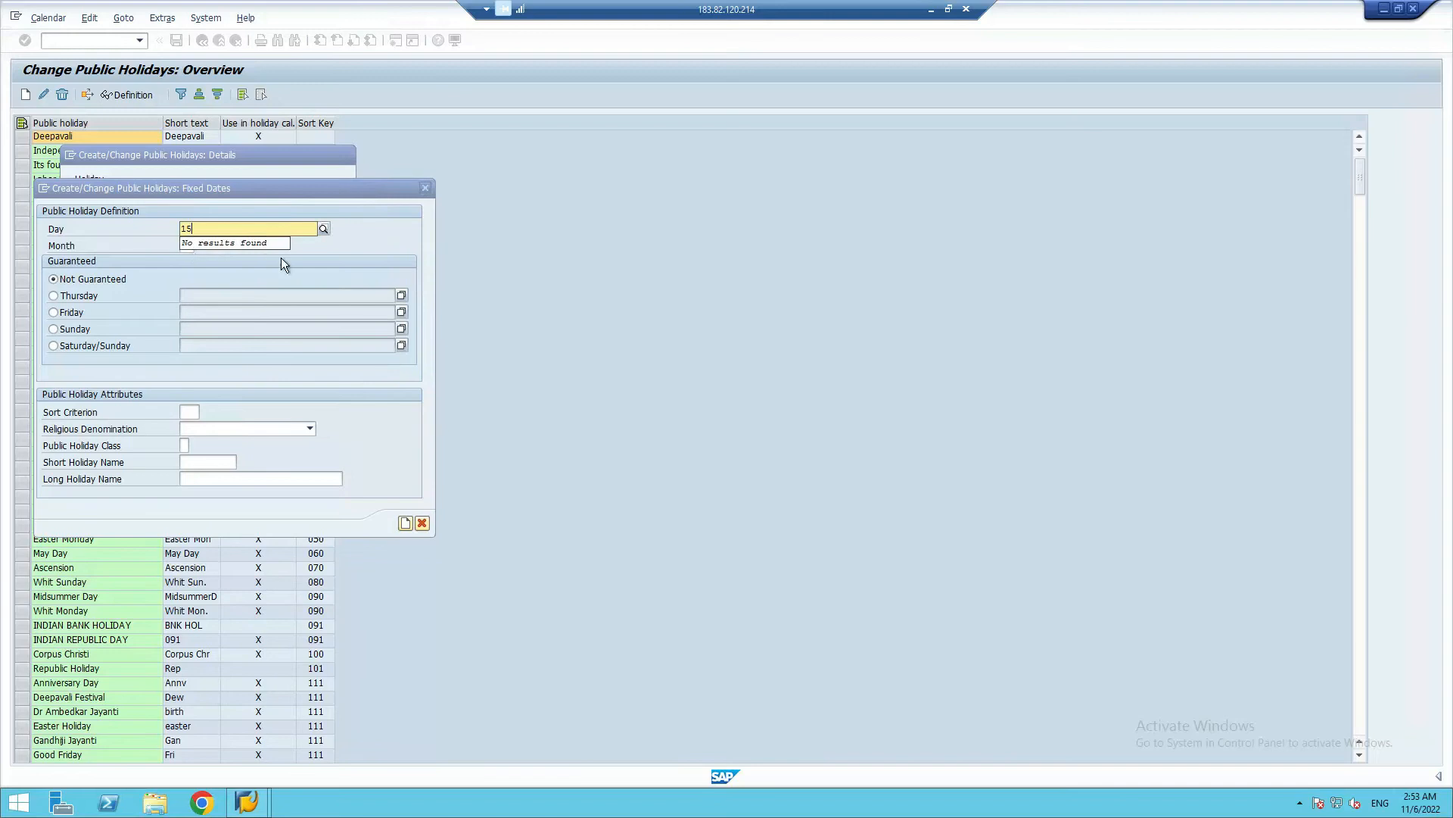
key(Tab)
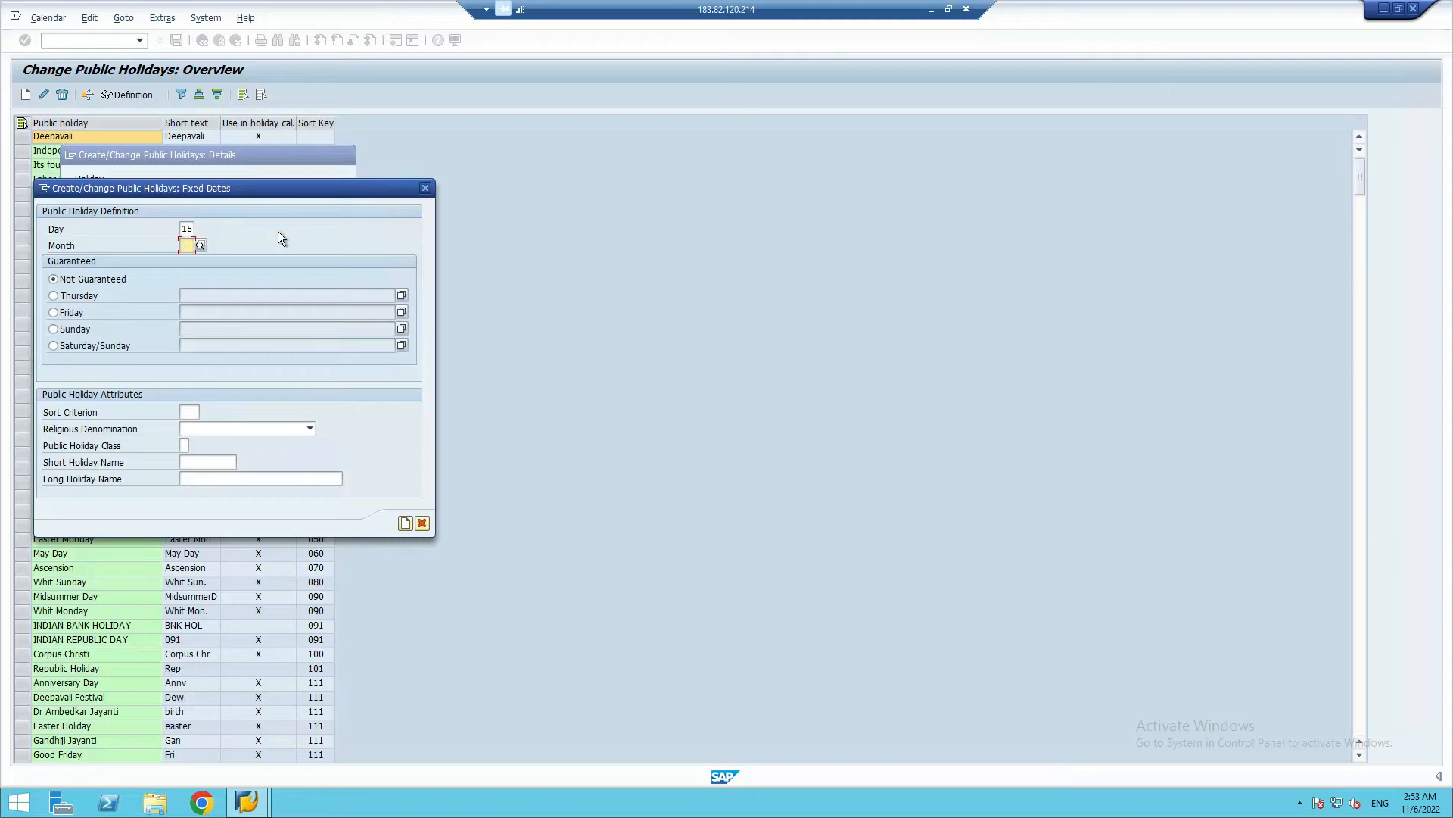
text(08)
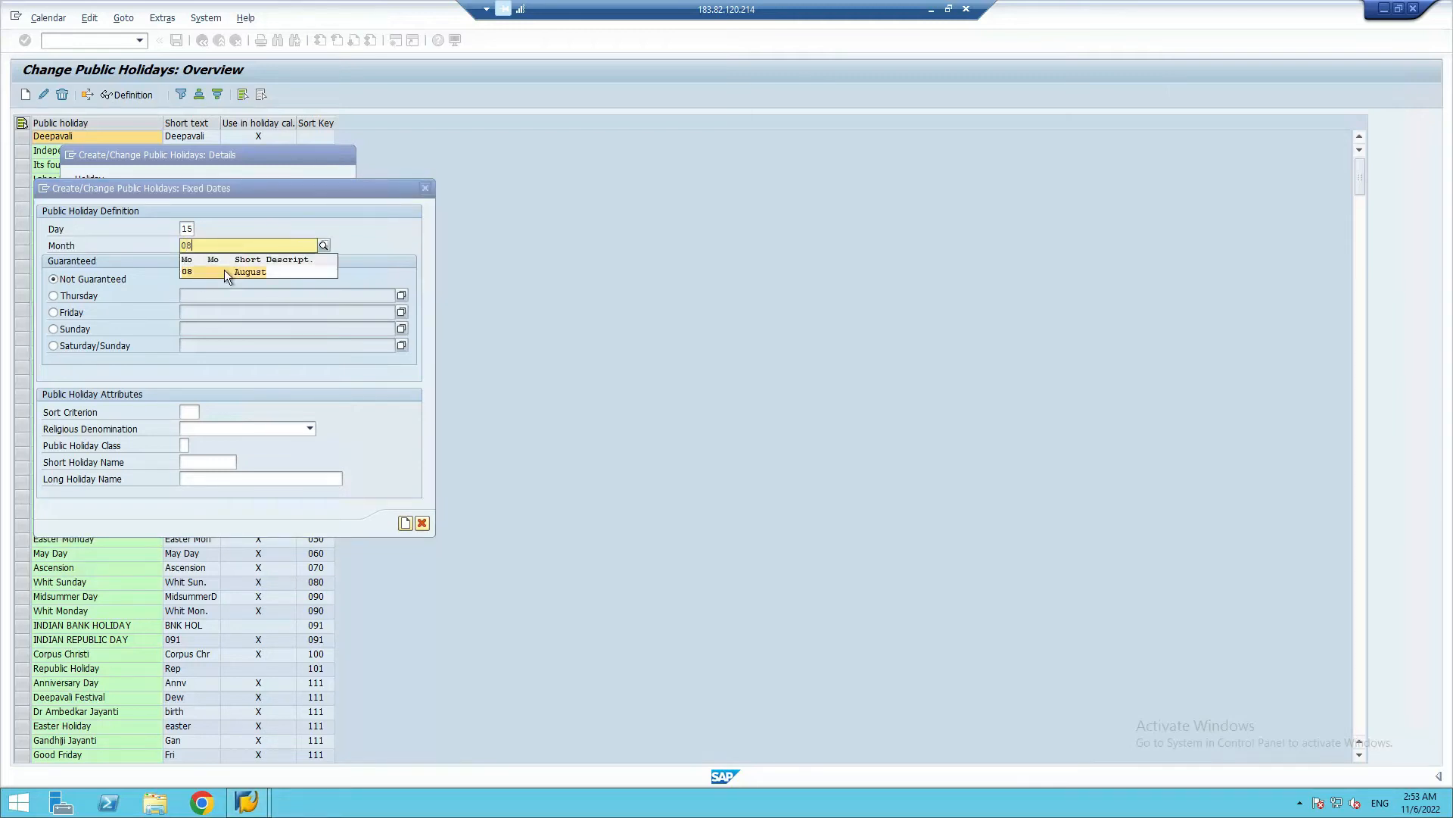
click(224, 271)
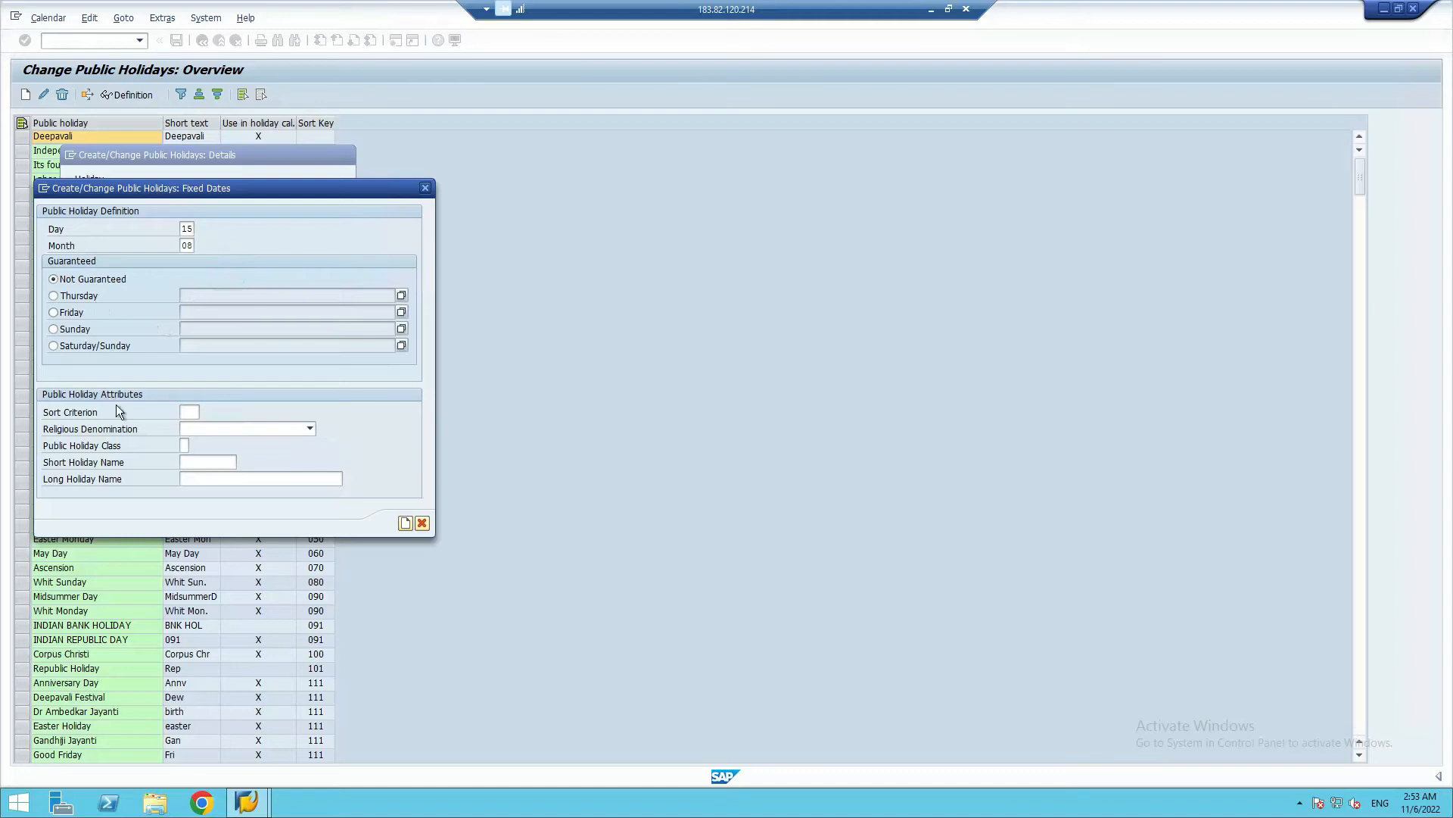
Set the August holiday's sort criterion to SR and its public holiday class to 1, ordinary public holiday, leaving the religious denomination empty
click(196, 415)
text(SR)
click(212, 429)
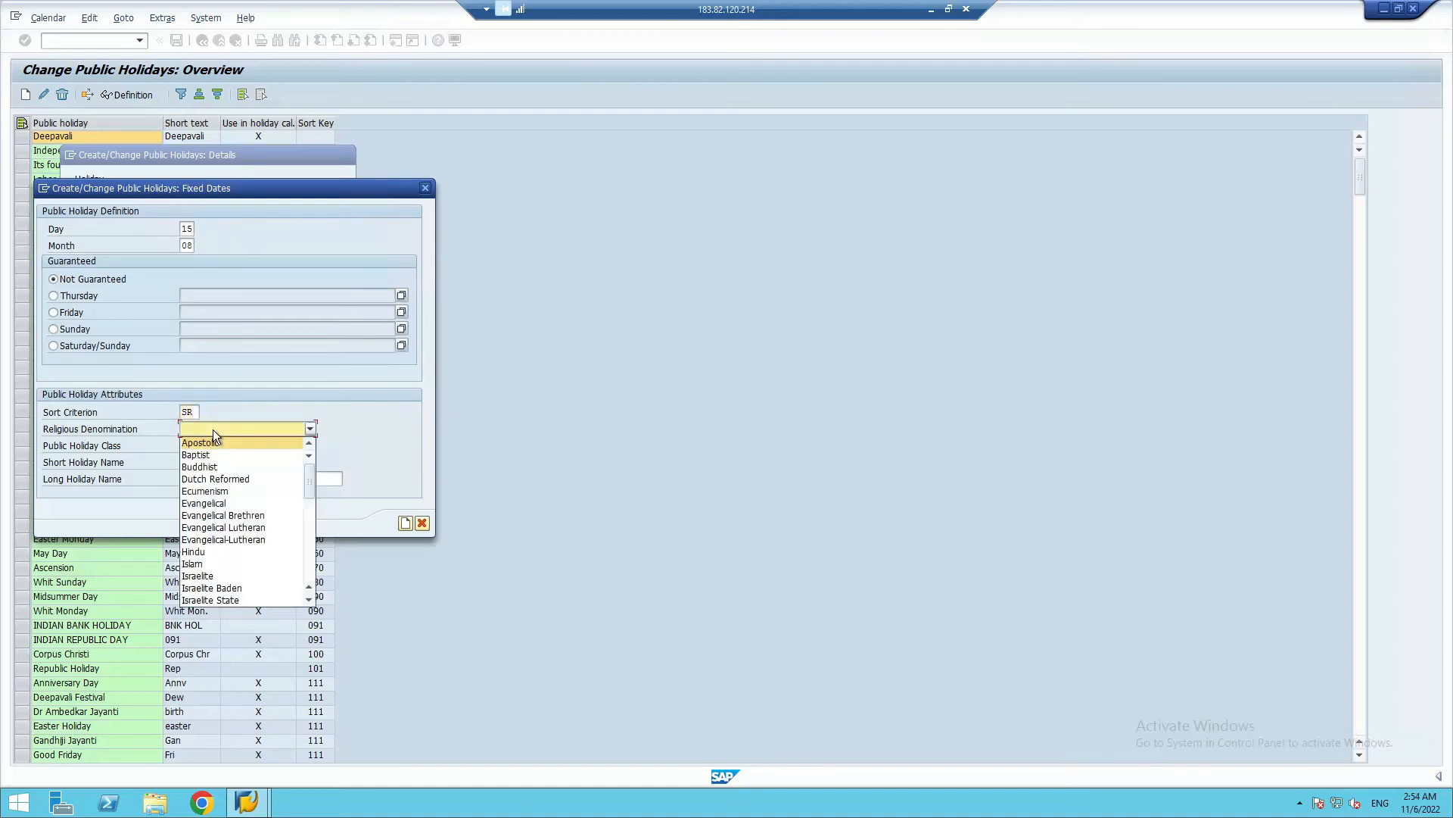
click(215, 429)
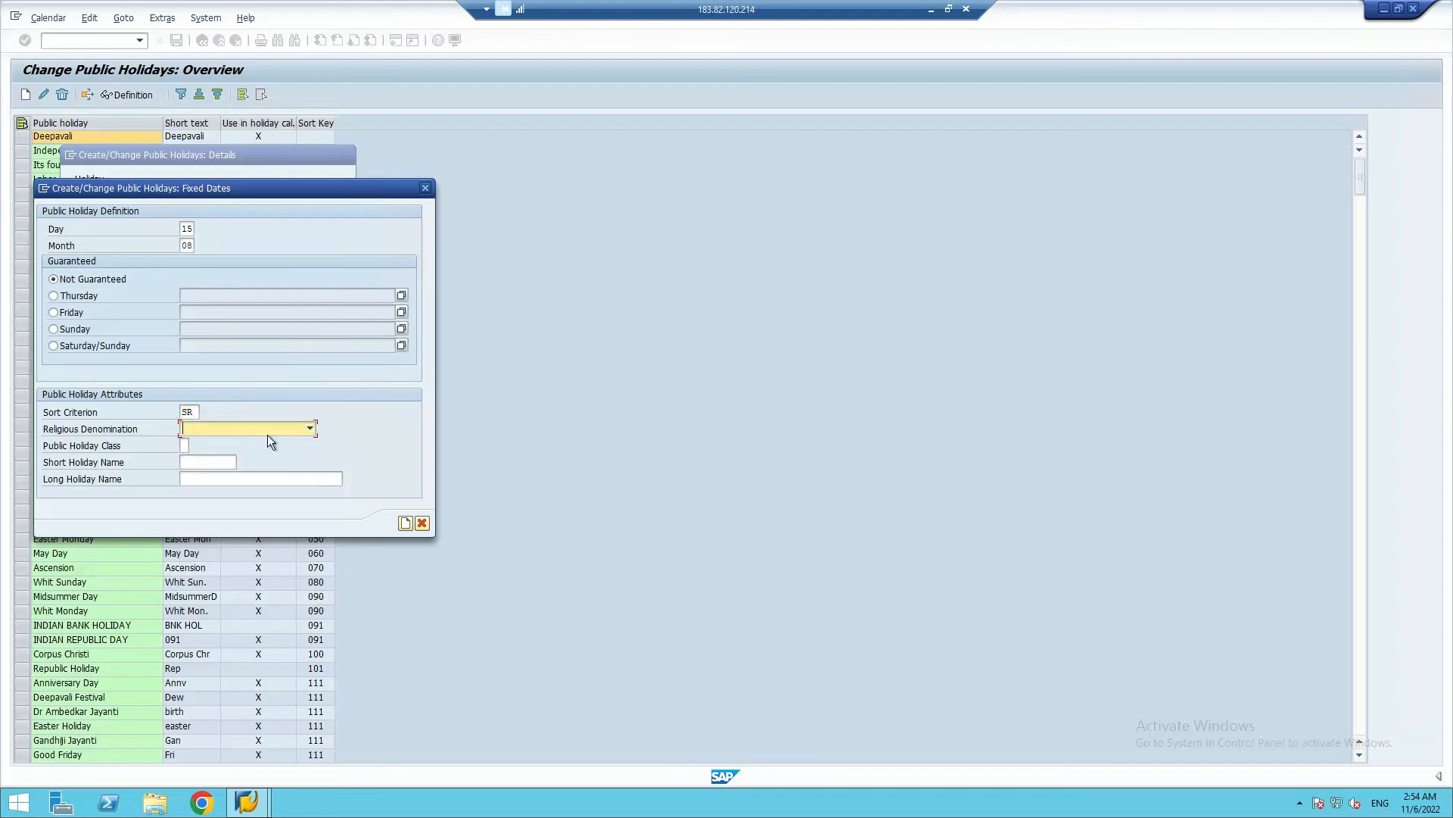
click(184, 445)
text(1)
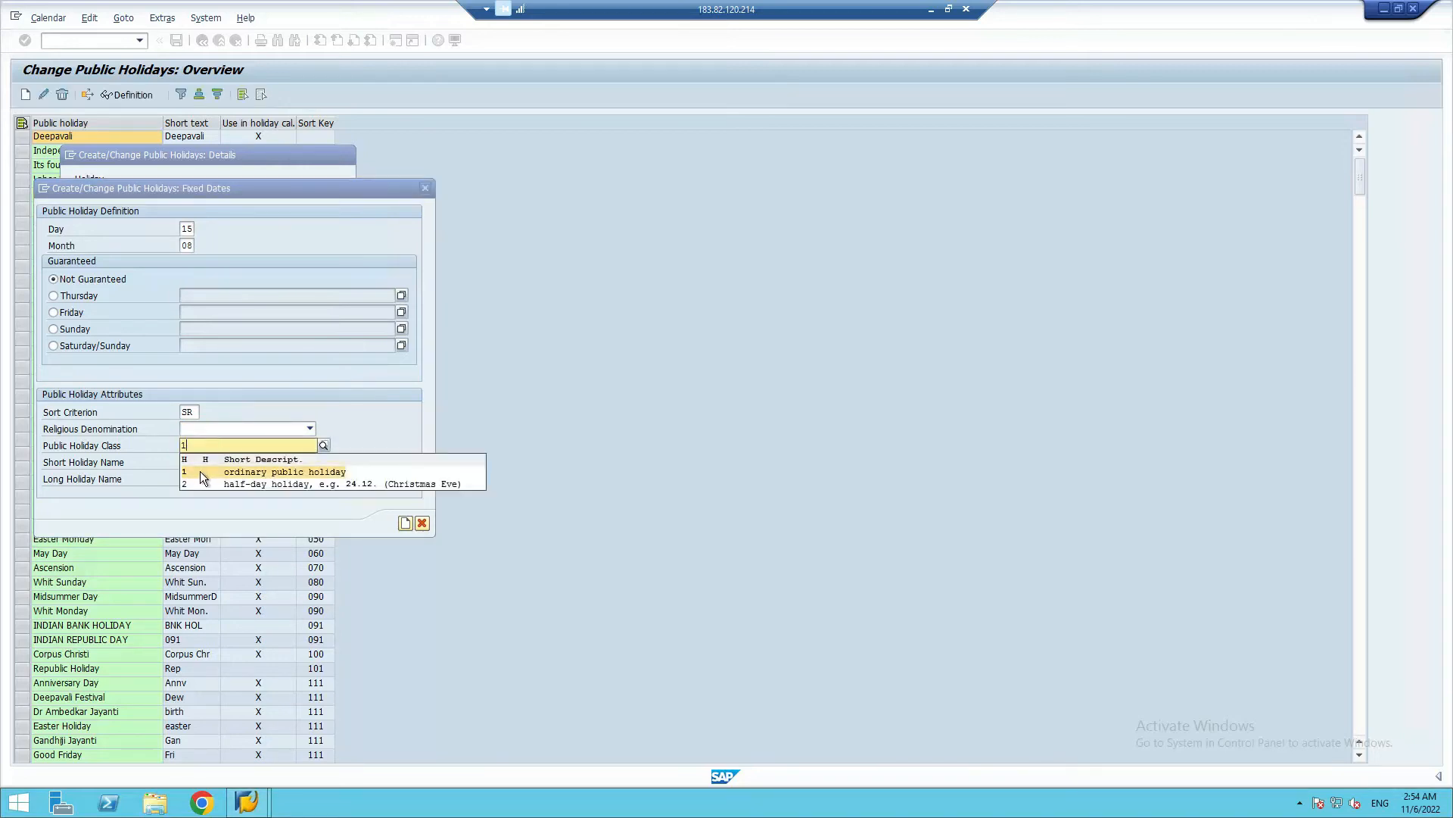
click(191, 466)
Set the August holiday's short holiday name to Ind_D
click(191, 464)
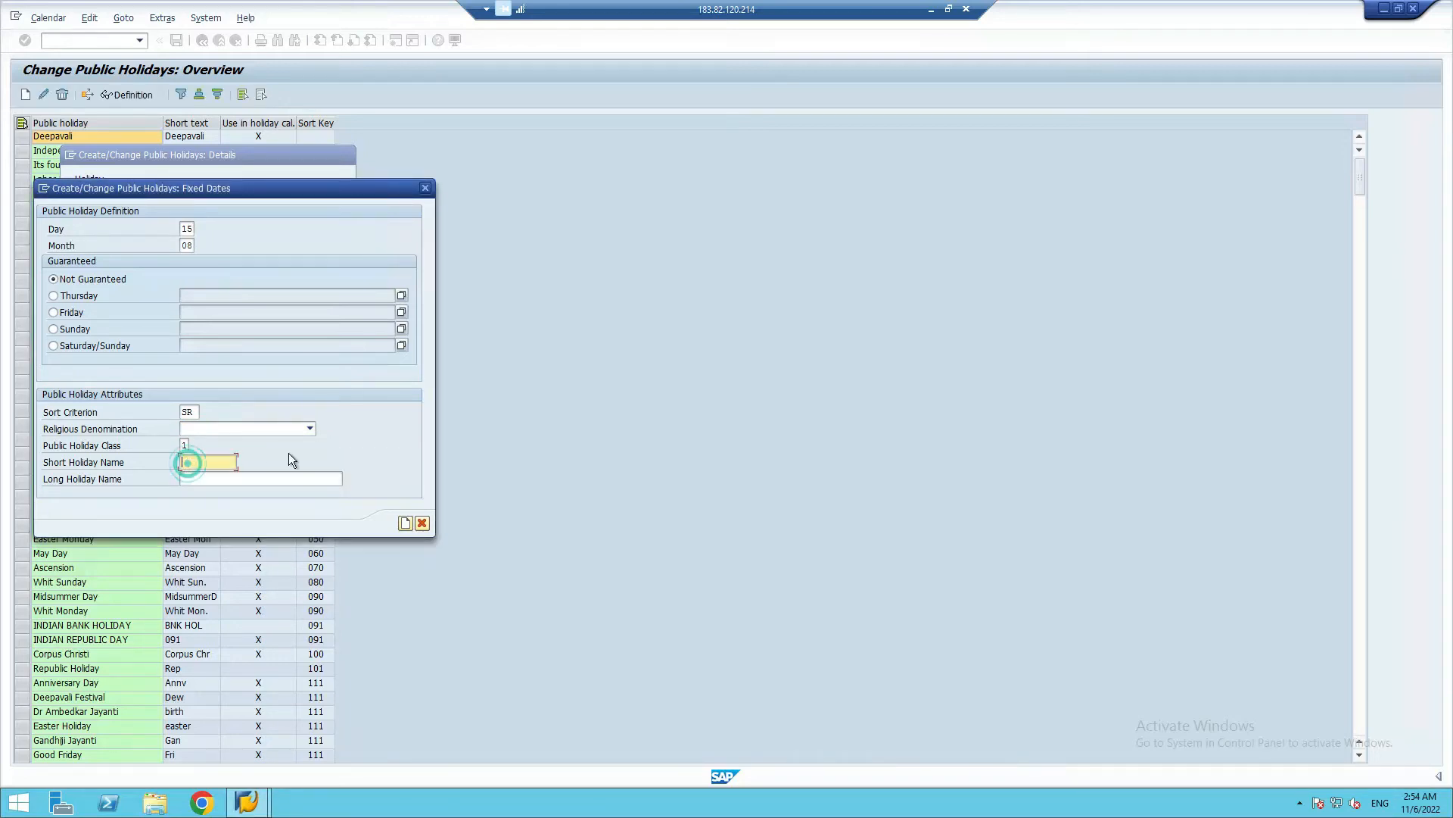
text(Ind)
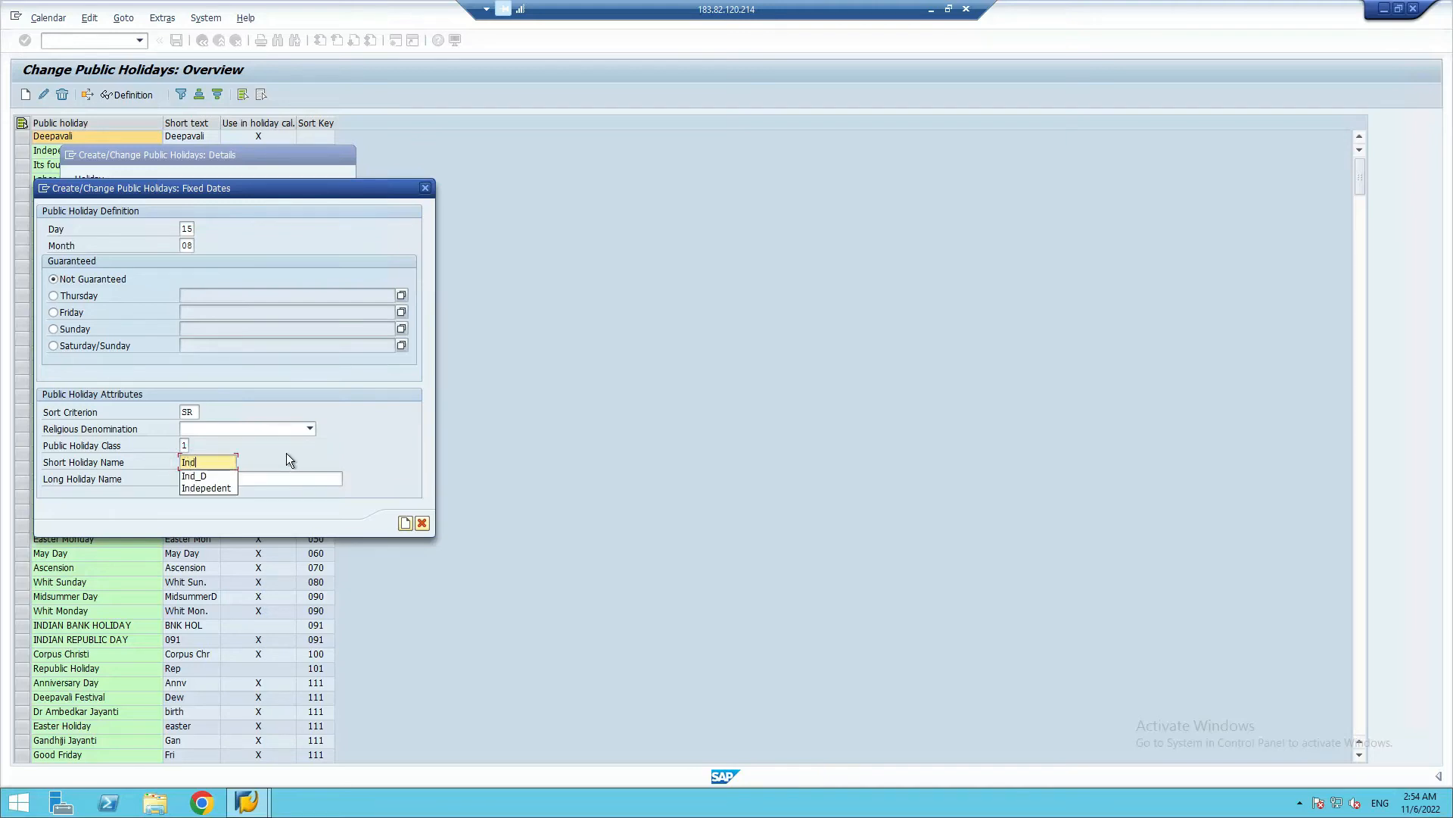
click(194, 476)
Set the long holiday name to "Independance Day (SR_Nov 2022)" and create the holiday, accepting the transport note
click(207, 482)
text(Independance)
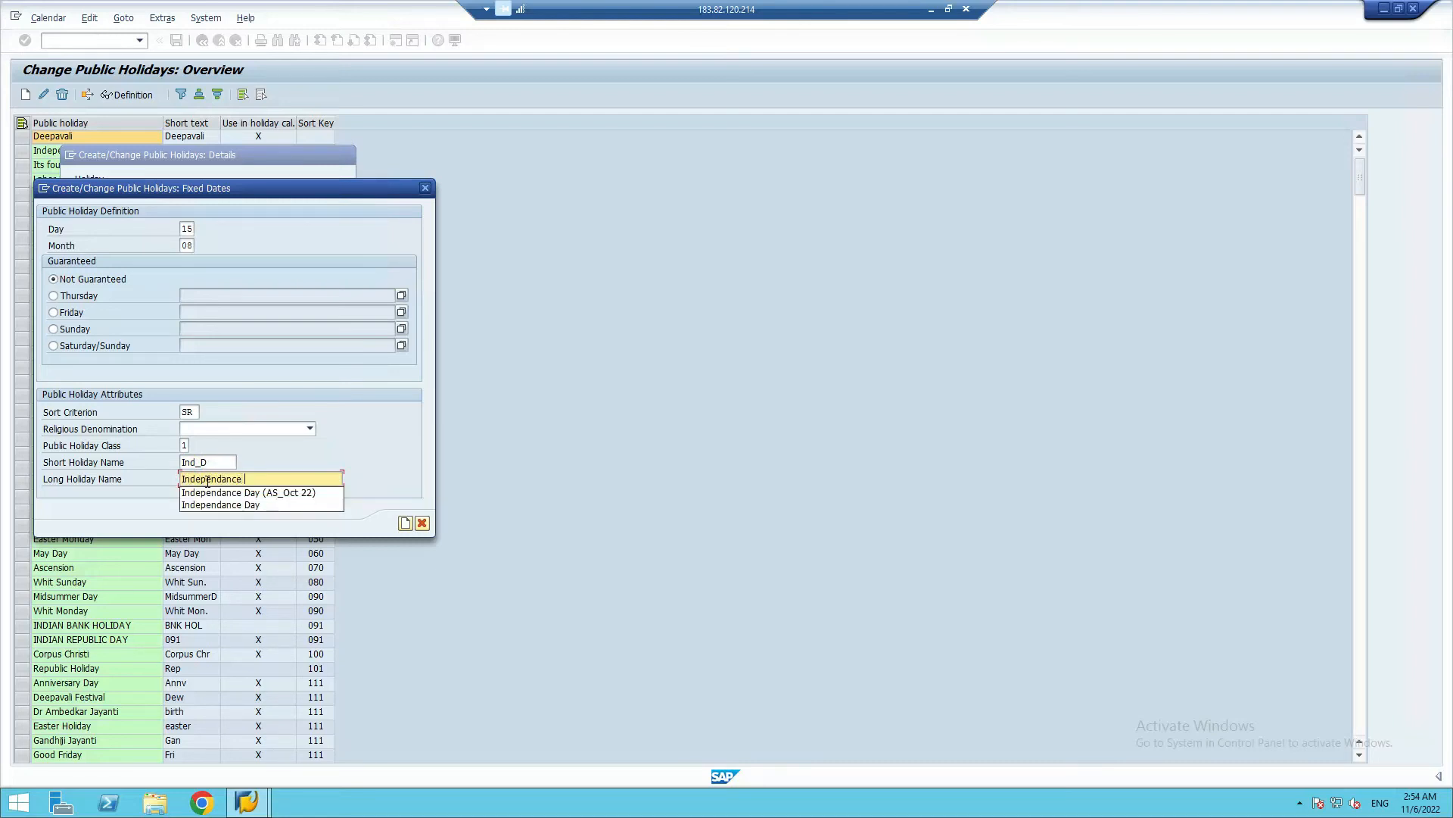
text( Day (SR)
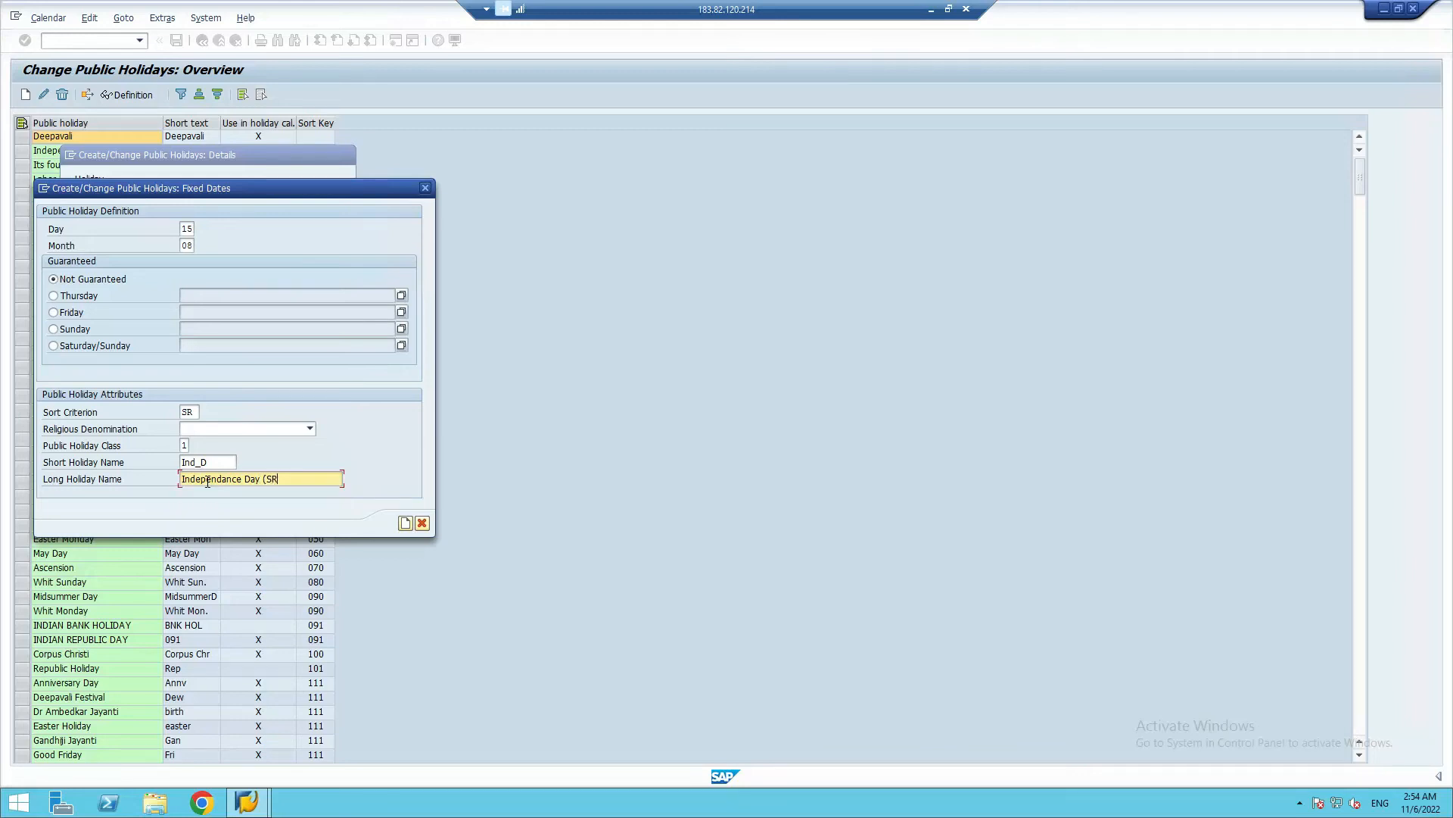
text(_Nov 2022)
click(405, 524)
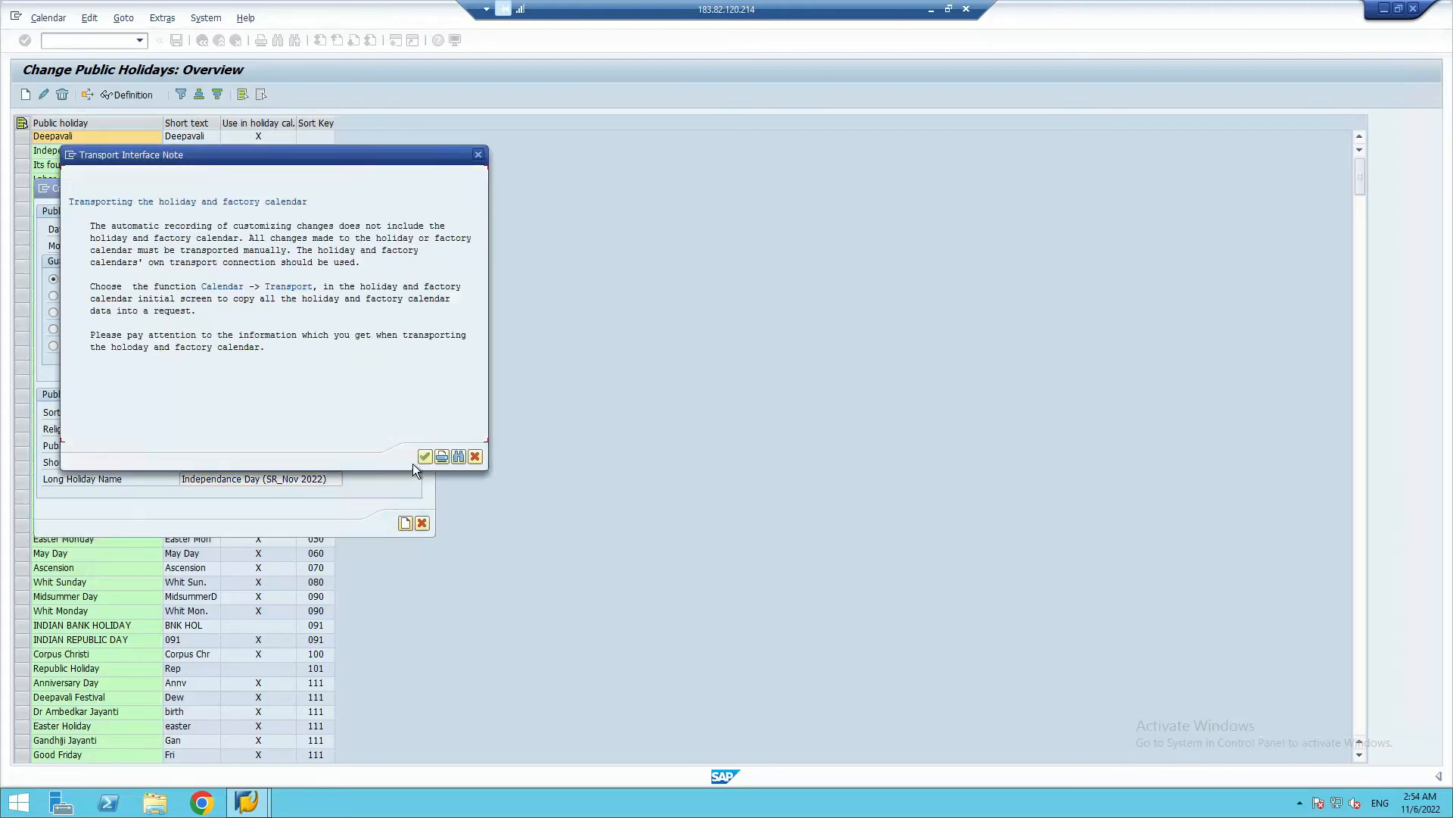
click(424, 456)
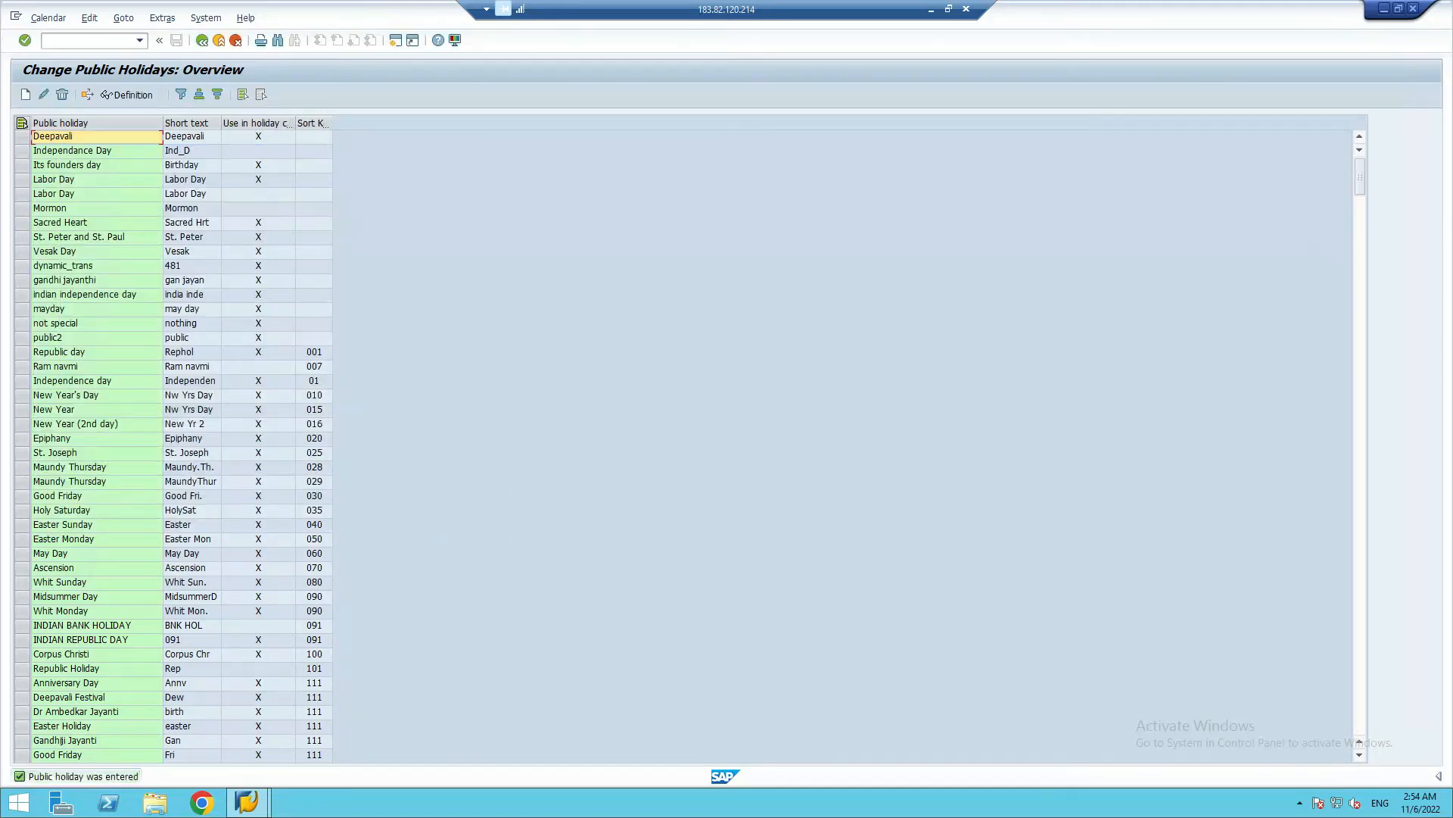
Start another public holiday with fixed date and set its day to 02 and month to 10 (October)
click(25, 95)
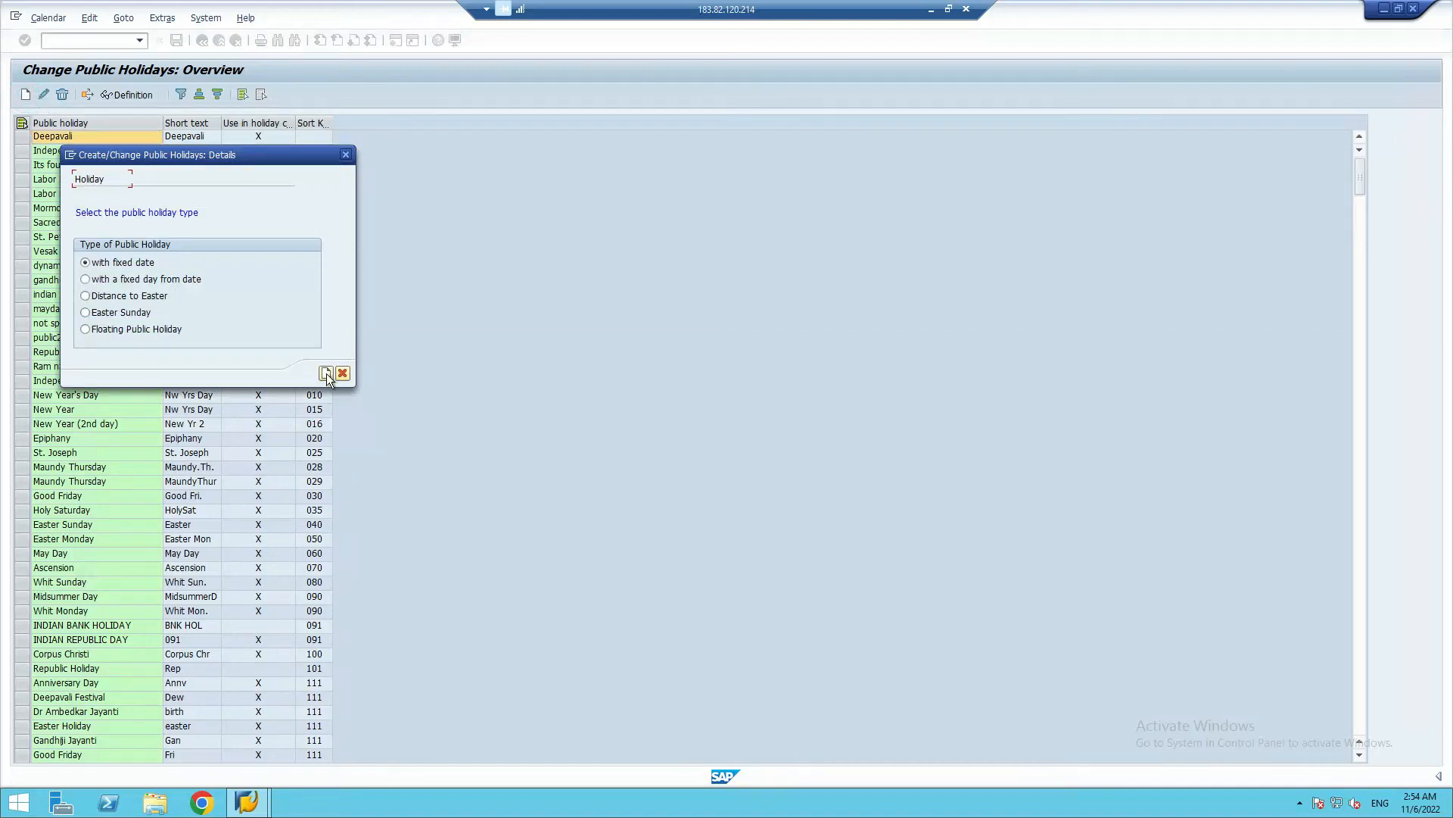
click(326, 374)
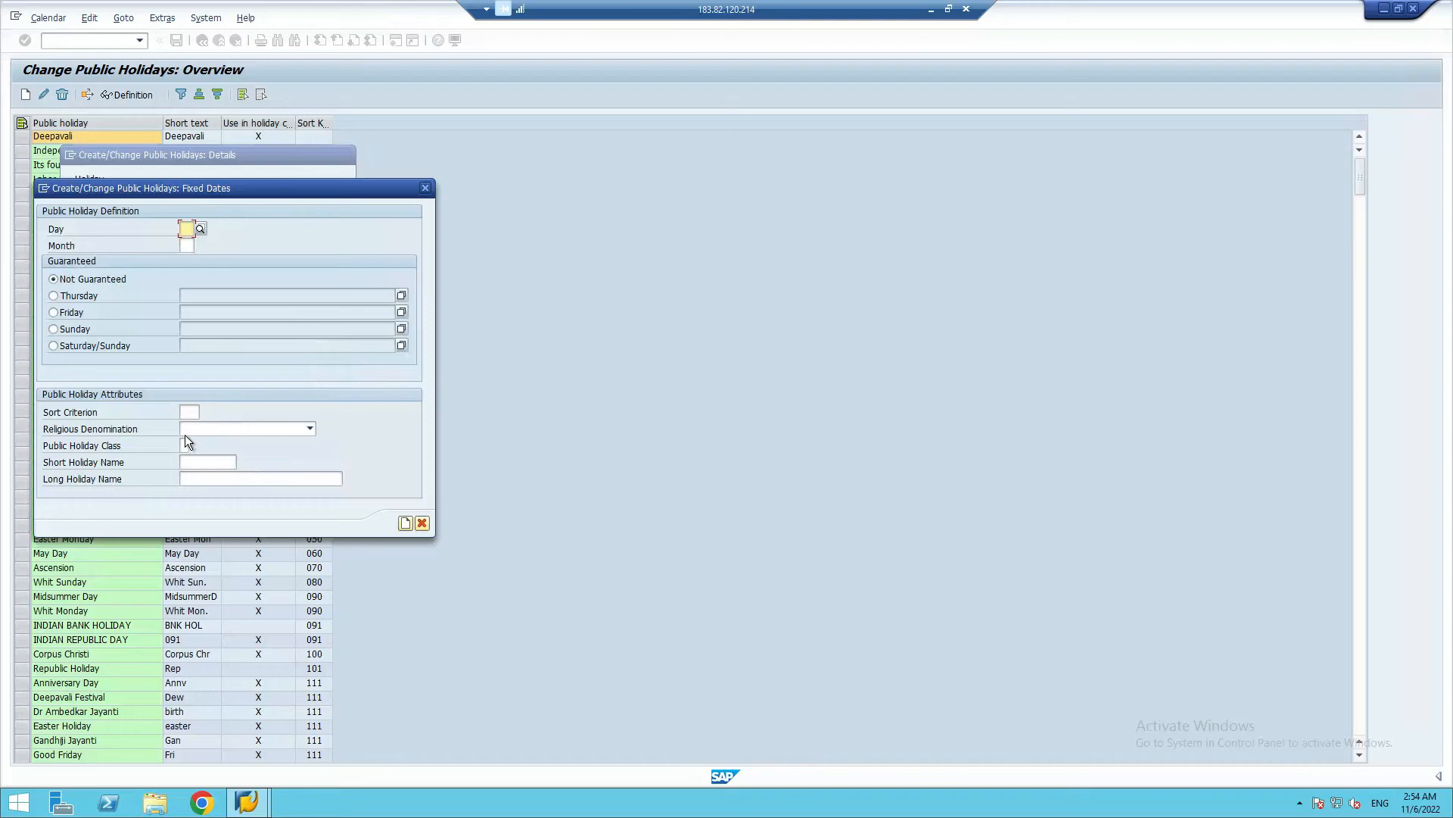
click(189, 411)
click(187, 229)
text(02)
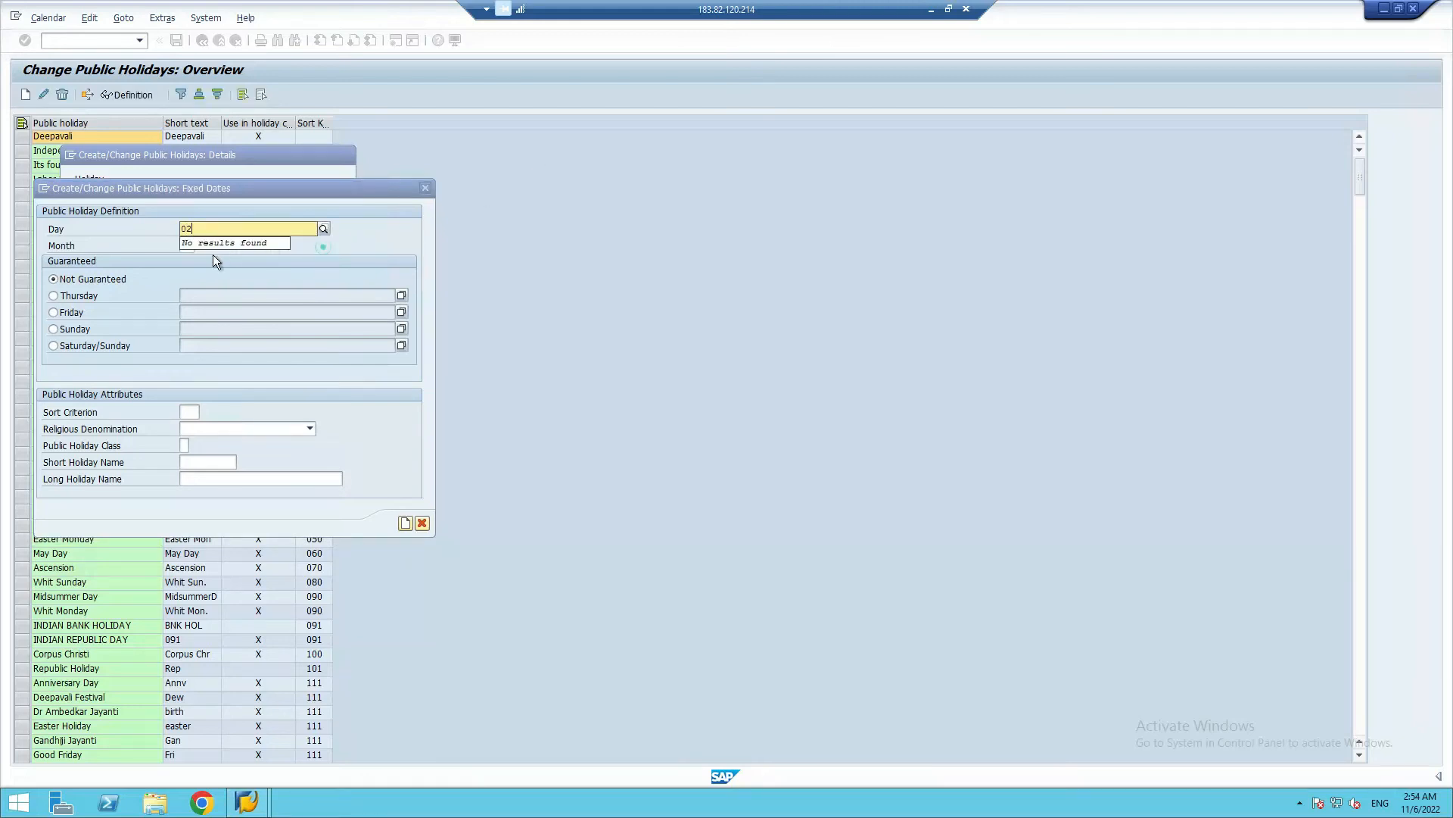
click(324, 246)
click(187, 246)
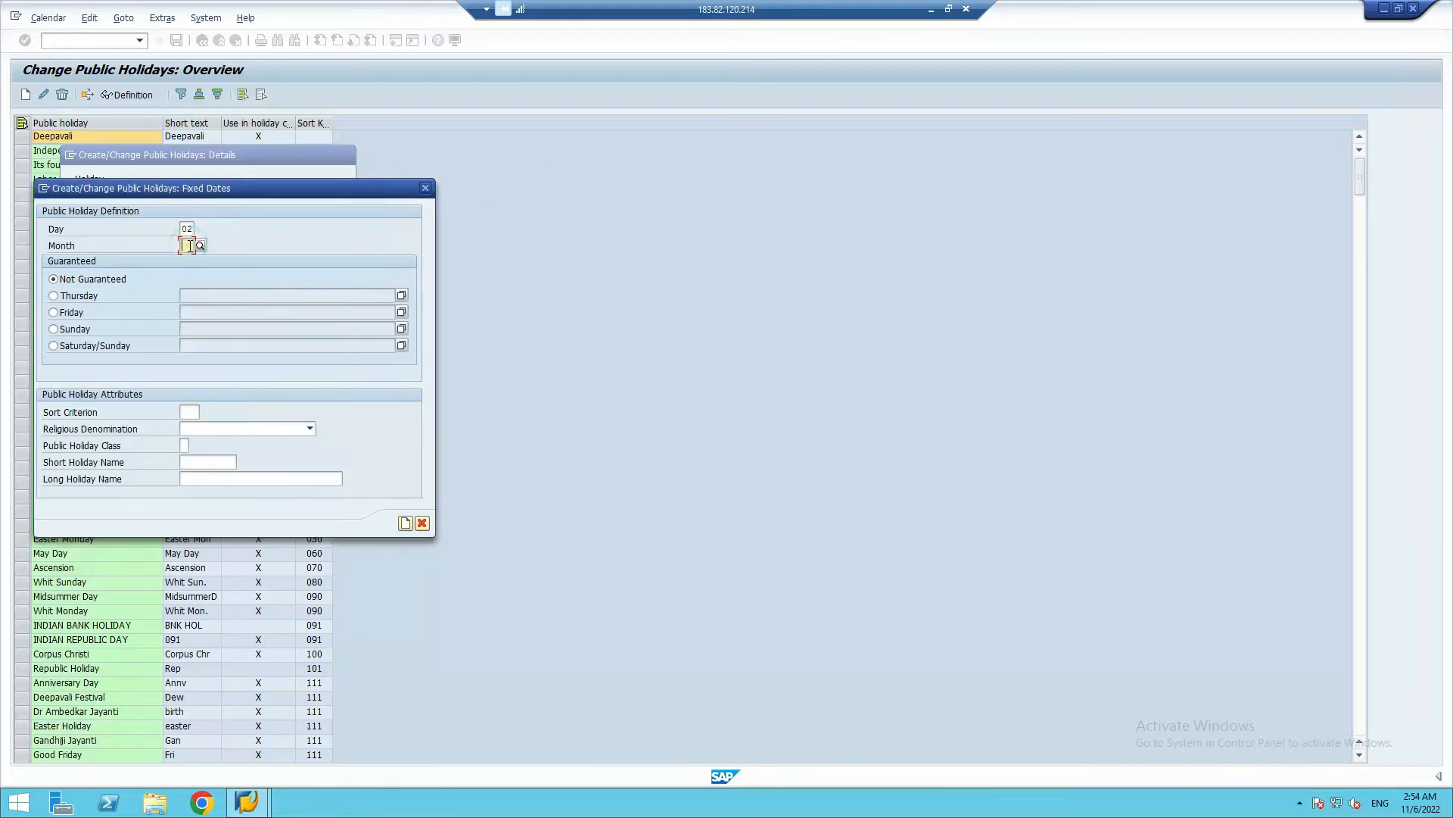
text(10)
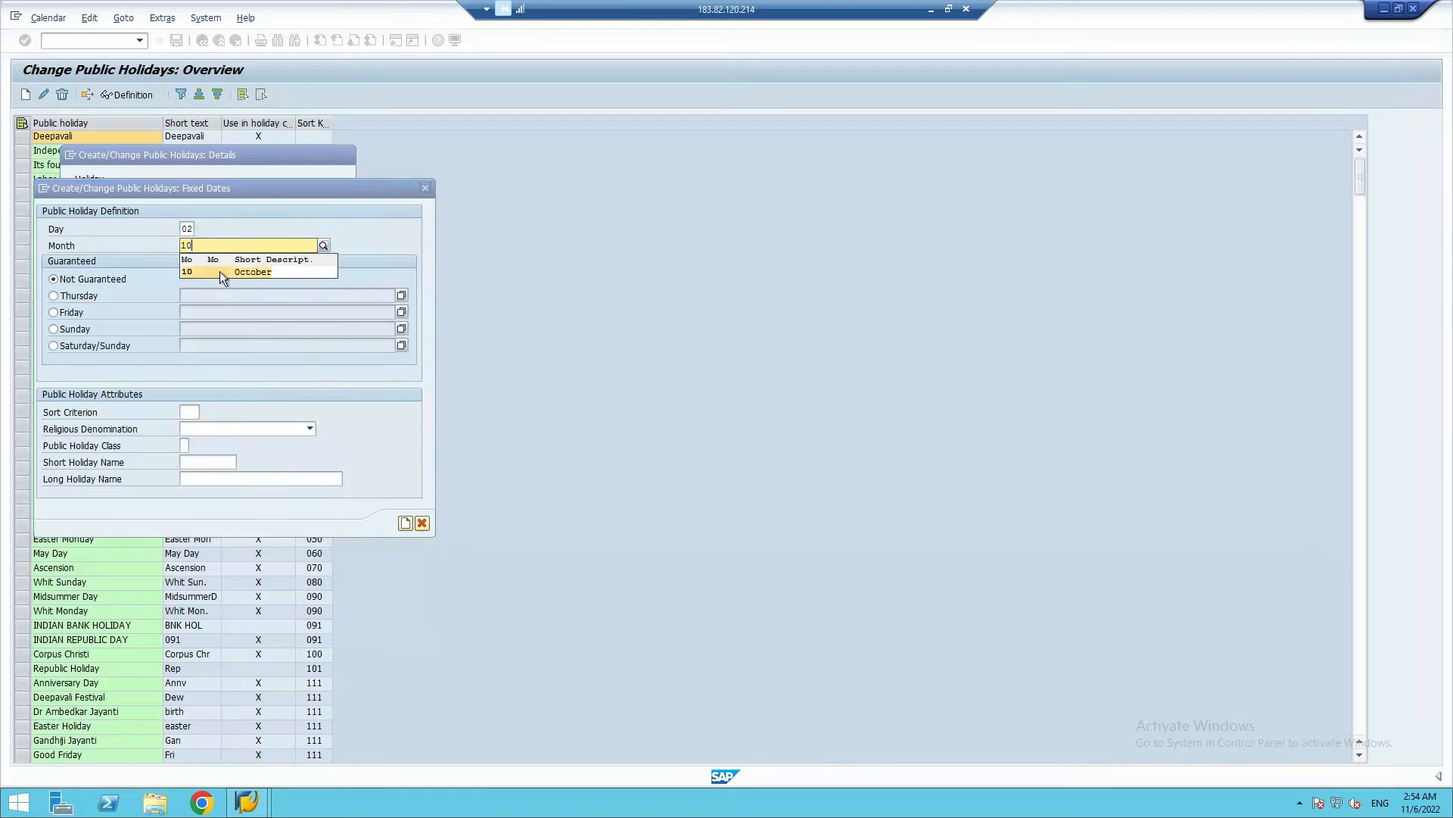
click(220, 271)
Give the October holiday sort criterion SR and public holiday class 1, ordinary public holiday, leaving the religious denomination empty
click(188, 411)
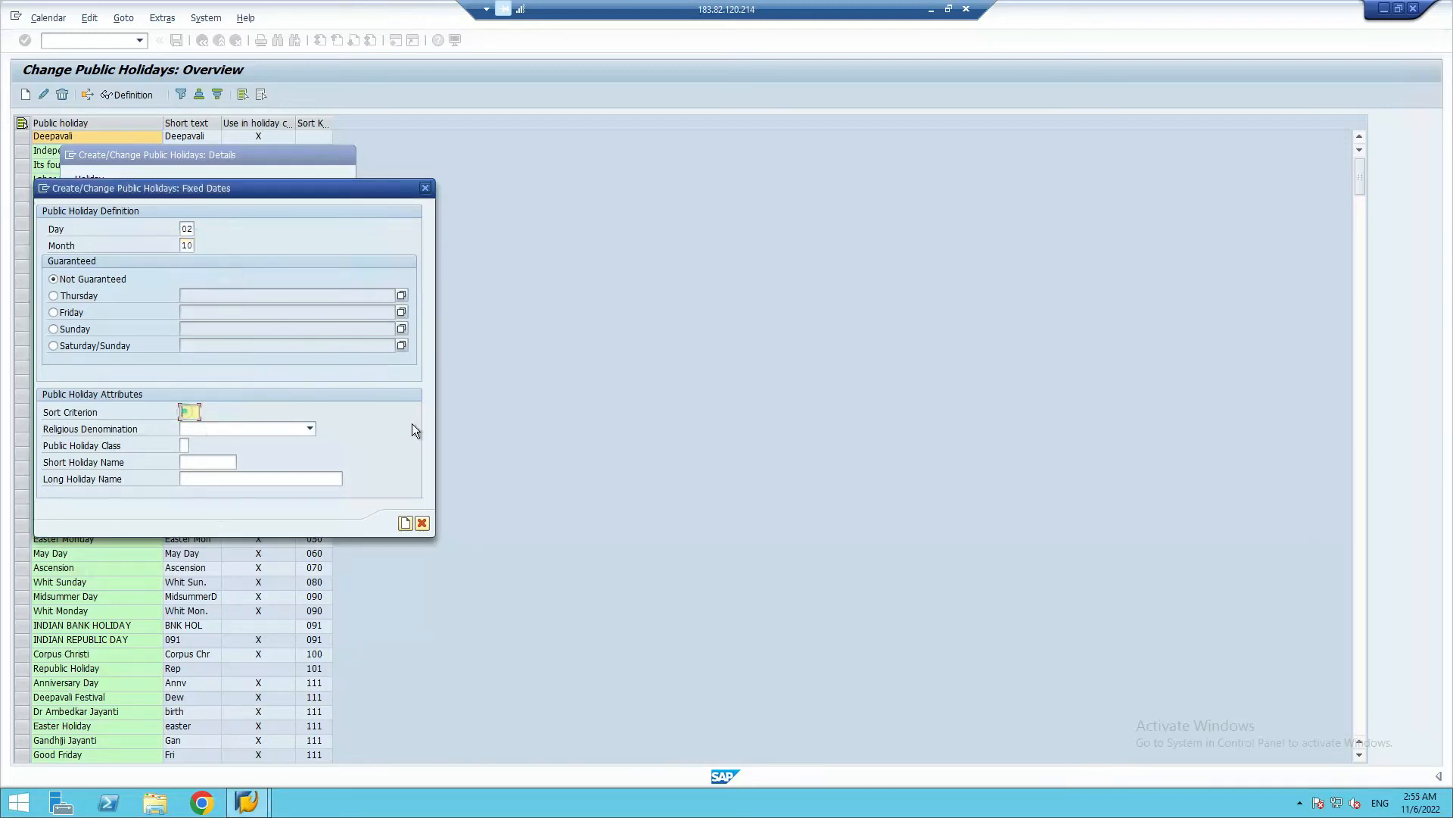
text(SR)
click(264, 430)
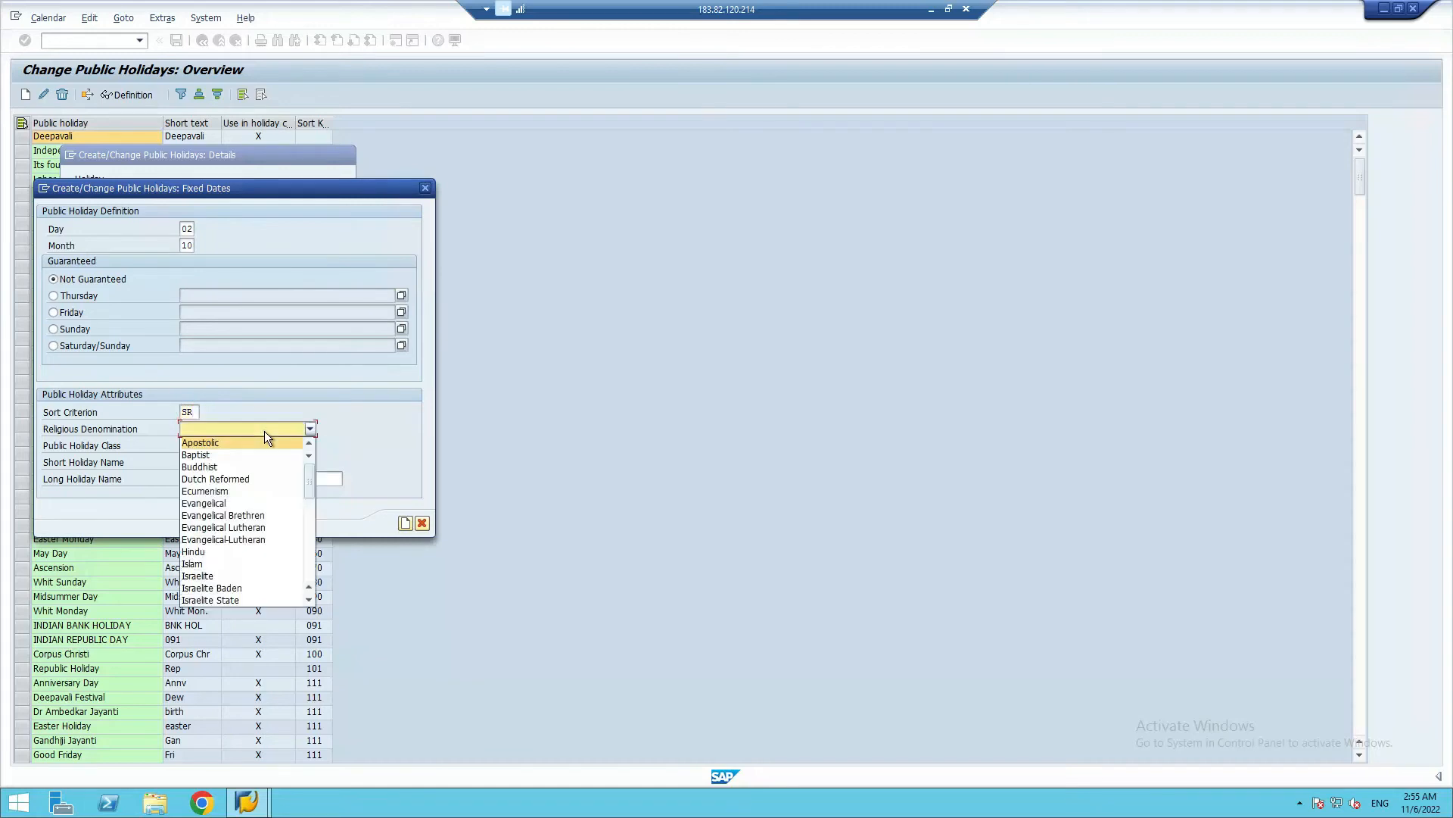
click(224, 428)
click(184, 445)
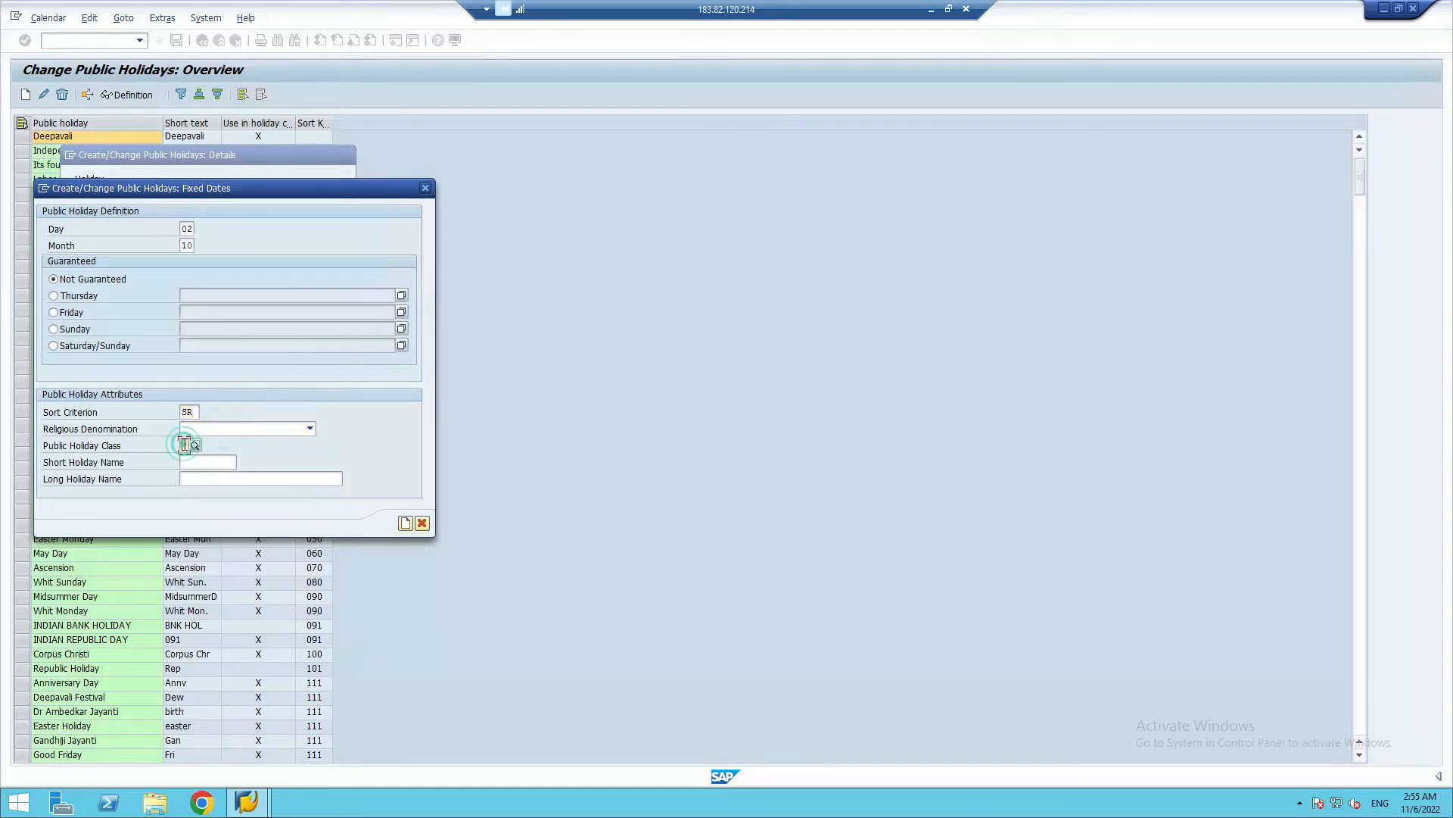
click(195, 445)
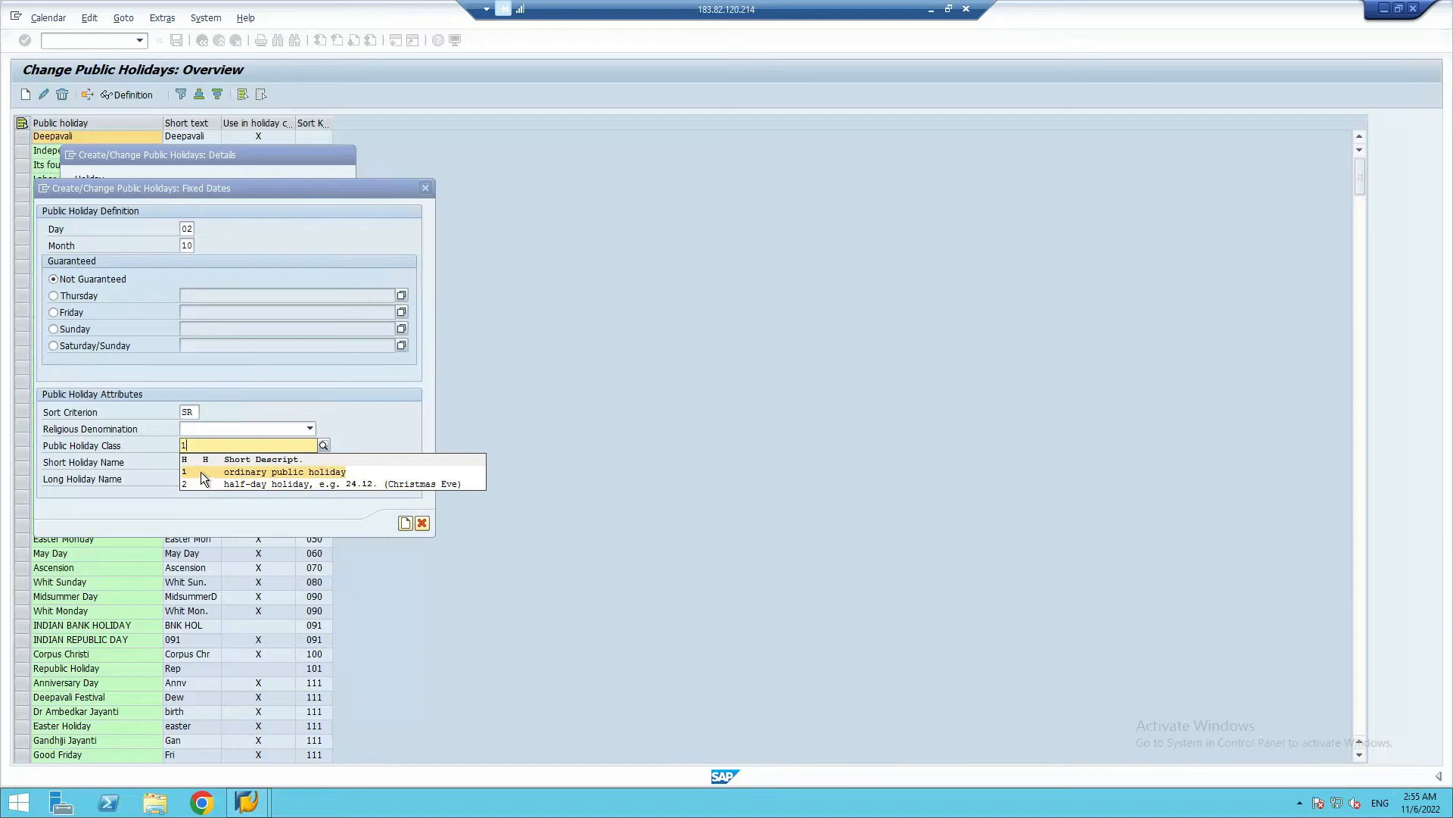
click(202, 471)
Set the October holiday's short holiday name to GanDHI_J
click(196, 463)
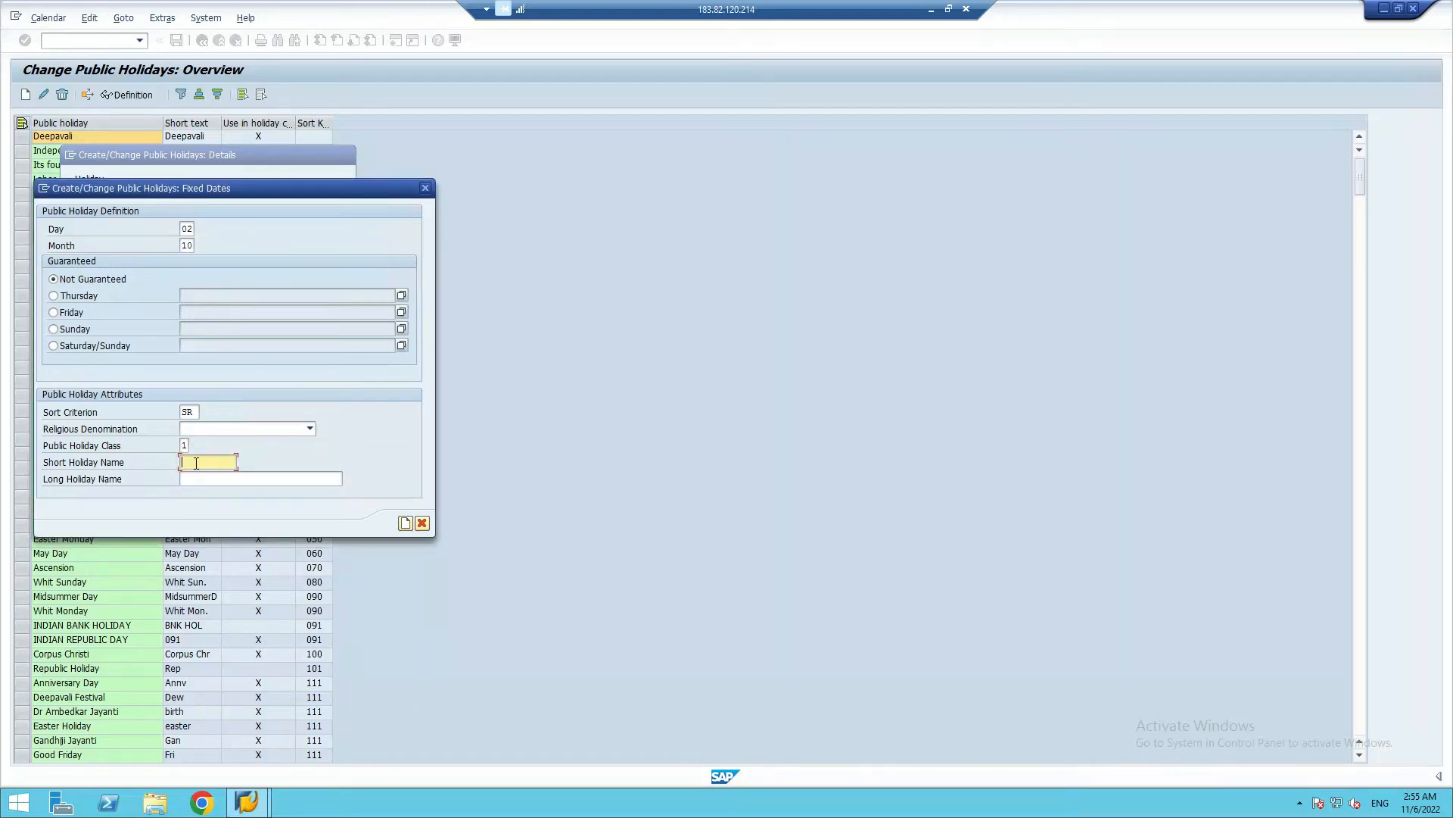
text(Gan)
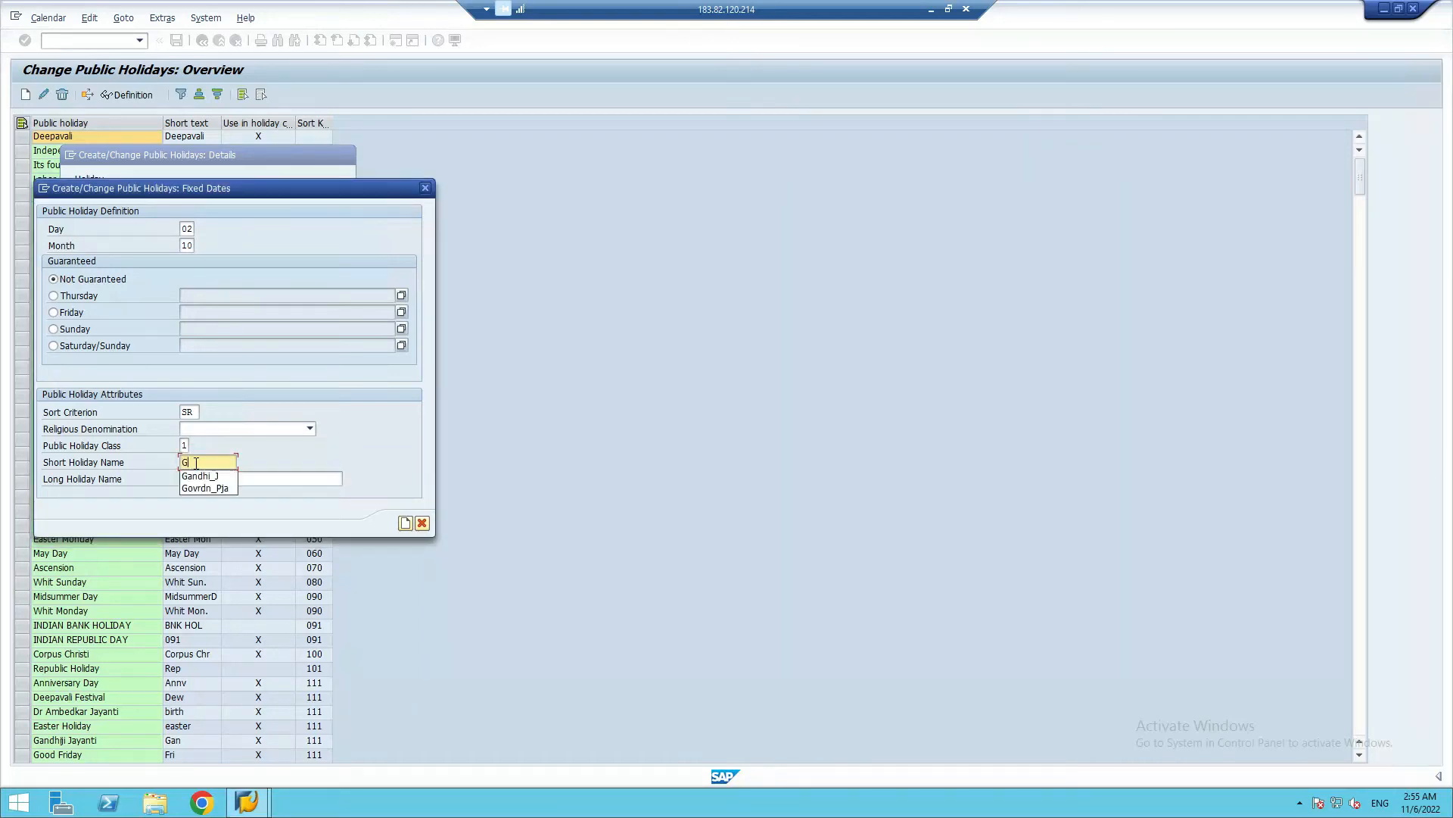
key(Down)
click(206, 465)
text(DHI_J)
click(225, 477)
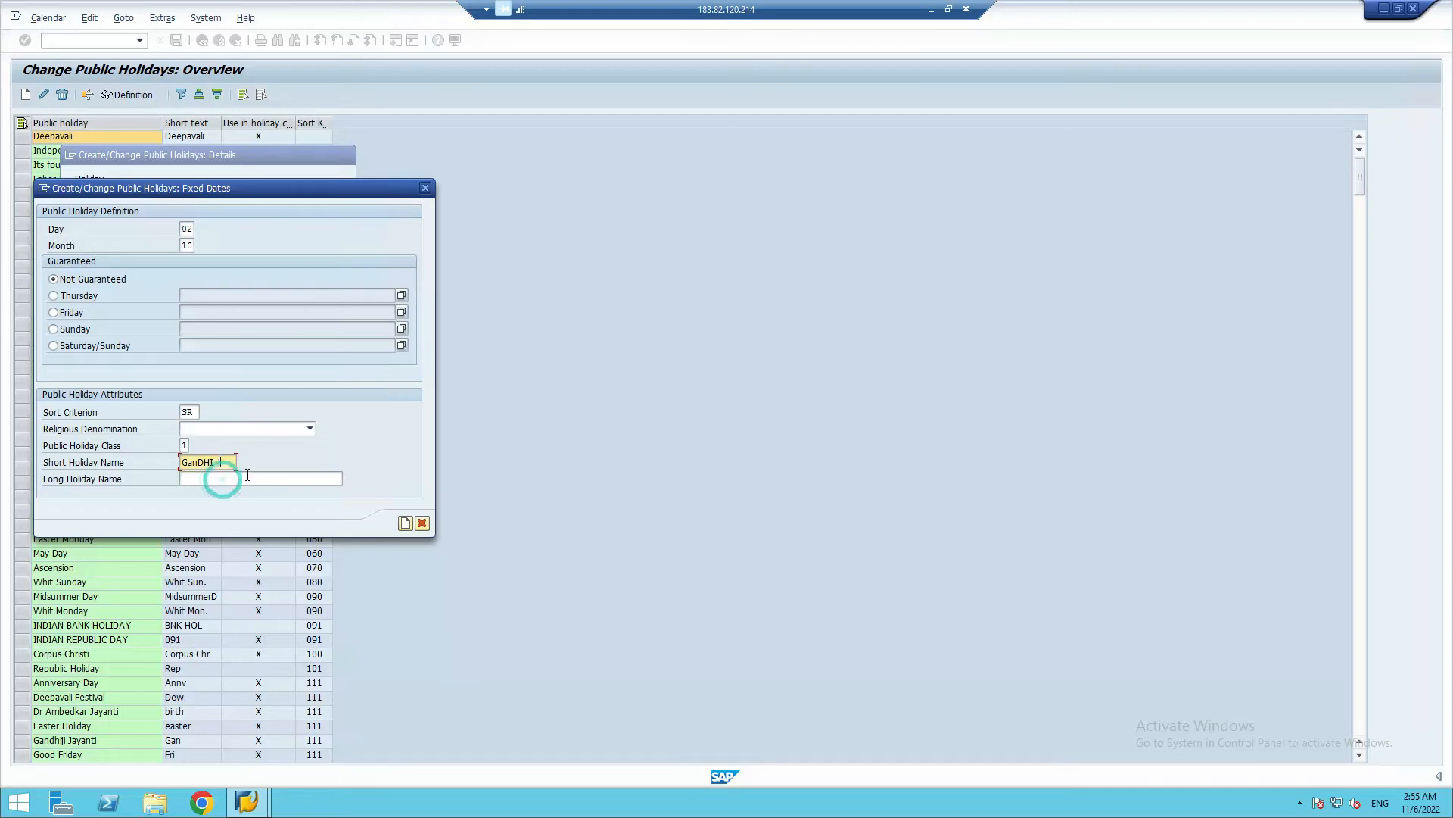
Set the October holiday's long holiday name to "Gandhi Jayanti (SR_Nov 2022)" and create the holiday, accepting the transport note
click(251, 476)
text(gANDJ)
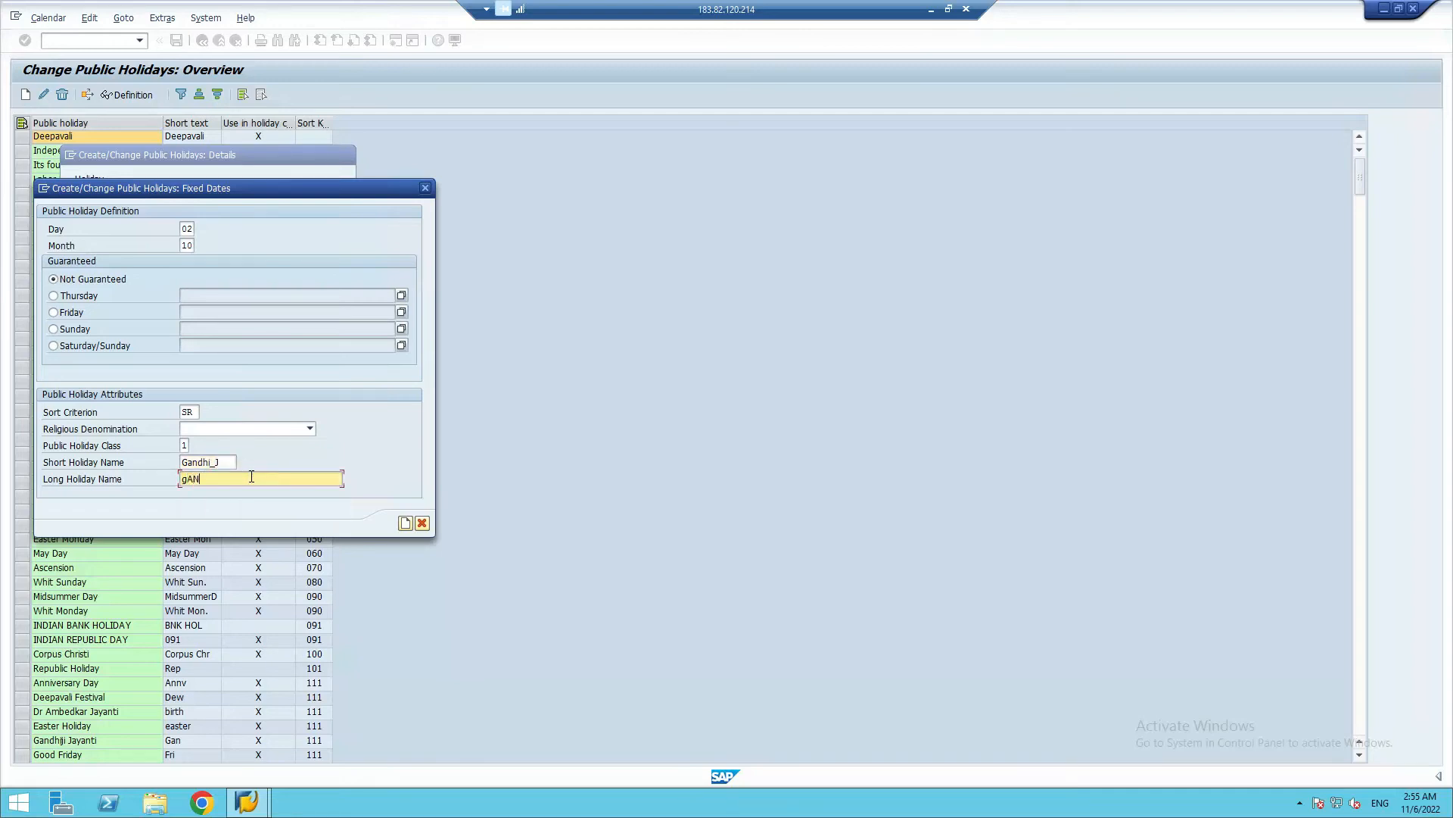
key(BackSpace)
key(BackSpace)
key(BackSpace)
key(BackSpace)
key(BackSpace)
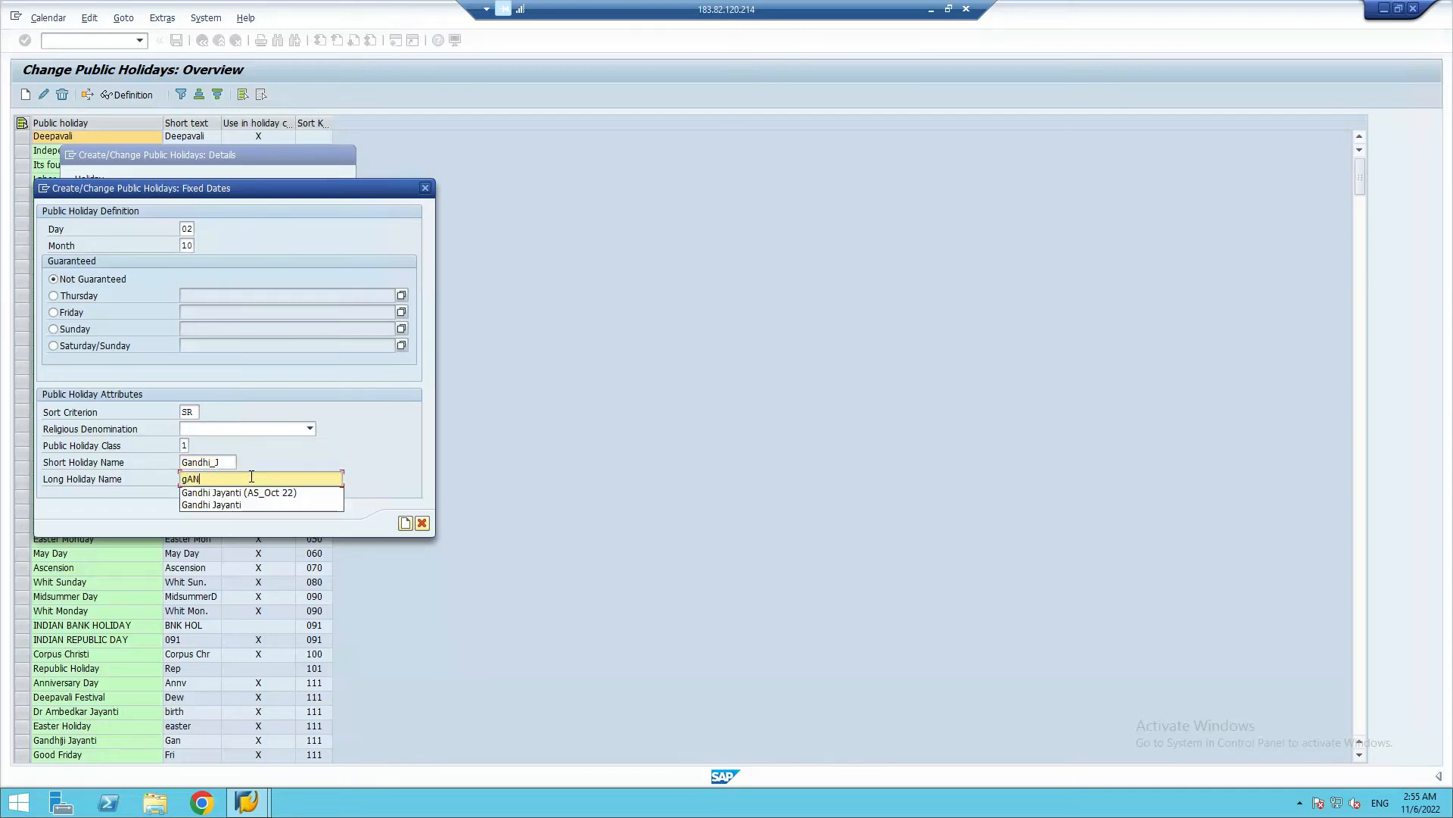
text(Ga)
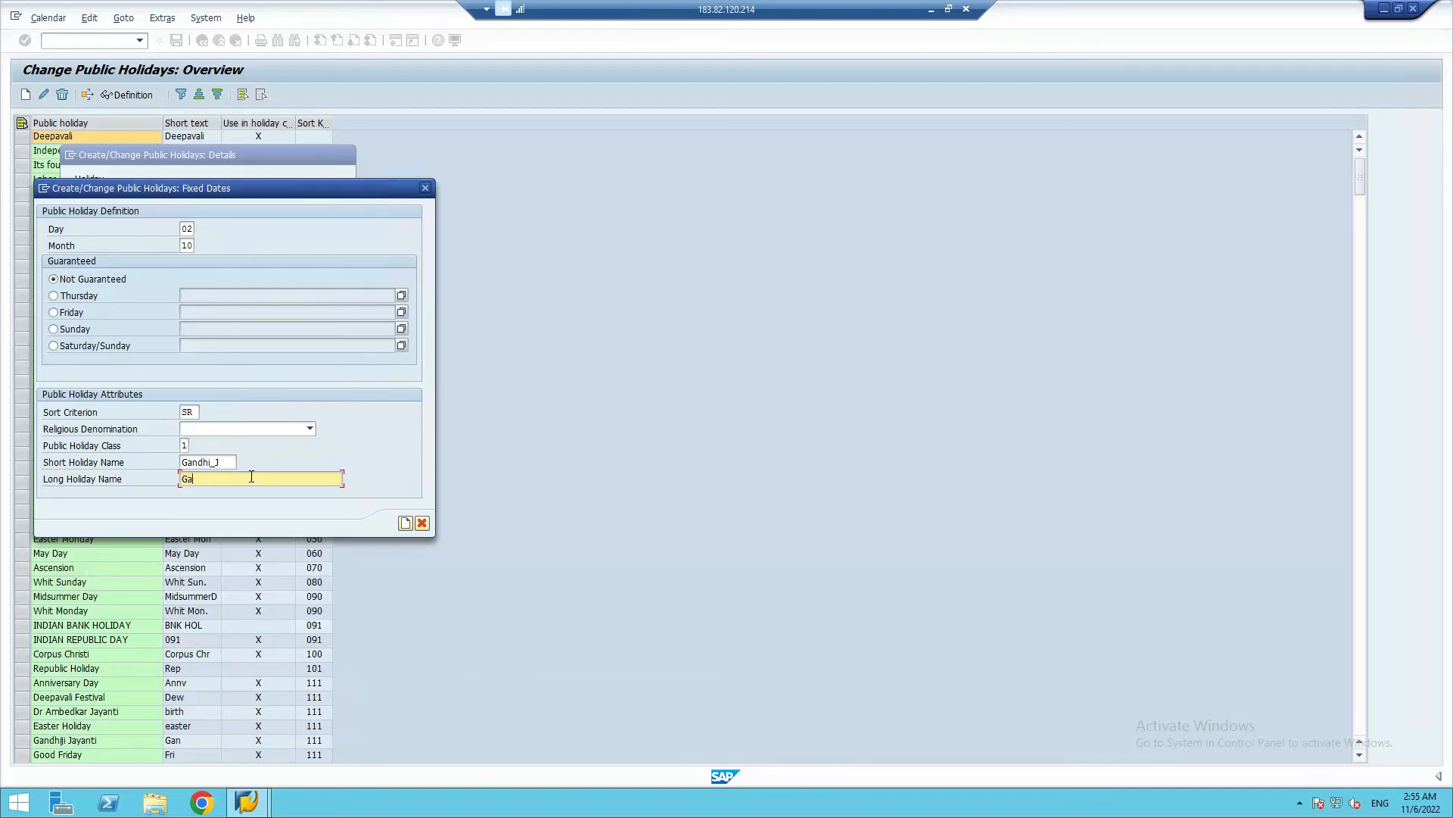
text(ndhi Jayanti ()
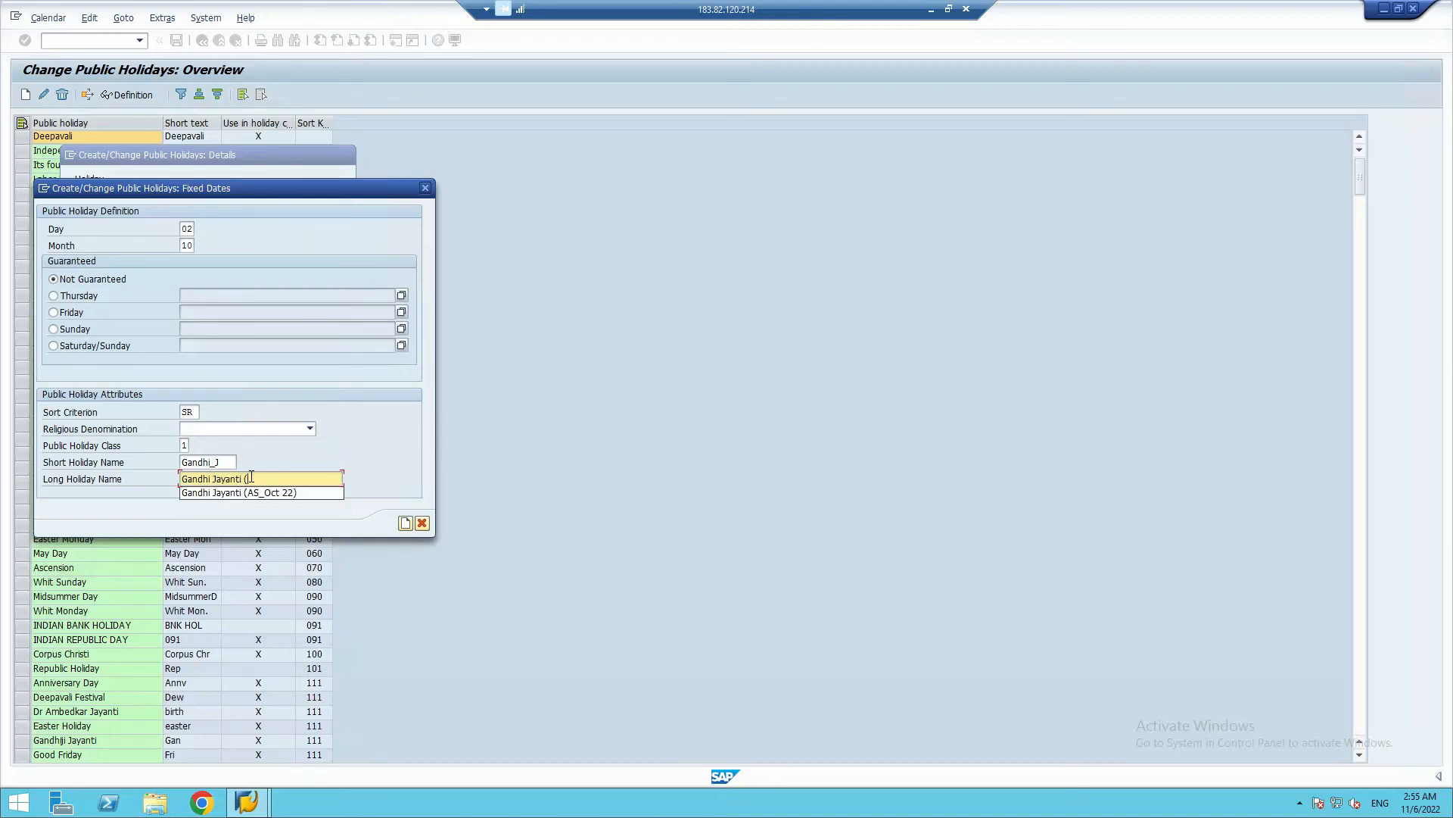
text(SR)
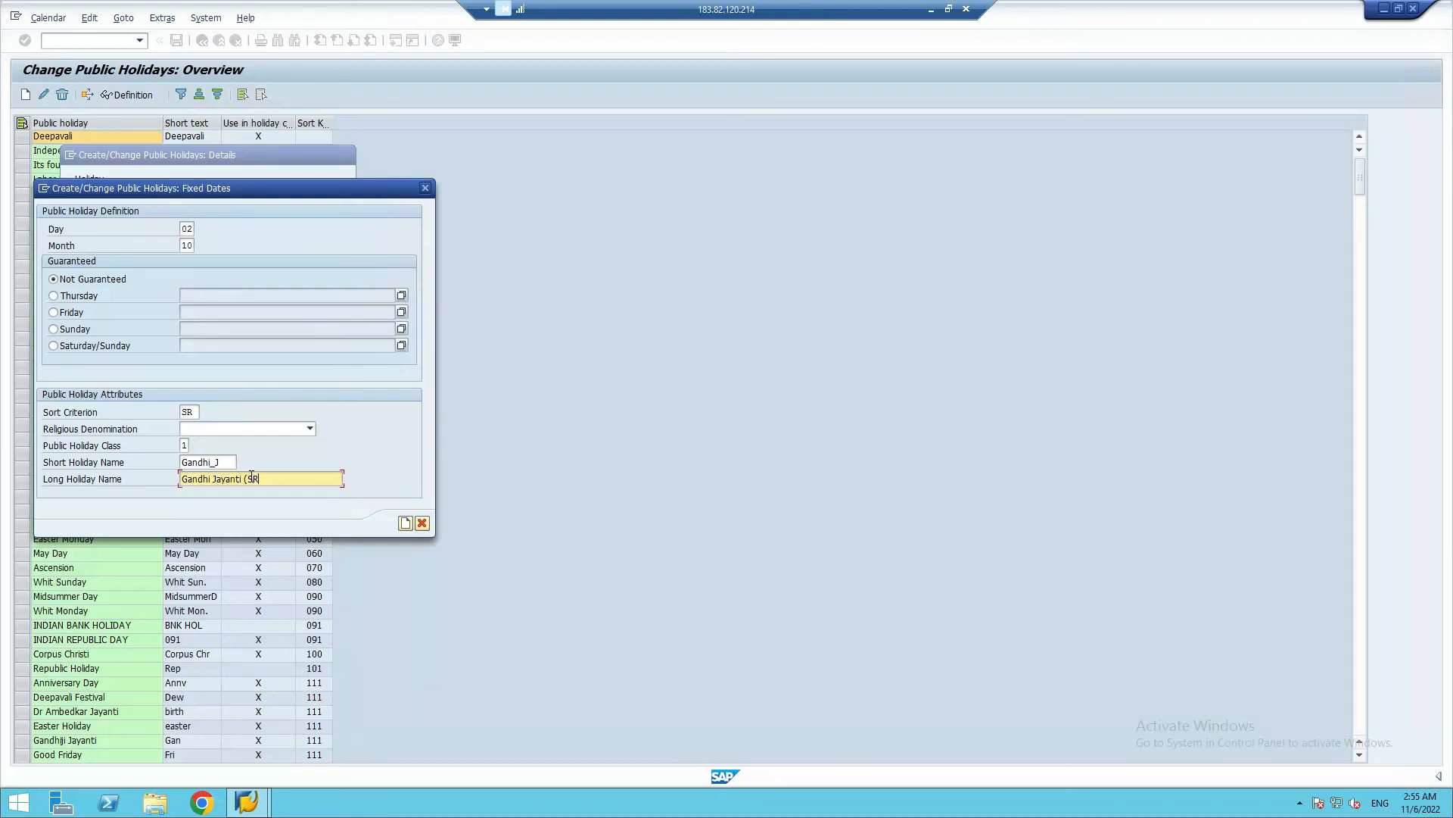
text(_NOv)
key(BackSpace)
text(ov 2022))
click(406, 524)
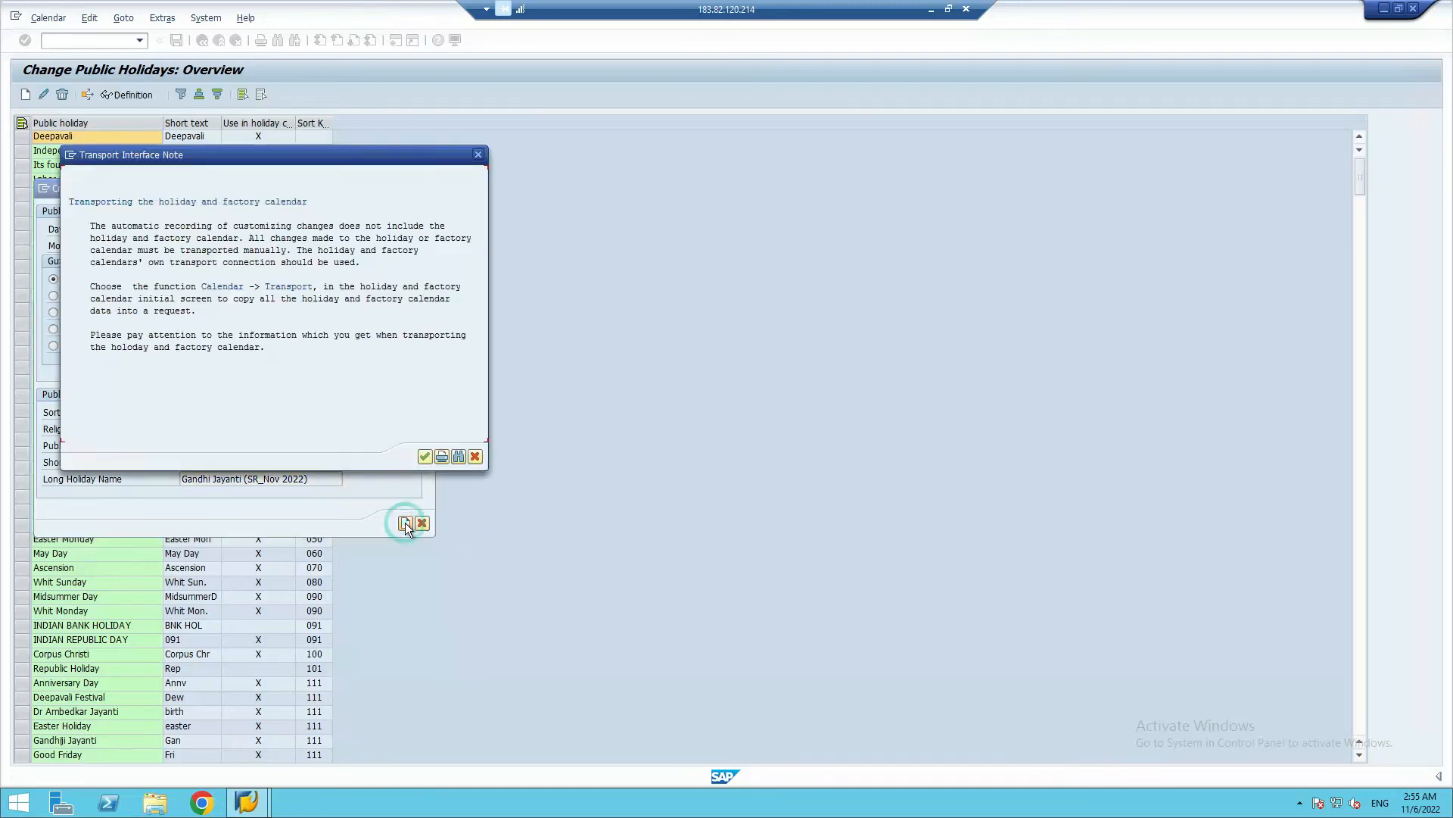
click(422, 459)
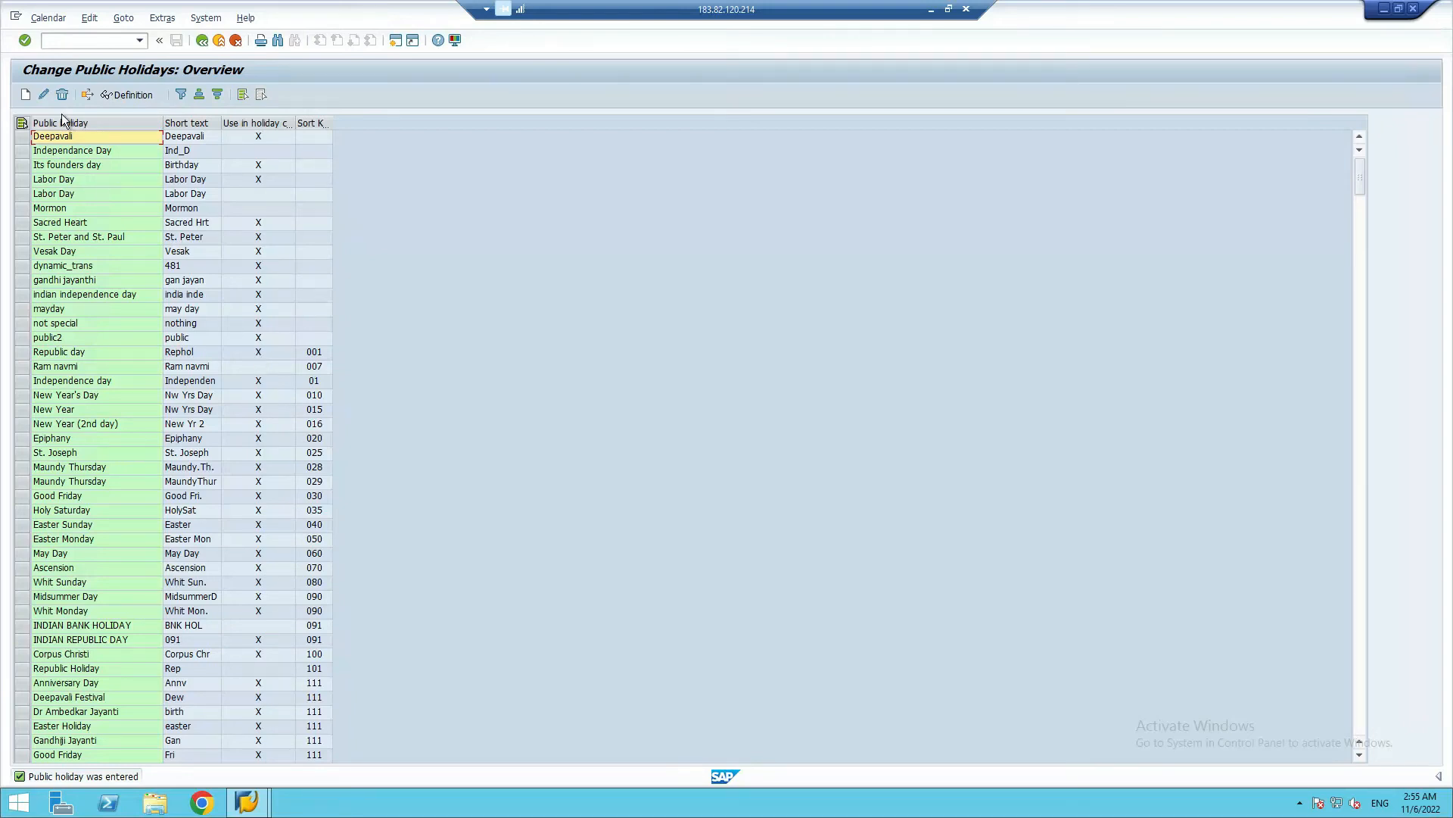
Return to the calendar main menu, reopen the public holidays for change and start a new floating public holiday
click(207, 41)
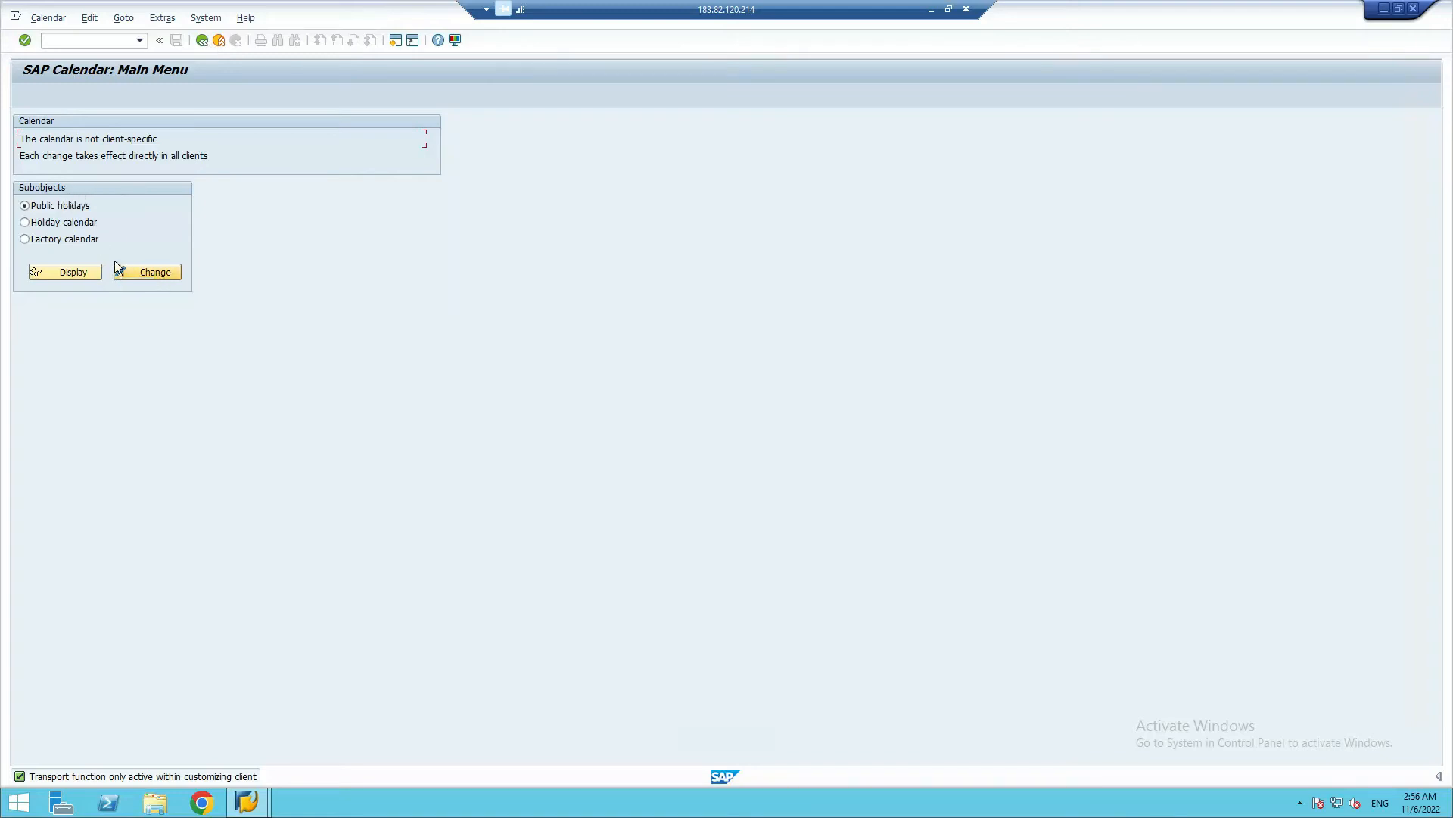
click(156, 274)
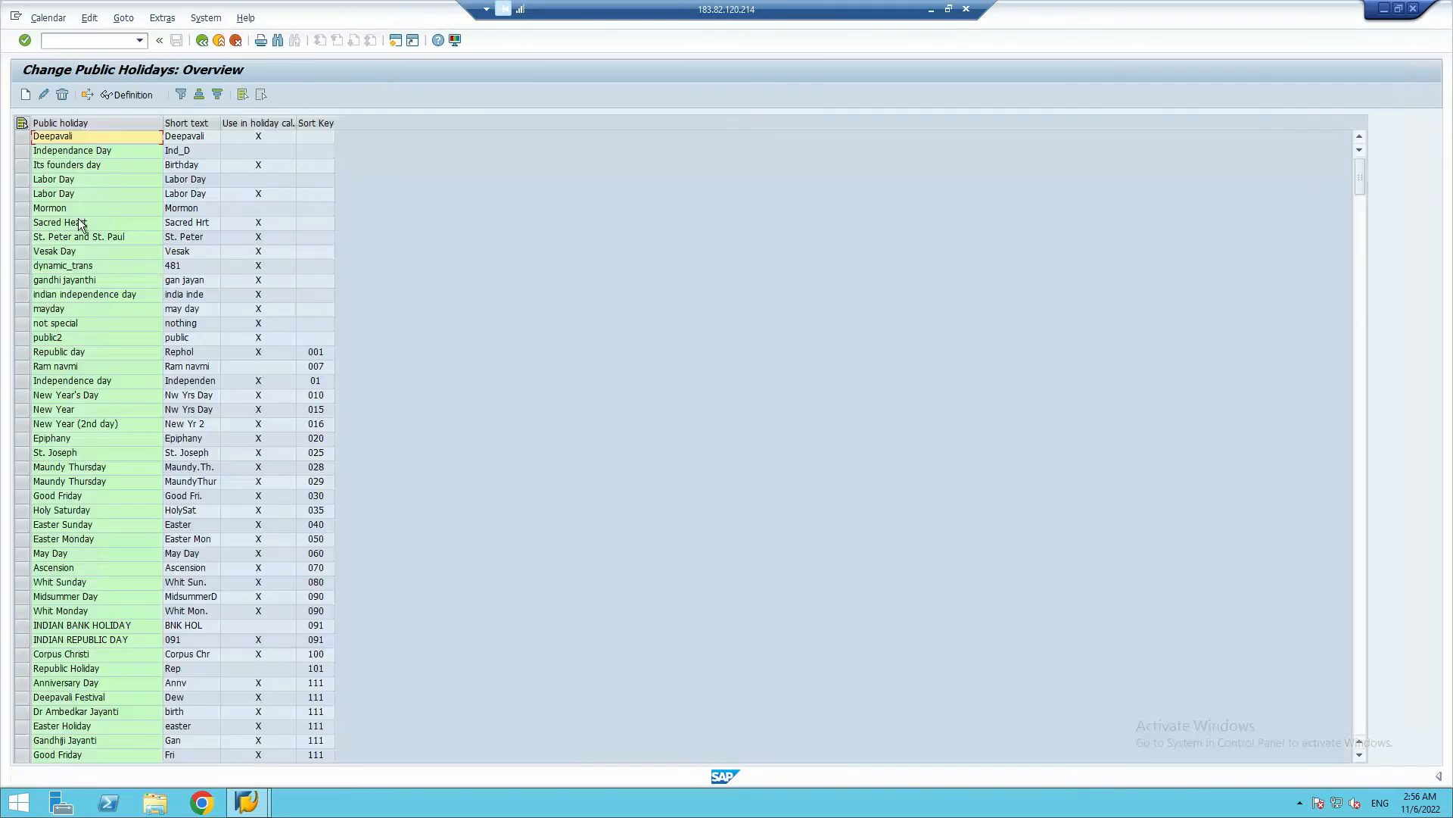
click(27, 96)
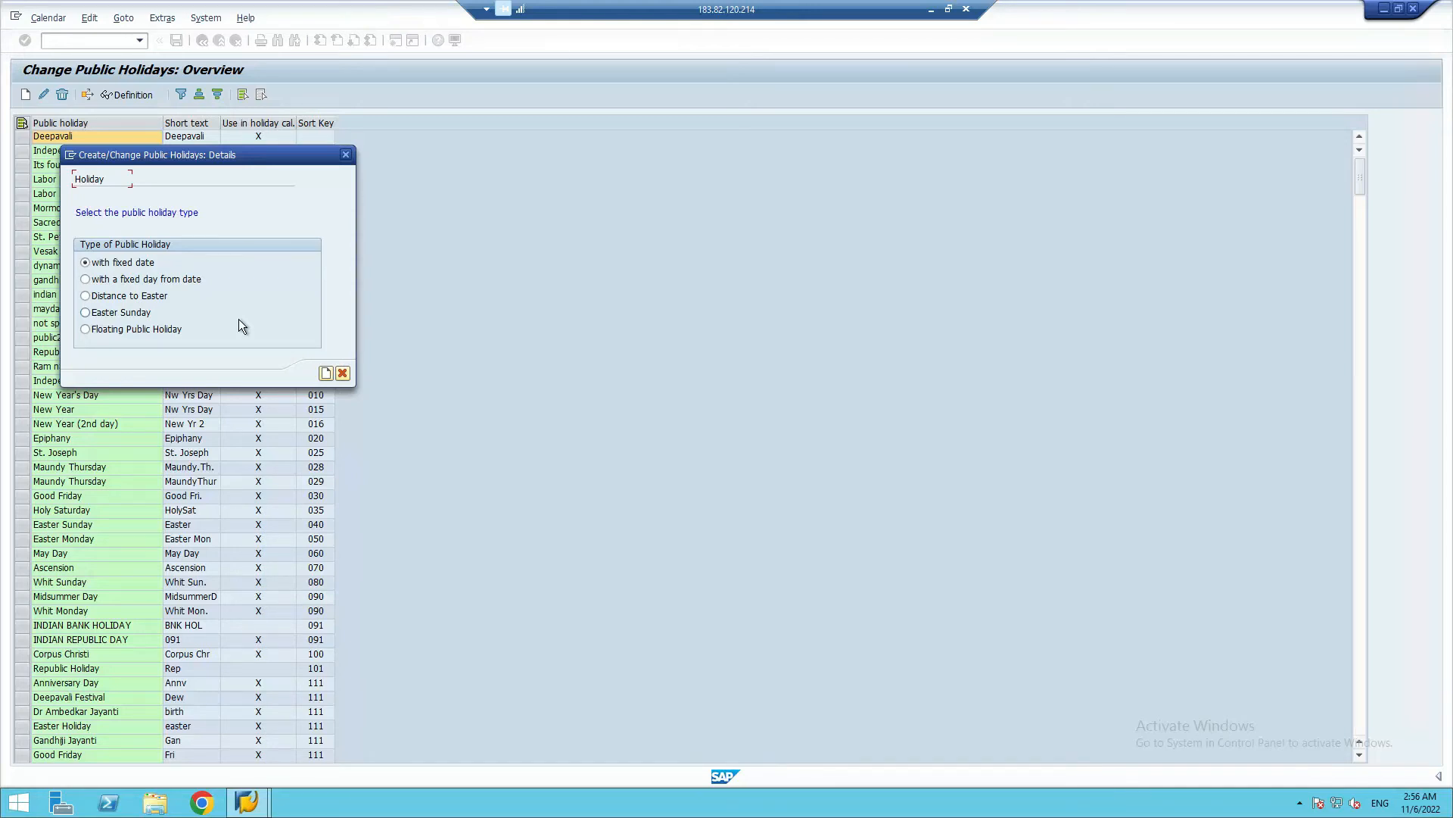
click(86, 330)
click(328, 375)
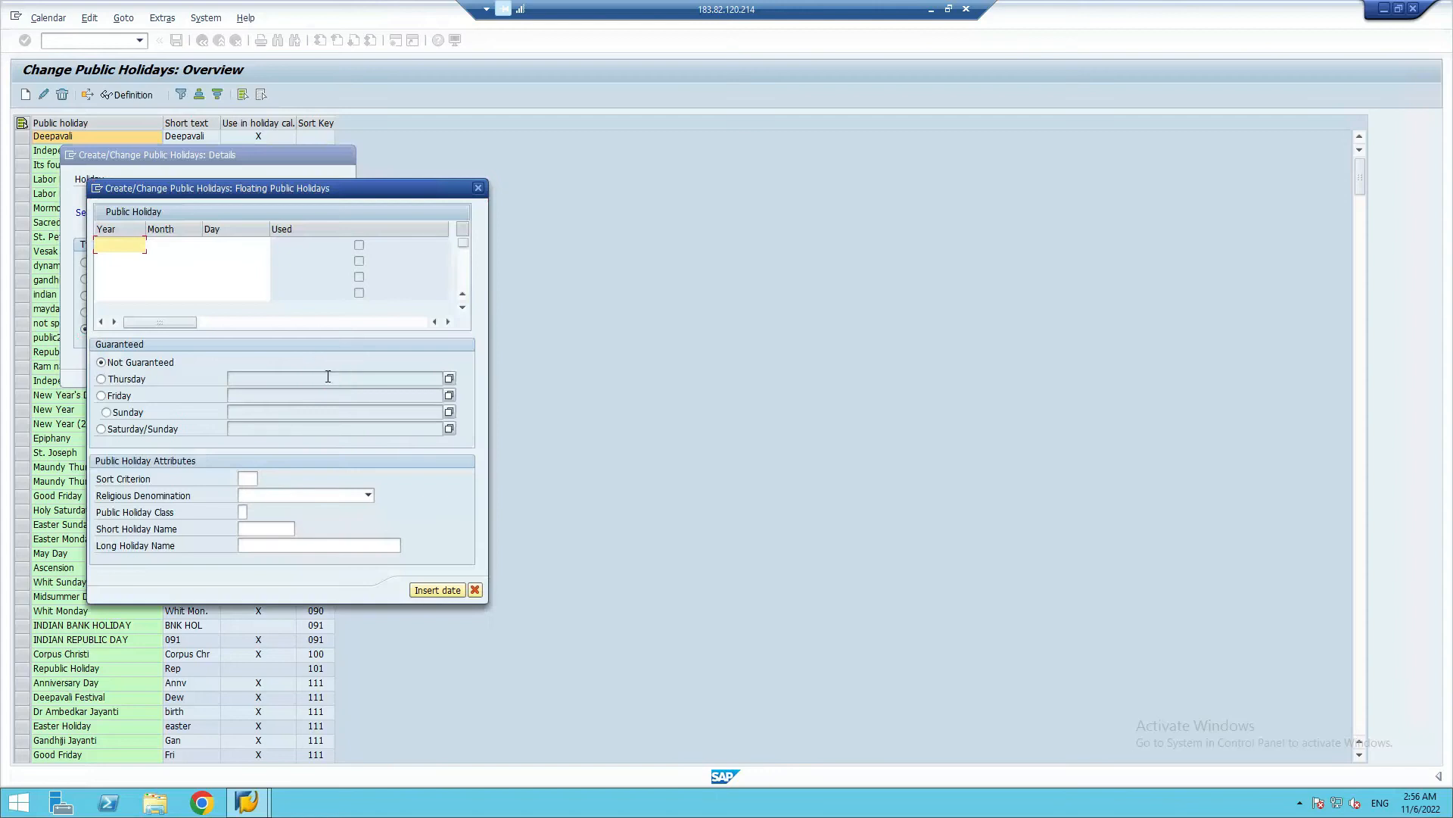
Give the floating public holiday the date year 2022, month 10 (October), day 24
click(122, 243)
text(2022)
key(Tab)
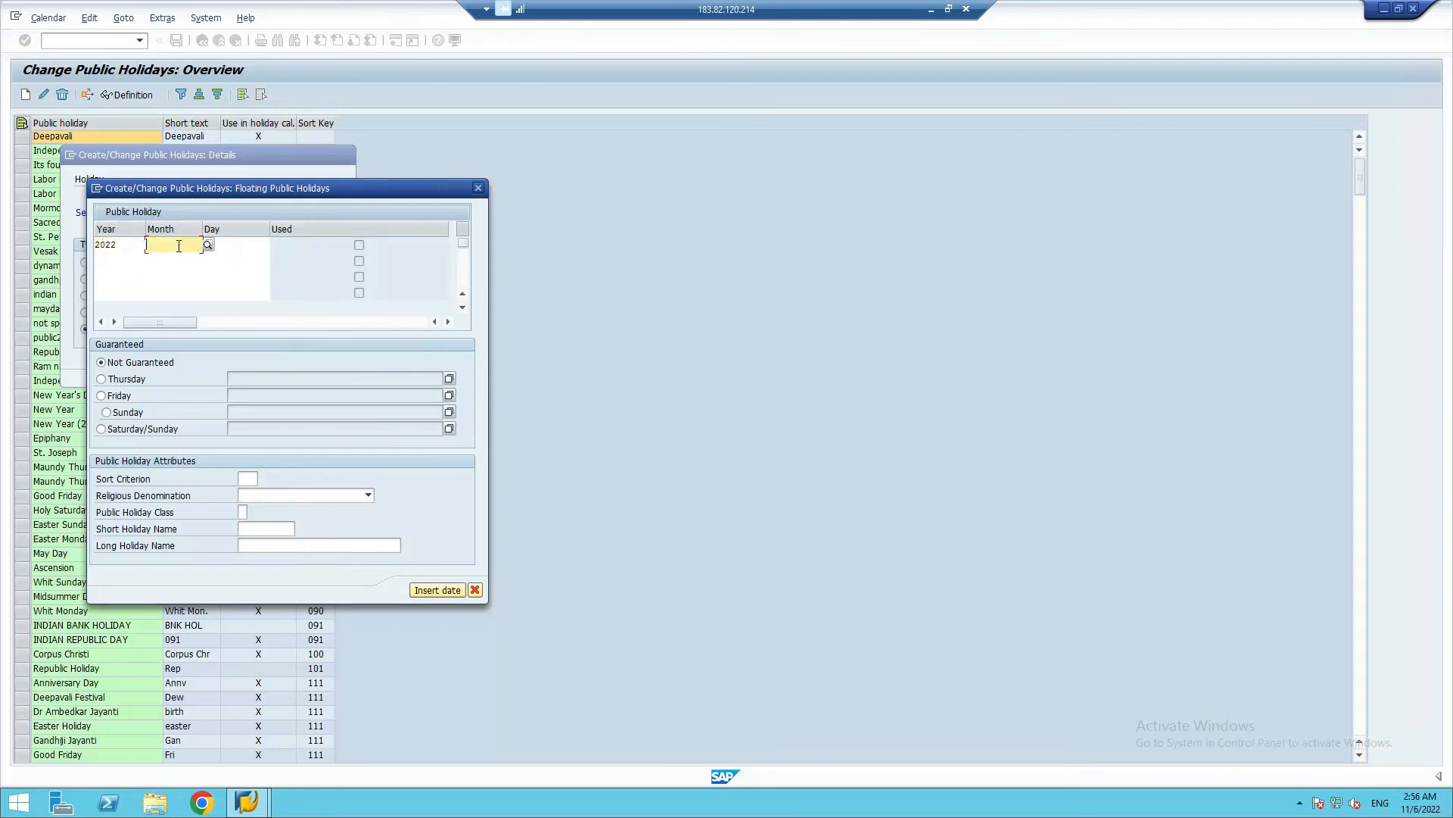
click(179, 245)
text(10)
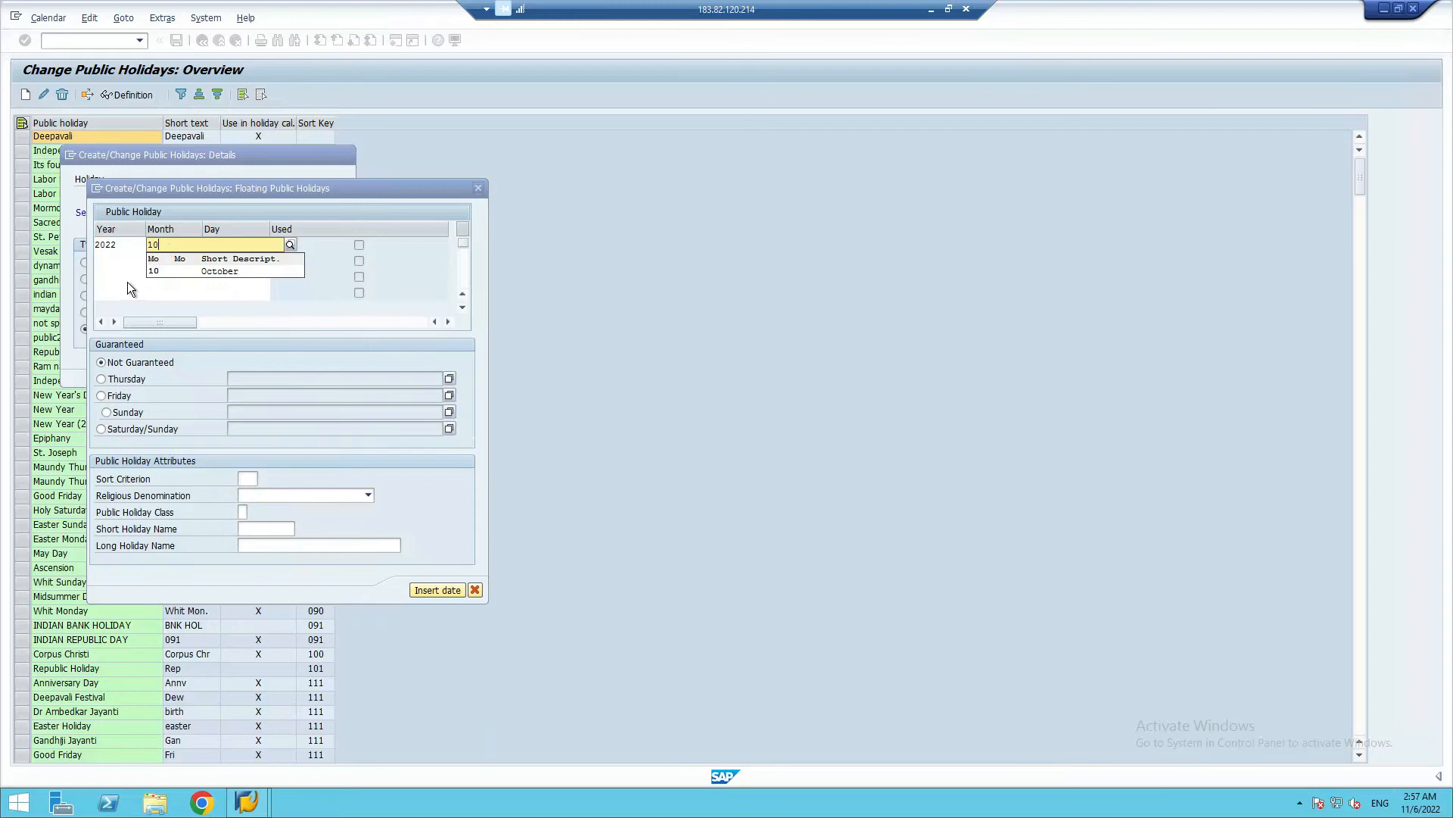
click(169, 276)
click(235, 247)
text(24)
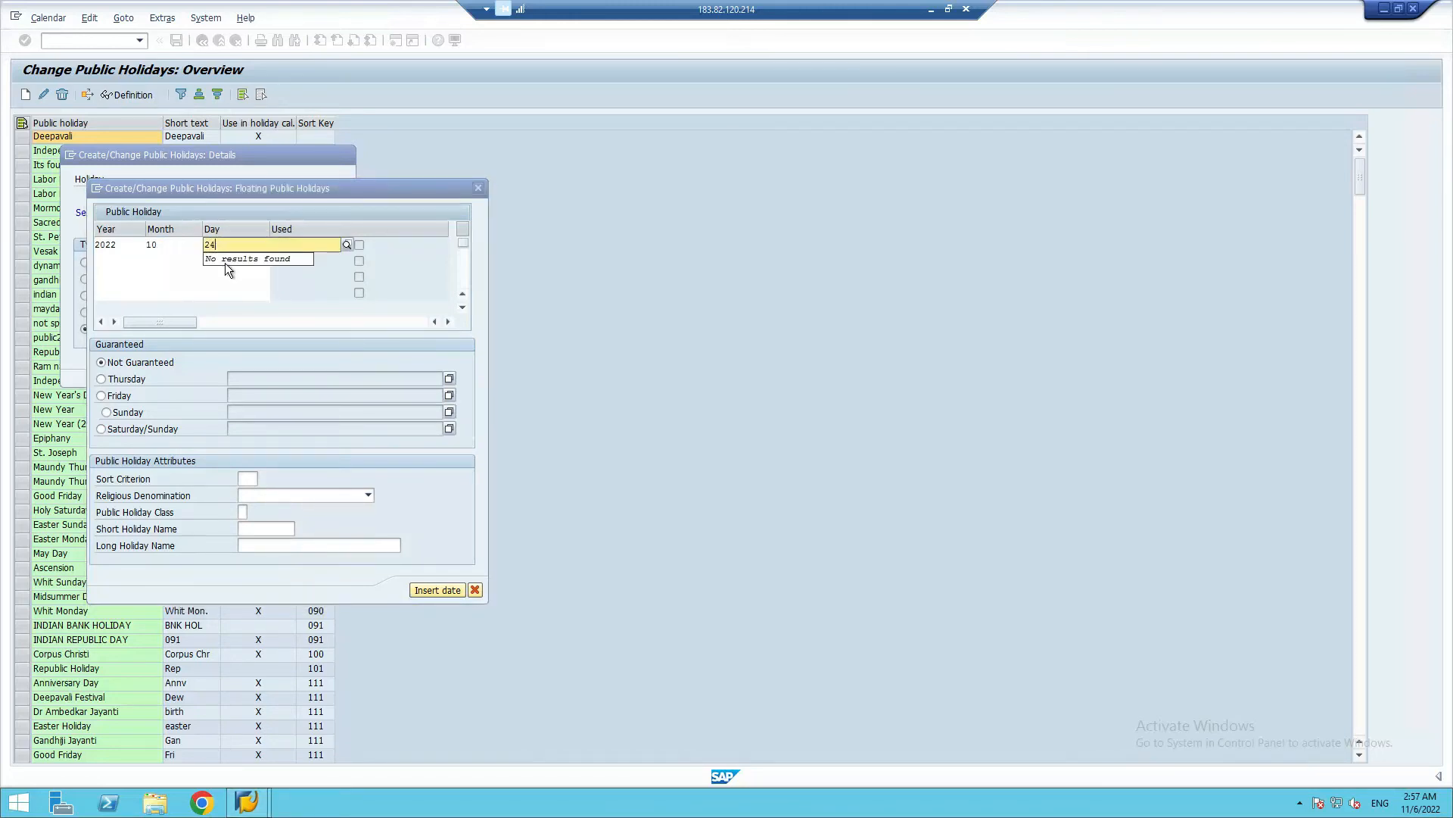
click(228, 275)
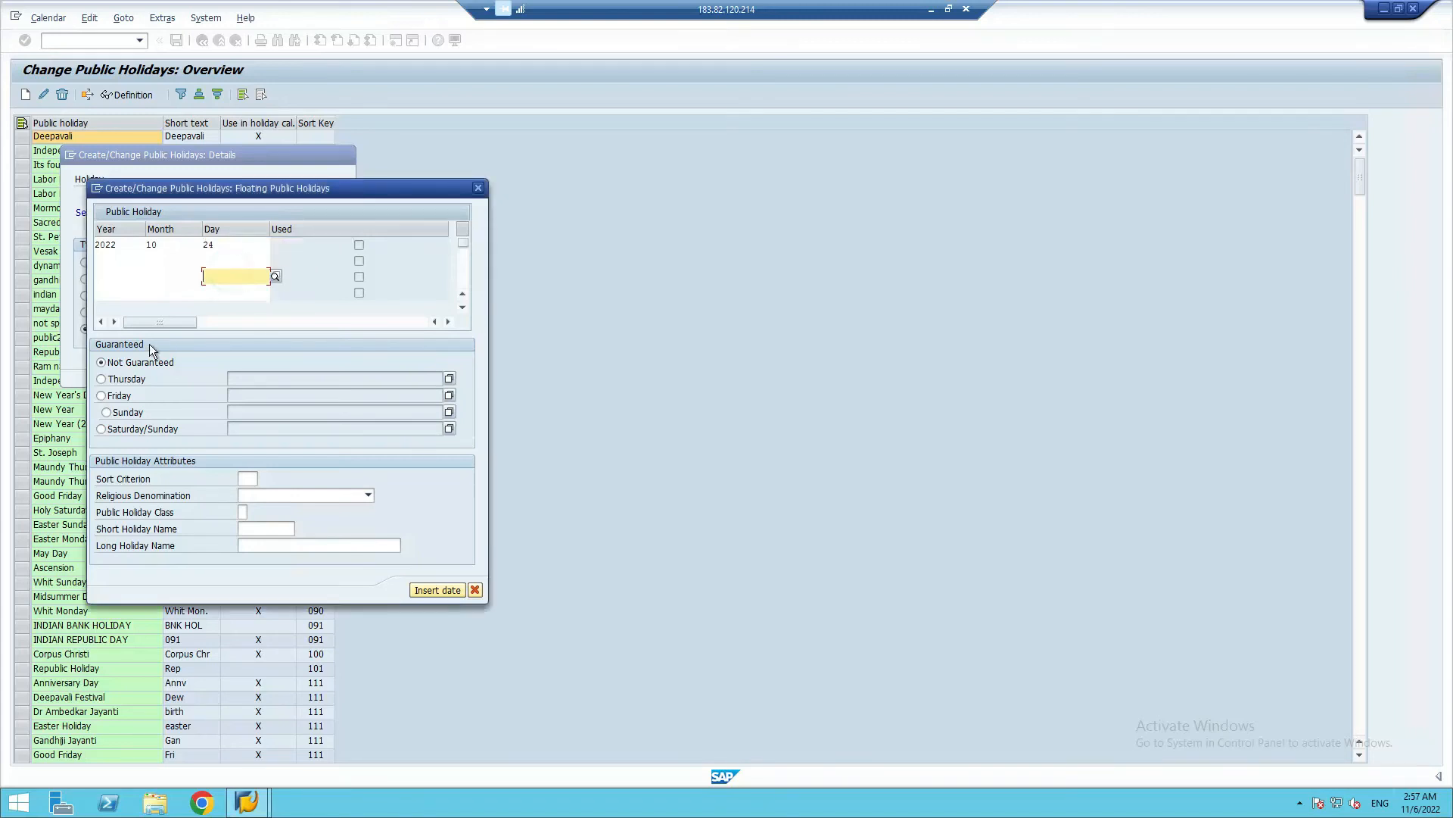
Give the 24 October floating holiday sort criterion SR and public holiday class 1, ordinary public holiday, leaving the religious denomination empty
click(249, 478)
text(SR)
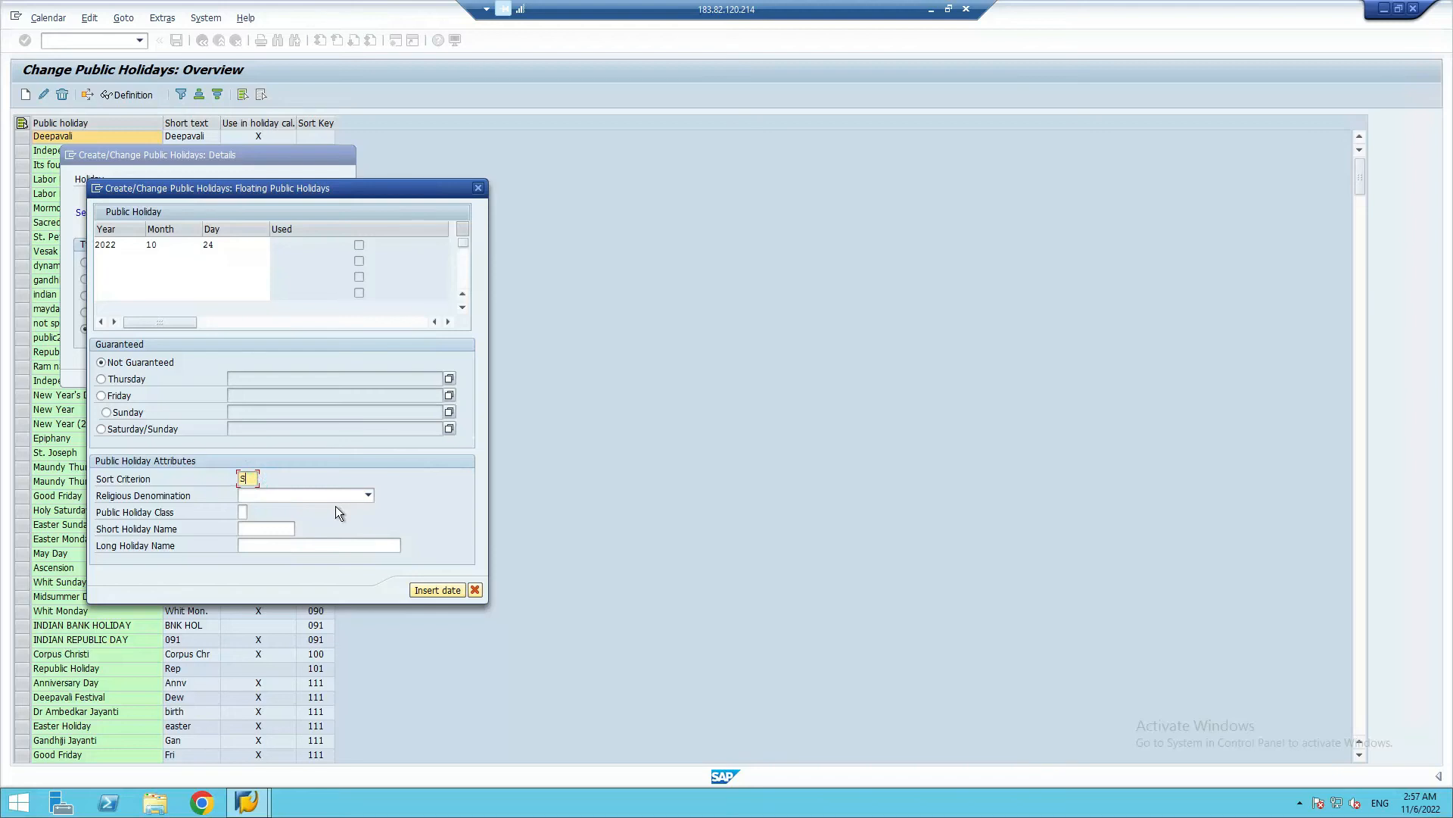
click(278, 496)
click(279, 496)
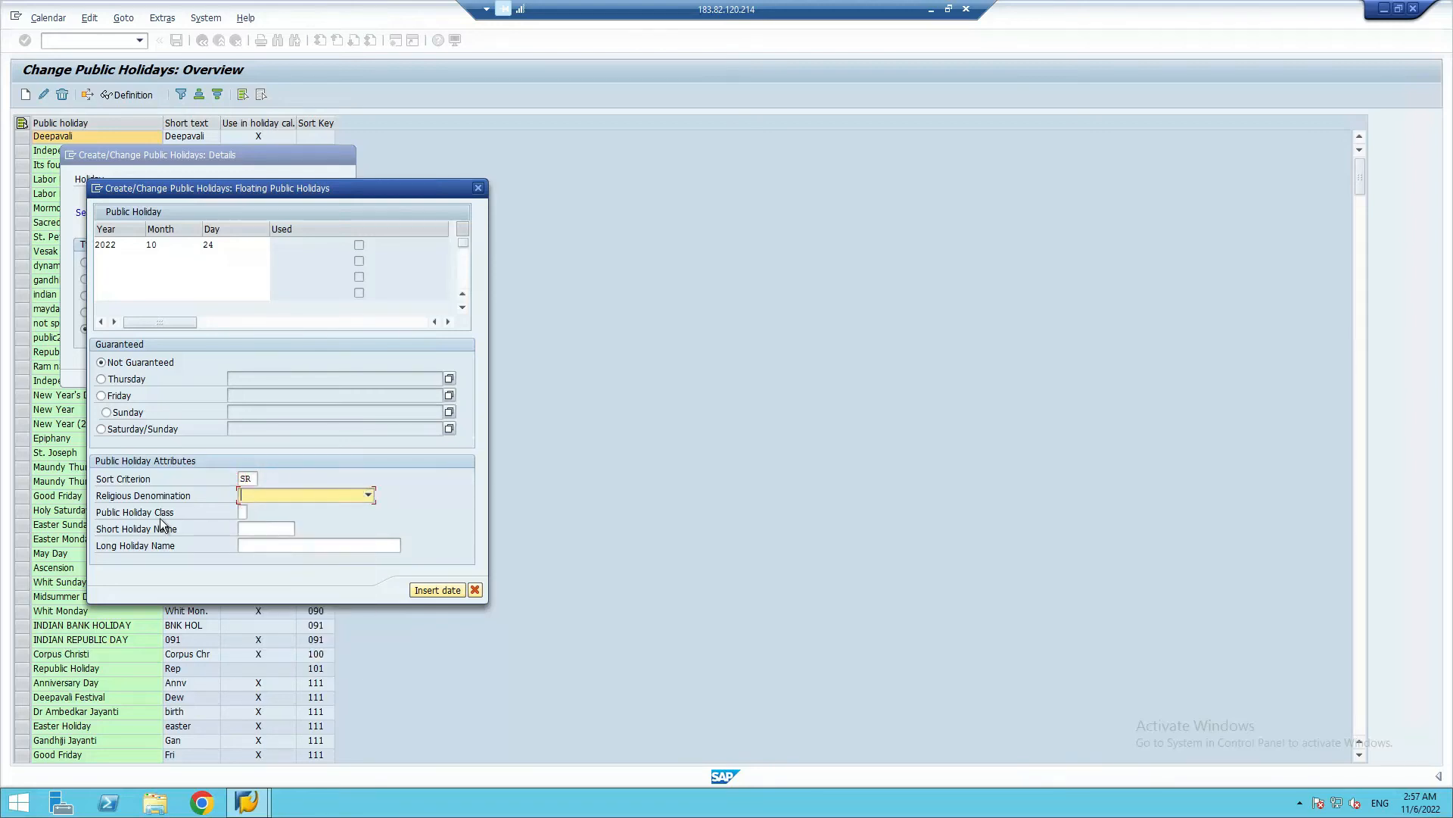
click(243, 512)
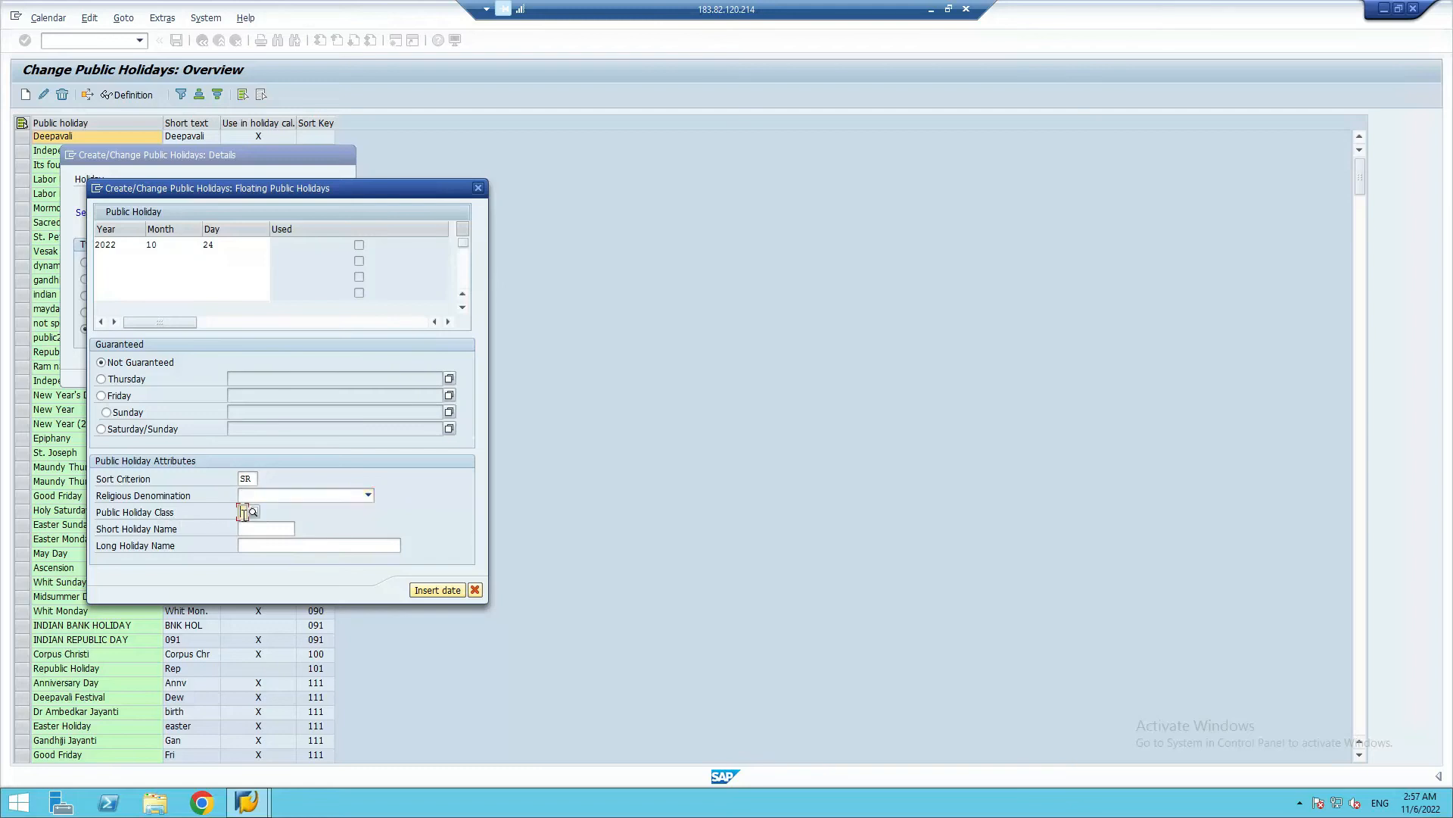
click(253, 513)
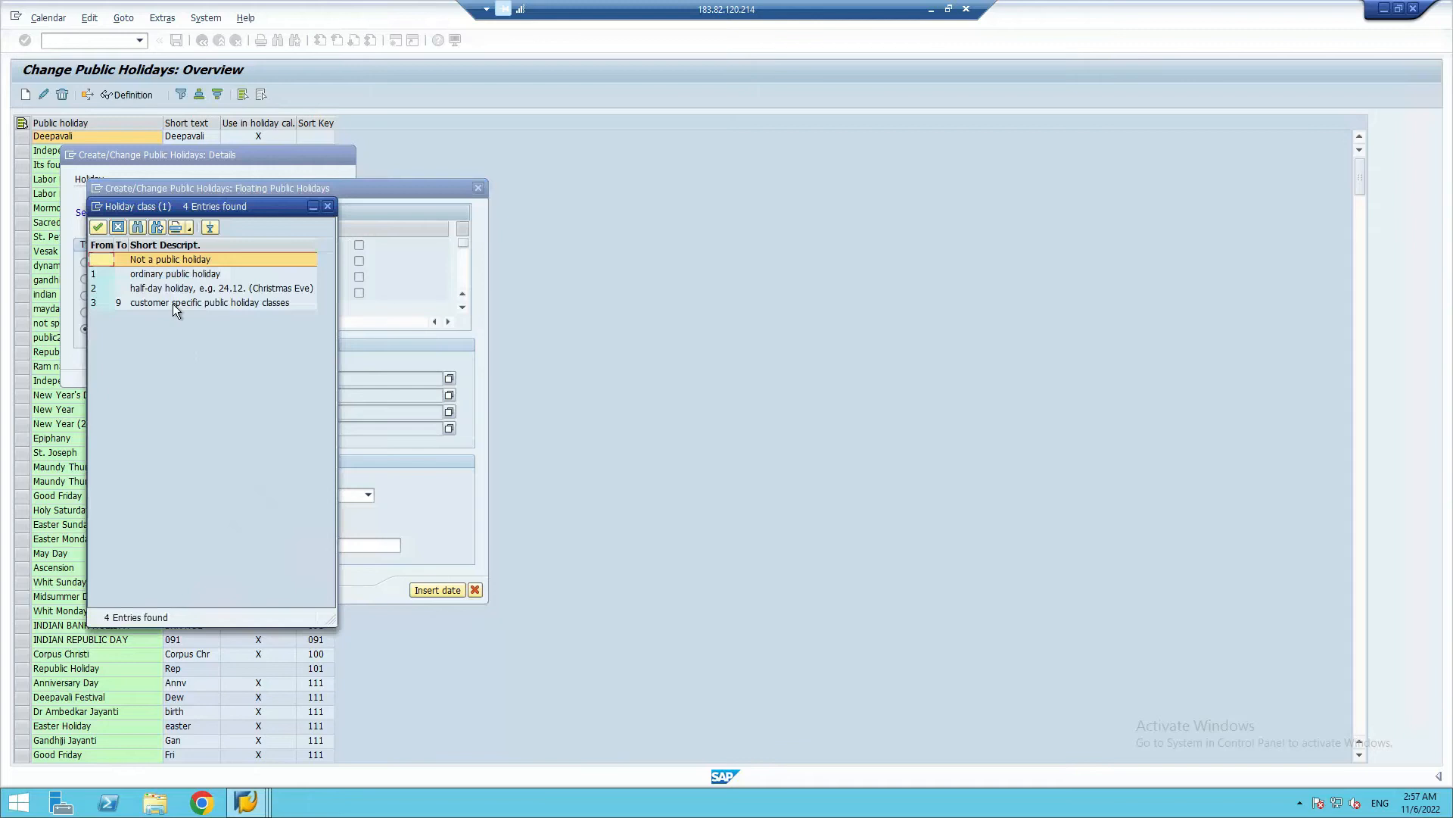
click(149, 274)
double_click(93, 277)
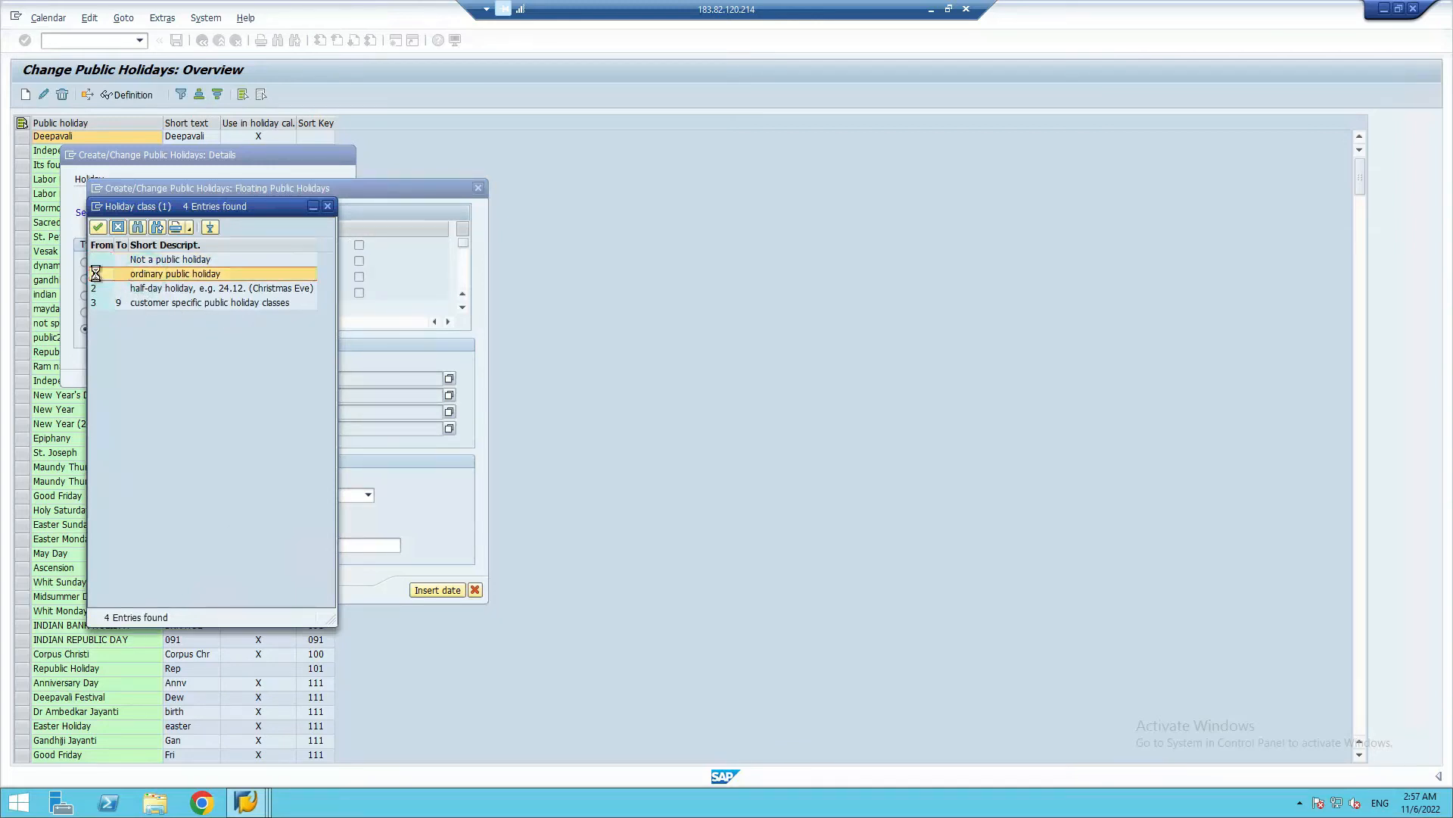
Set the 24 October floating holiday's short holiday name to Diwali_F
click(258, 527)
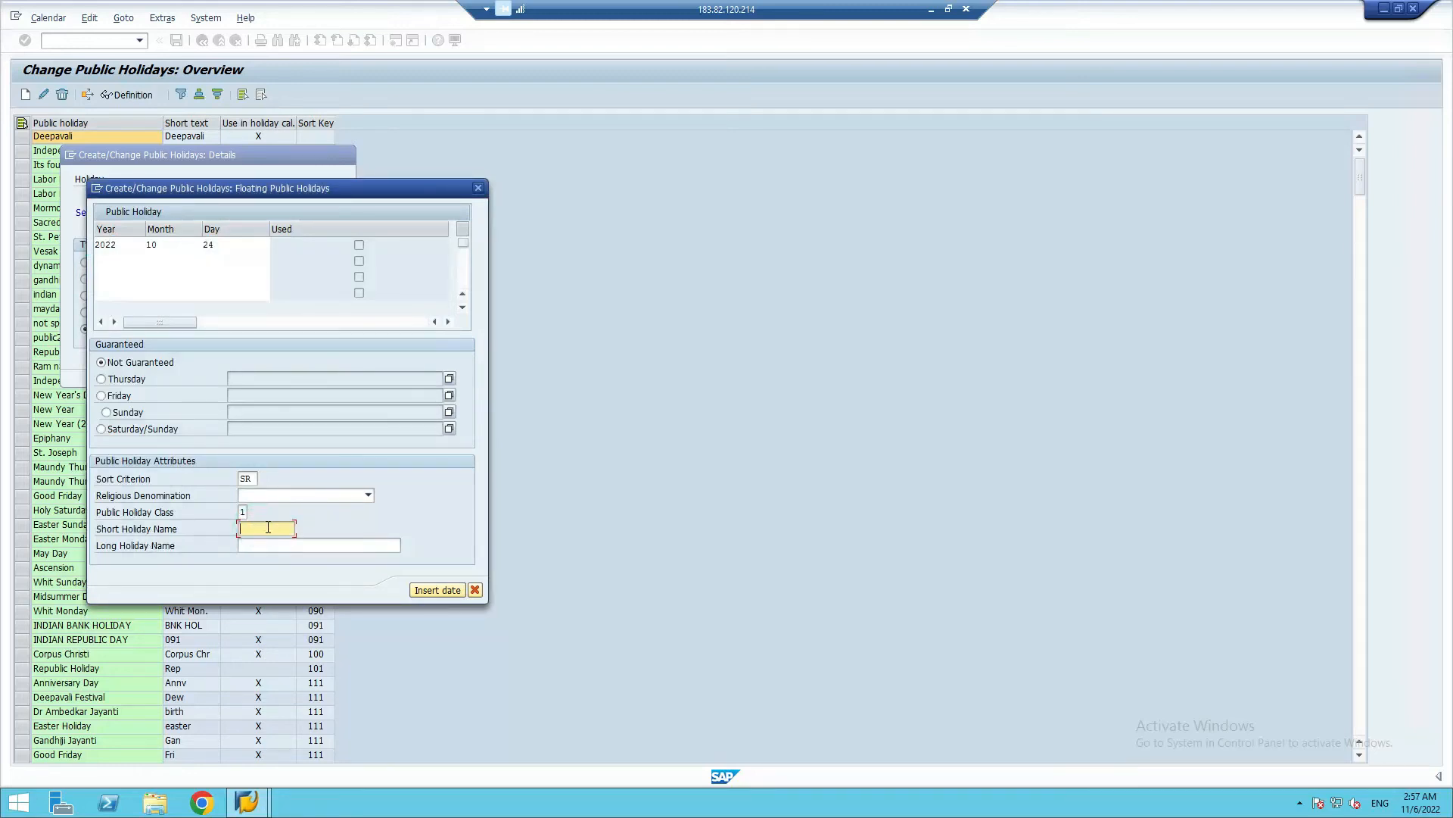
text(D)
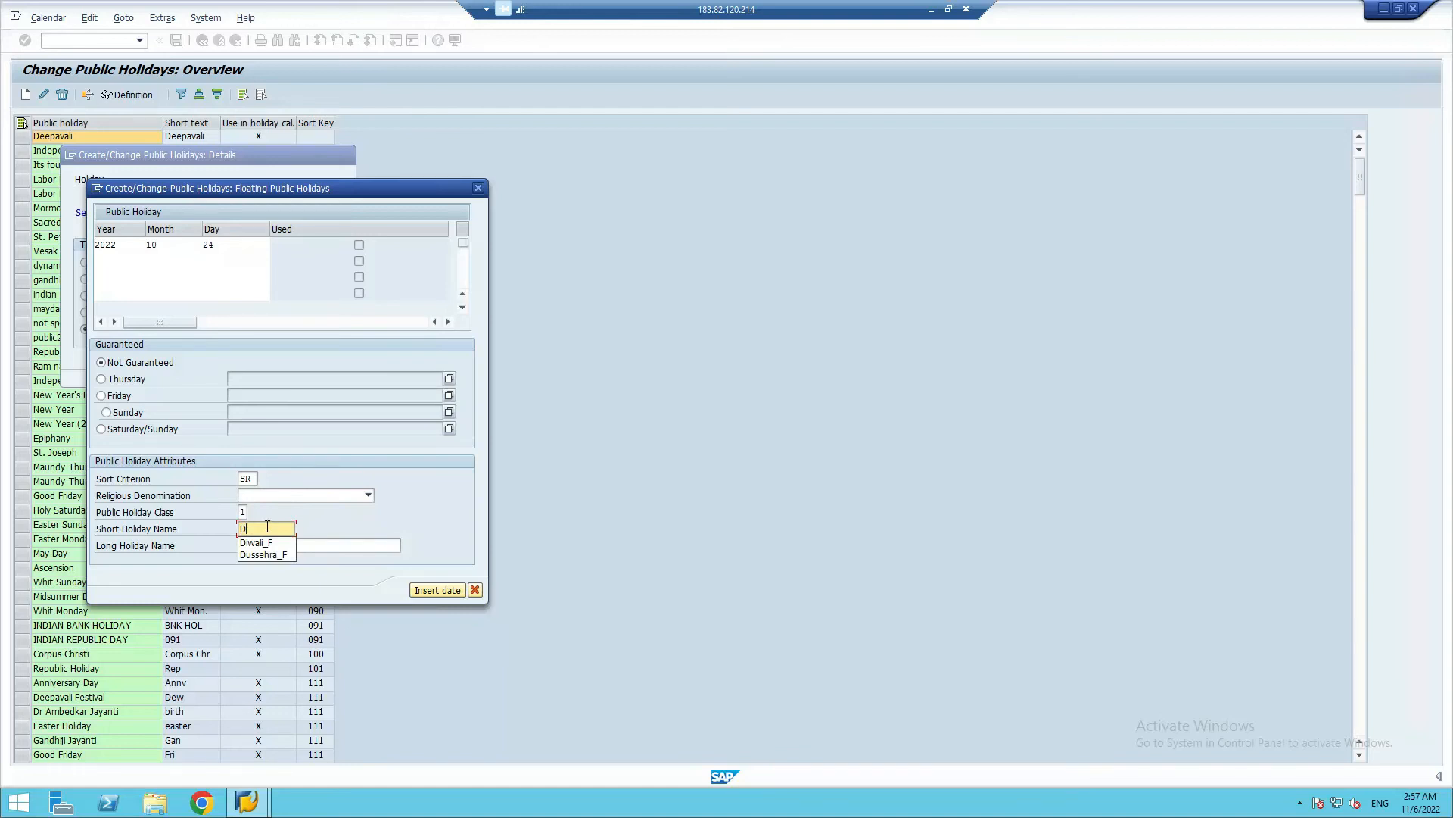
click(257, 542)
Set the Diwali holiday's long holiday name to "Diwali Festival (SR_Nov 2022)"
click(258, 545)
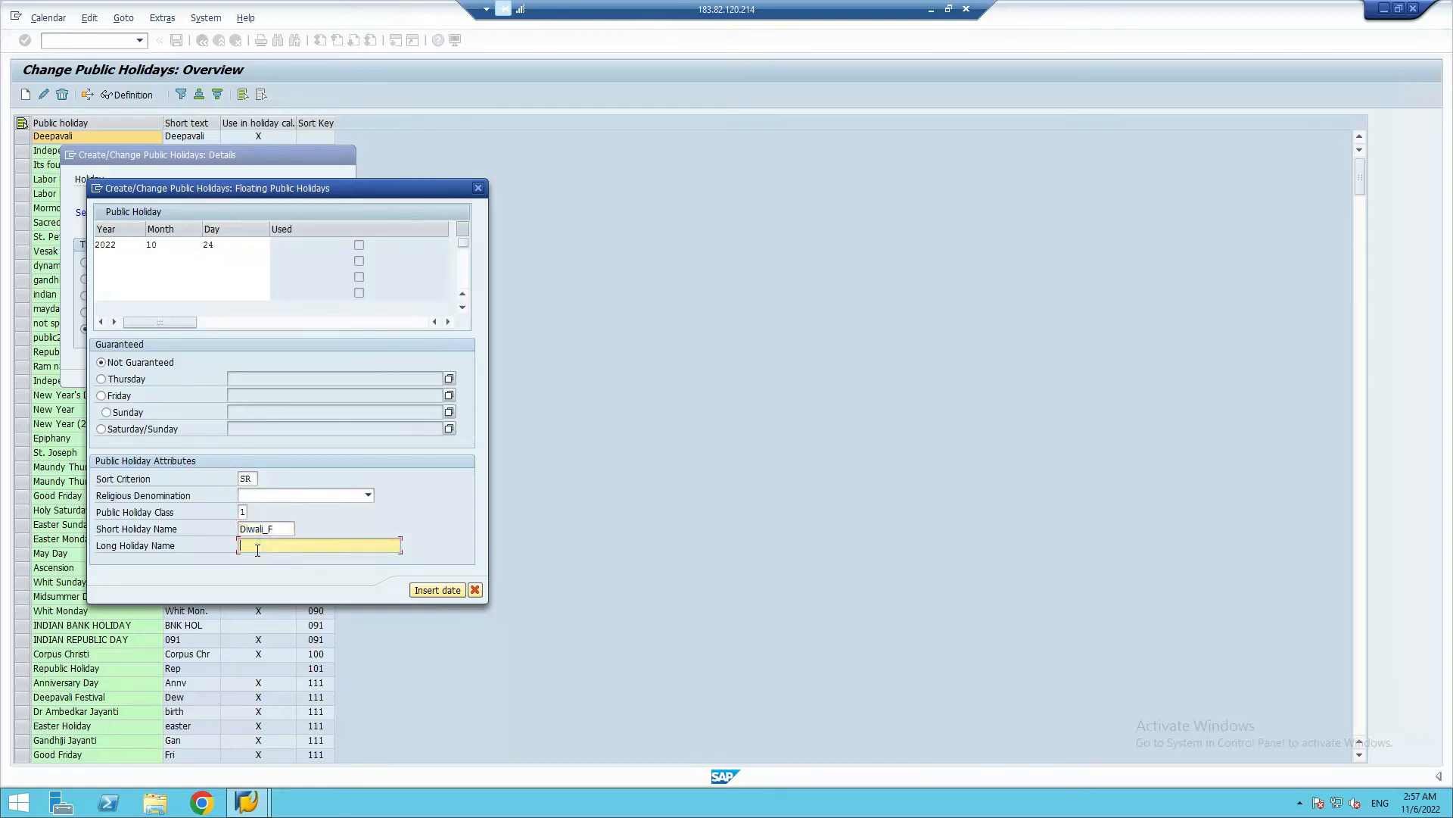
text(Diwali Festival)
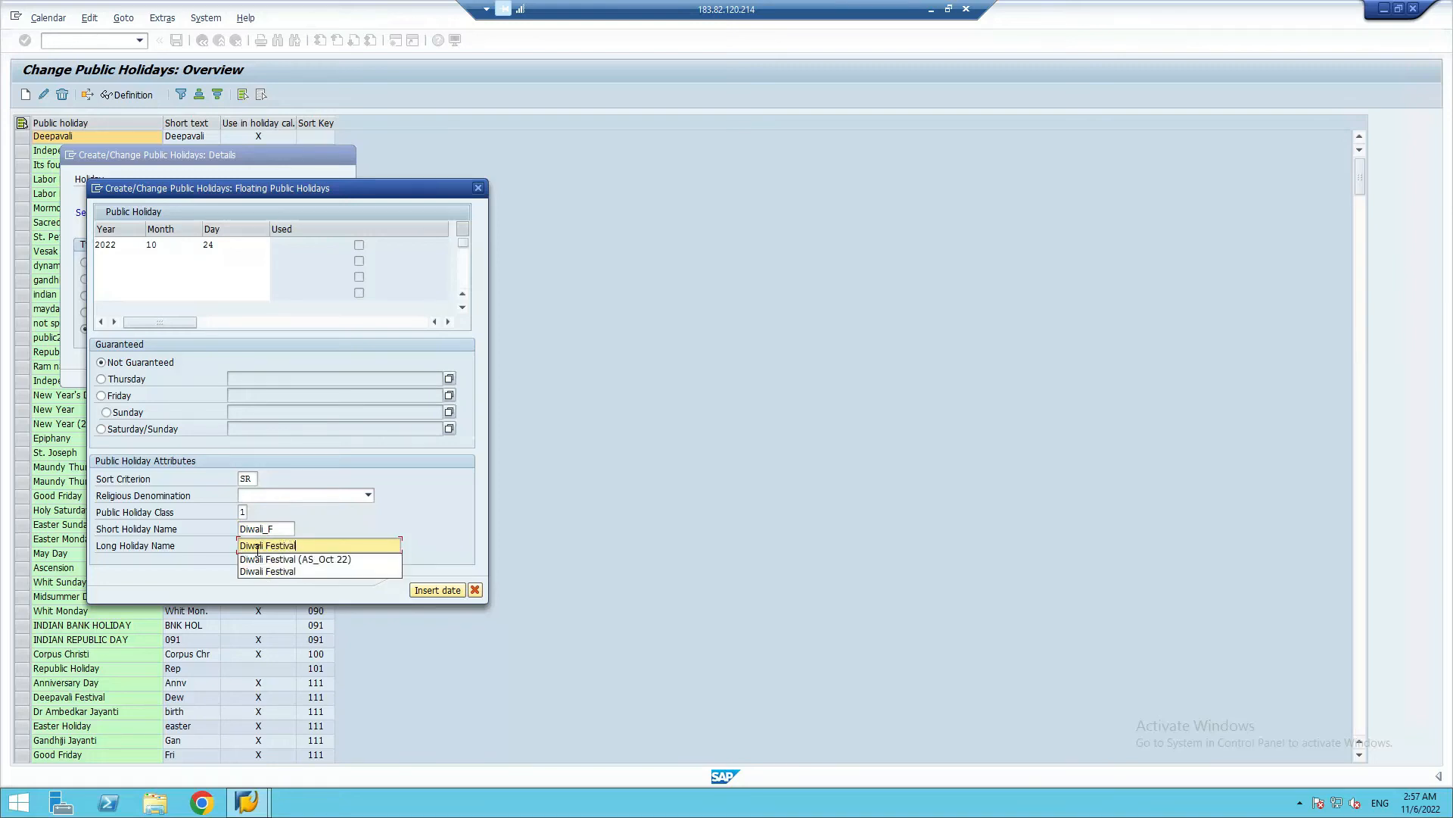
text( (S)
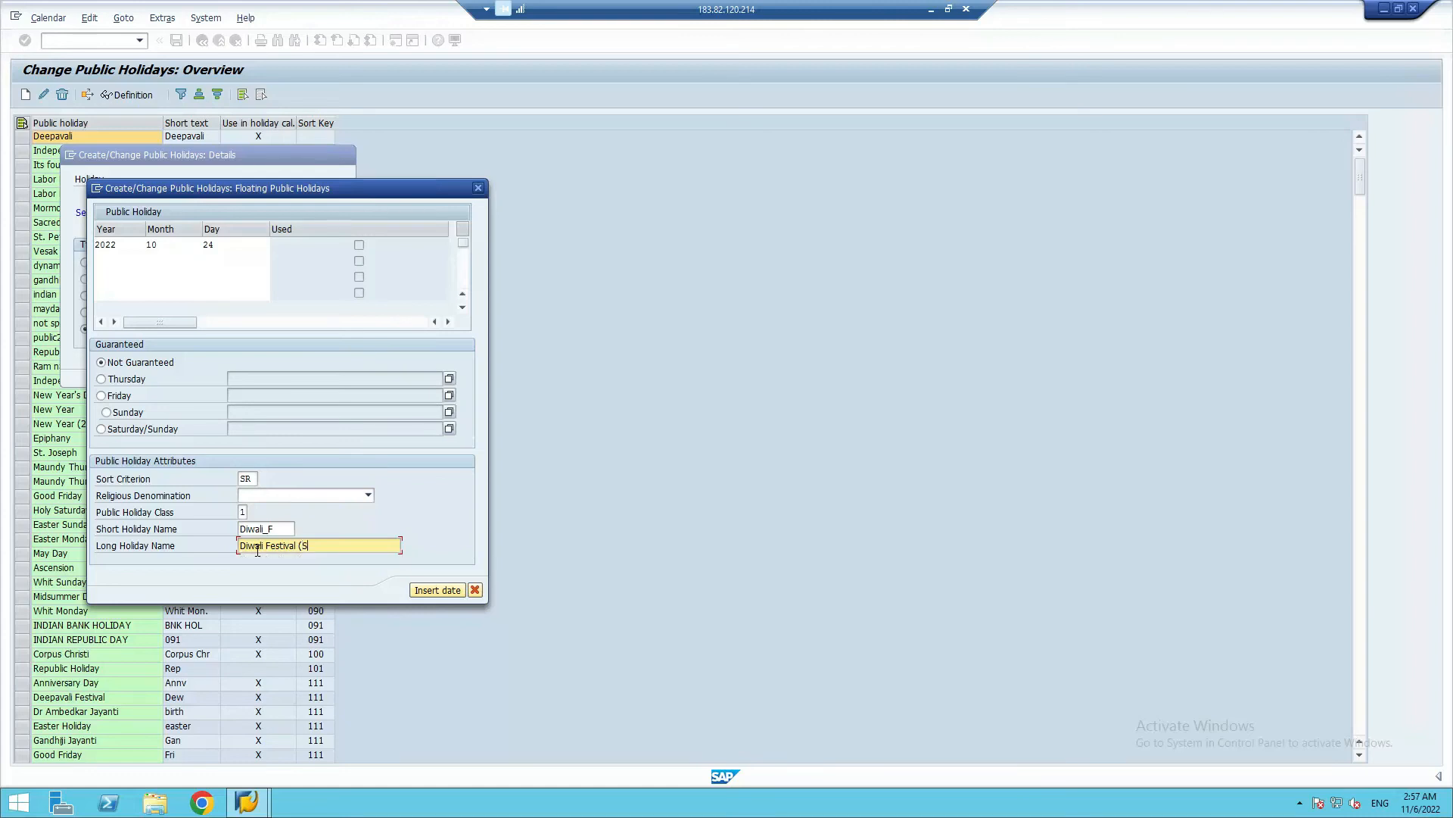
text(R_Nov 2022))
Insert the date for the Diwali floating holiday and create the holiday, accepting the transport note
click(439, 592)
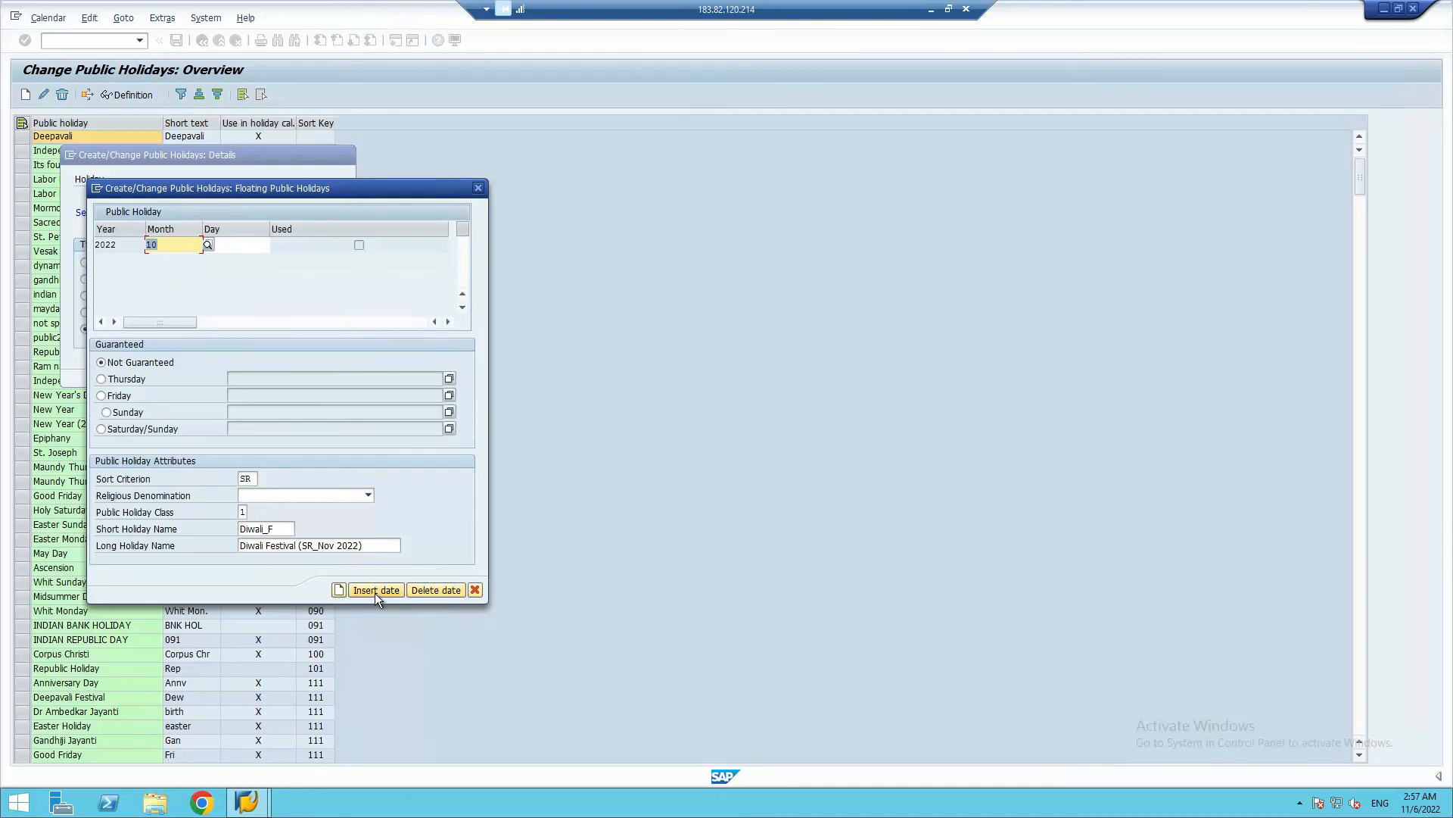
click(338, 589)
click(424, 457)
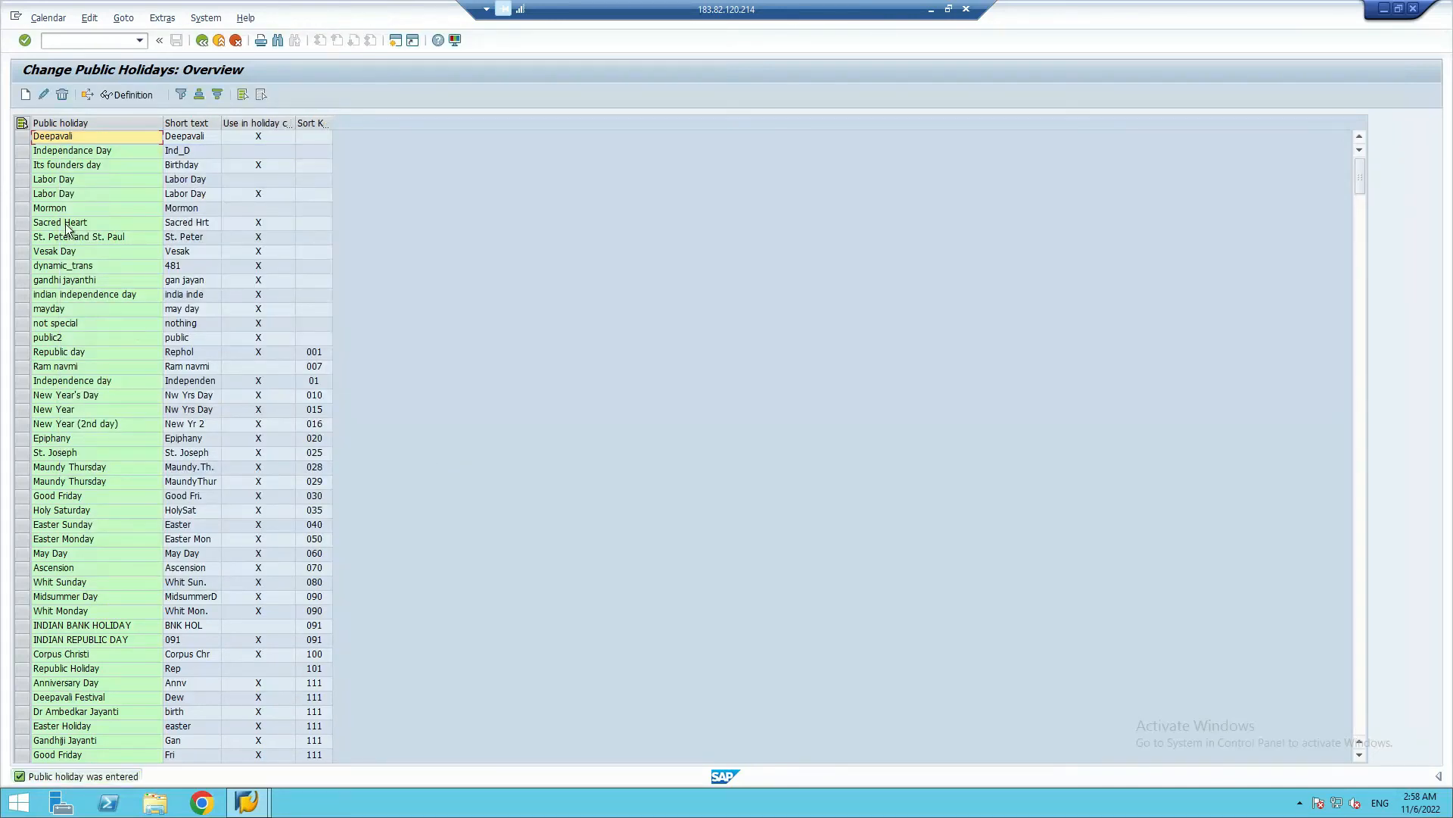
Start another floating public holiday and give it the date year 2022, month 10 (October), day 05
click(26, 95)
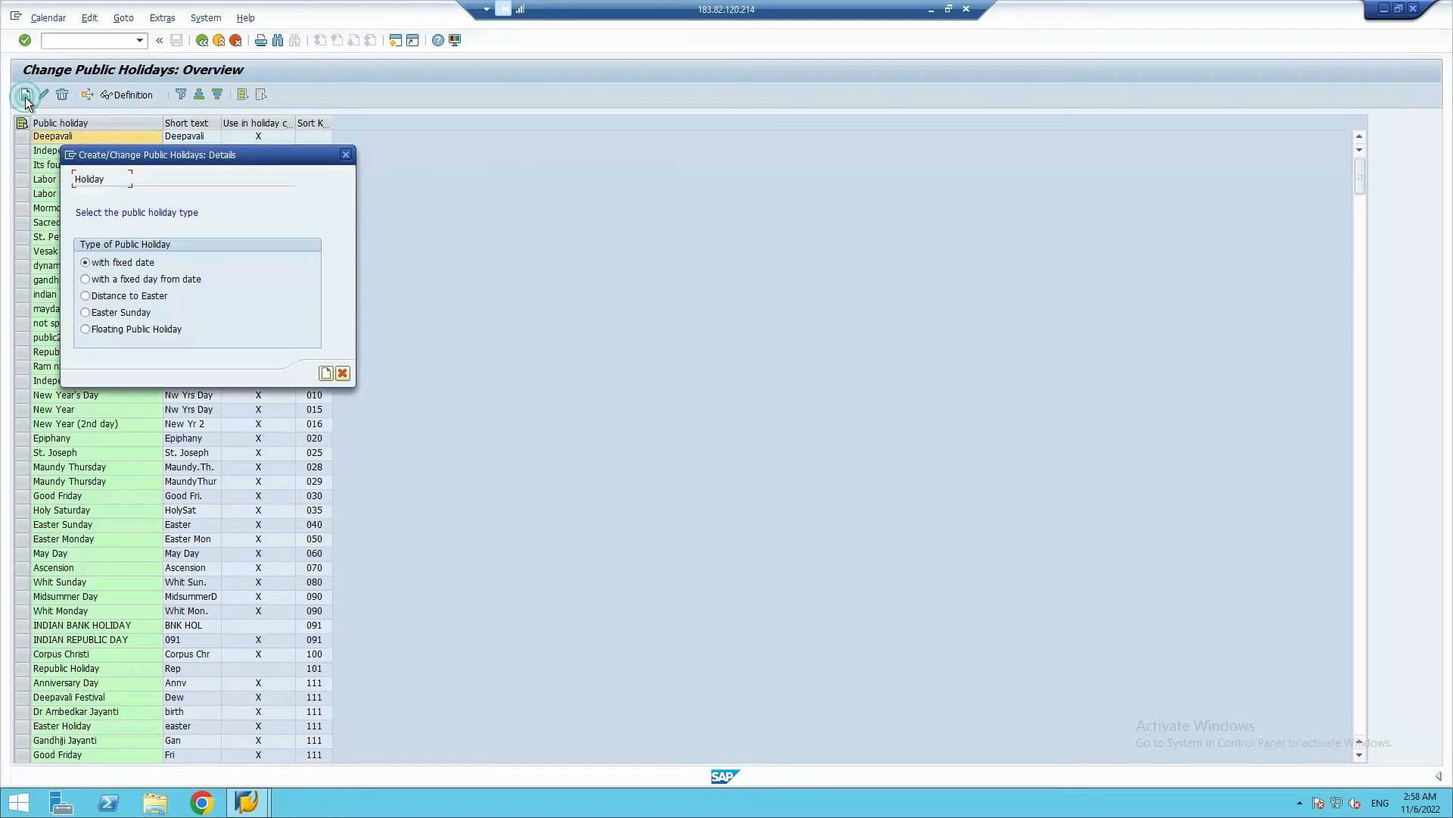
click(84, 329)
click(325, 374)
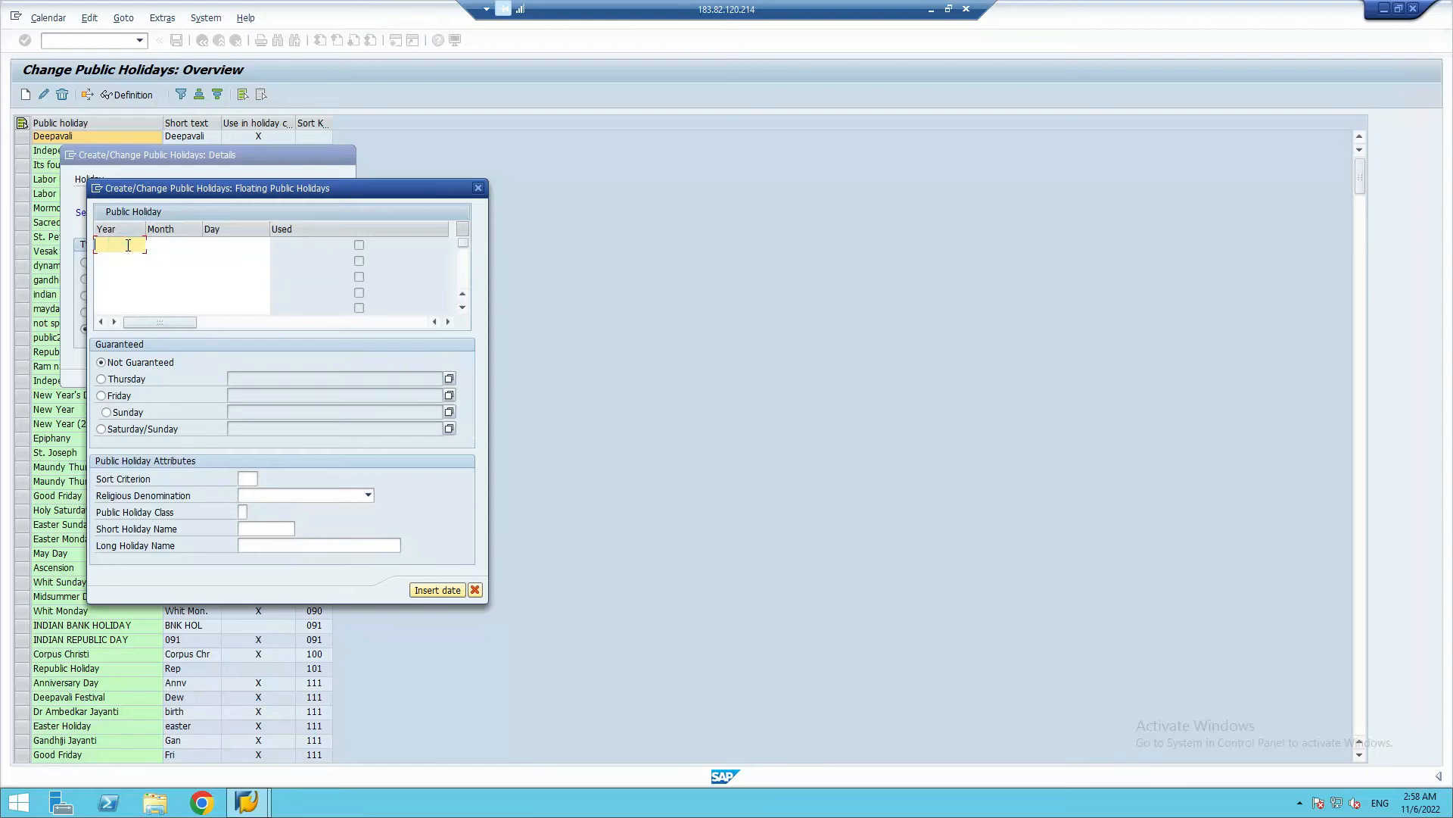
text(2022)
click(180, 241)
text(10)
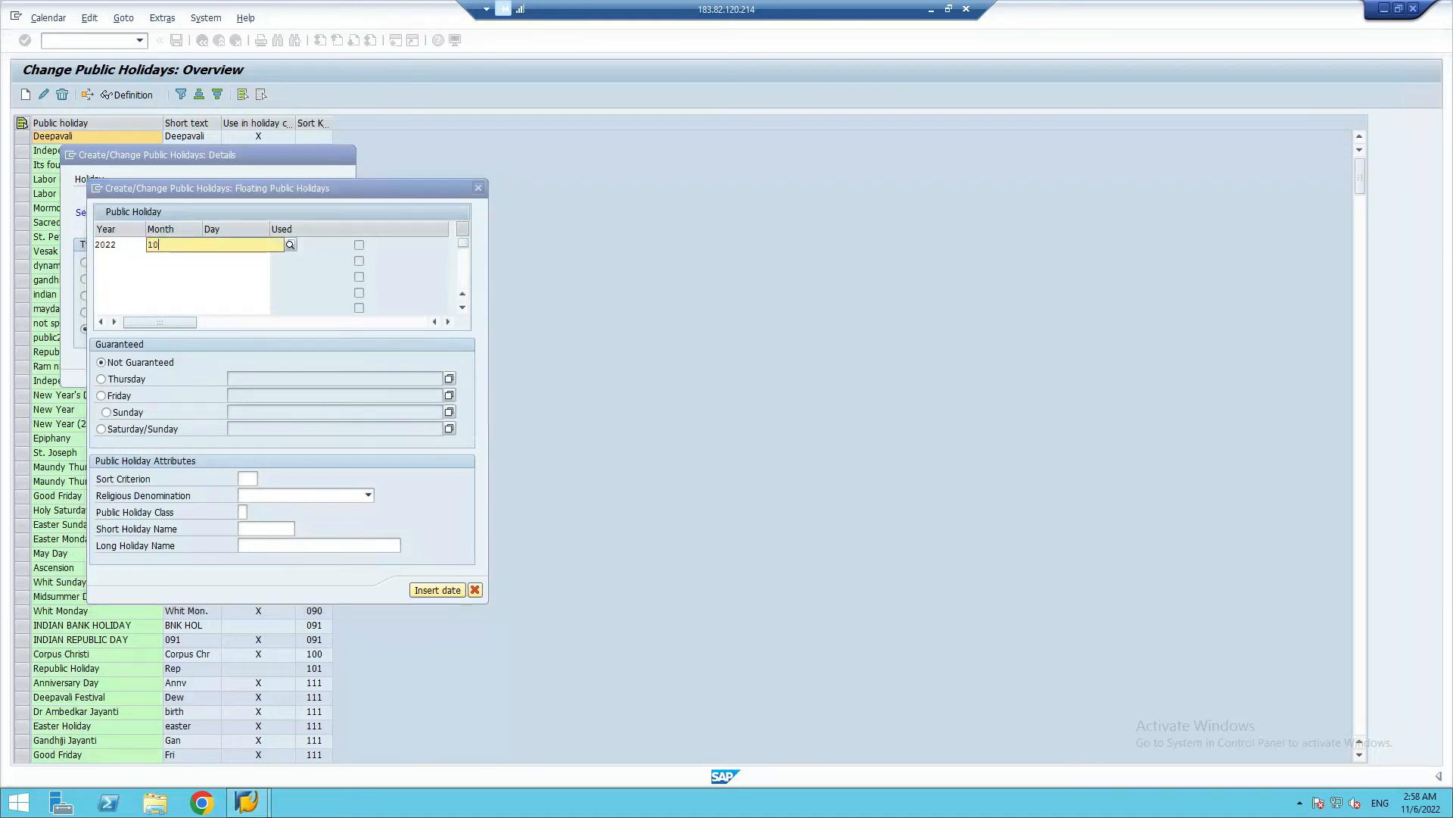
click(178, 271)
click(223, 246)
text(05)
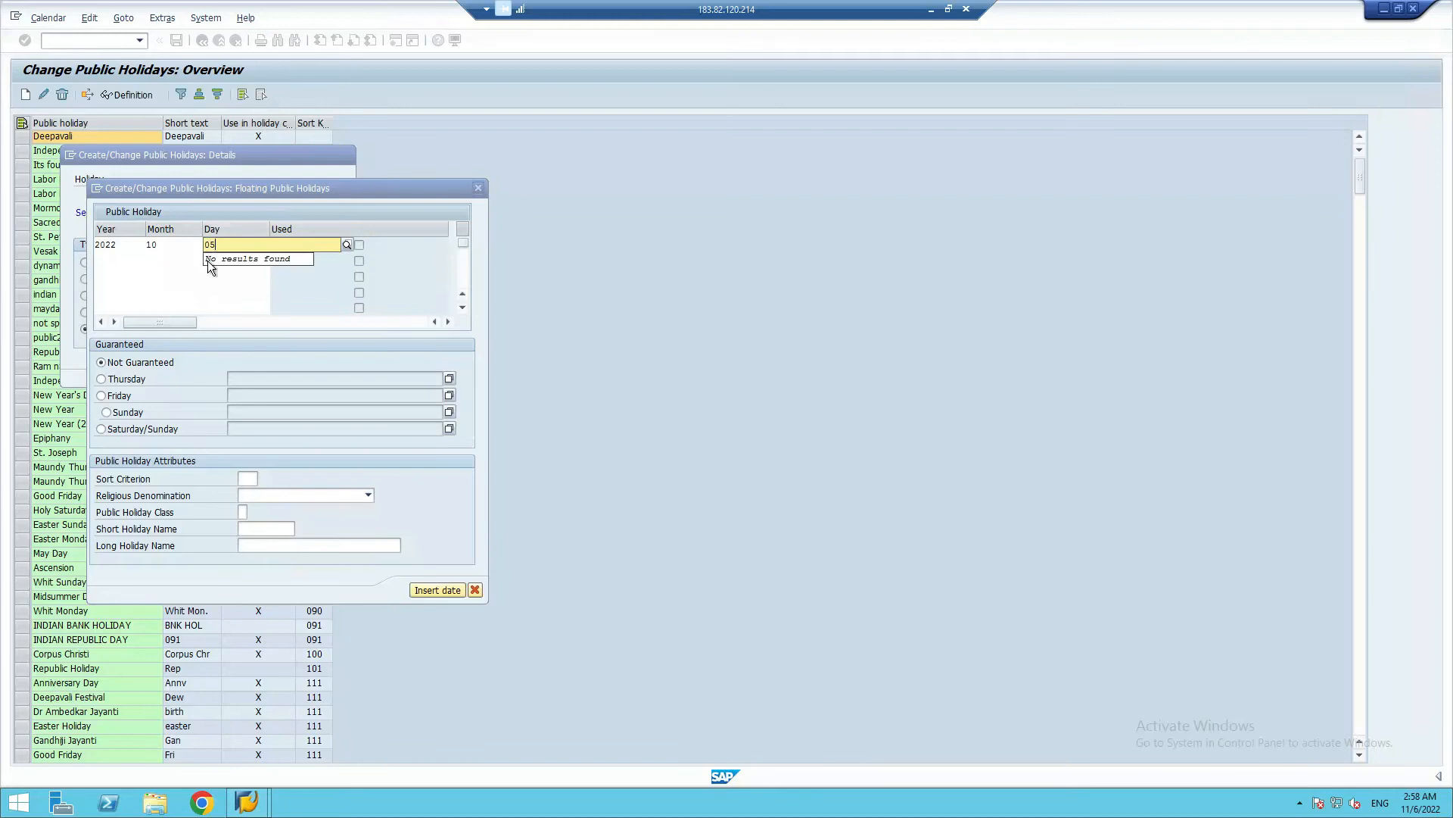
click(223, 290)
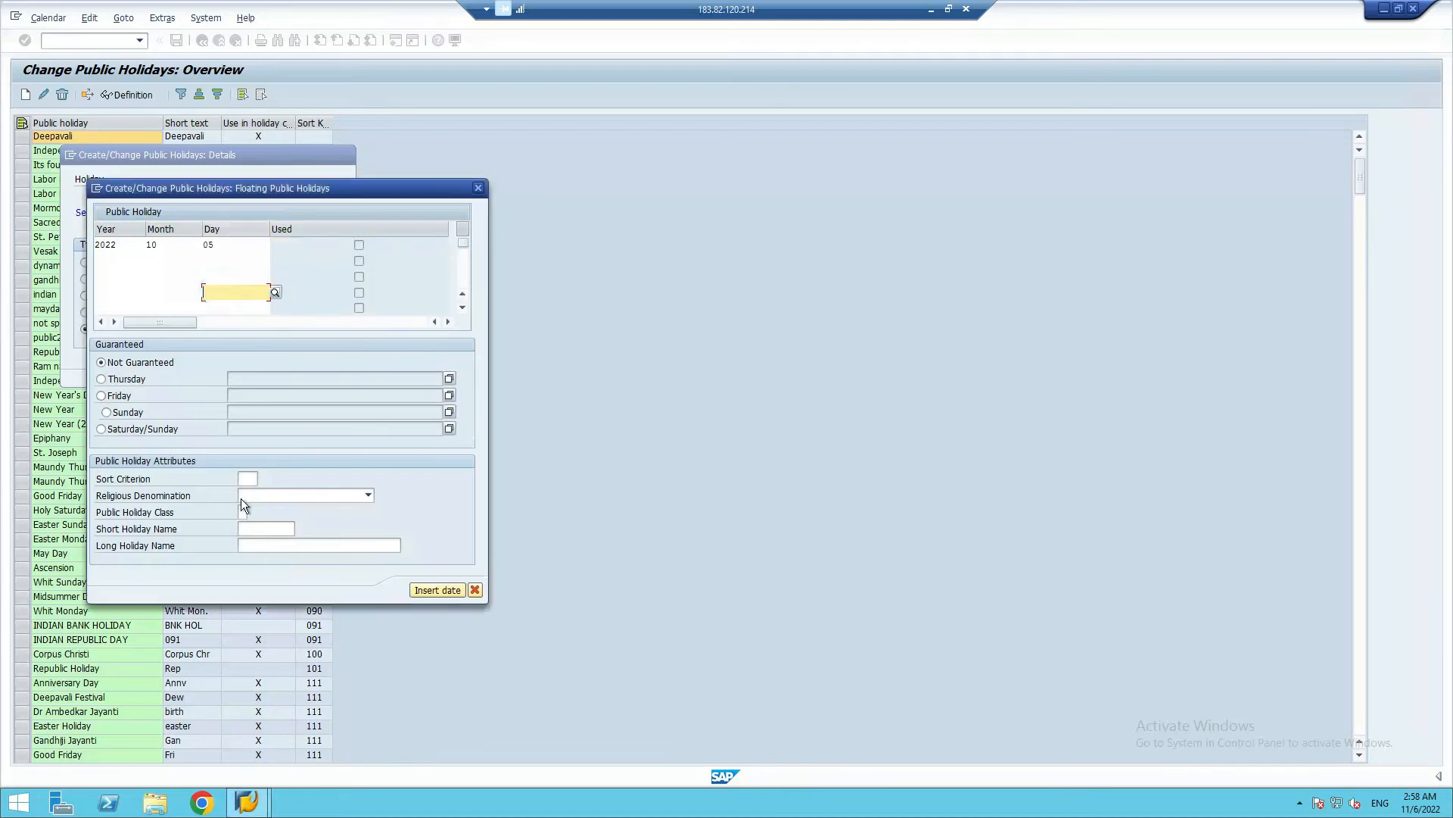
Give the 5 October floating holiday sort criterion SR and public holiday class 1, ordinary public holiday
click(248, 481)
text(SR)
click(243, 512)
text(1)
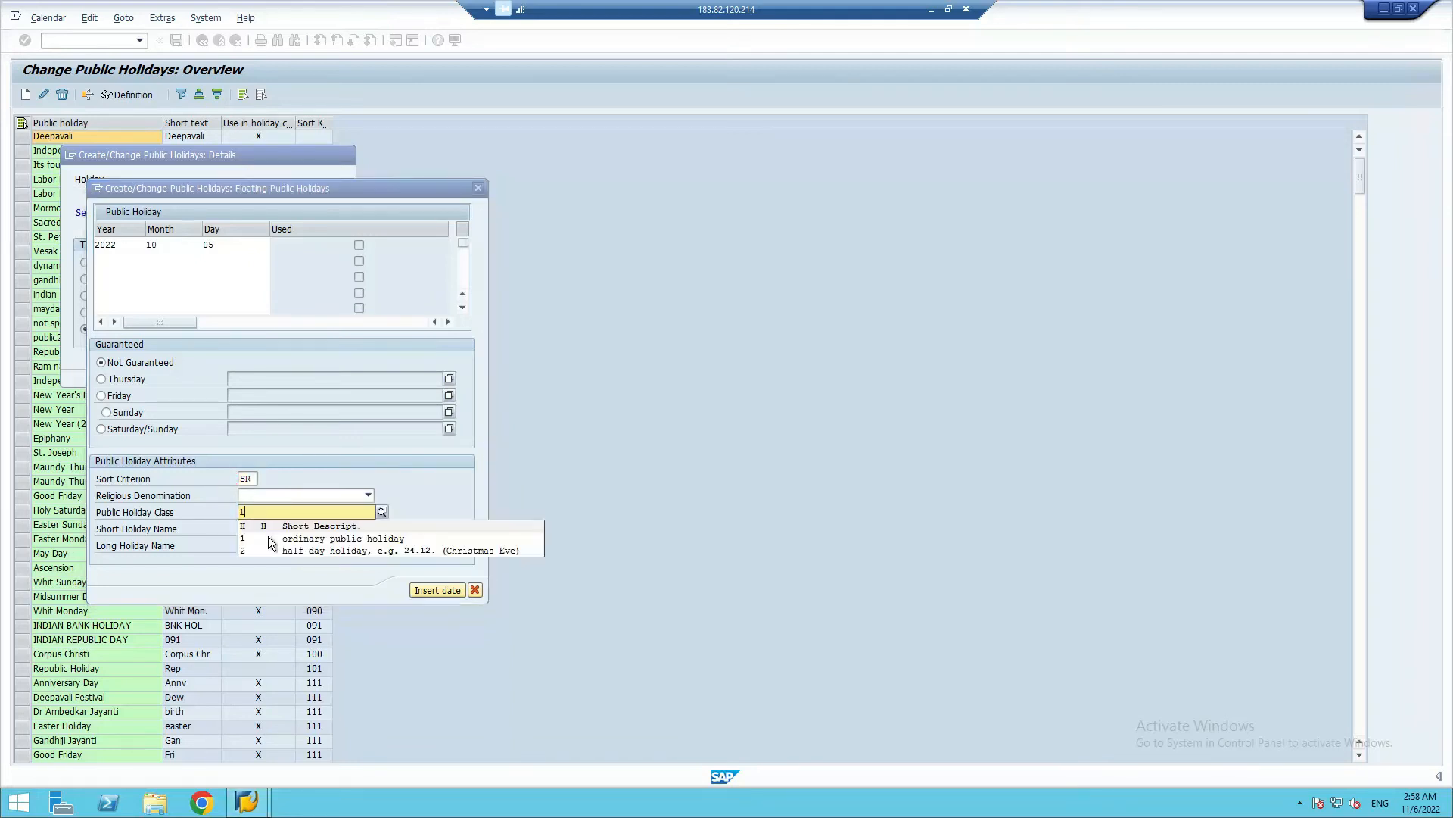
click(277, 538)
Set the 5 October floating holiday's short holiday name to Dussehra_F
click(244, 528)
text(Duss)
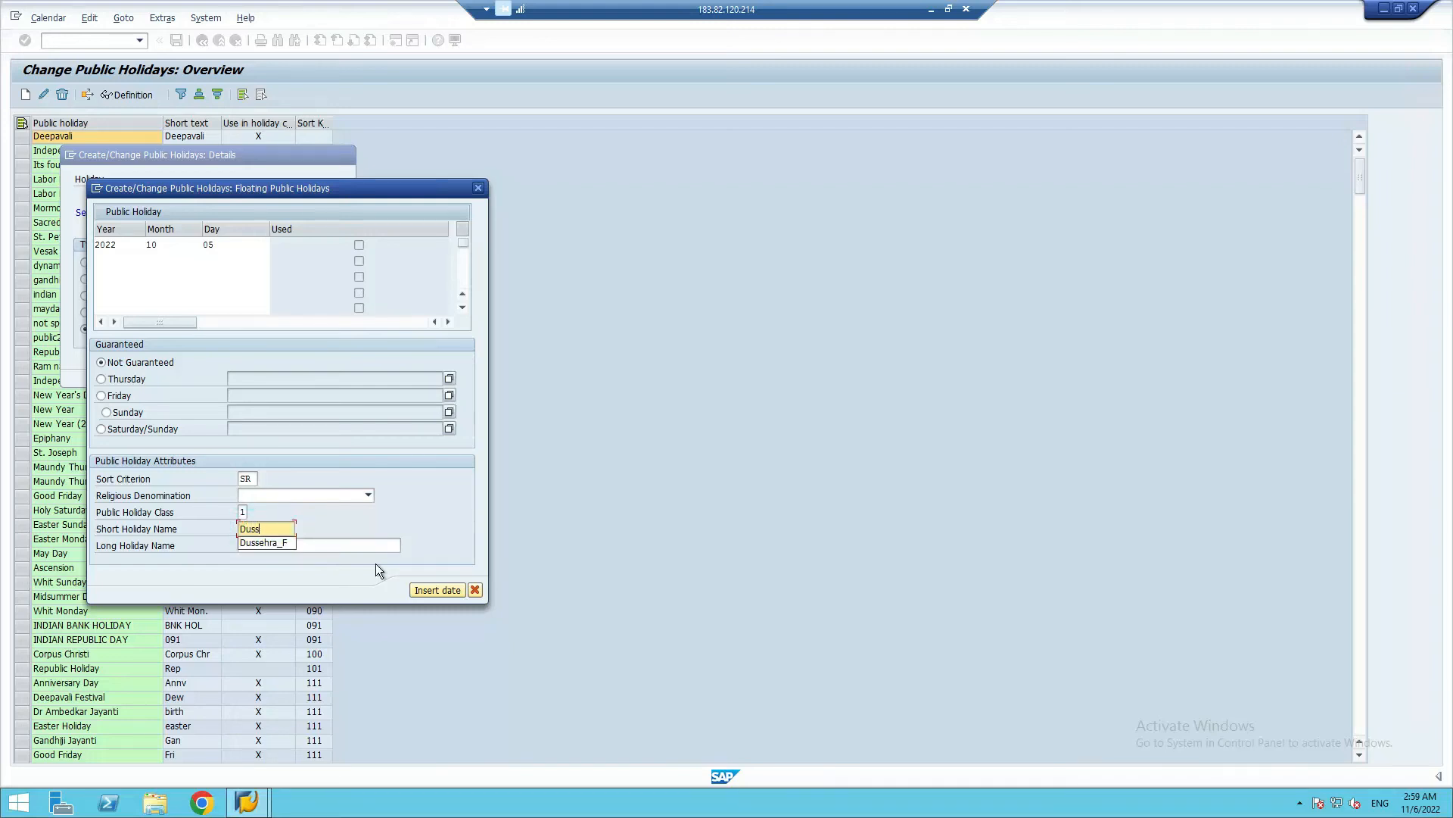
text(ehra_F)
click(296, 545)
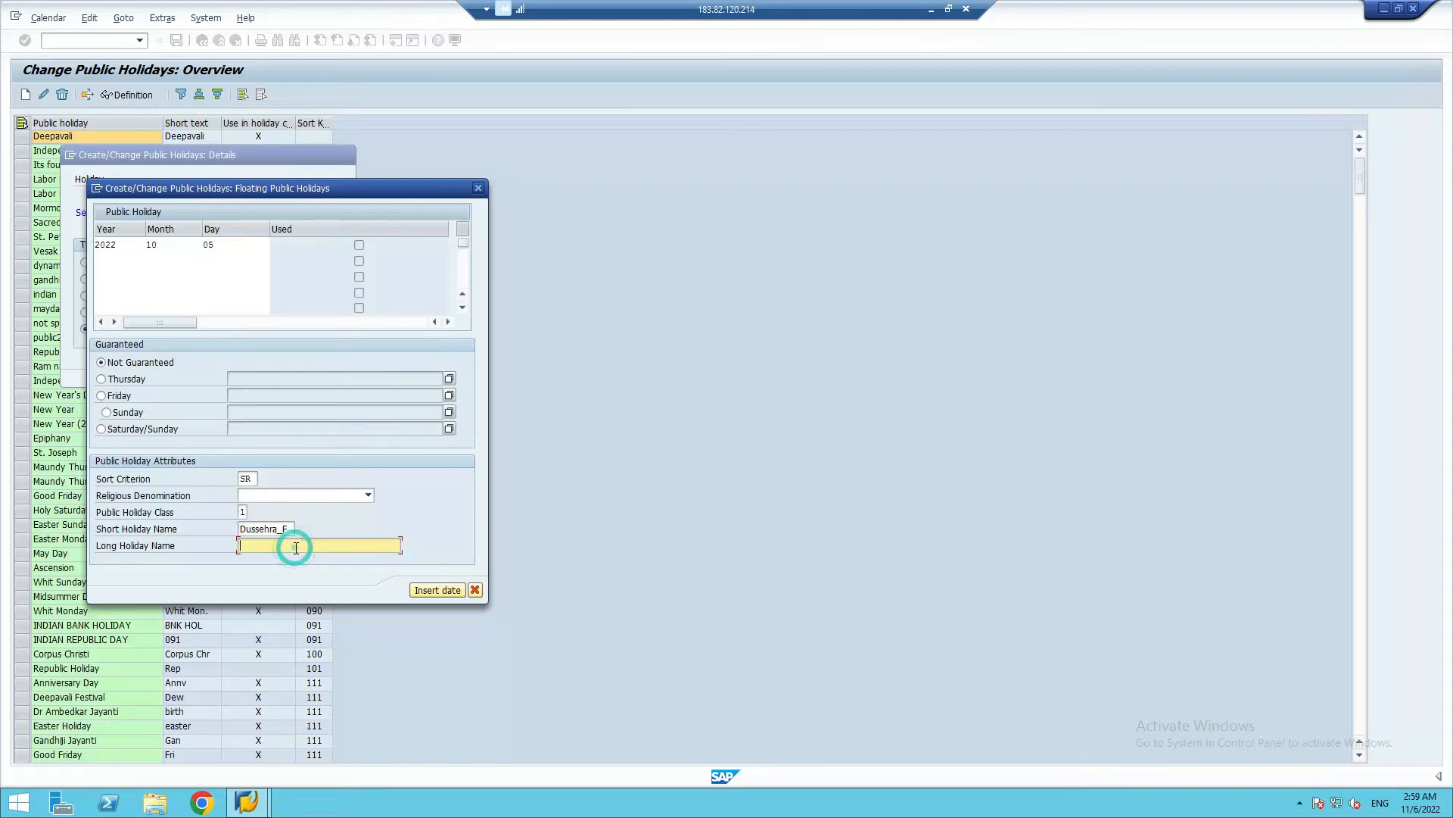
Set the long holiday name to Dussehra Festival, then insert the date and create the floating holiday
text(Dussehra)
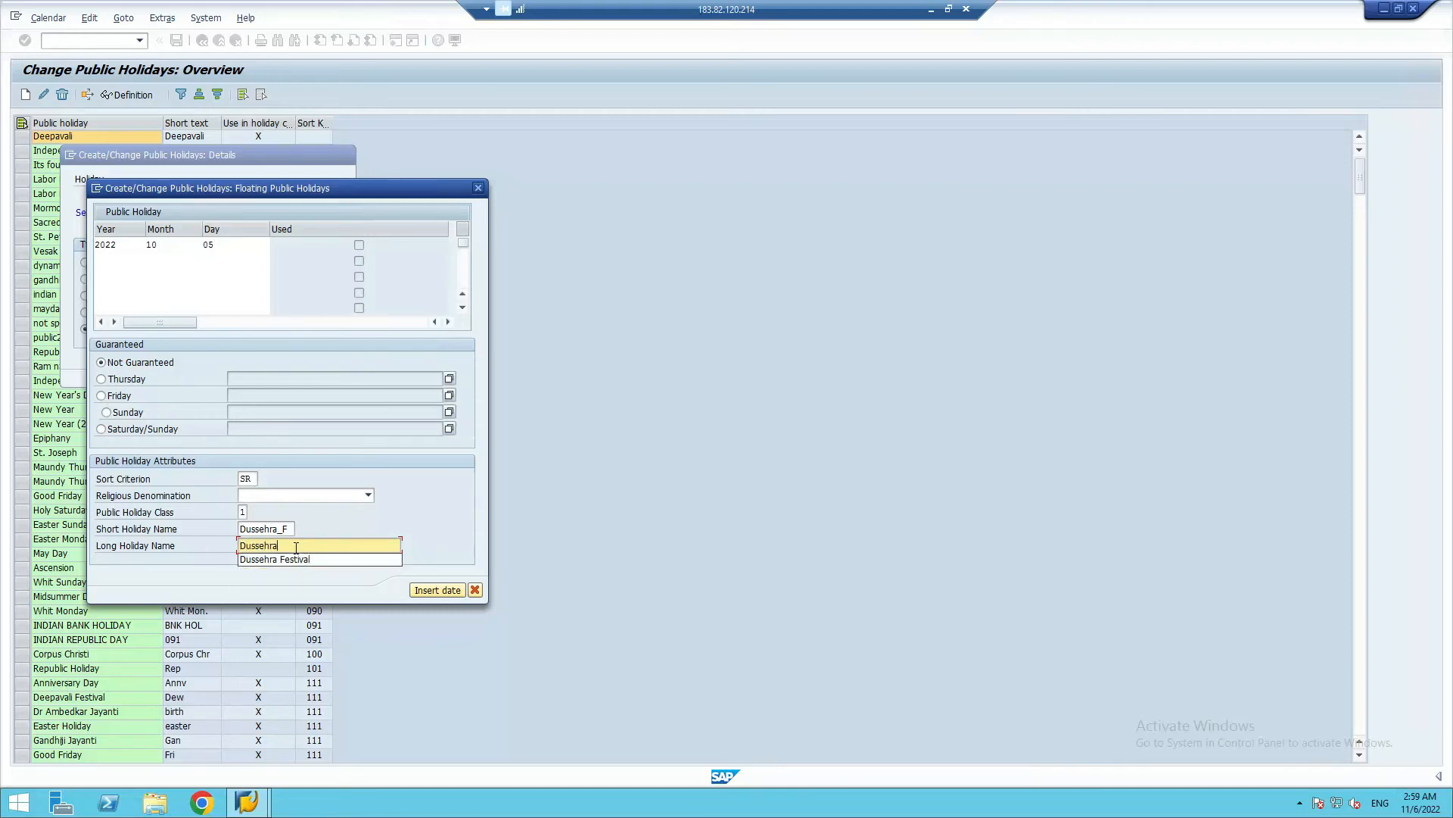
text( Festival)
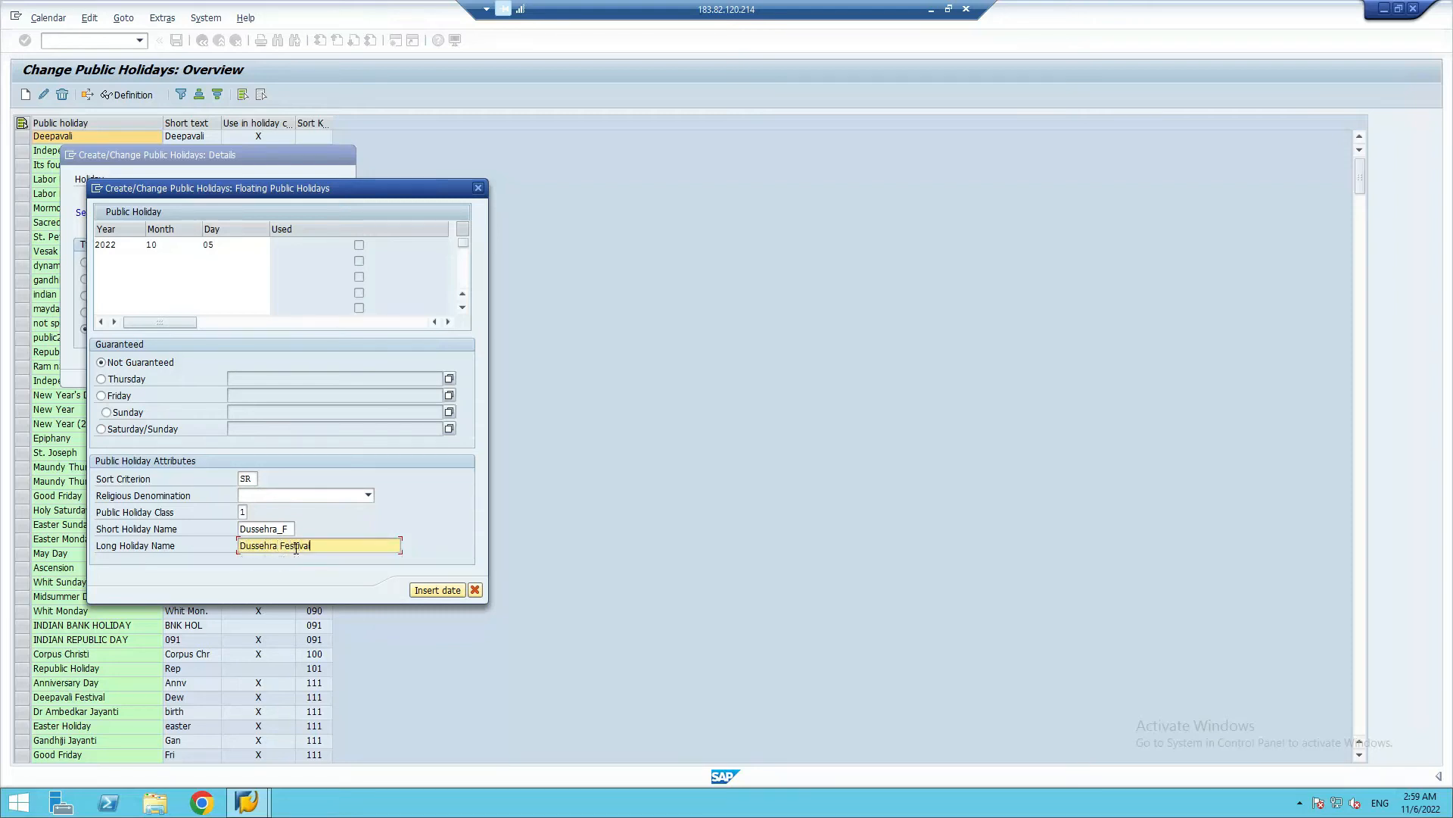
click(435, 594)
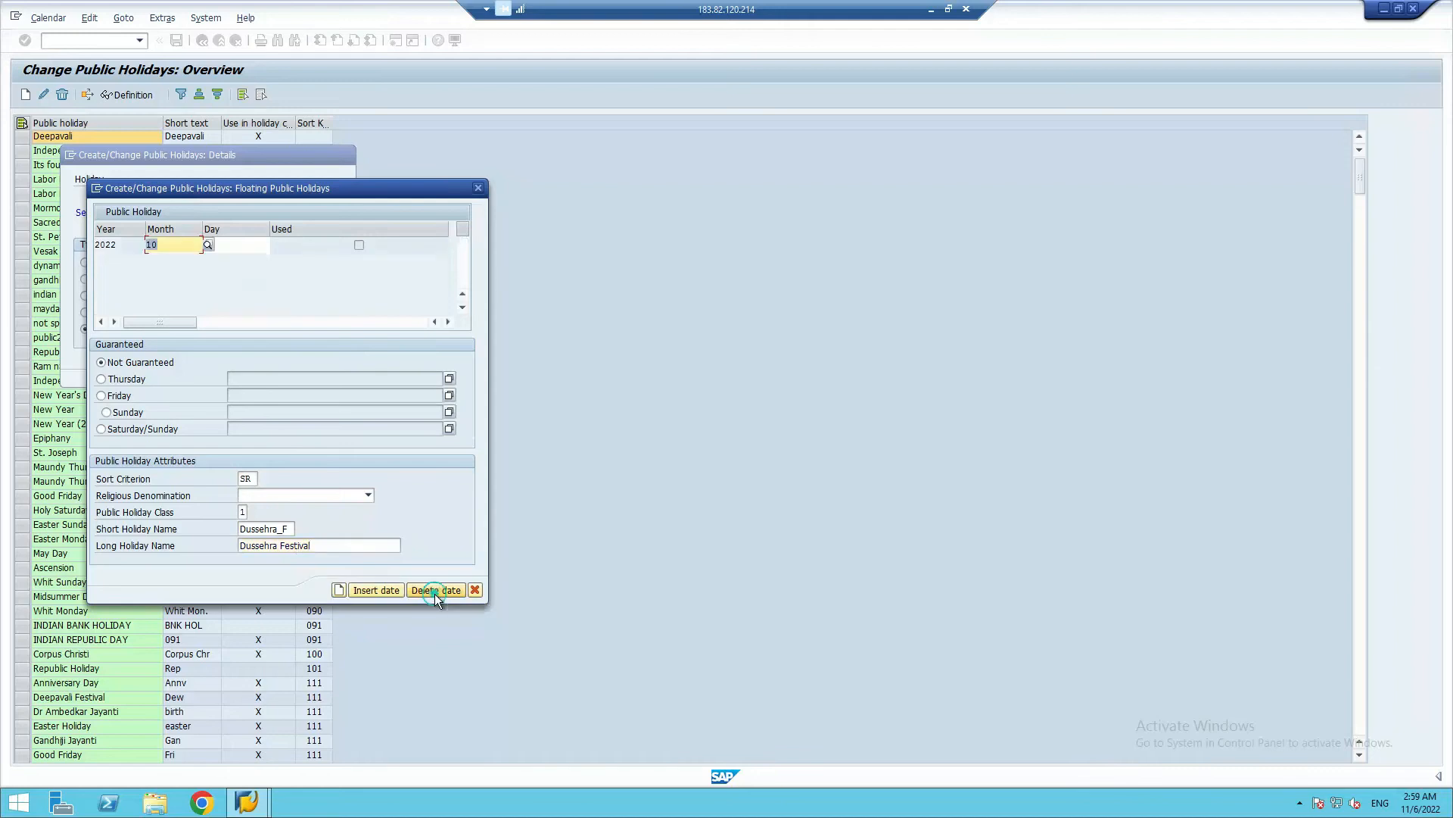
click(338, 590)
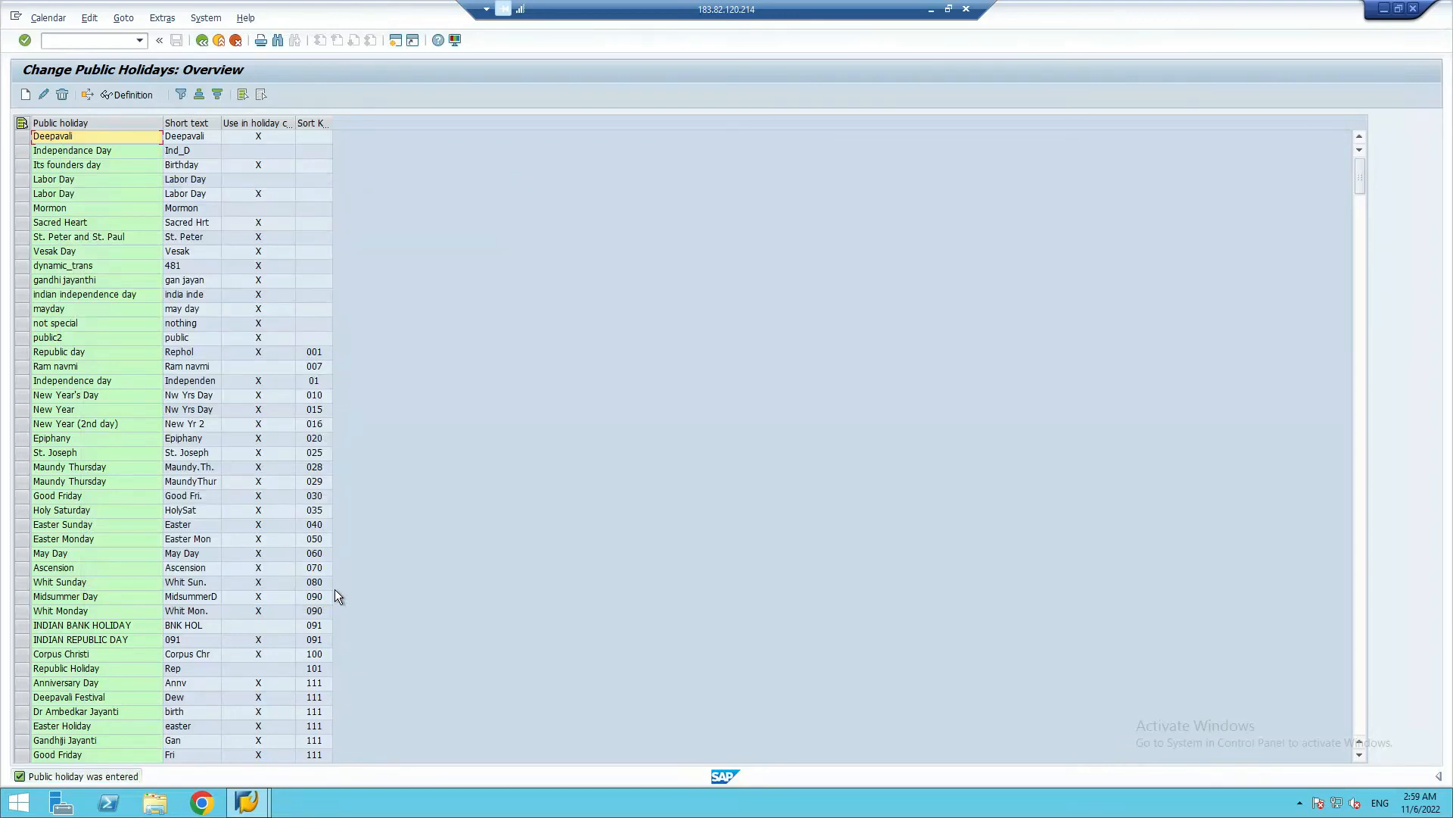
Return to the SAP Calendar main menu and open the holiday calendar overview in change mode
click(202, 40)
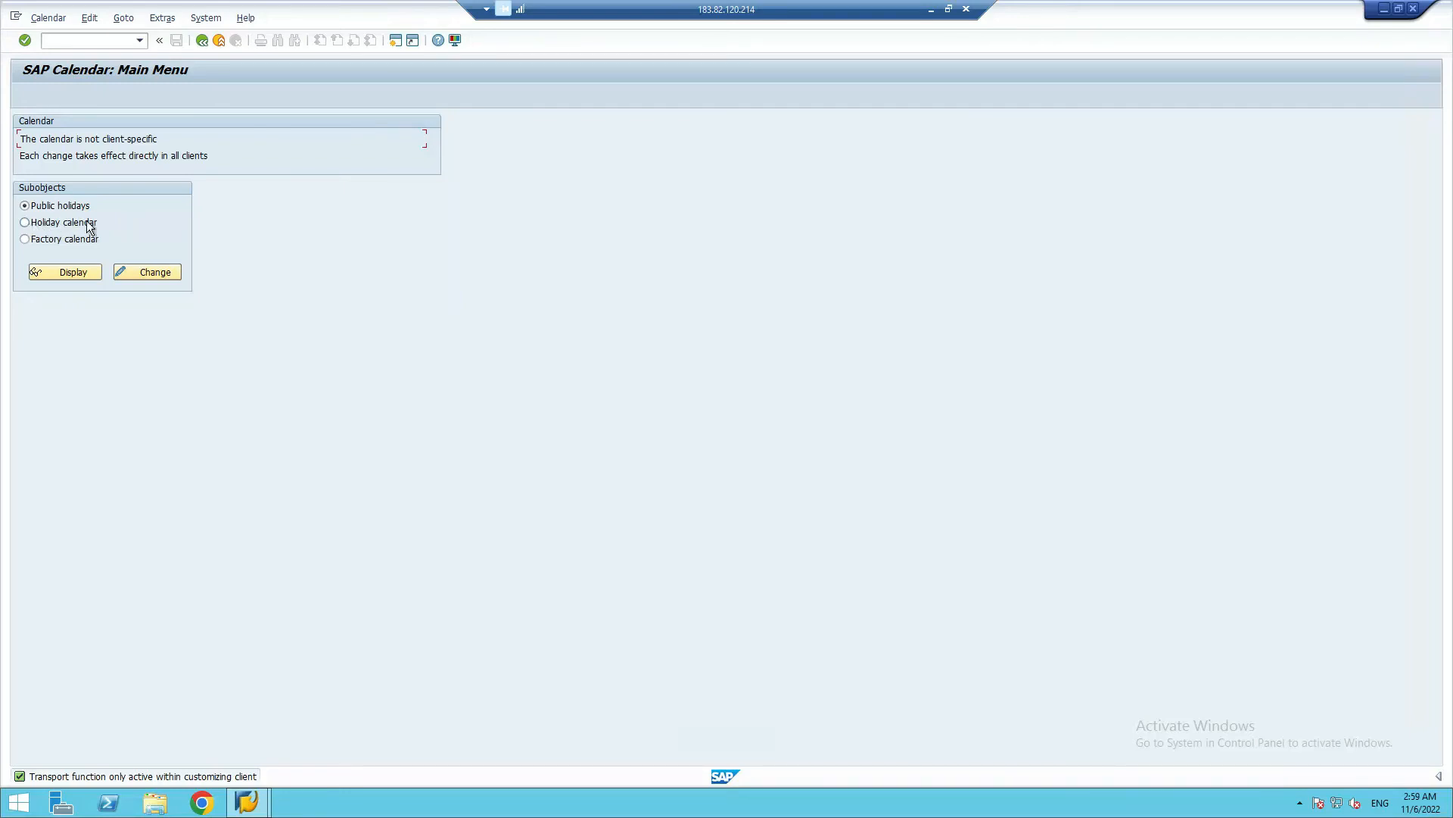
click(24, 222)
click(80, 272)
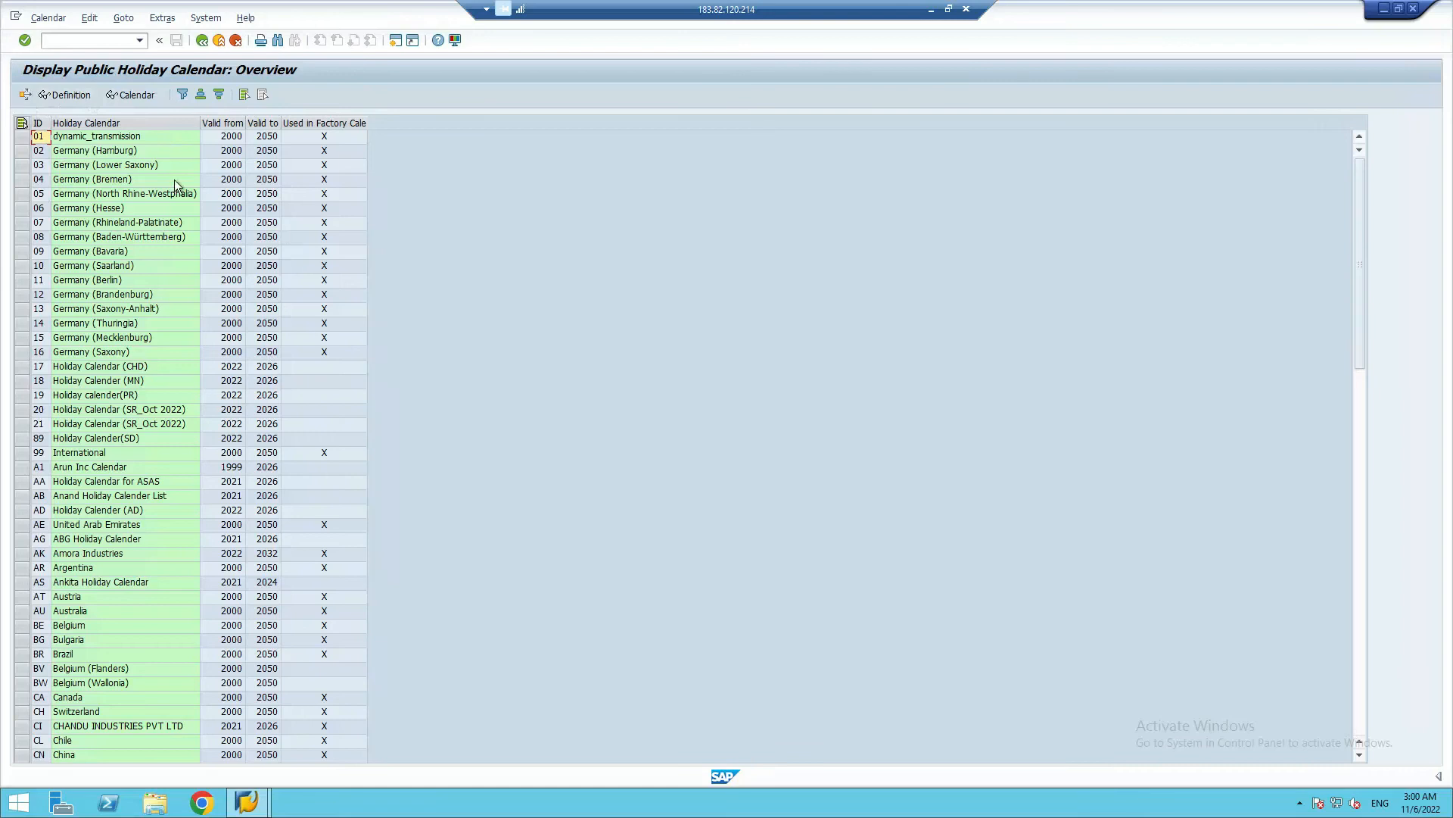
click(203, 43)
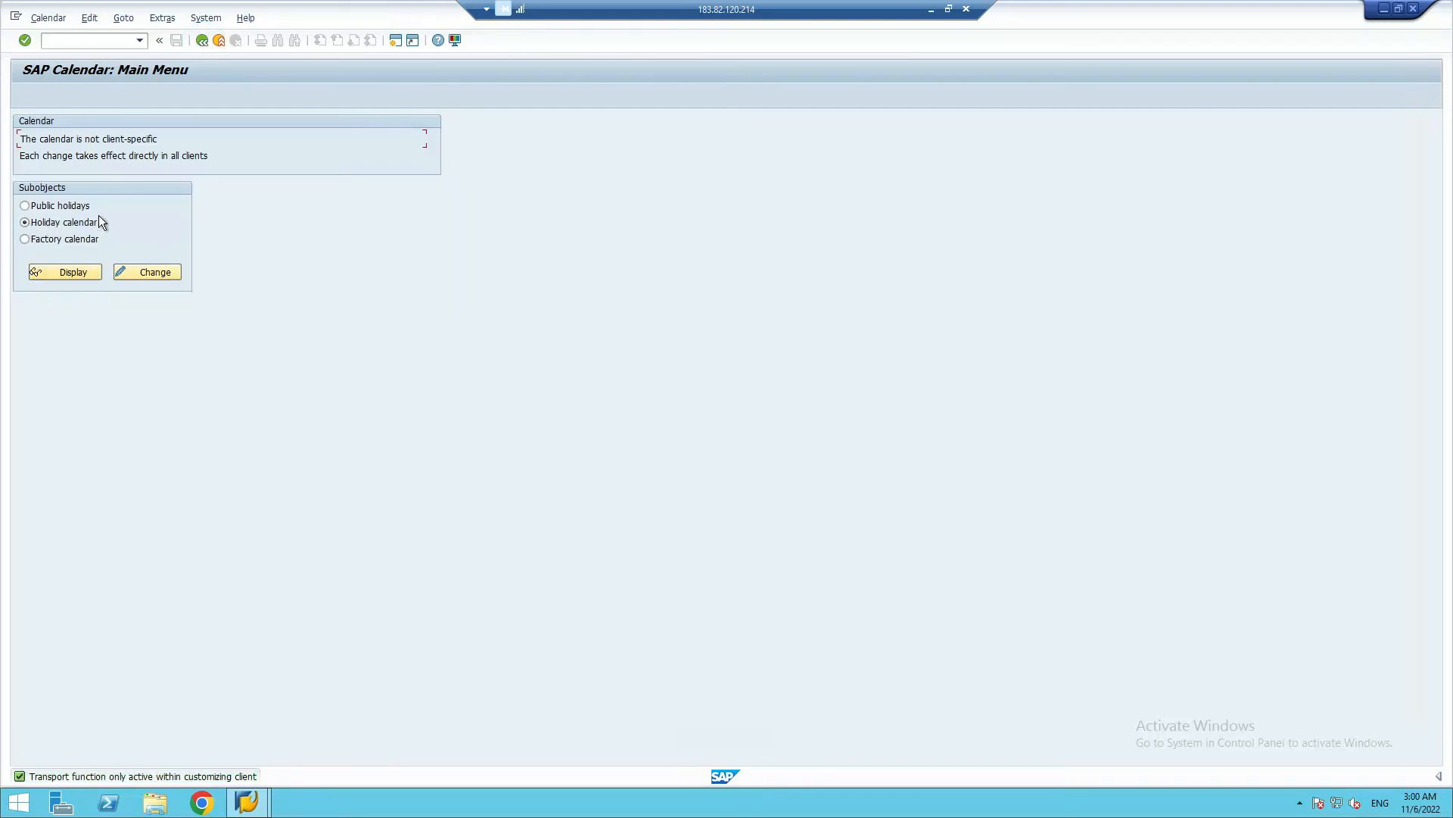
click(140, 273)
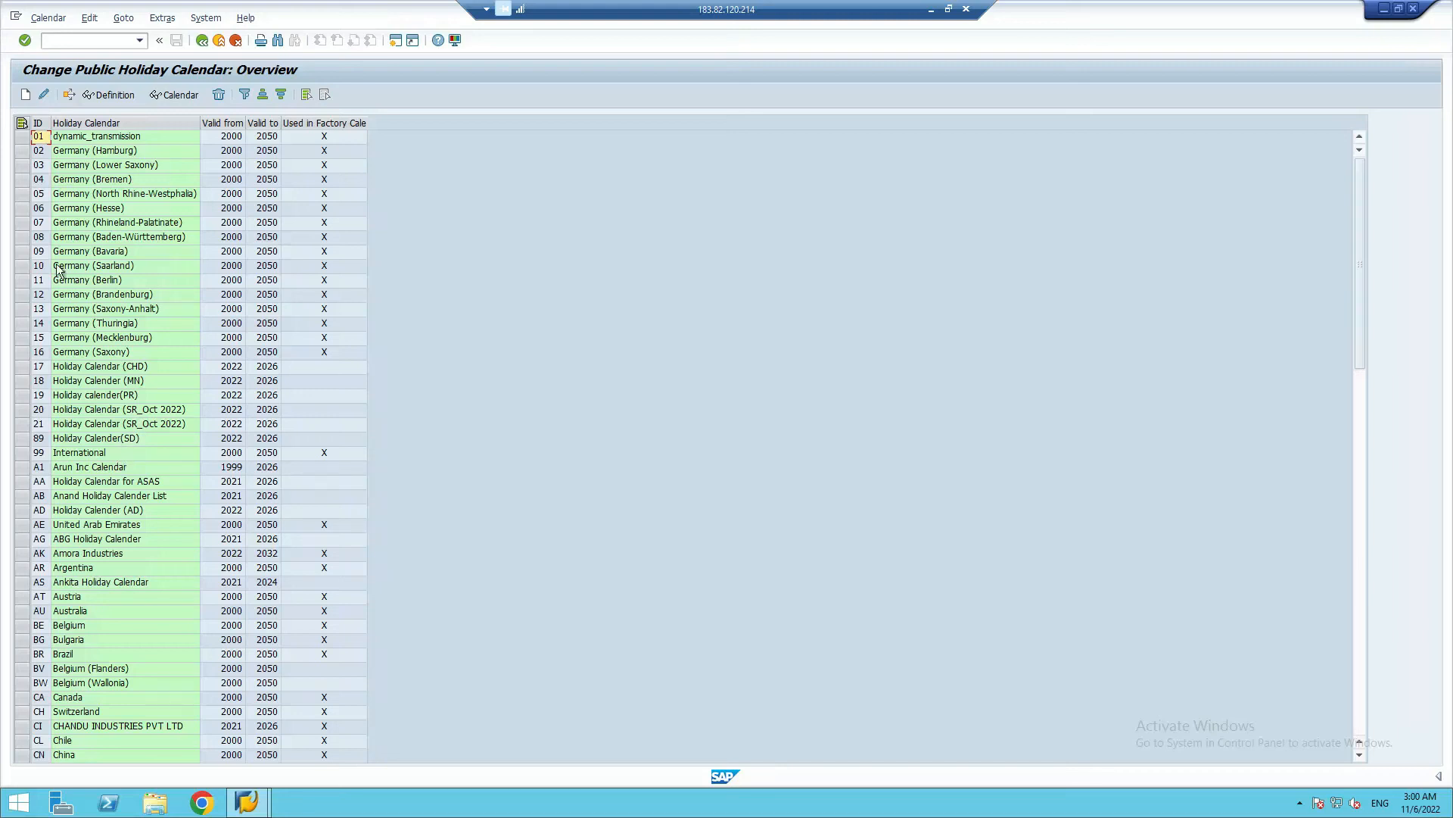
Look through the IDs of the existing holiday calendars for one that is still available
scroll(219, 418, down, 5)
scroll(219, 420, down, 15)
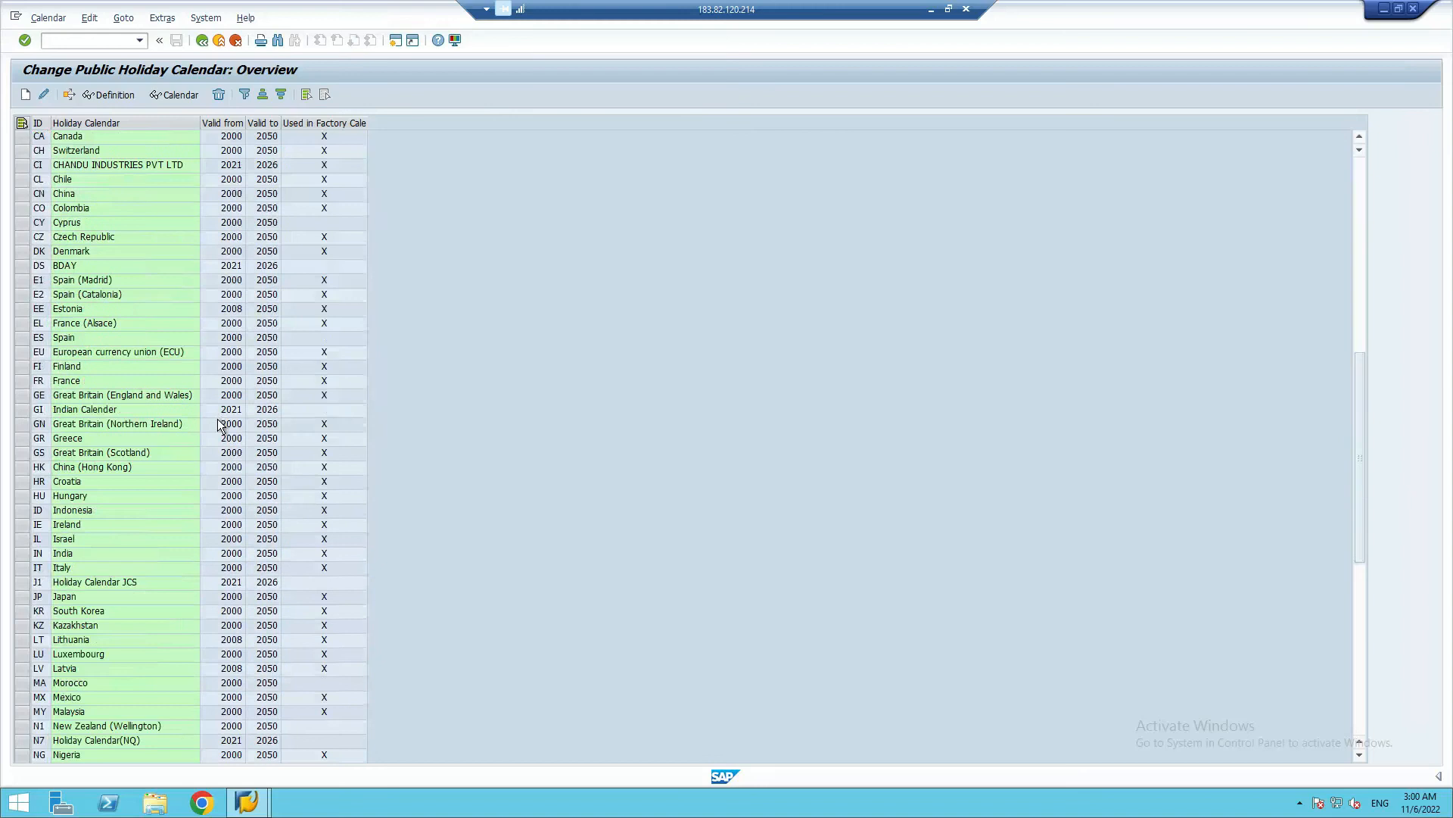
scroll(125, 439, up, 20)
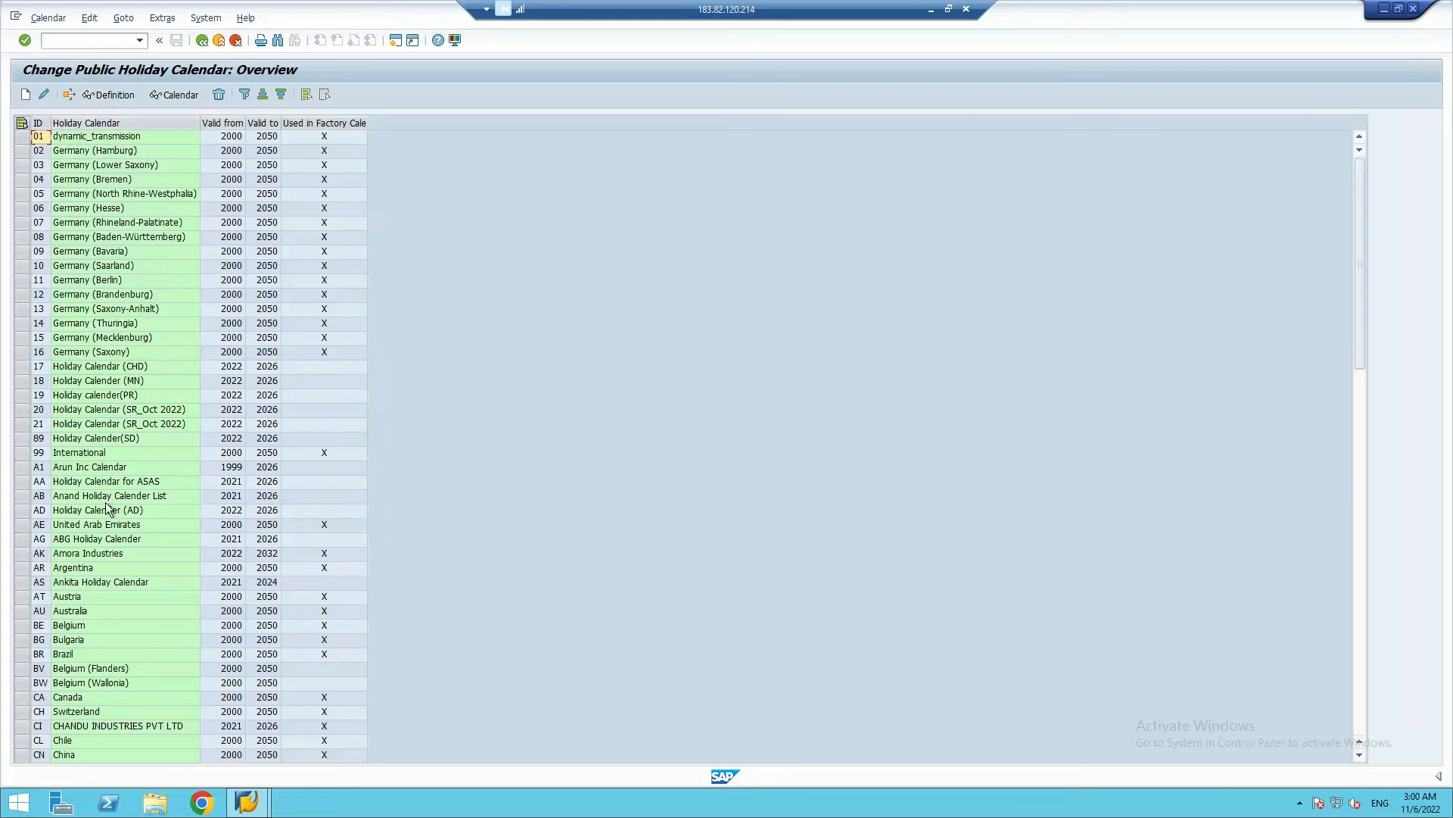
scroll(114, 515, down, 4)
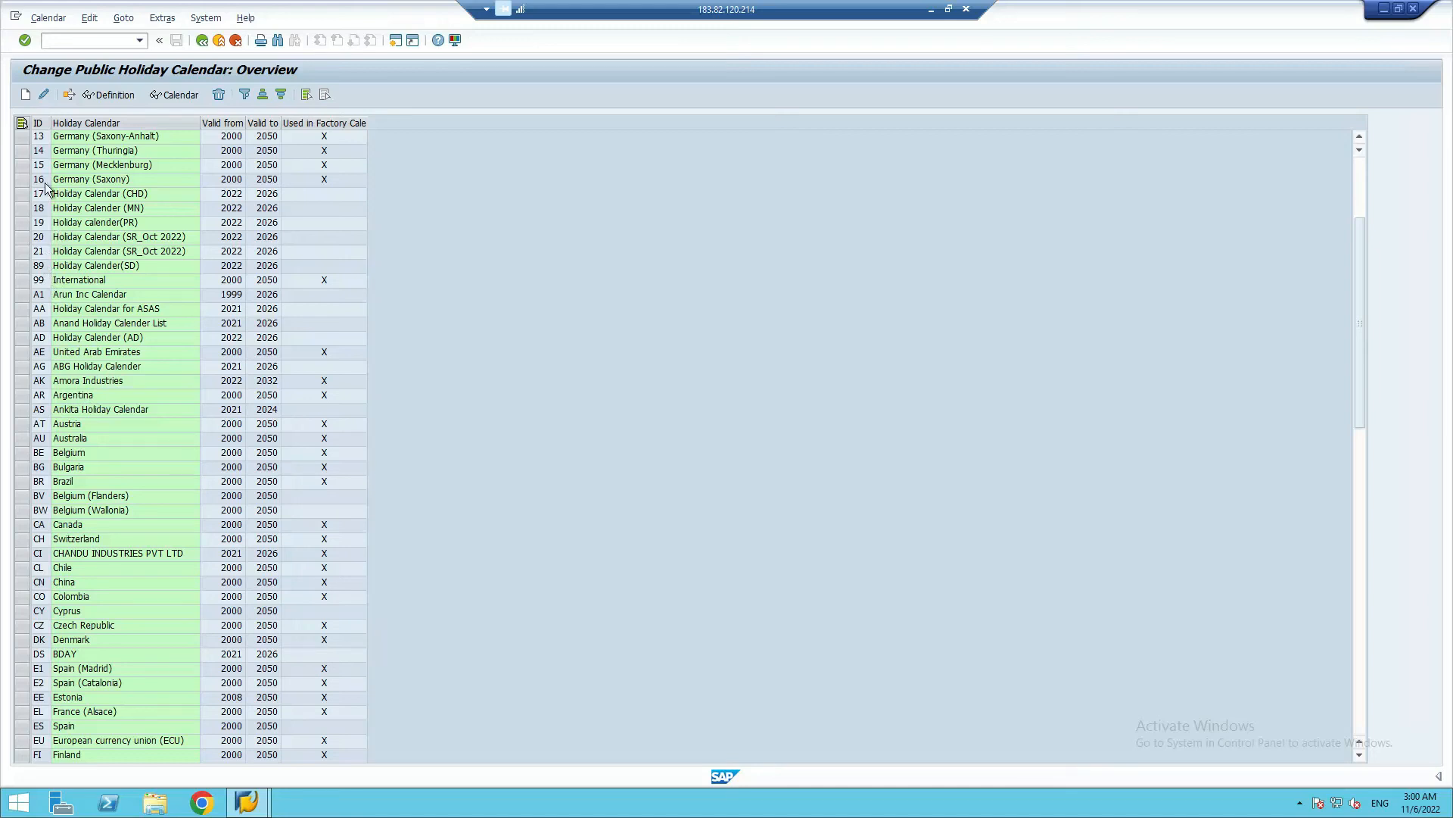
scroll(102, 561, down, 14)
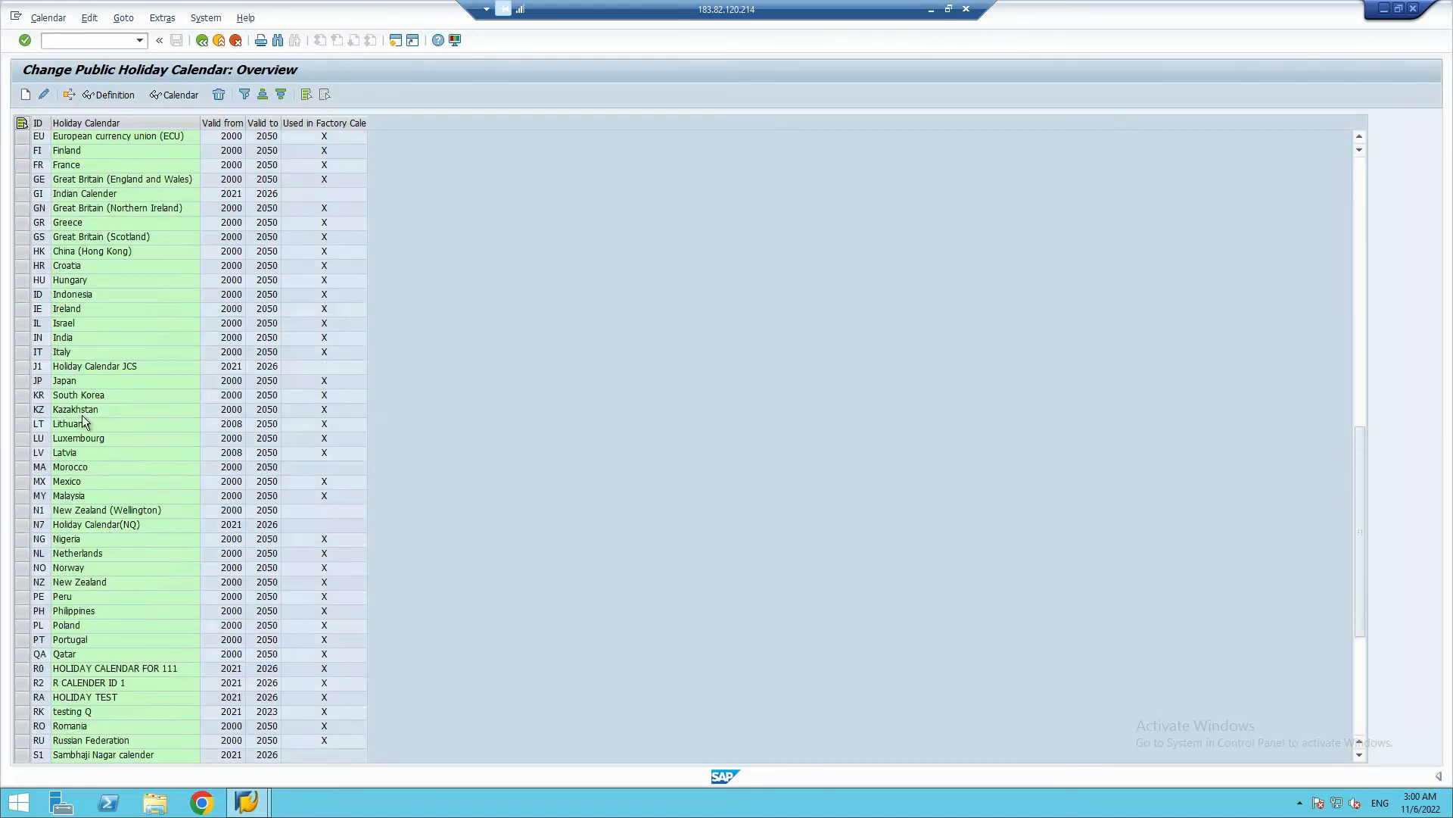
click(25, 96)
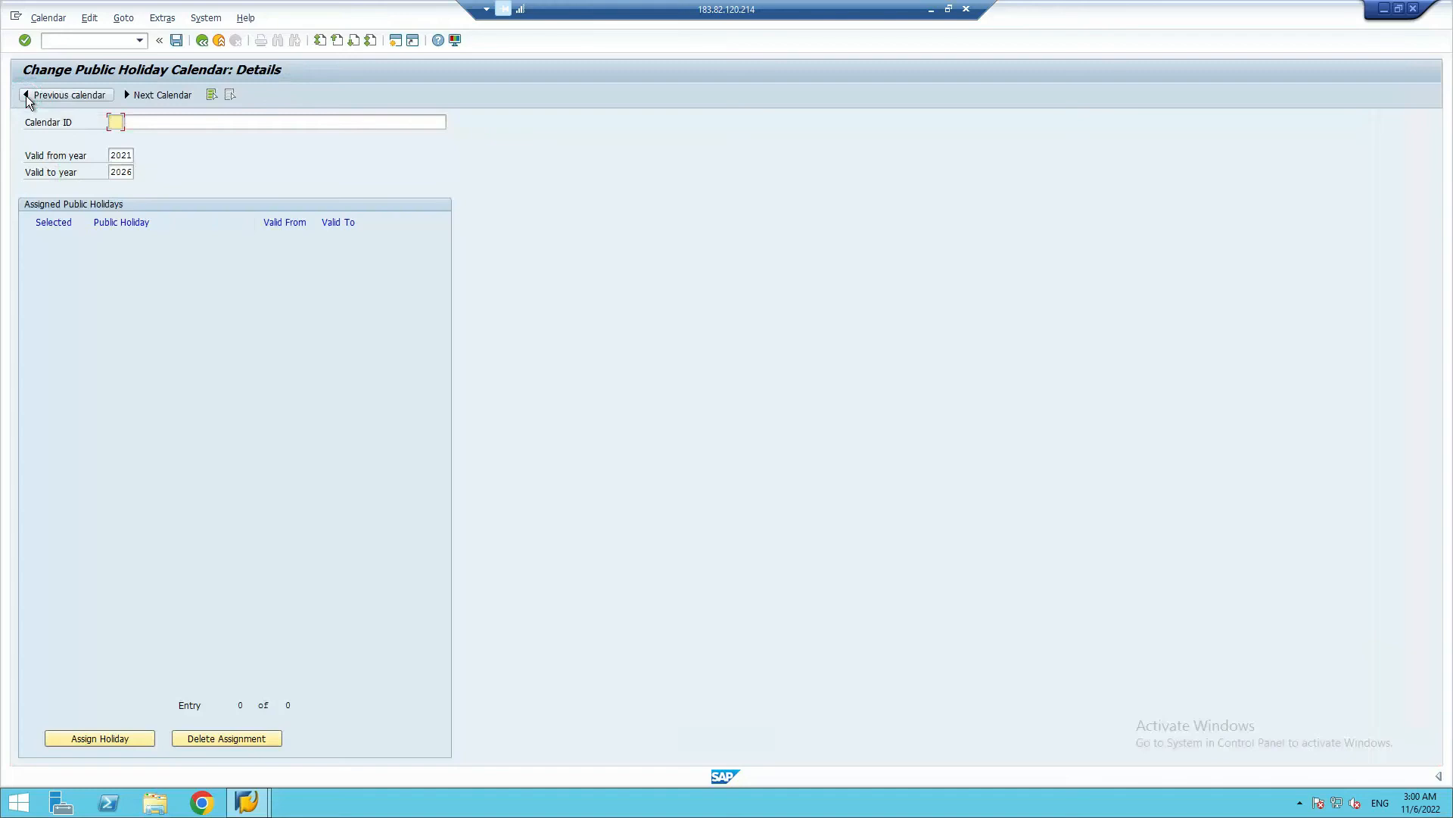
click(115, 122)
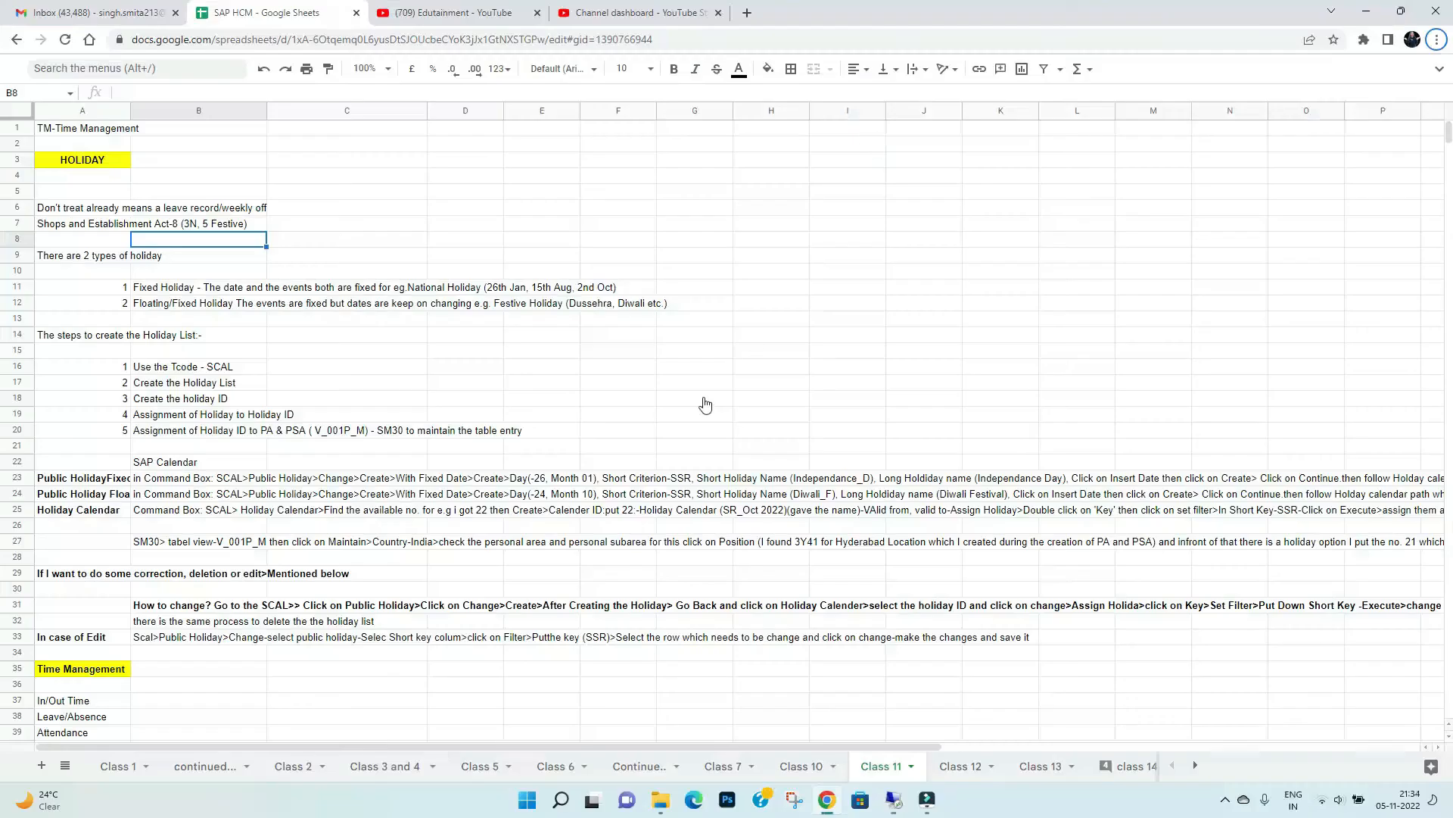
click(931, 9)
click(894, 800)
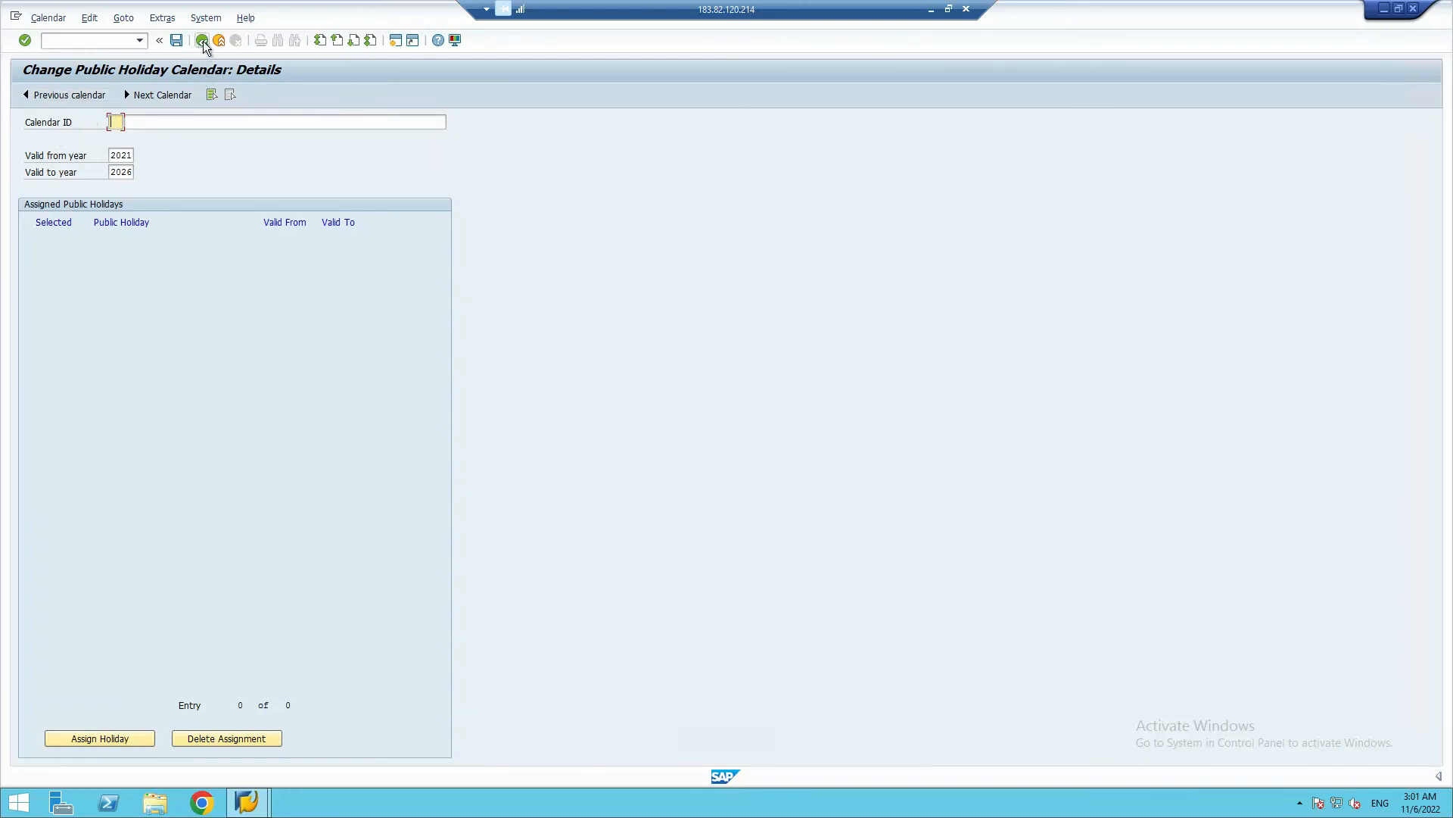
click(66, 95)
click(204, 40)
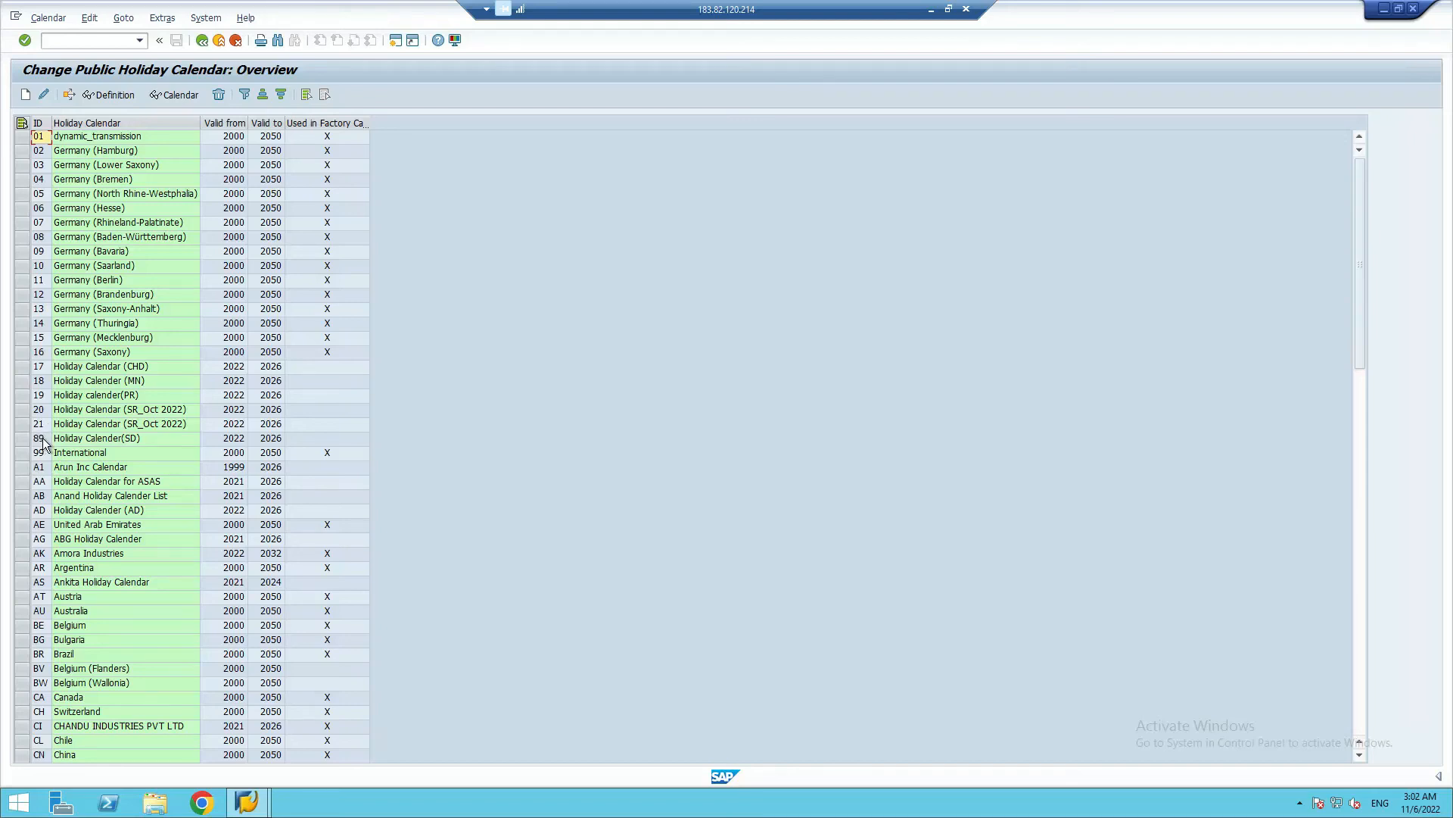
Check the existing holiday calendar IDs for a free one, then start a new public holiday calendar with ID 22
scroll(70, 541, down, 9)
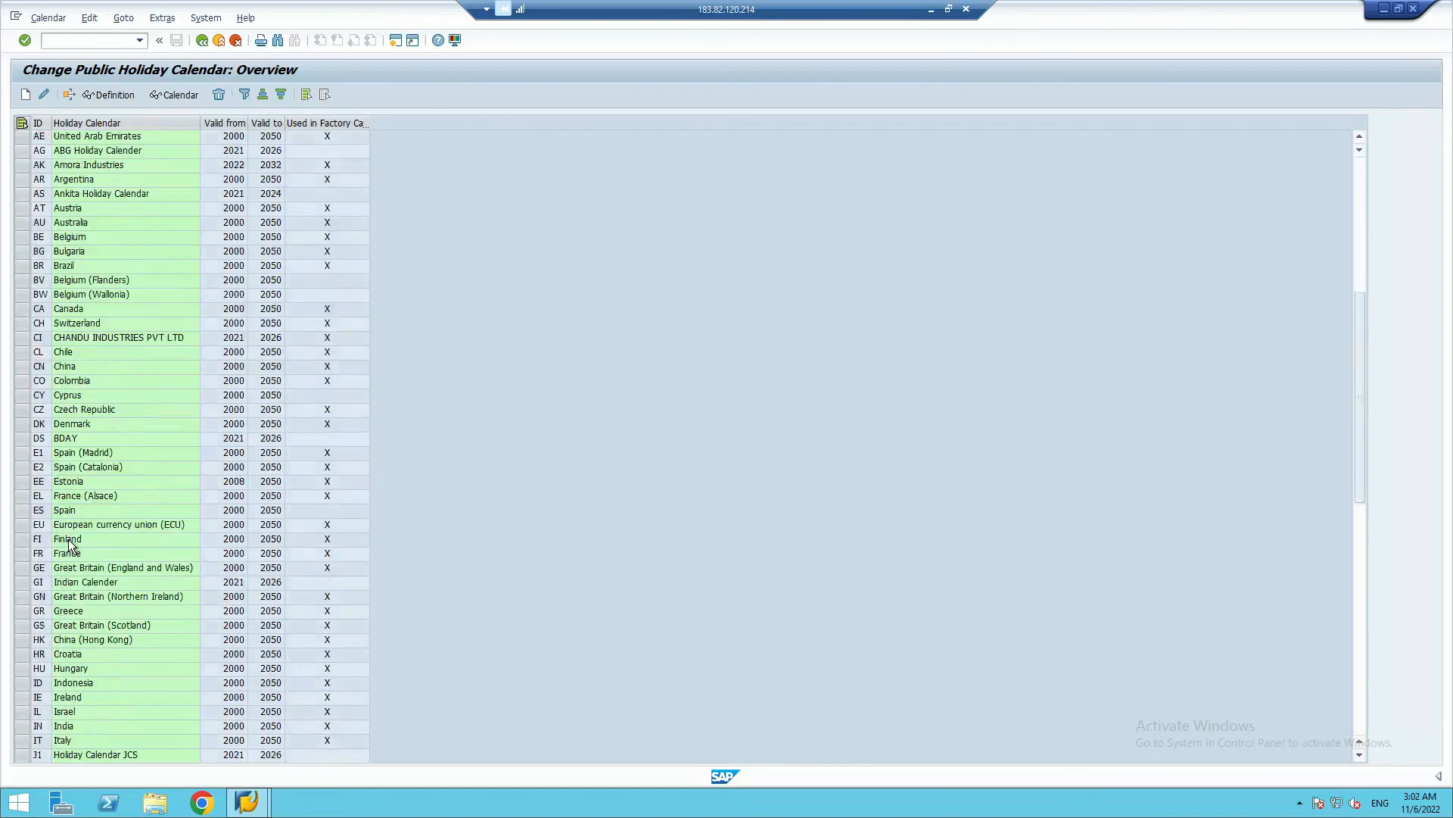
scroll(69, 541, down, 13)
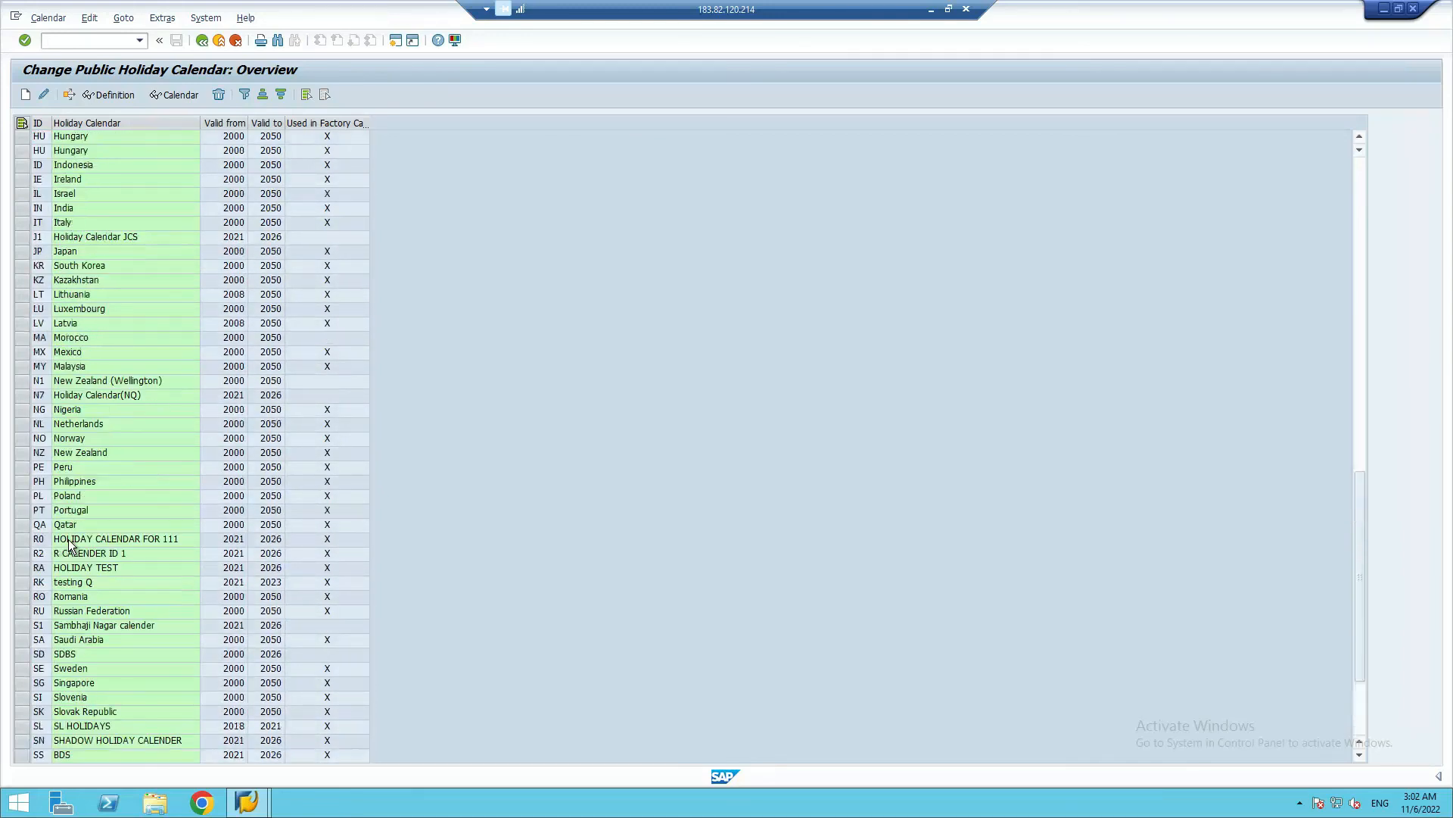
scroll(68, 543, up, 13)
scroll(50, 448, up, 5)
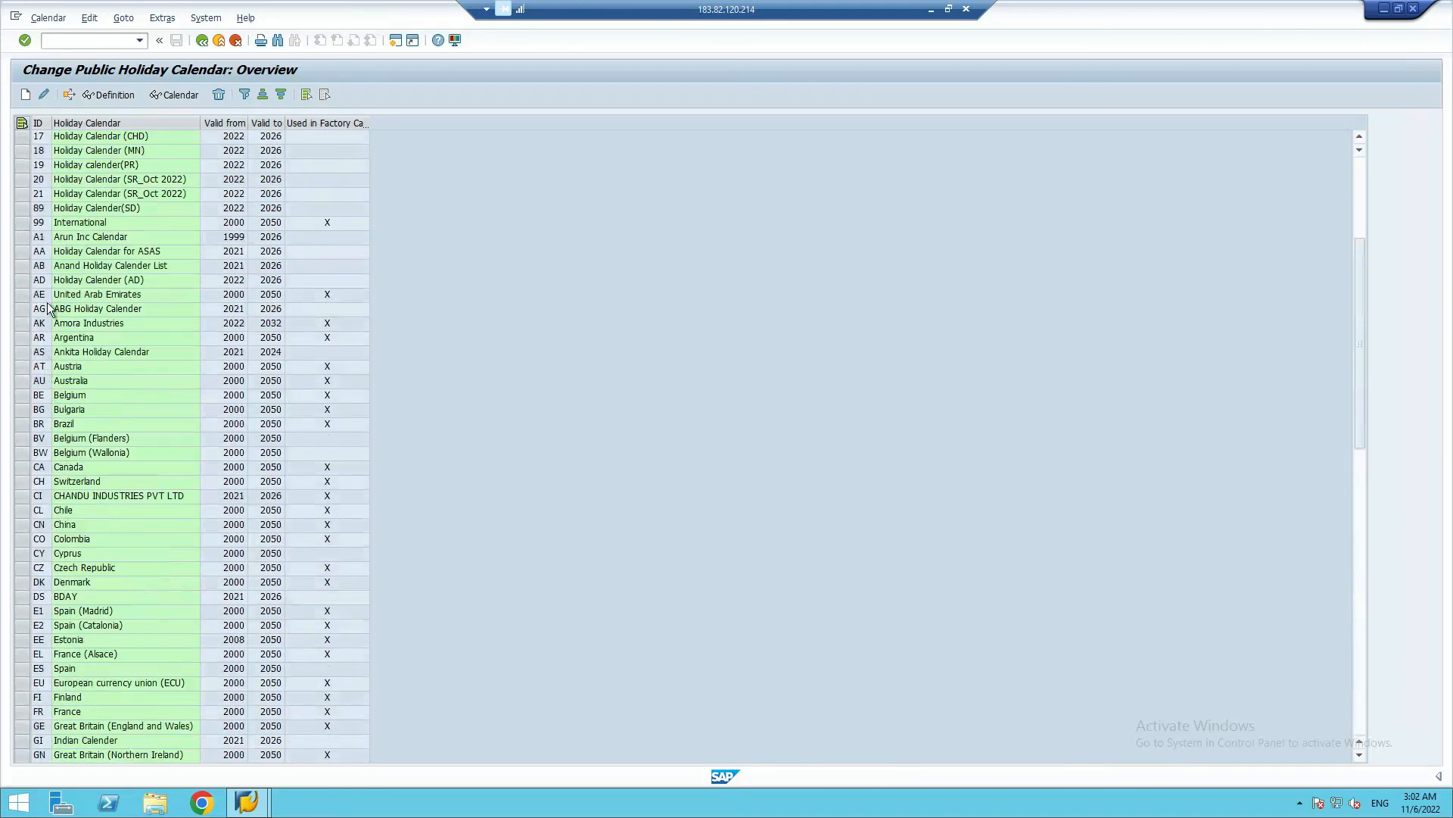
scroll(47, 306, up, 5)
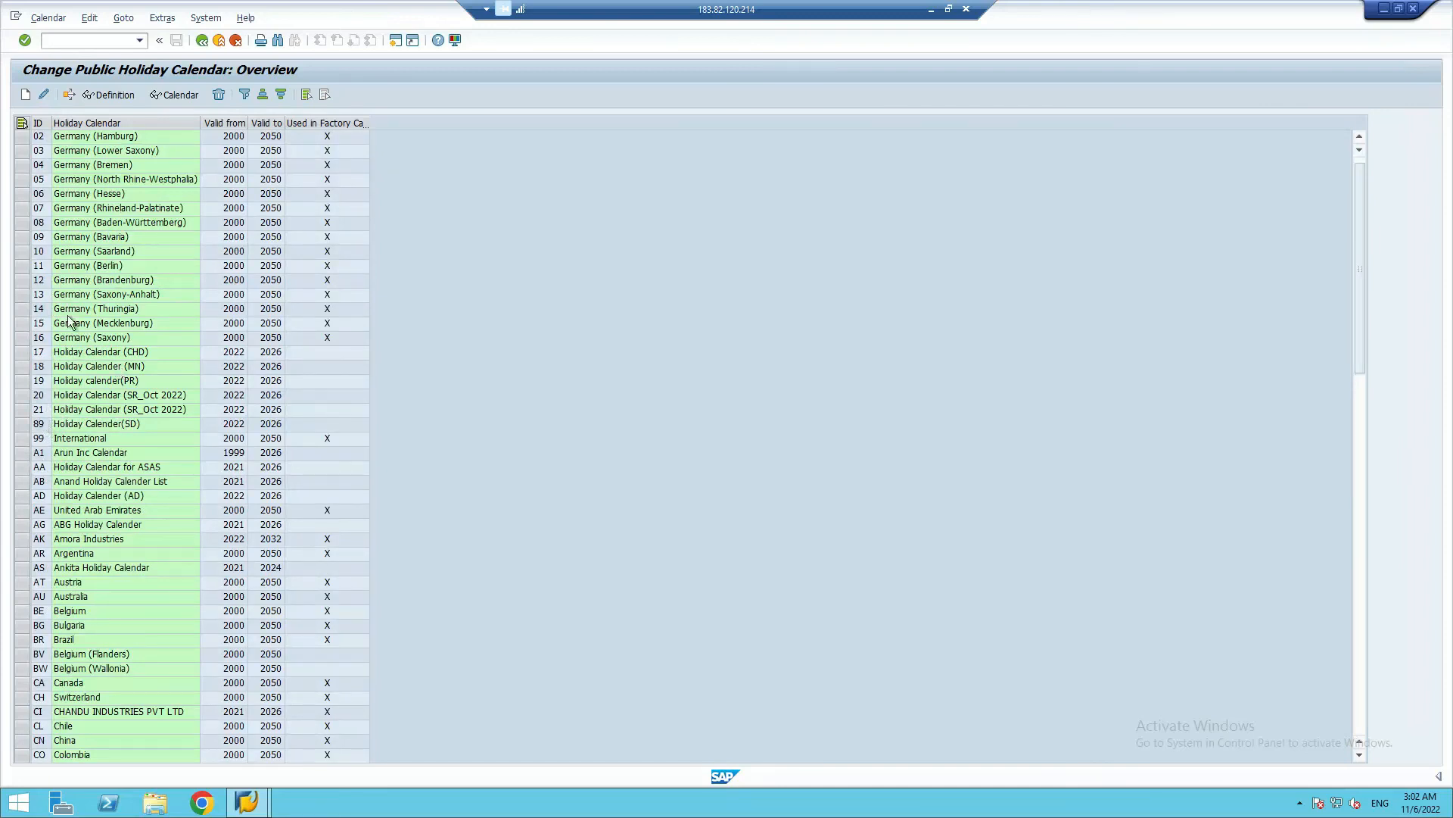
click(26, 96)
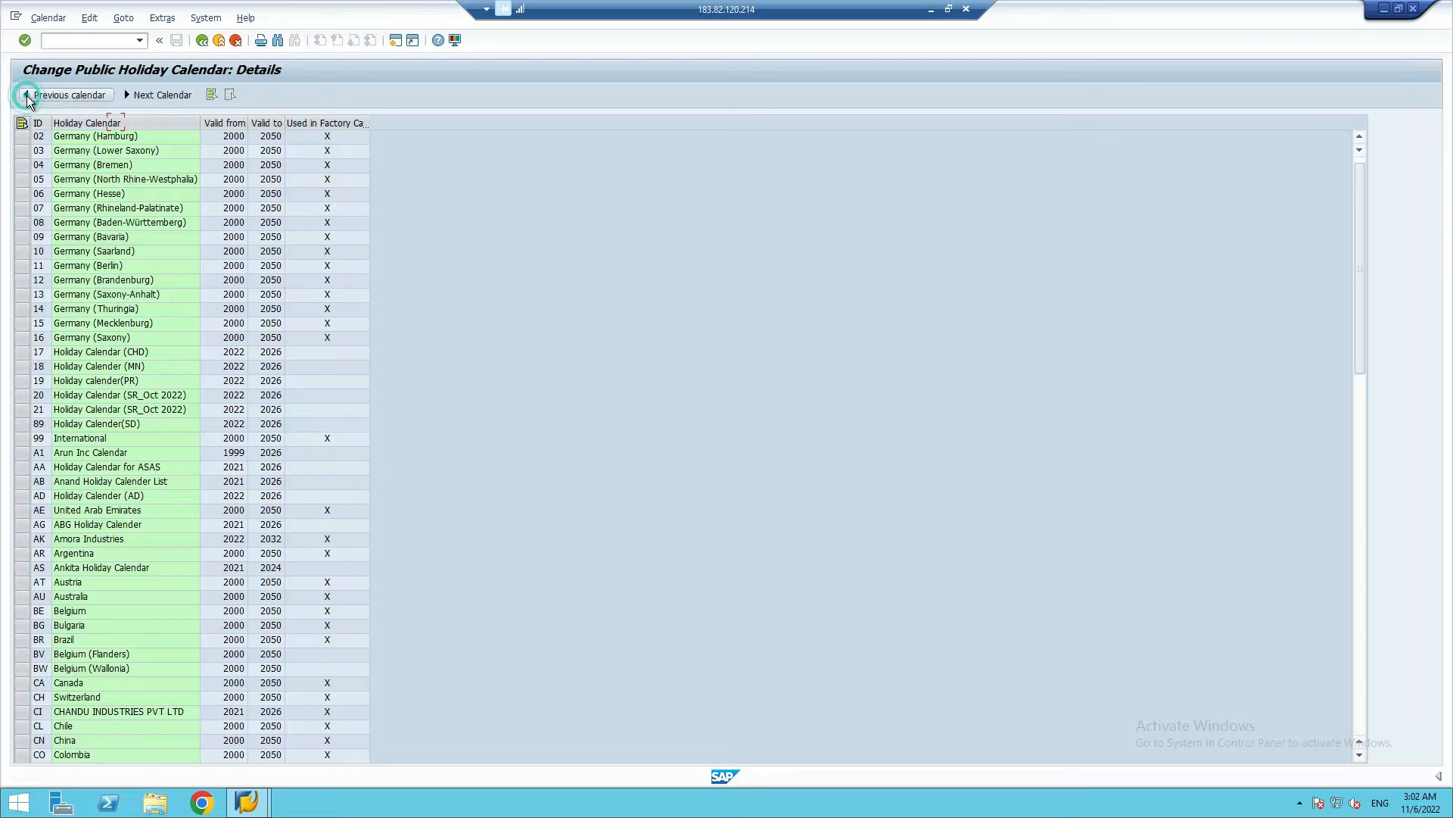
click(115, 123)
text(22)
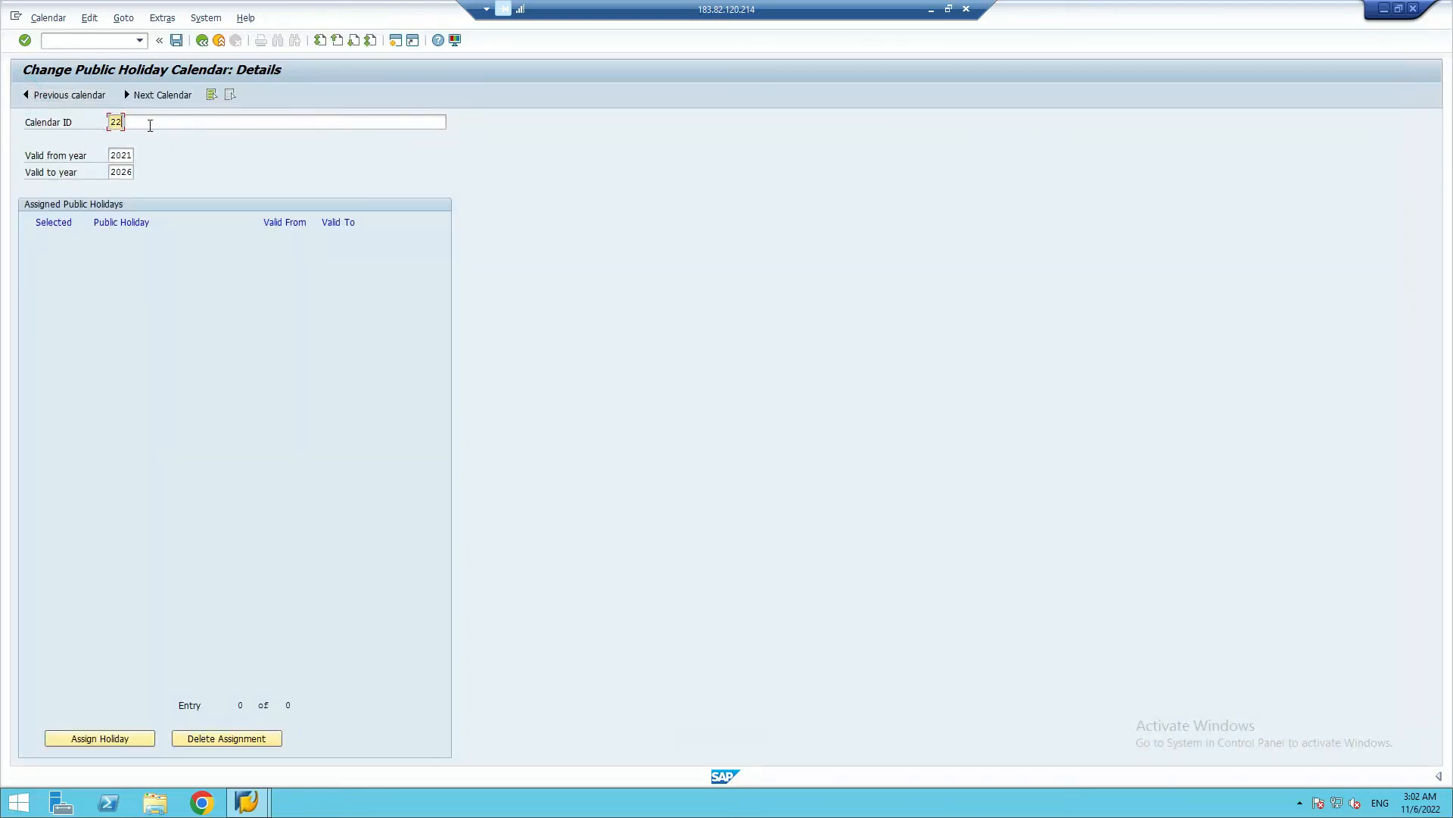
Name calendar 22 "Holiday Calendar (SR_Nov 2022)" and set its valid-from year to 2022
click(150, 125)
text(Holiday Calendar (SR_Nov)
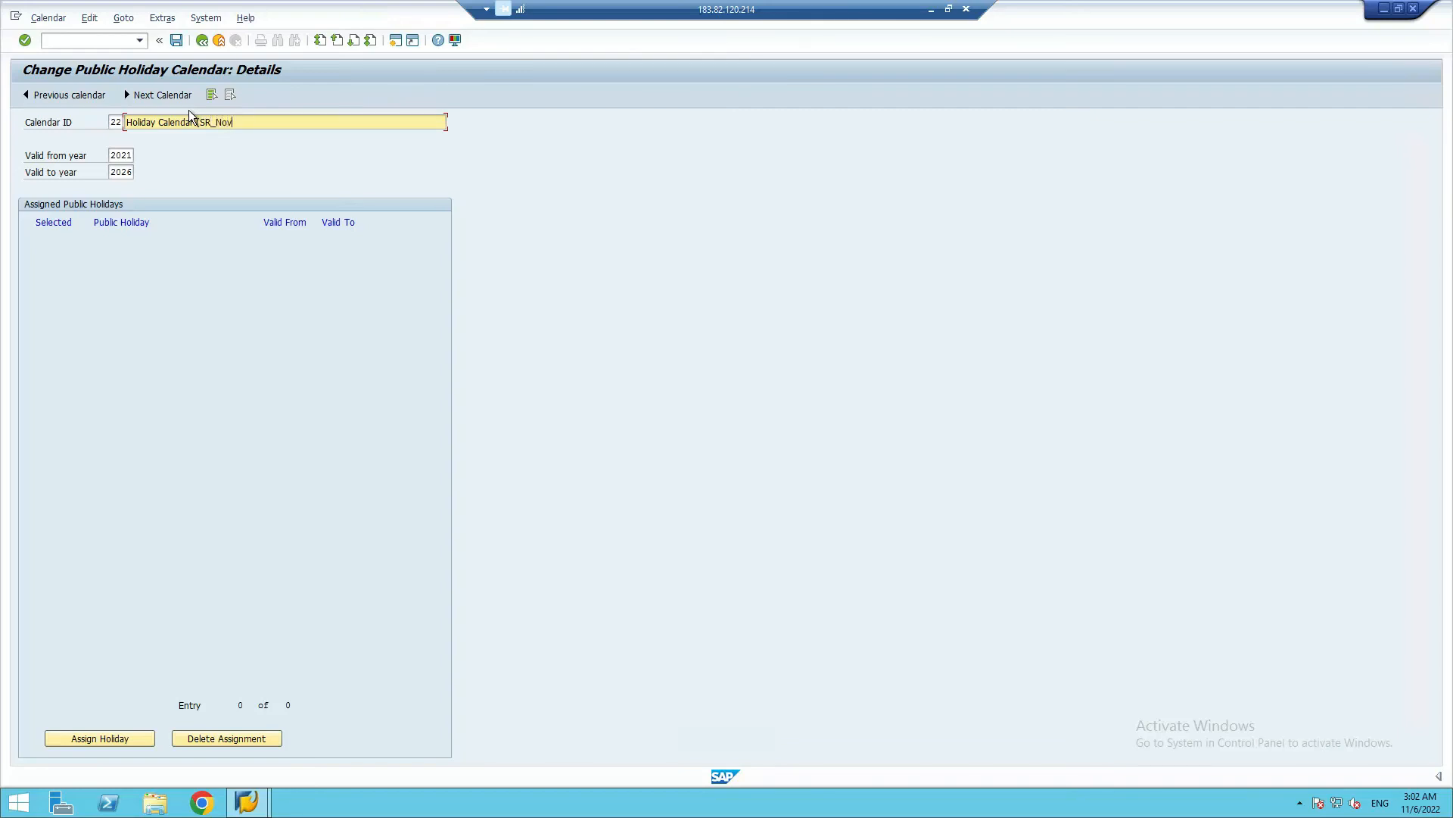
text(2022))
click(129, 156)
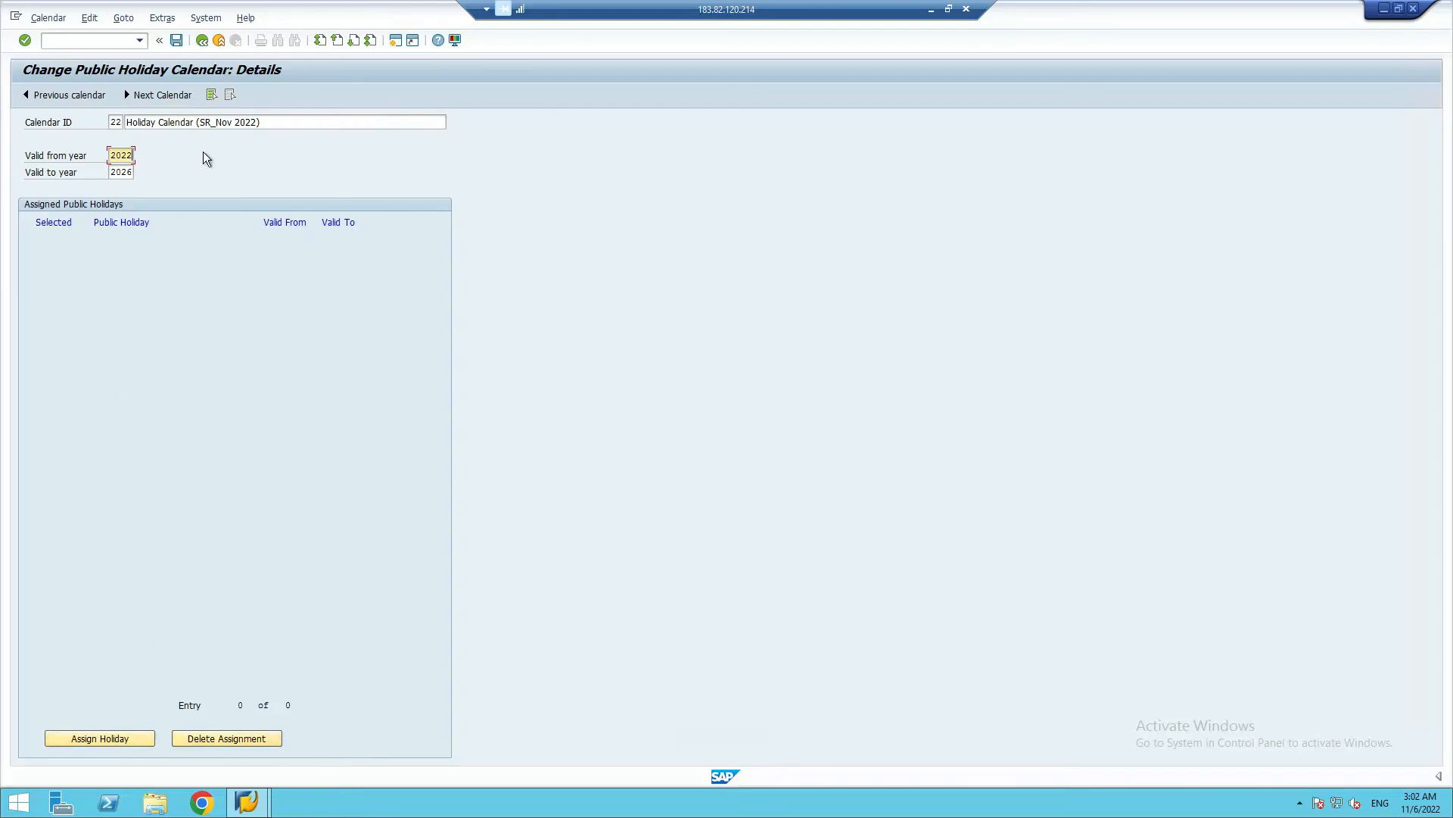
click(93, 738)
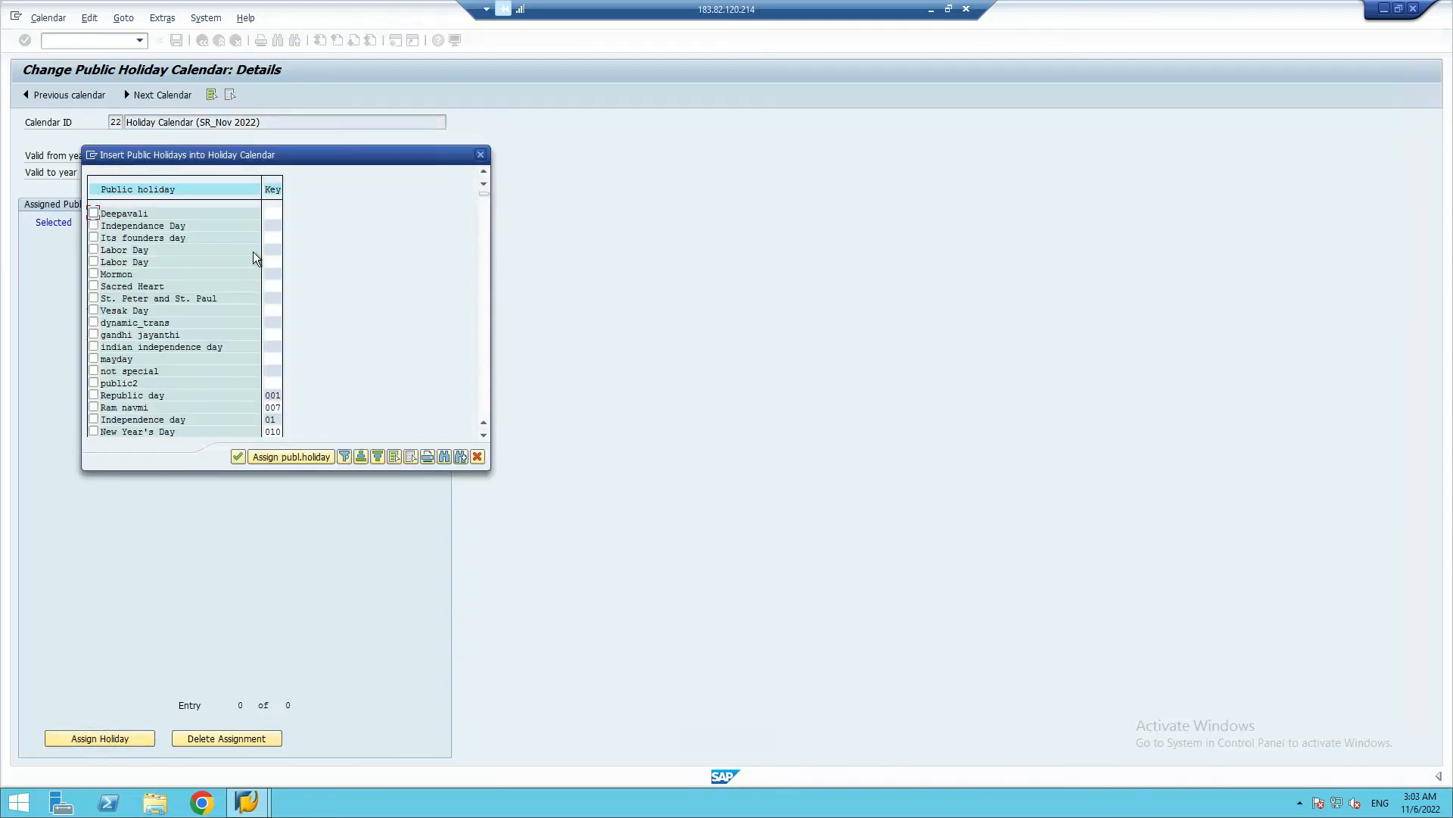
click(272, 191)
click(273, 192)
click(271, 190)
click(273, 189)
click(237, 457)
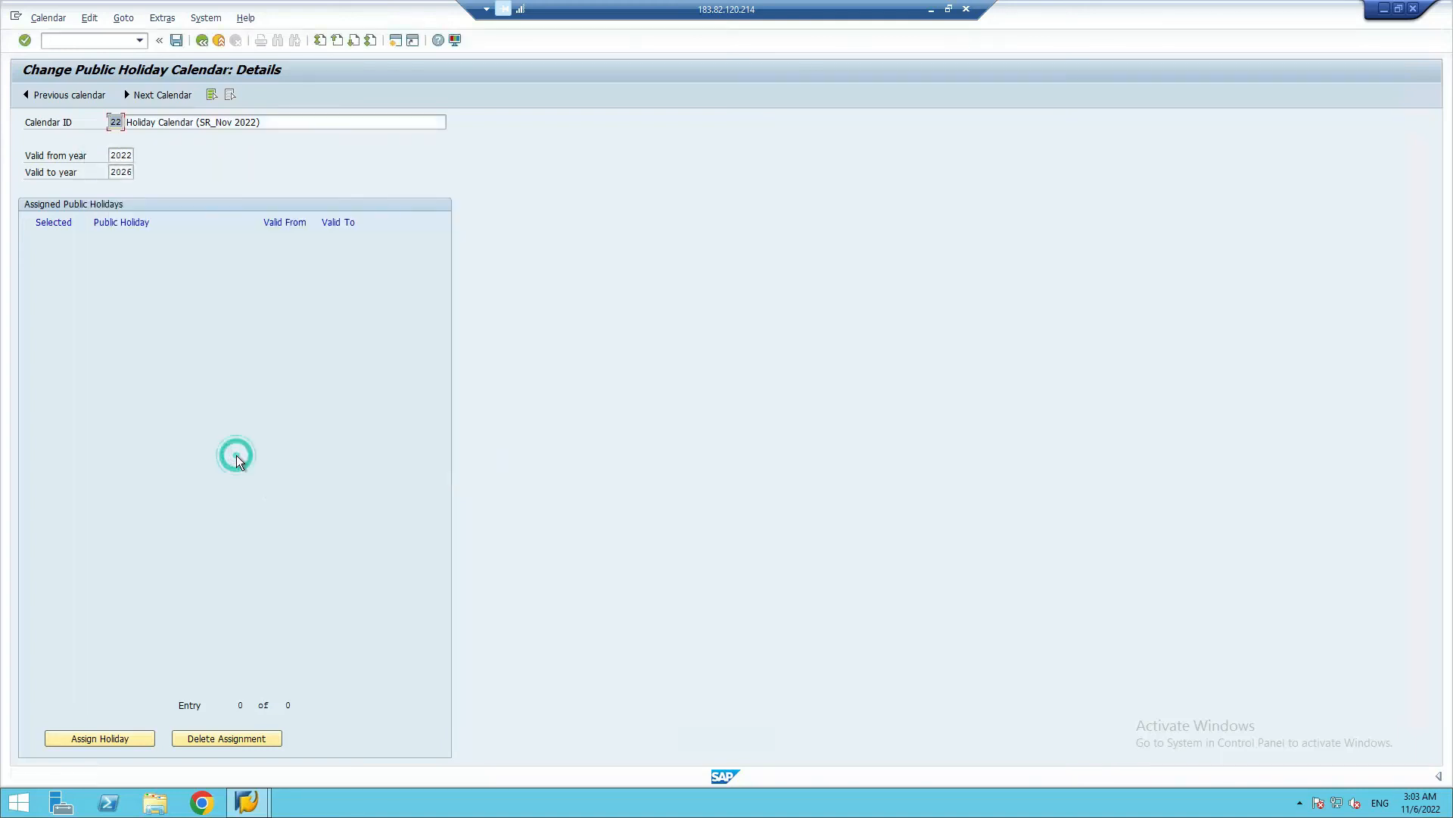
click(137, 742)
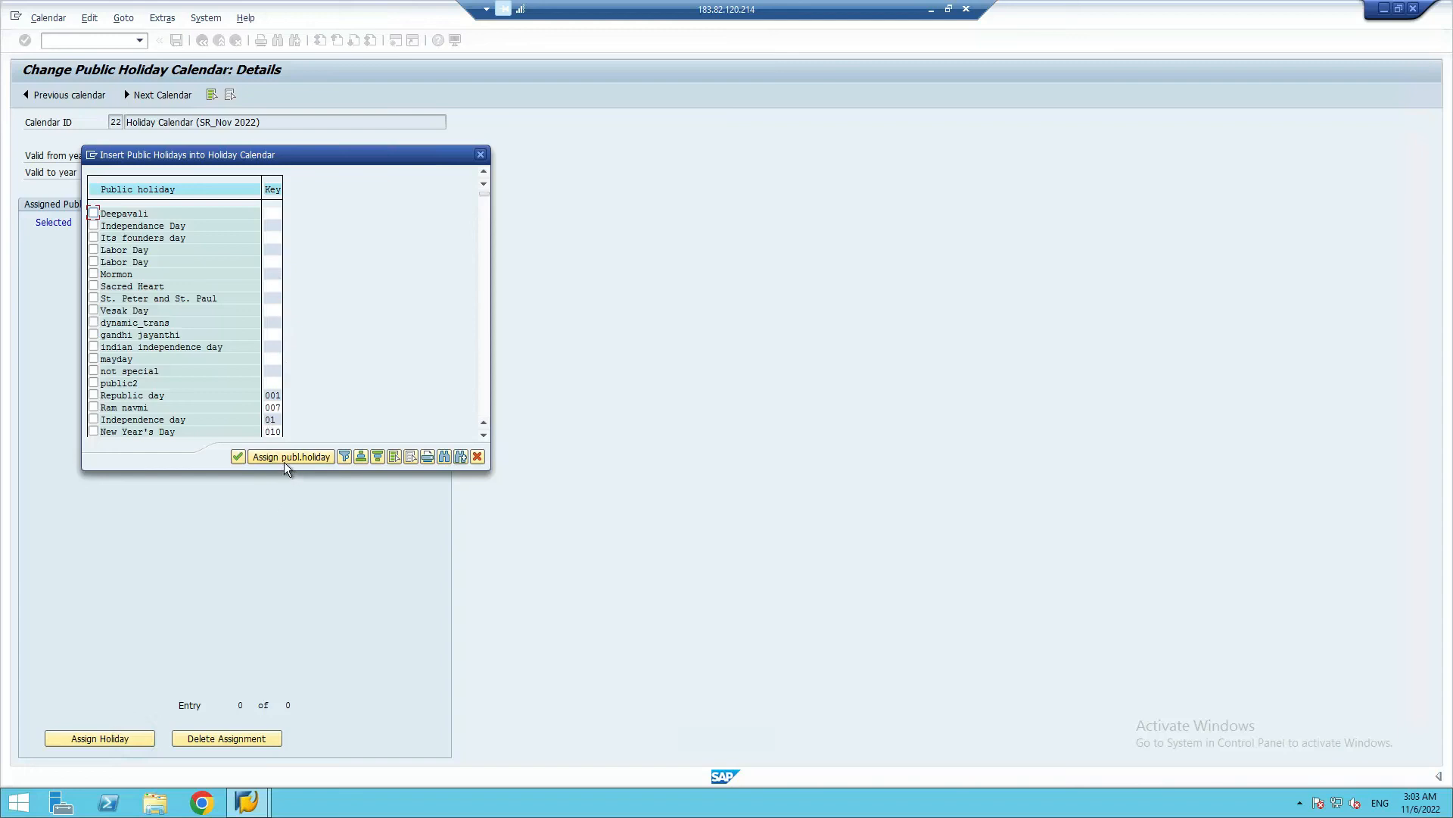
click(273, 191)
click(272, 189)
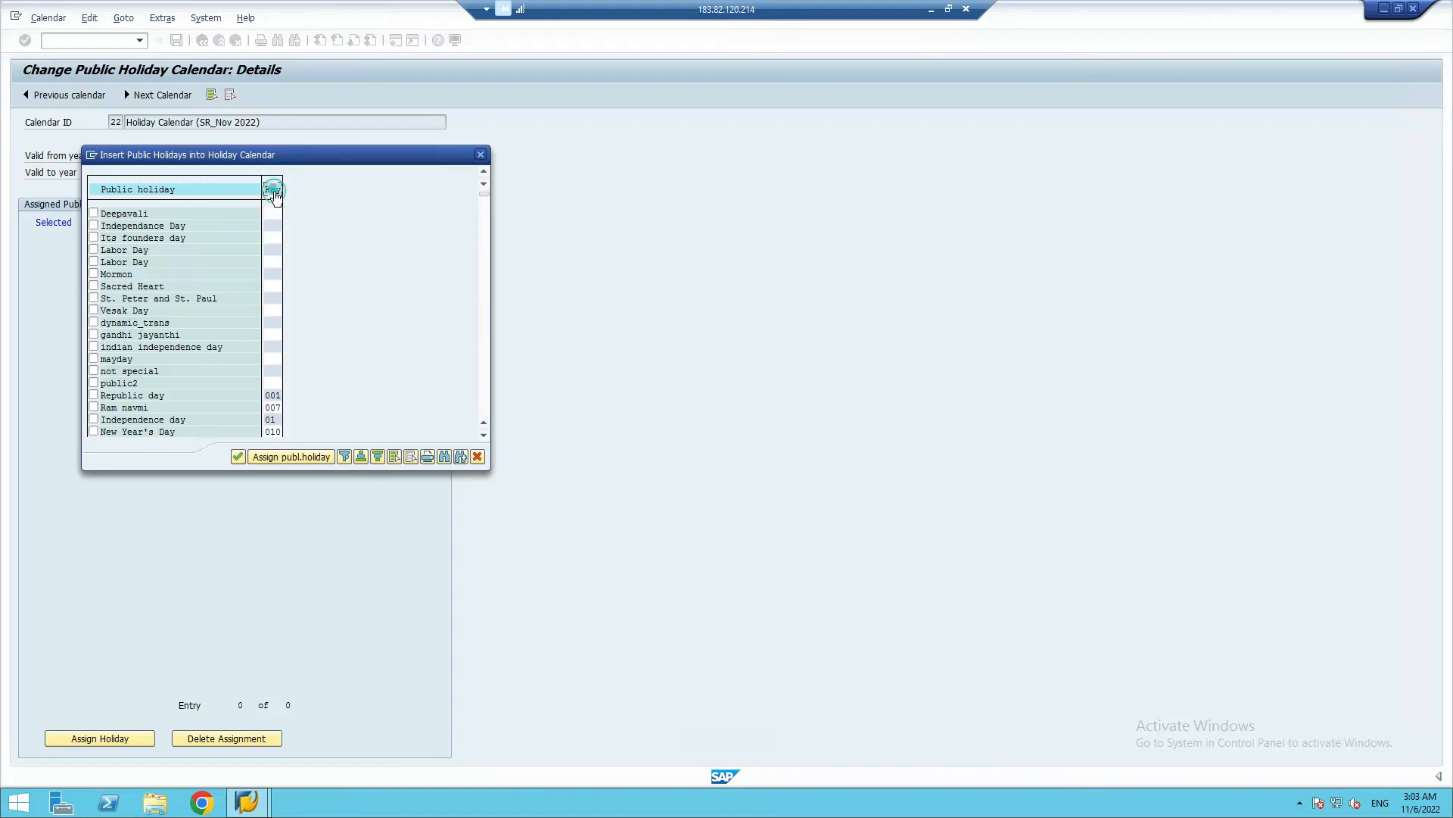
click(483, 154)
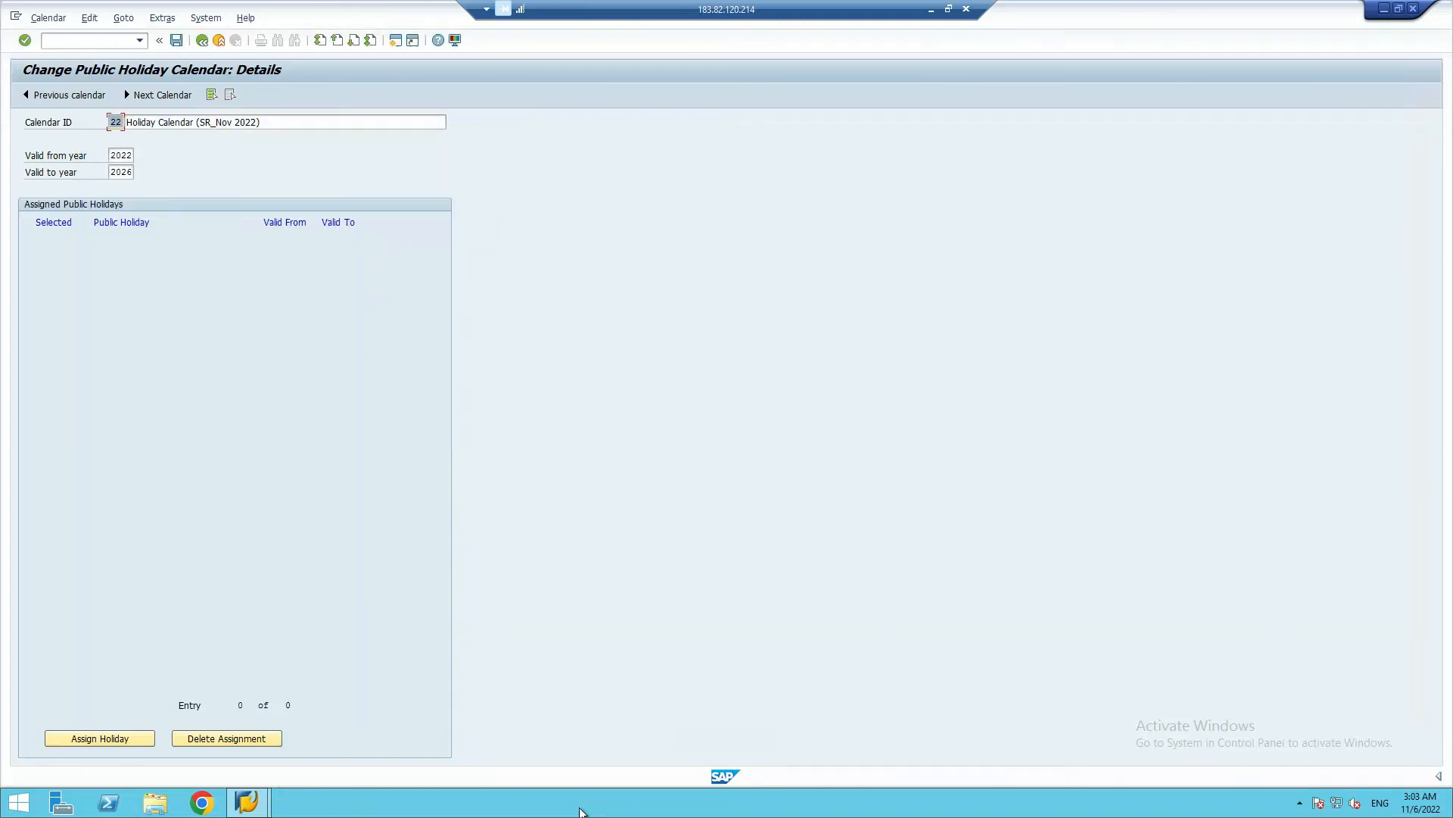
Switch to the Google Sheets class notes, read the Holiday Calendar instructions in row 25, and return to the SAP remote session
click(931, 9)
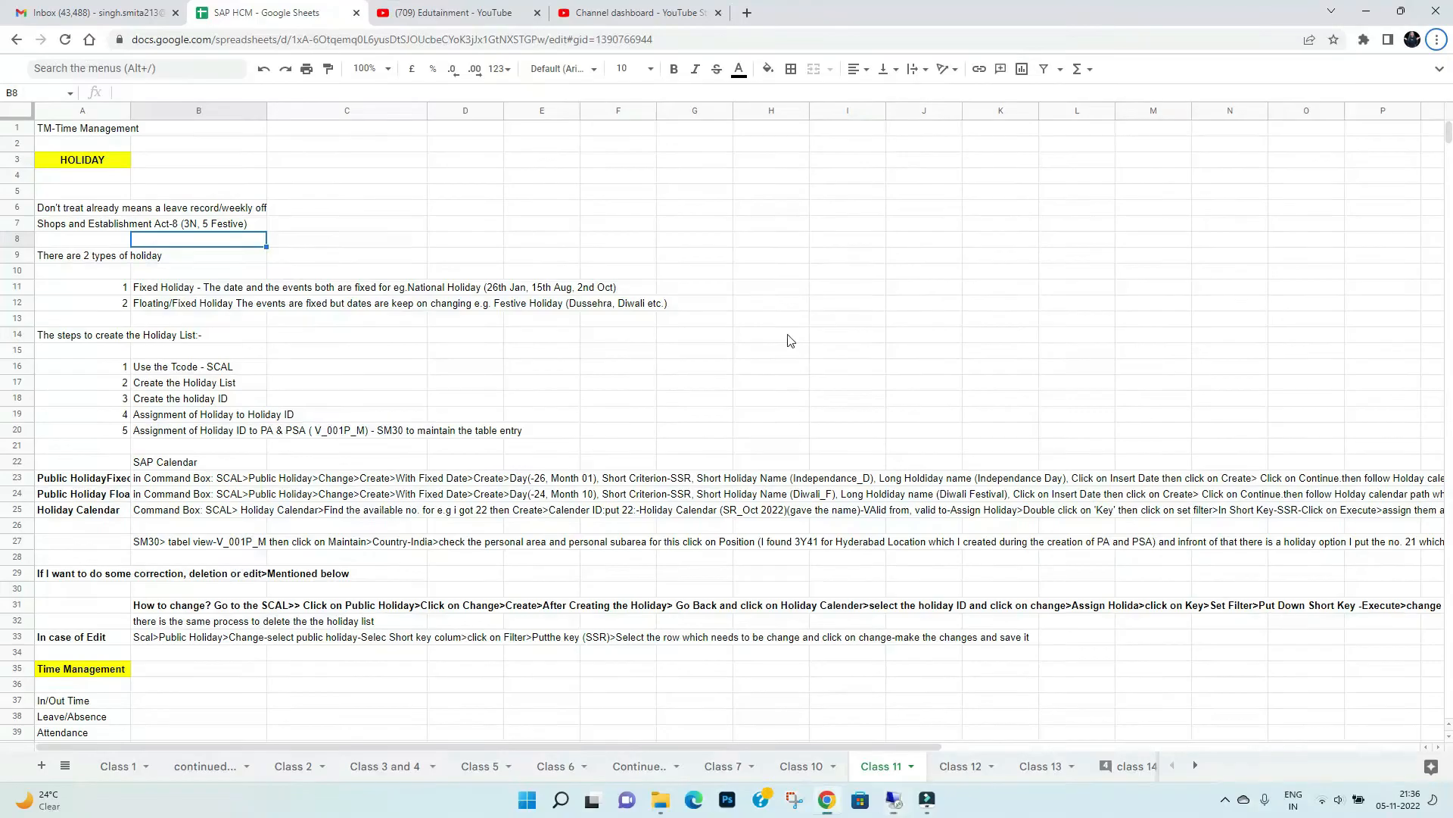
double_click(664, 512)
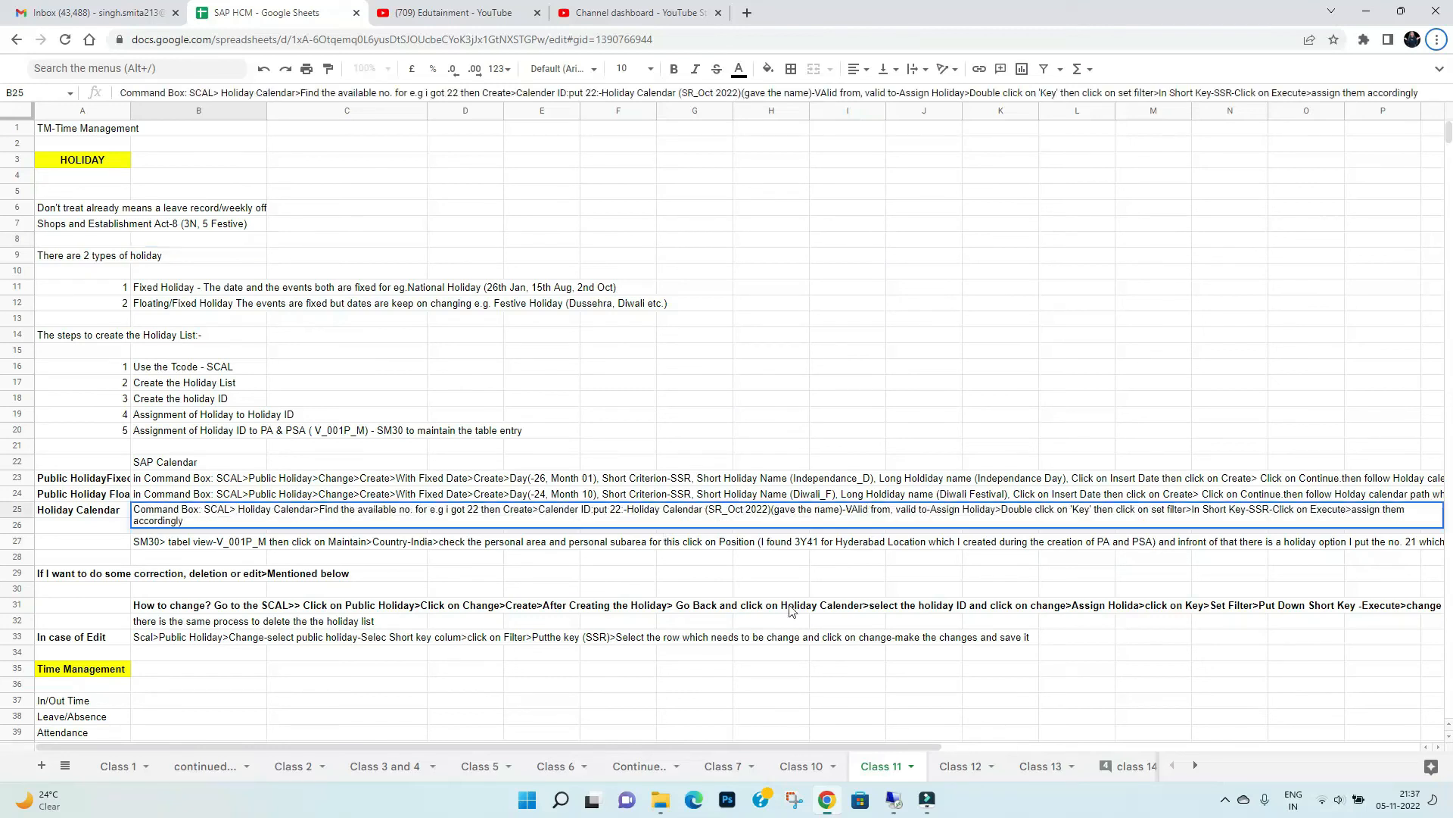
click(927, 801)
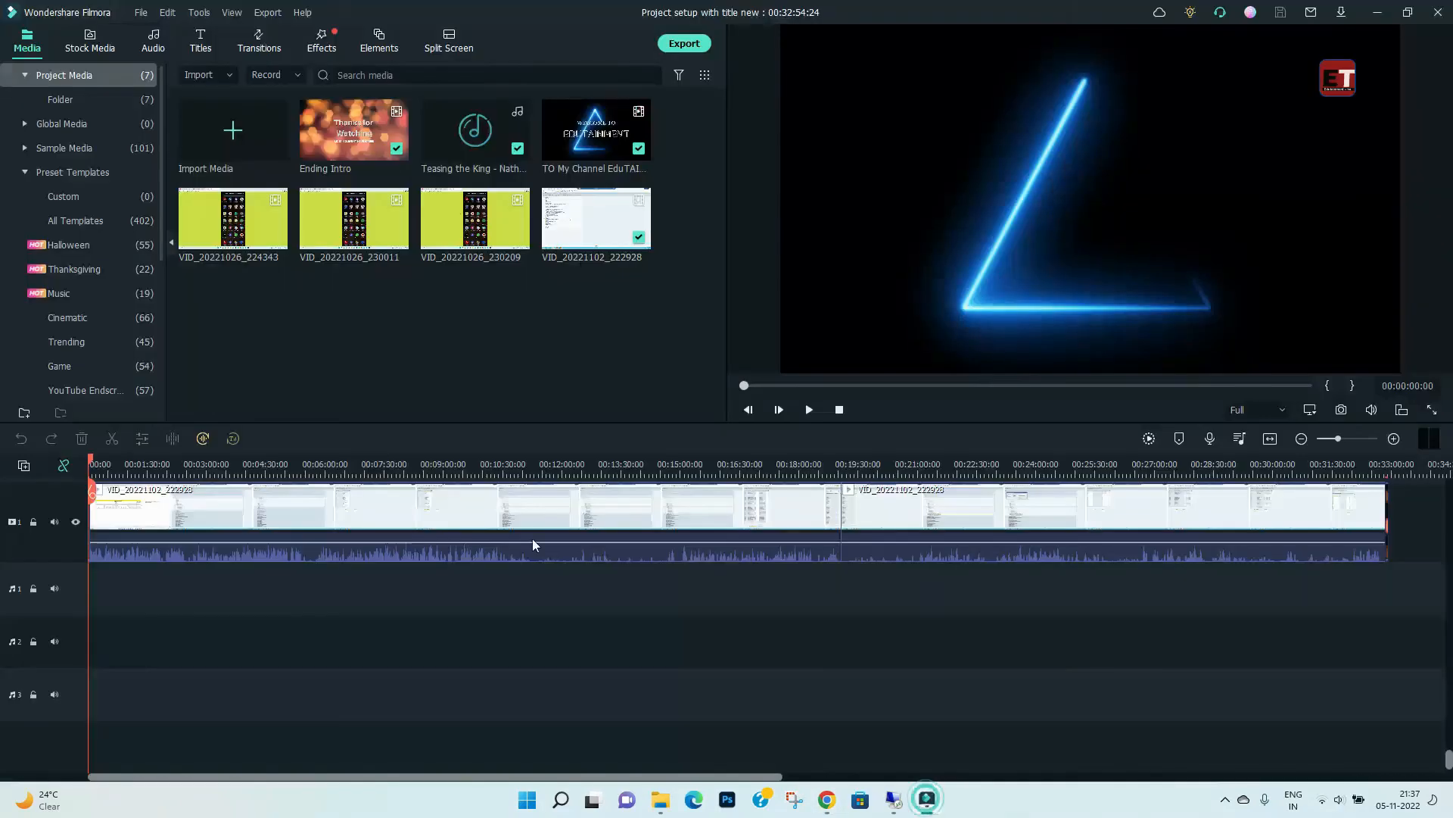
click(927, 801)
click(894, 799)
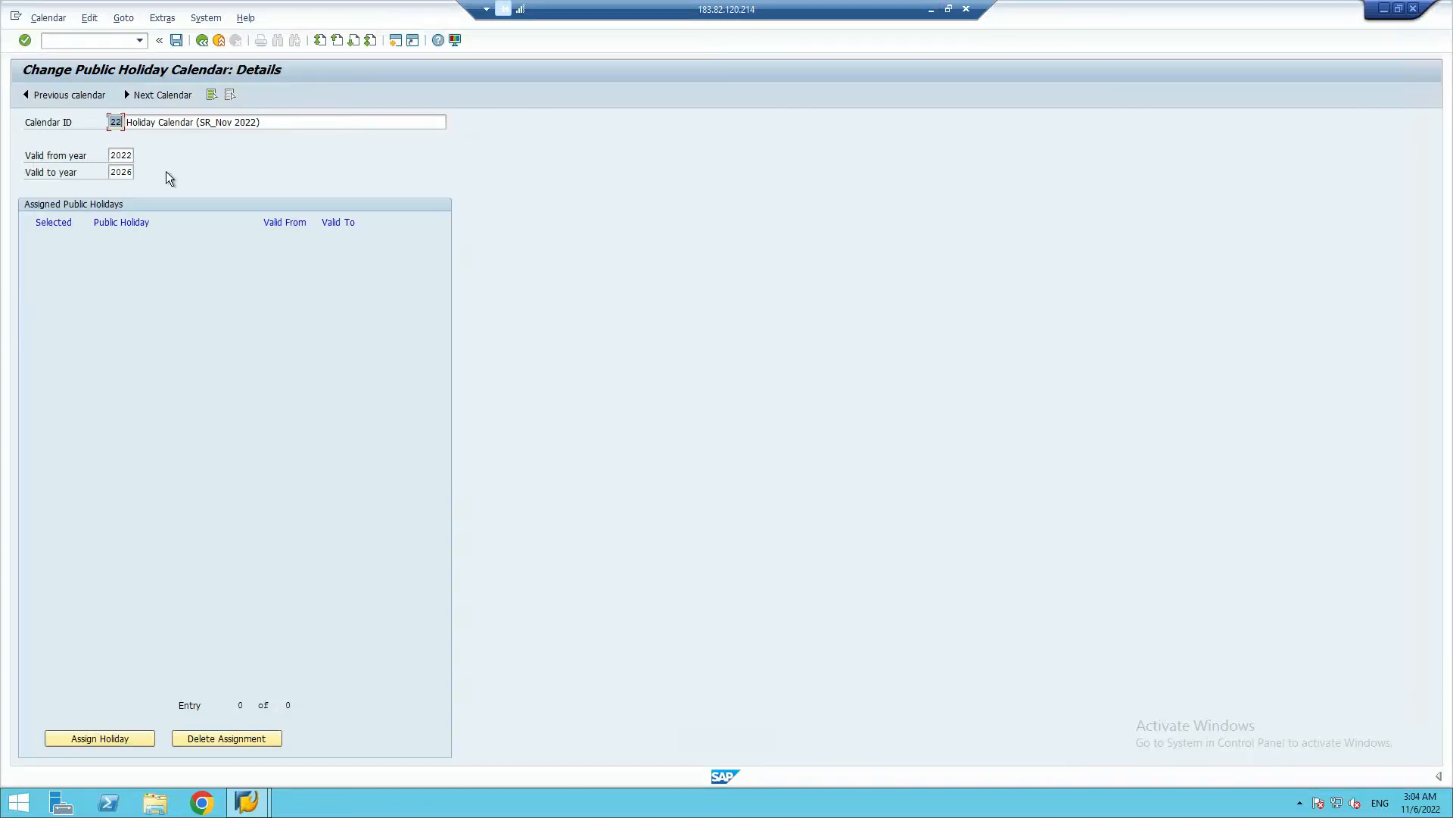
Open the list of assignable public holidays and filter its Key column by sort key SR
click(89, 738)
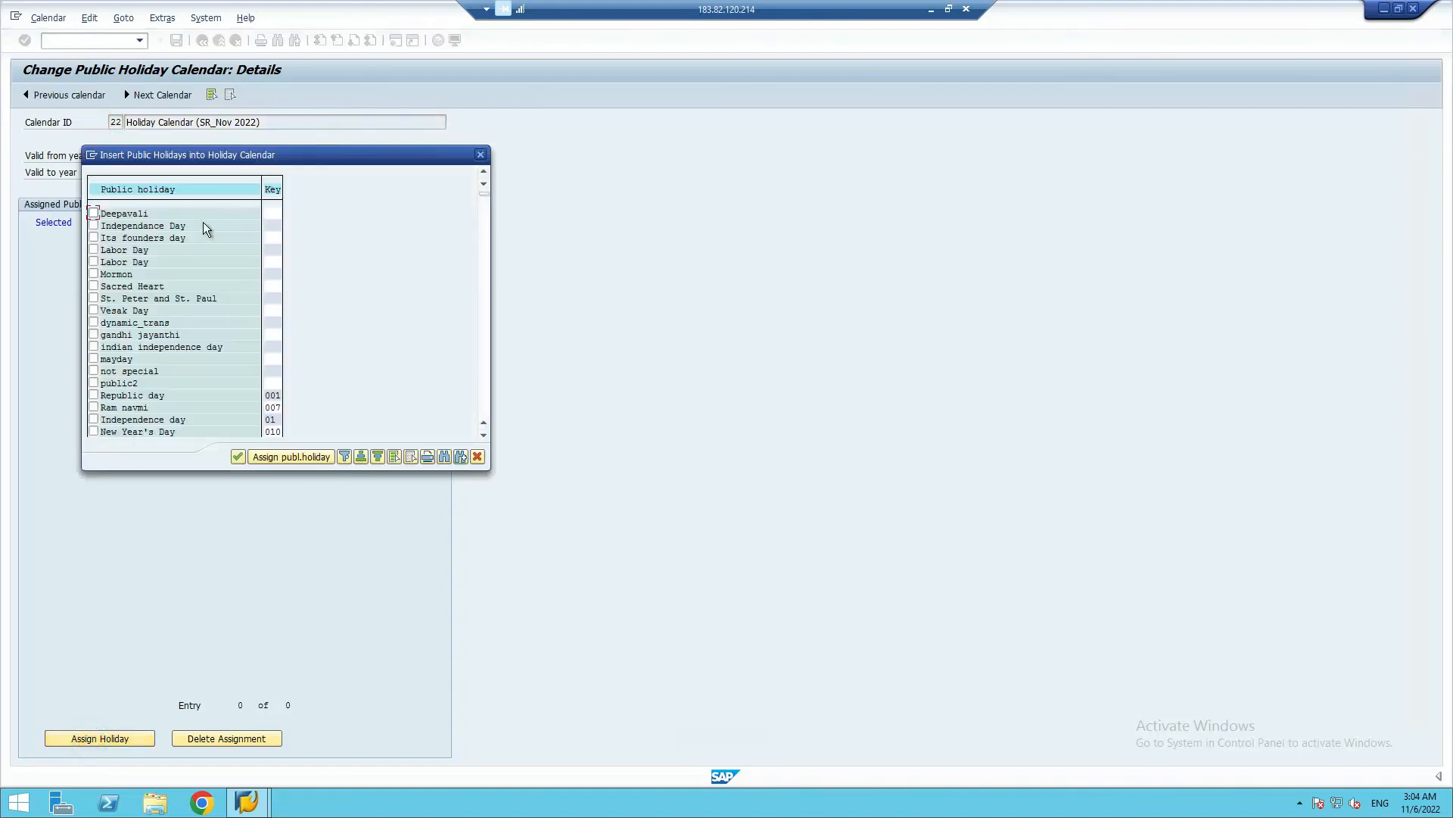
click(279, 189)
click(345, 456)
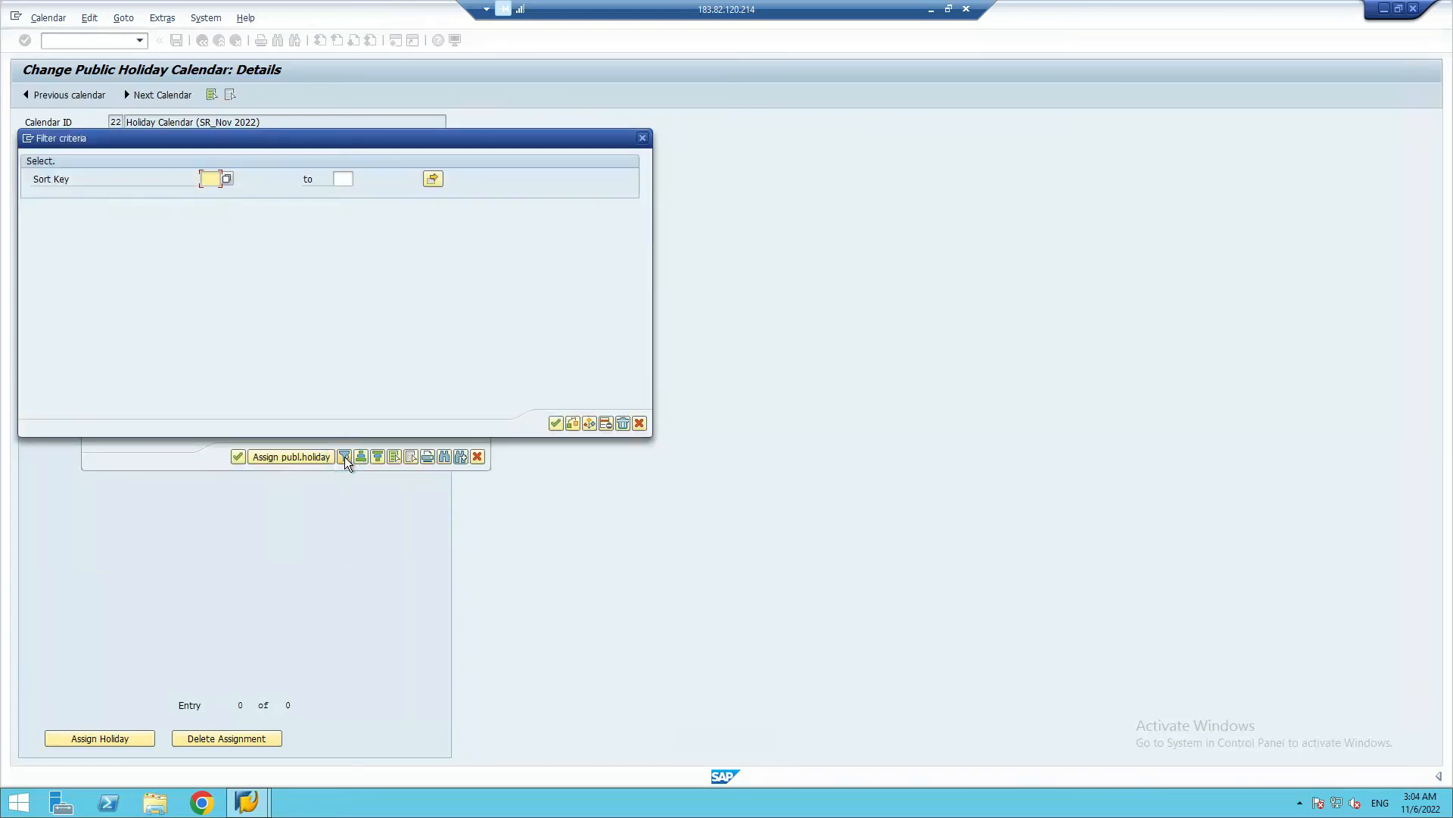
click(215, 177)
text(SR)
click(347, 179)
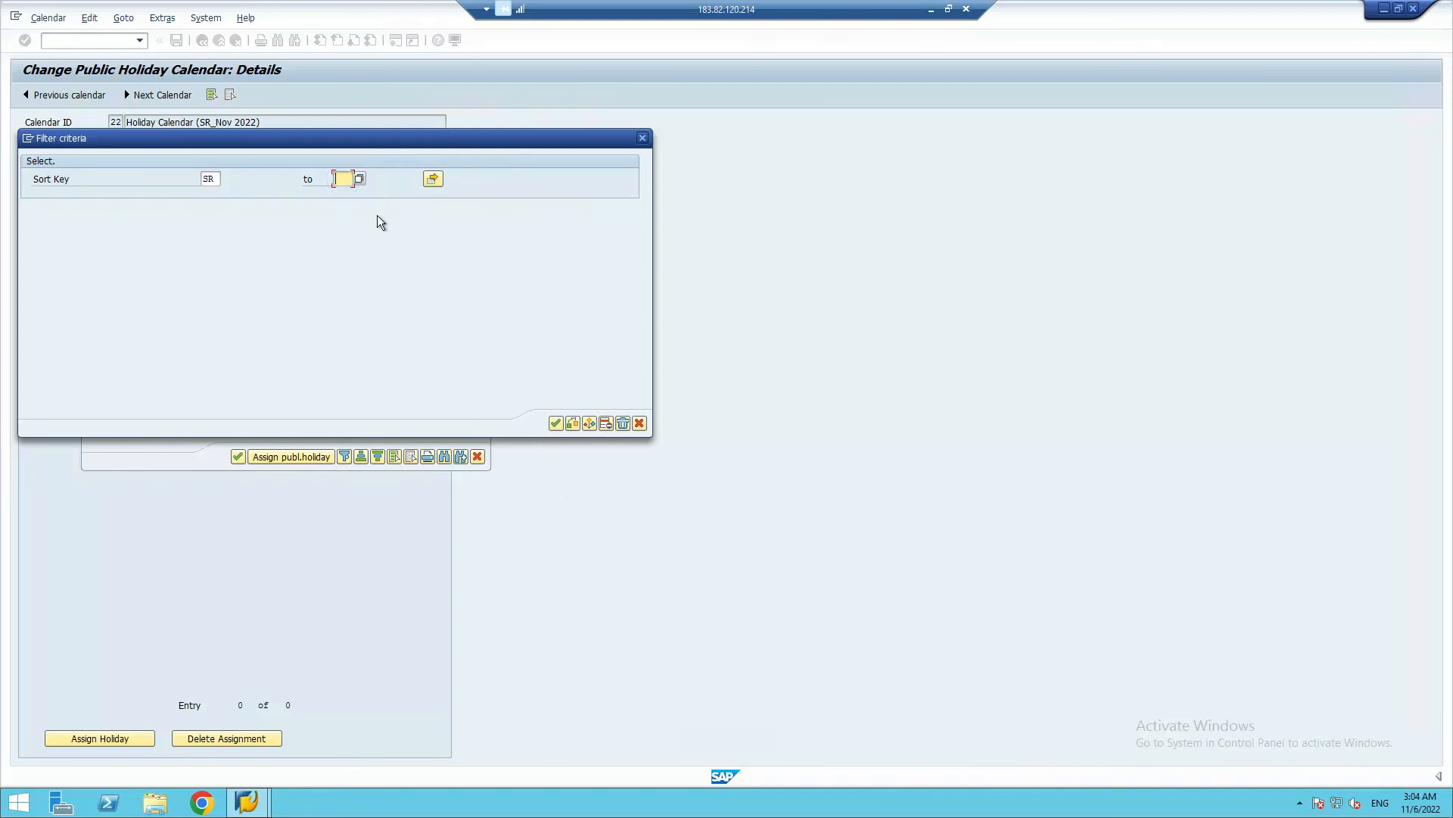
click(359, 180)
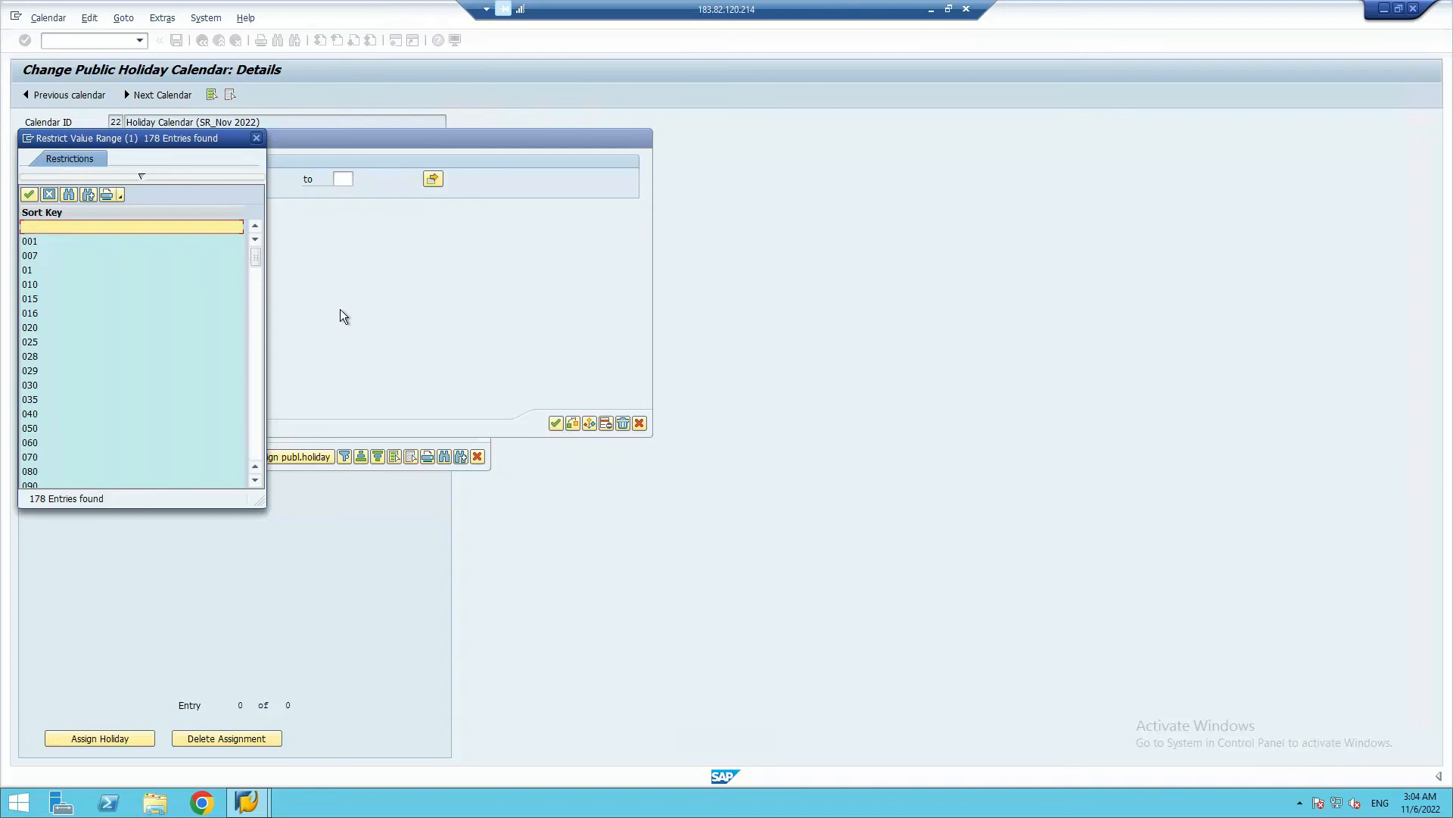
click(256, 139)
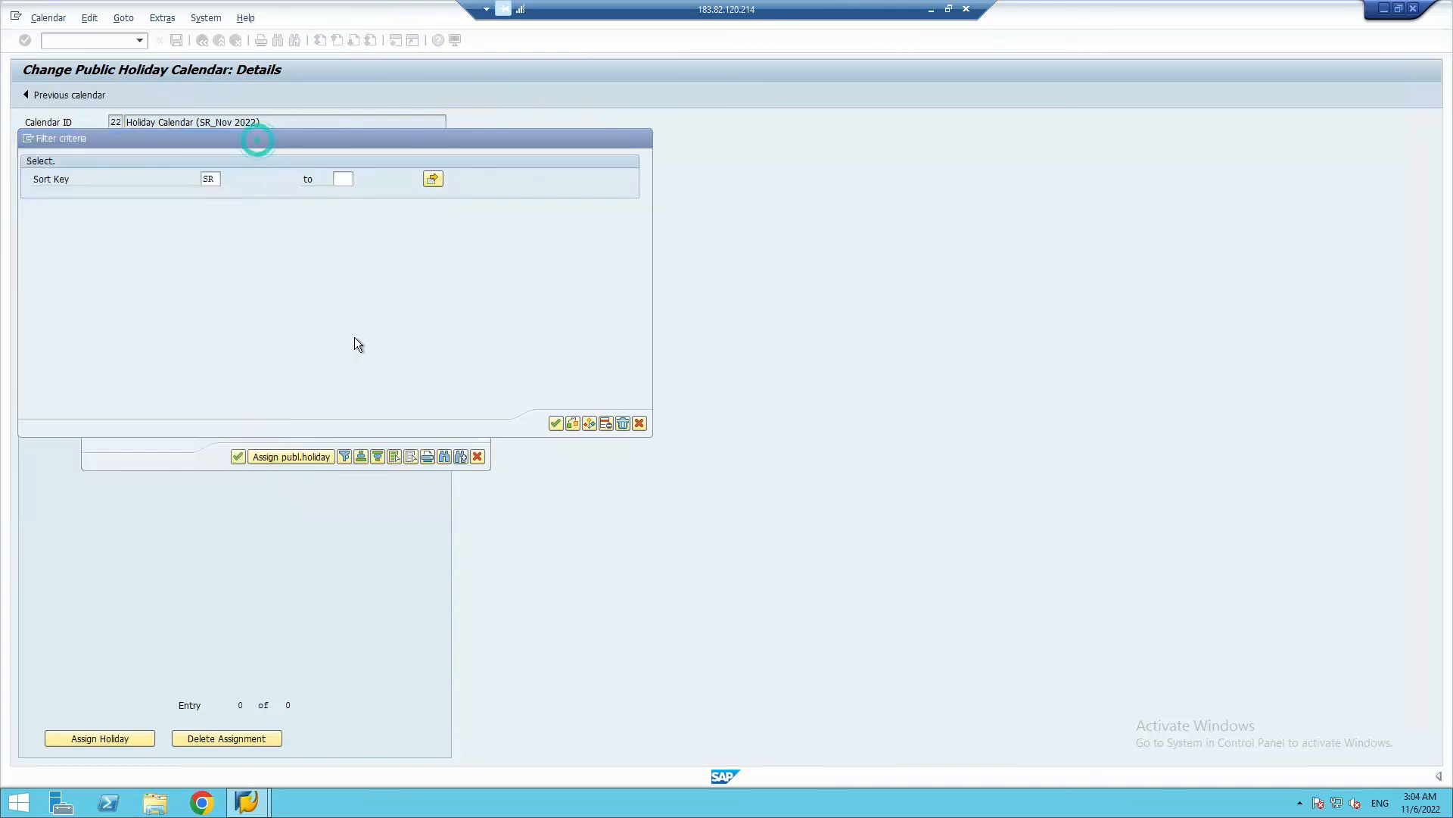
click(556, 424)
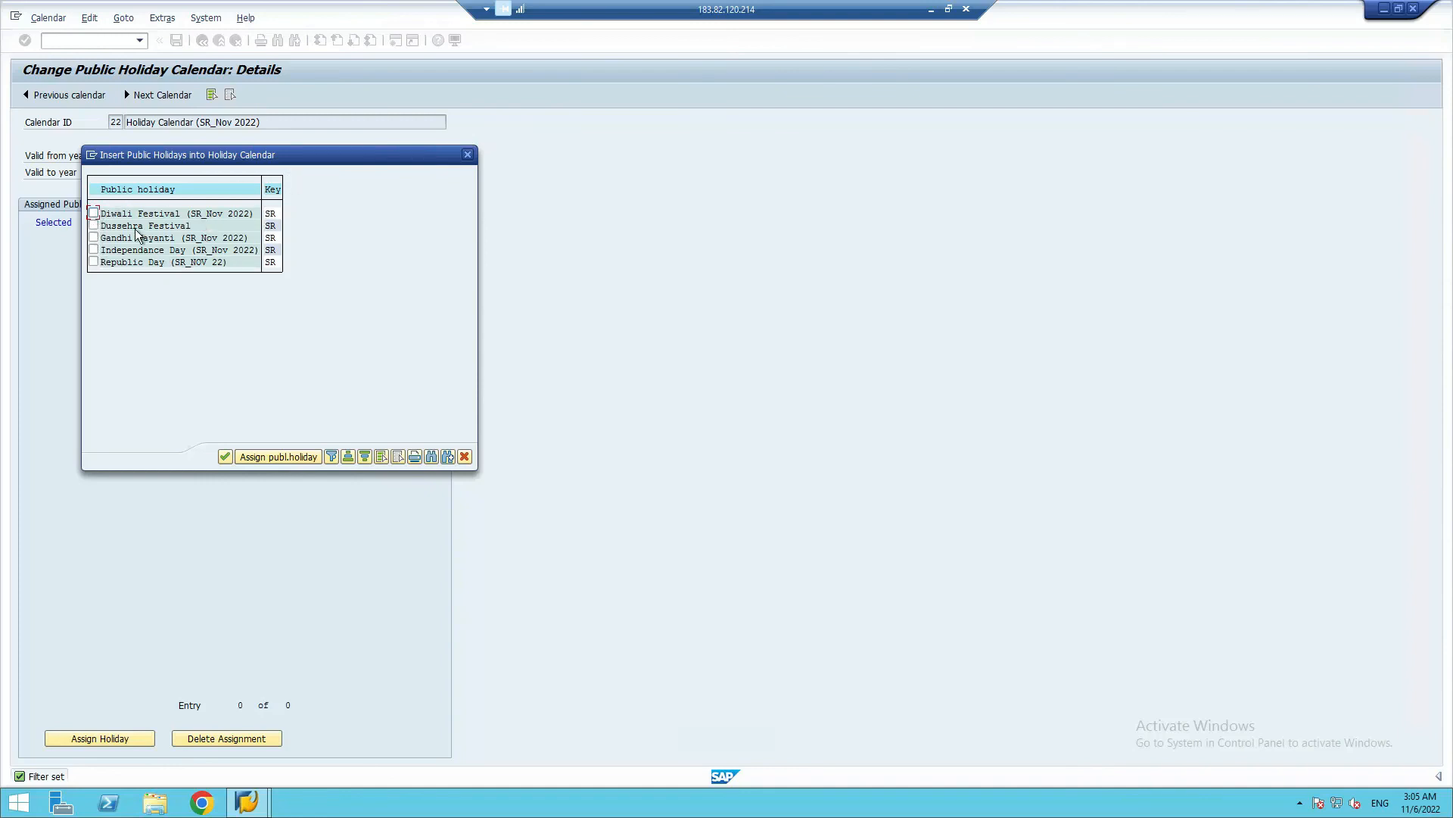
Assign the Diwali Festival, Dussehra Festival and Gandhi Jayanti public holidays to calendar 22
click(94, 226)
click(94, 238)
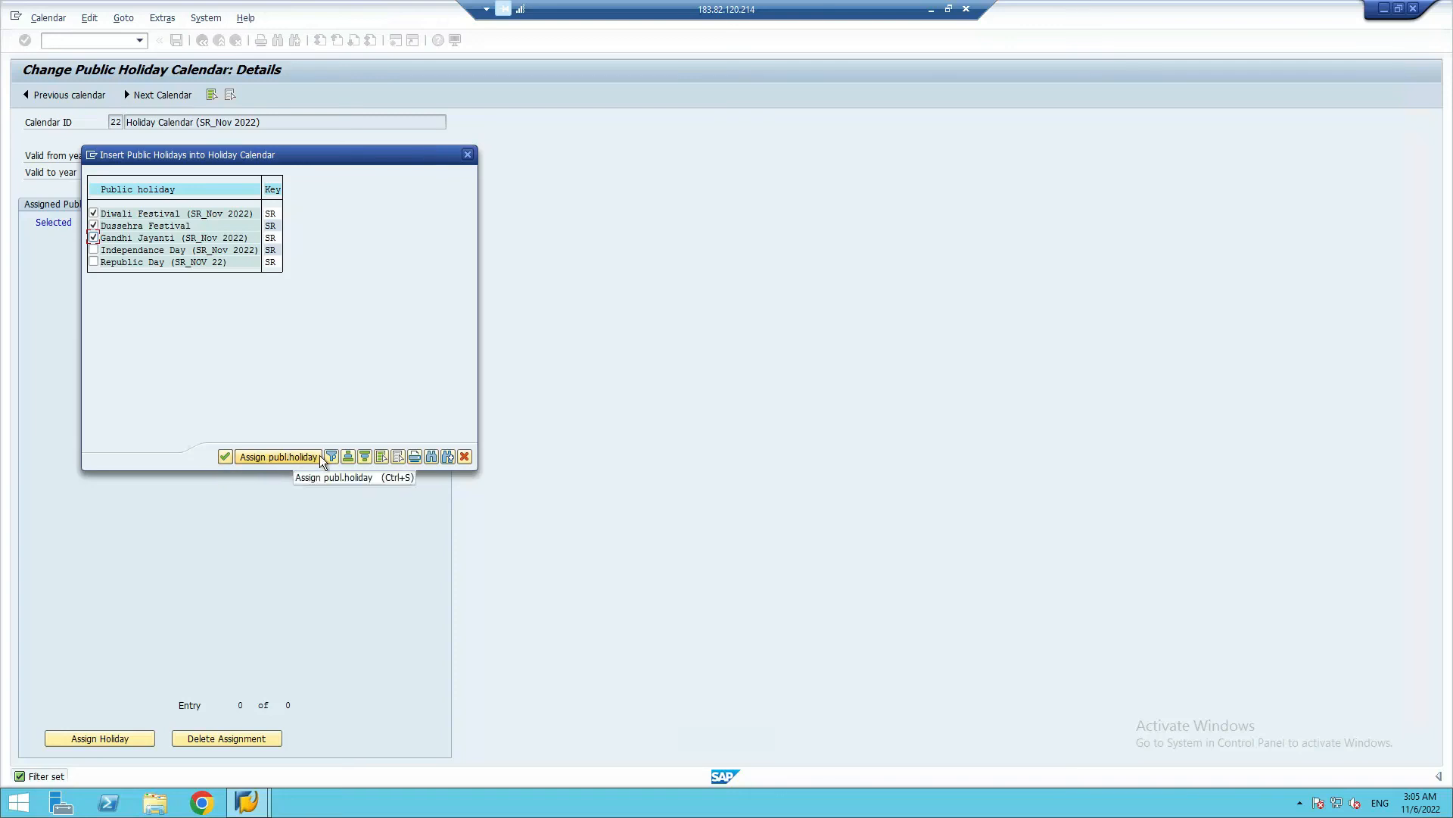
click(262, 456)
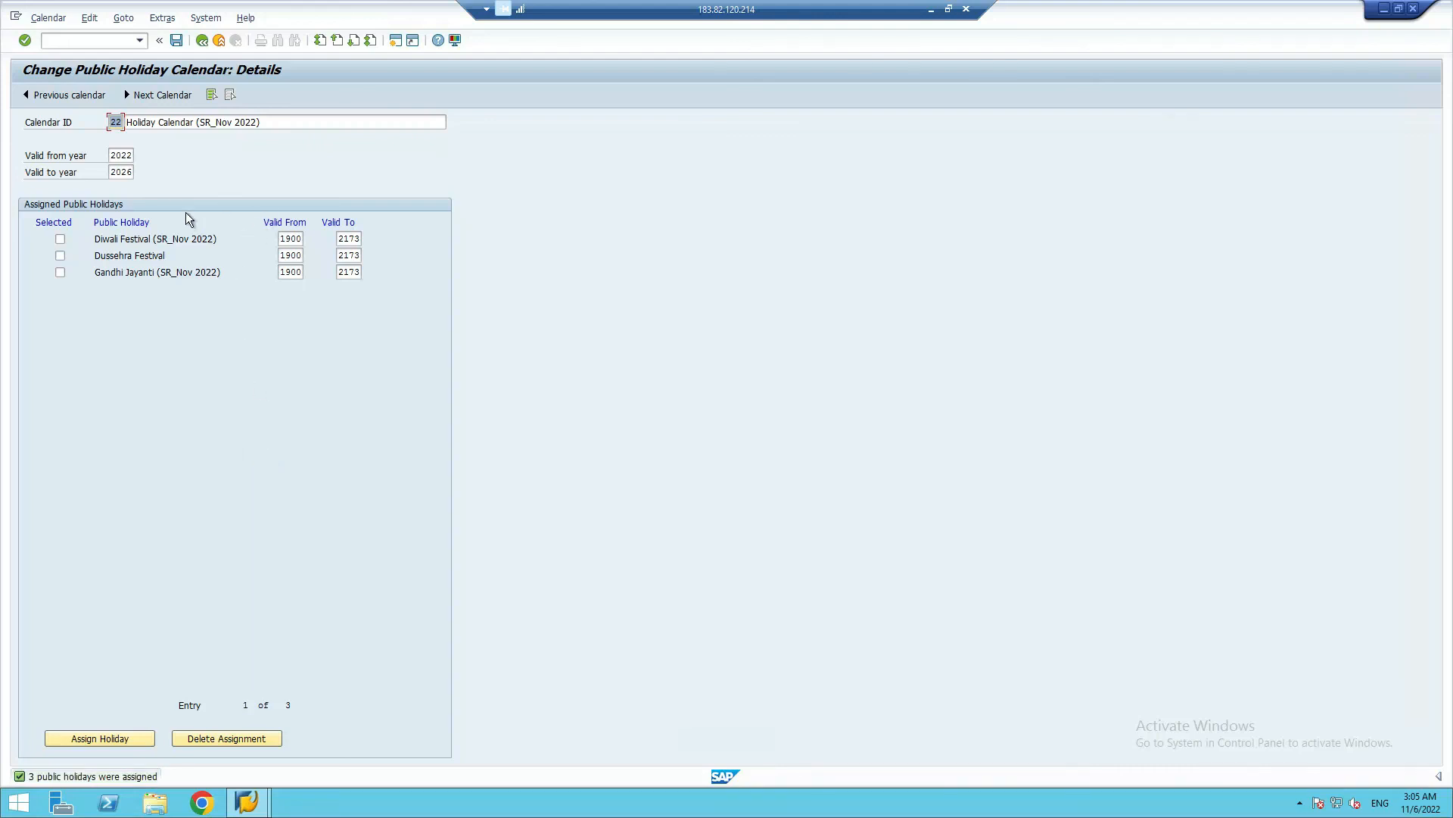
Mark the assigned public holidays as selected and set the Diwali Festival's validity to 2022 through 2026
click(60, 240)
click(61, 273)
click(291, 239)
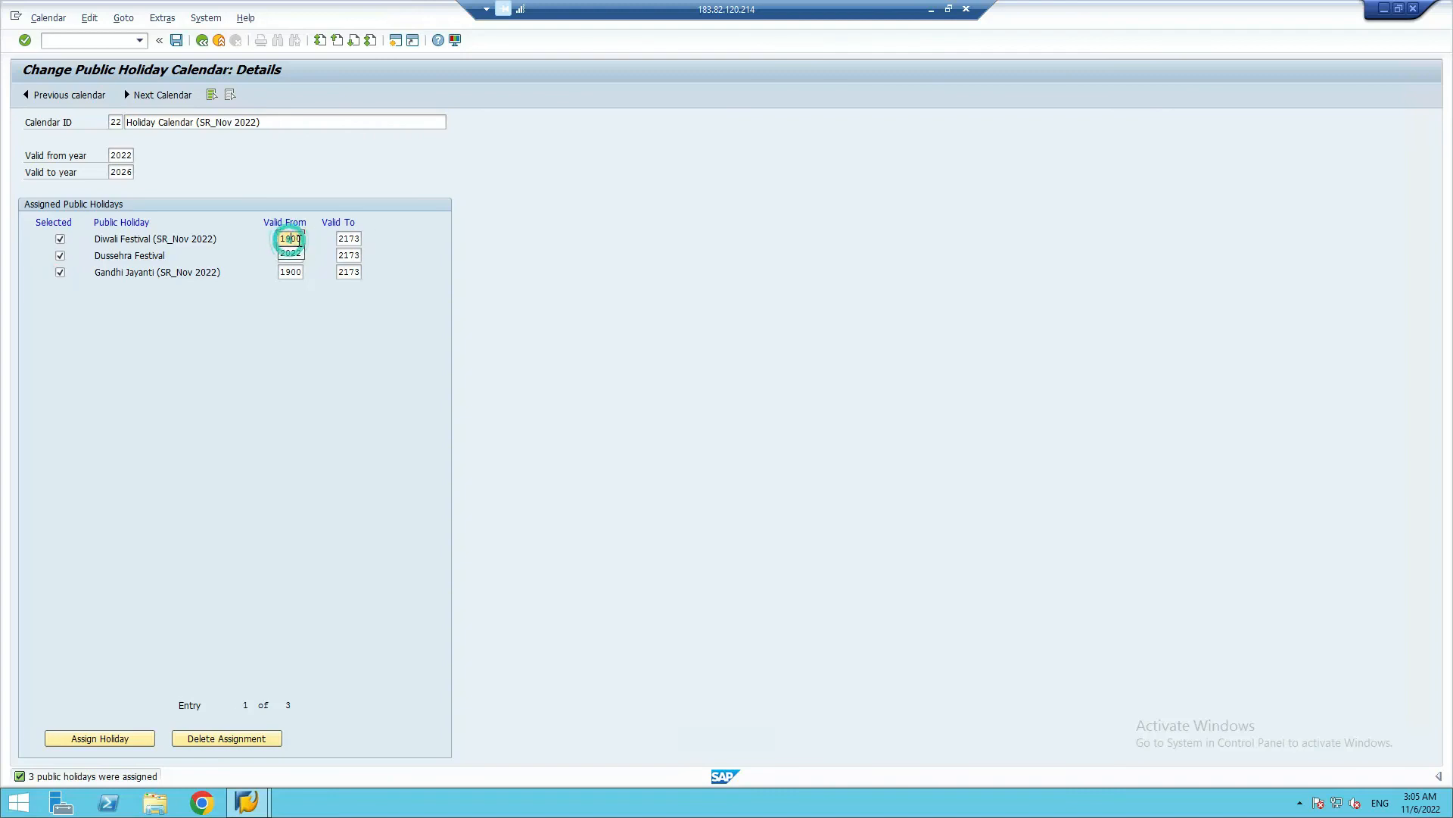
click(292, 254)
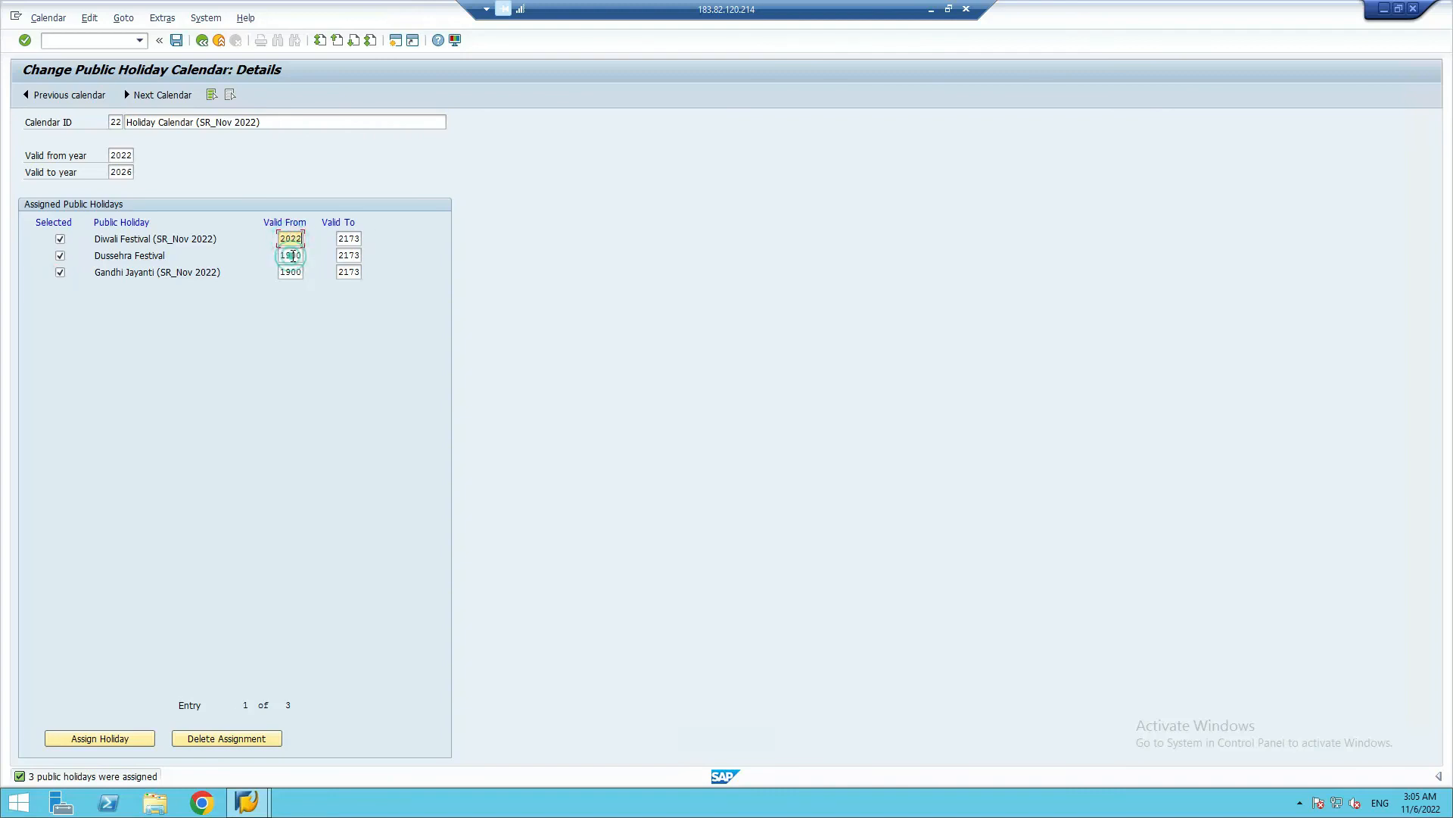
click(349, 239)
click(351, 254)
Set the validity of the Dussehra Festival and Gandhi Jayanti holidays to 2022 through 2026
click(291, 255)
click(291, 270)
click(348, 256)
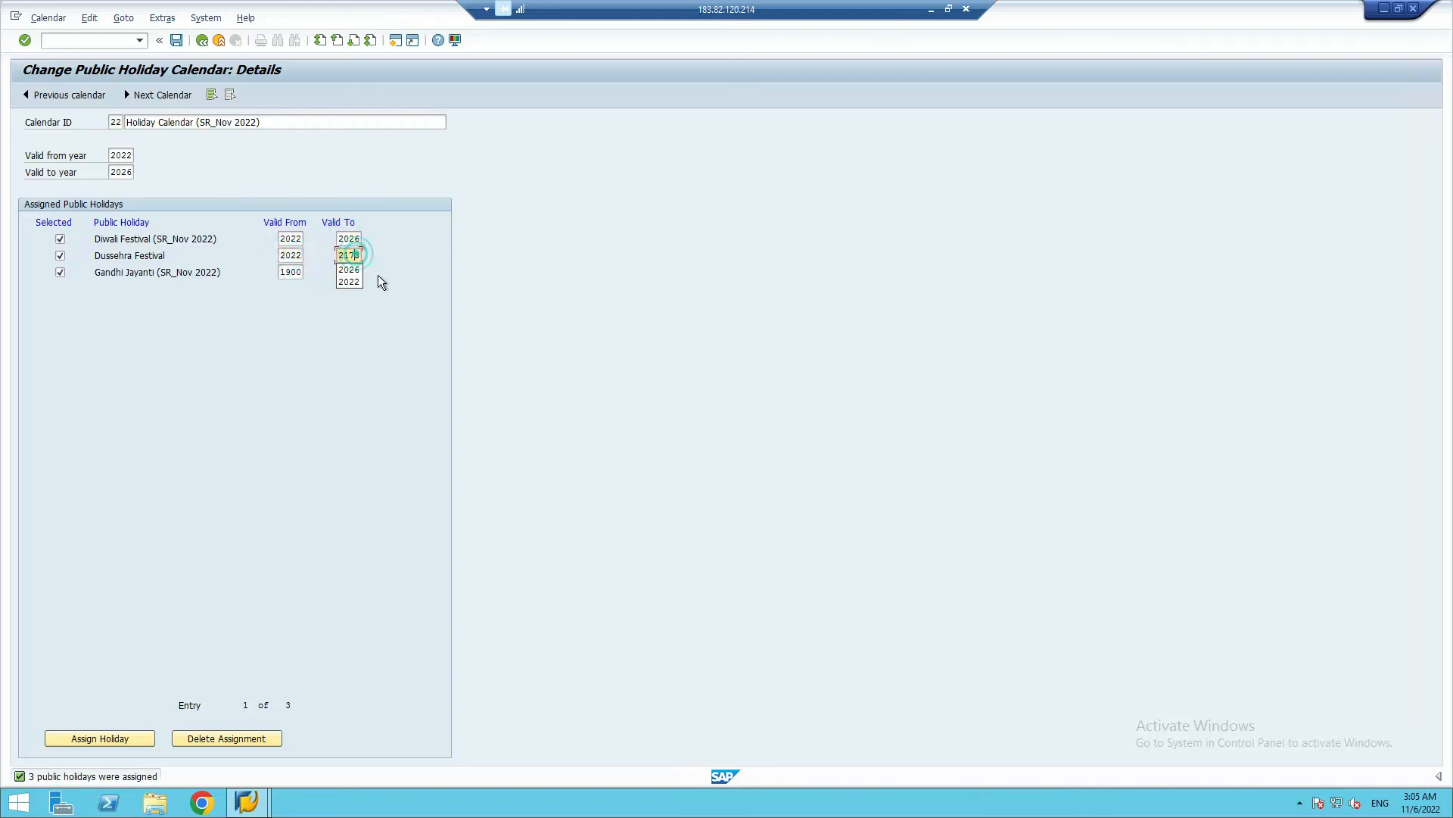
click(360, 271)
click(293, 272)
click(290, 286)
click(348, 272)
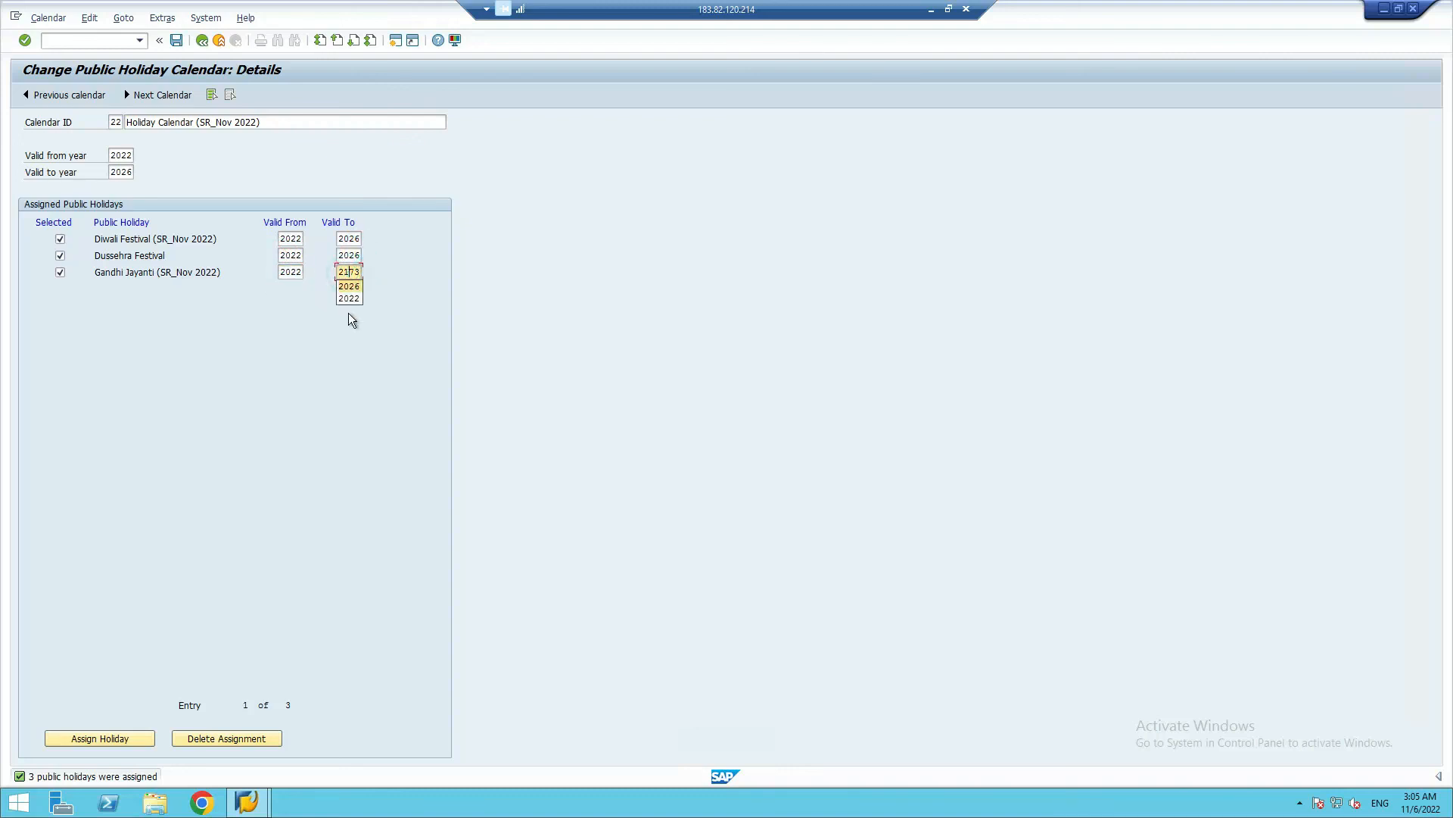
click(349, 287)
Deselect the three assigned holidays and exit calendar 22 without saving, returning to the holiday calendar overview
click(60, 240)
click(59, 256)
click(61, 271)
click(202, 40)
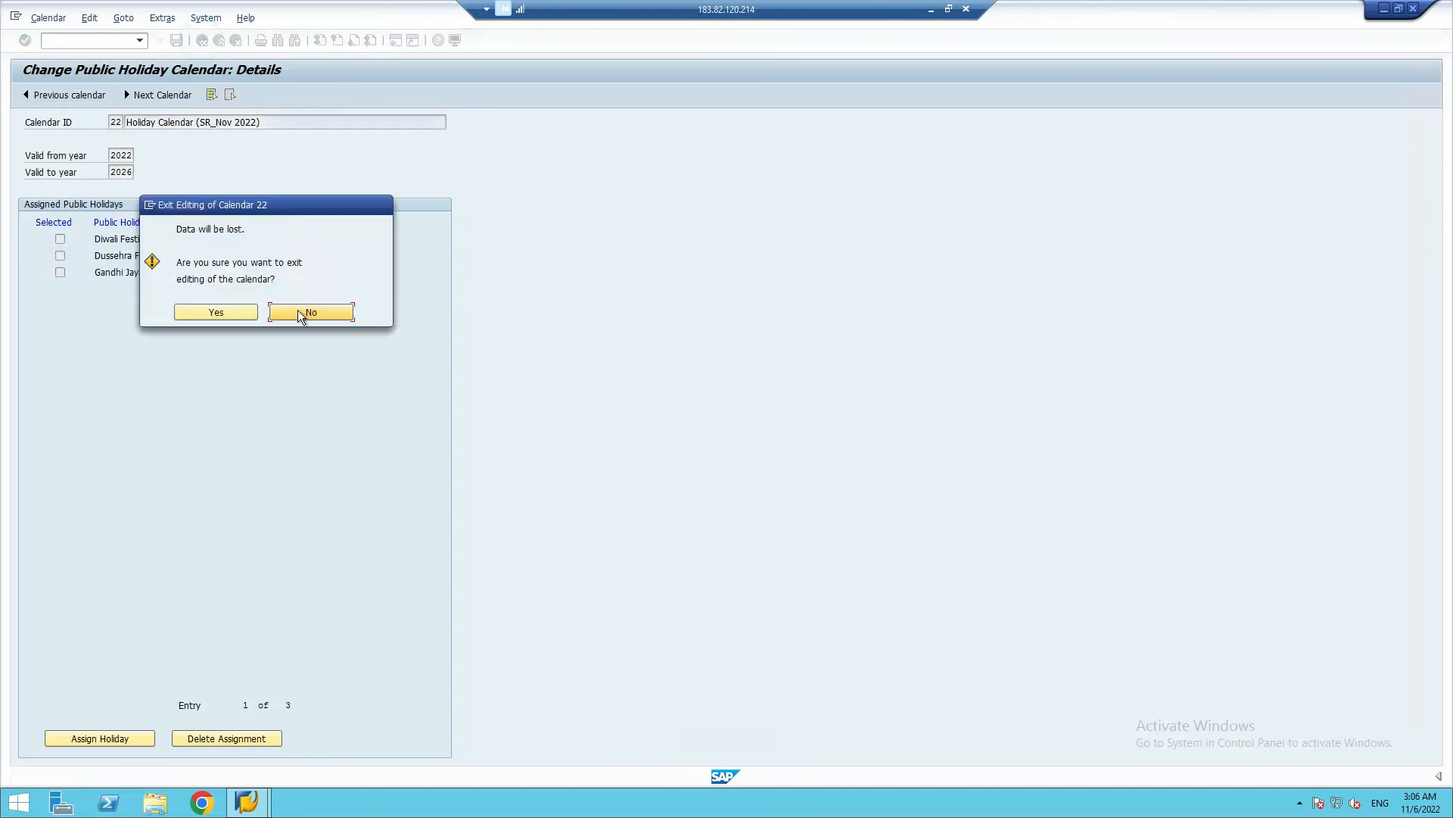
click(223, 318)
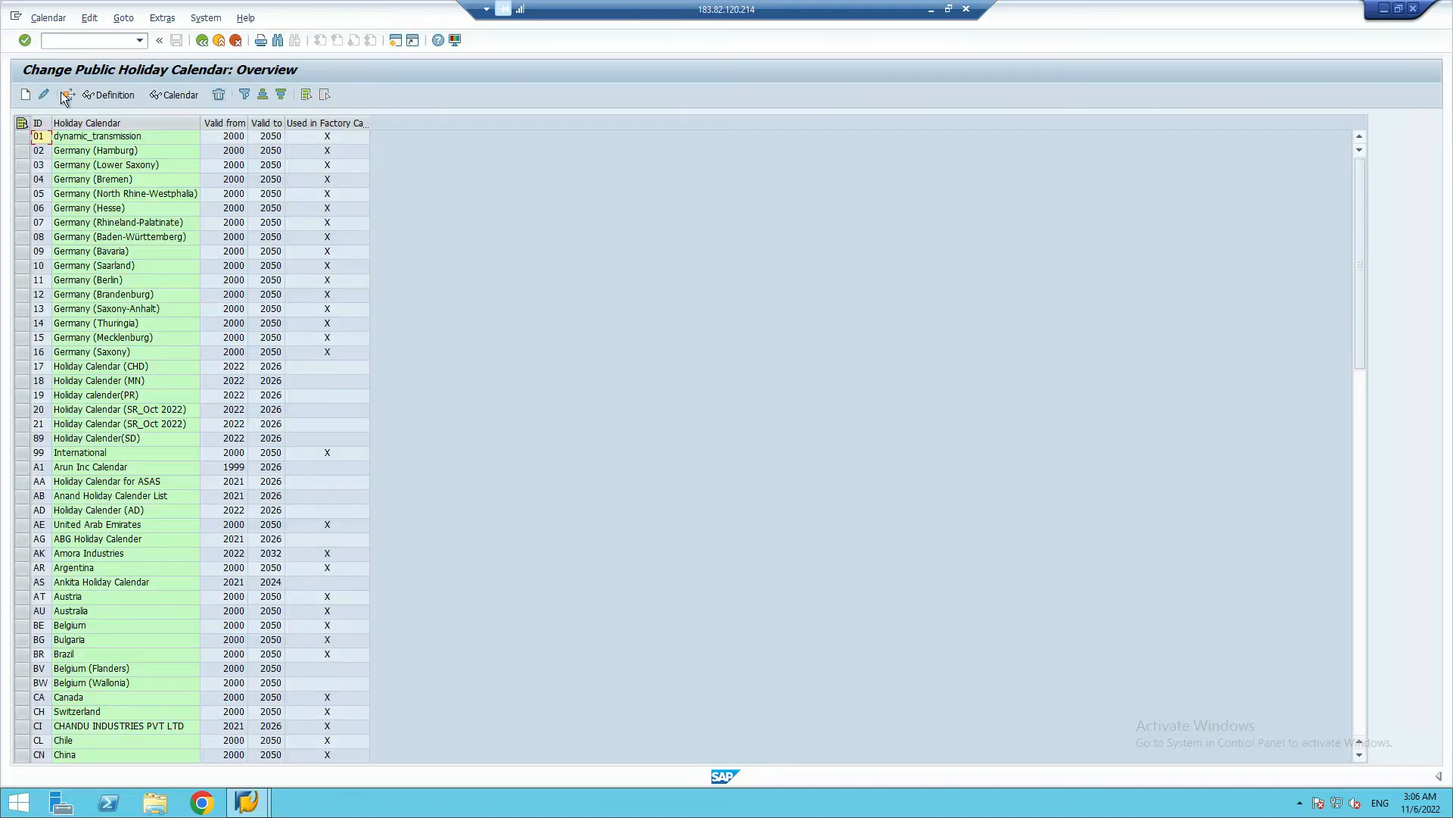
Create a new public holiday calendar and enter 22 as its calendar ID
click(25, 96)
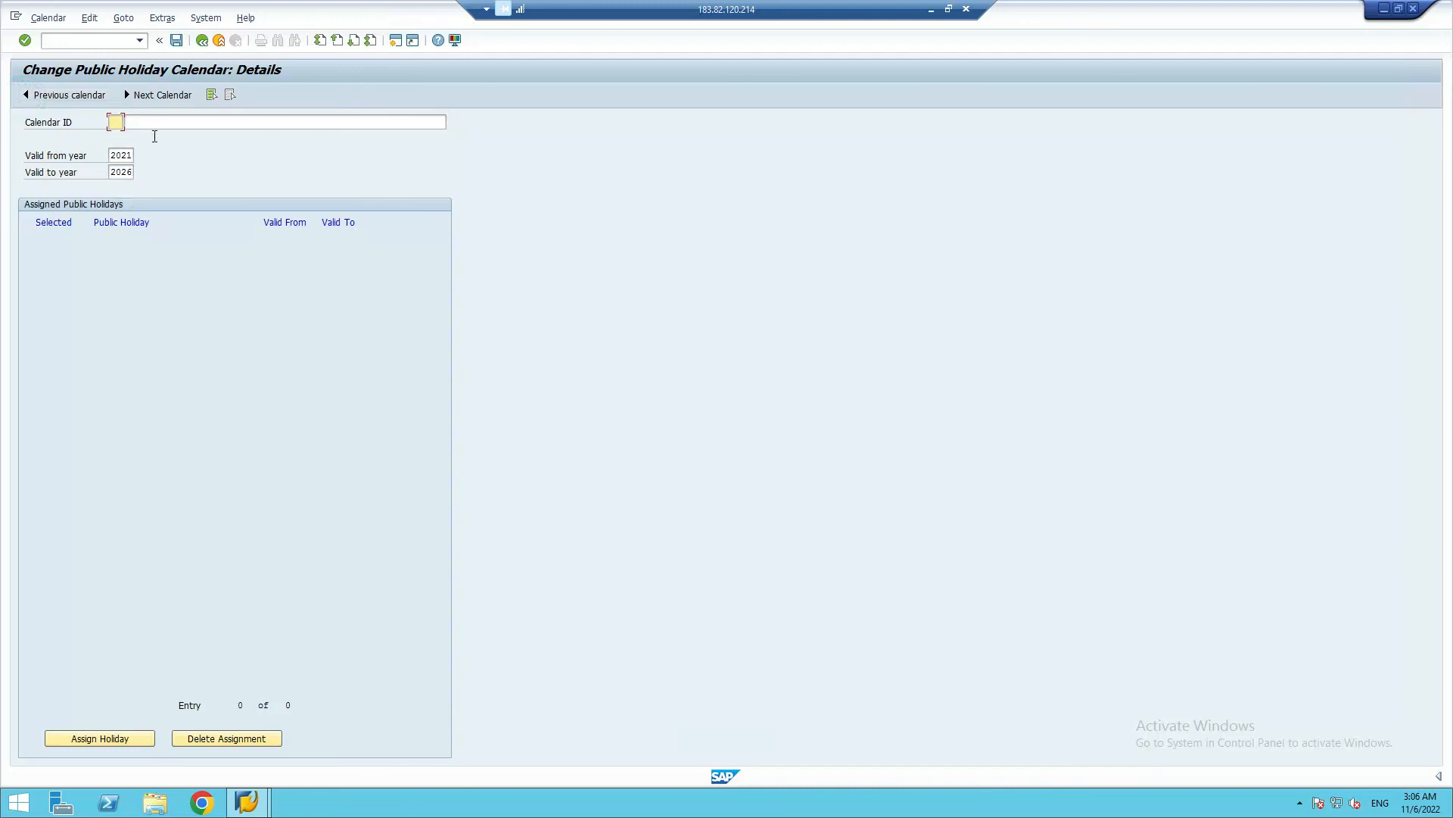
click(115, 121)
text(22)
key(Tab)
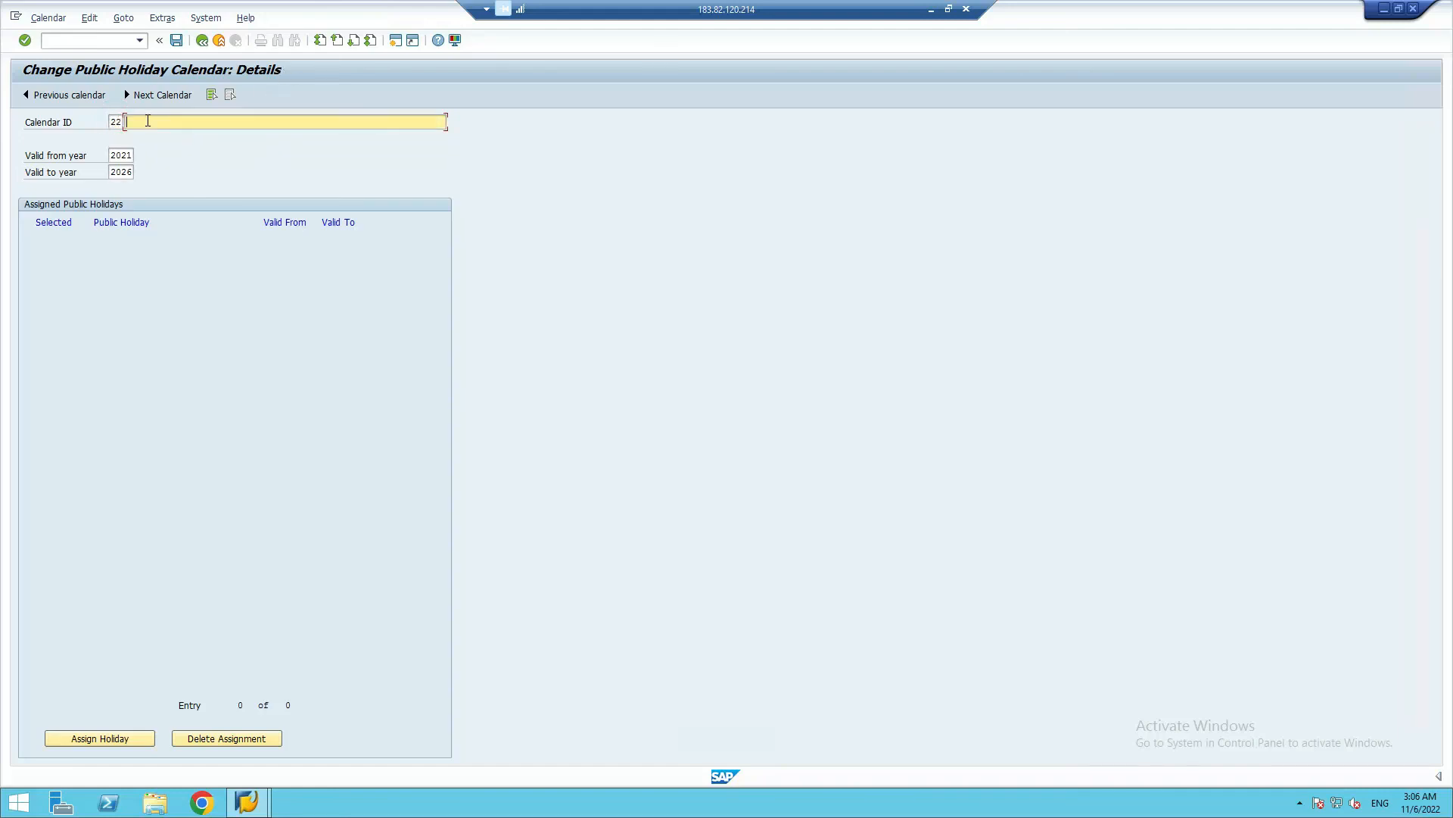
Name the new calendar "Holiday Calendar (SR_Nov 2022)" and replace its valid-from year with the suggested entry
click(147, 121)
text(Holiday Calendar (SR_Nov 2022))
click(126, 156)
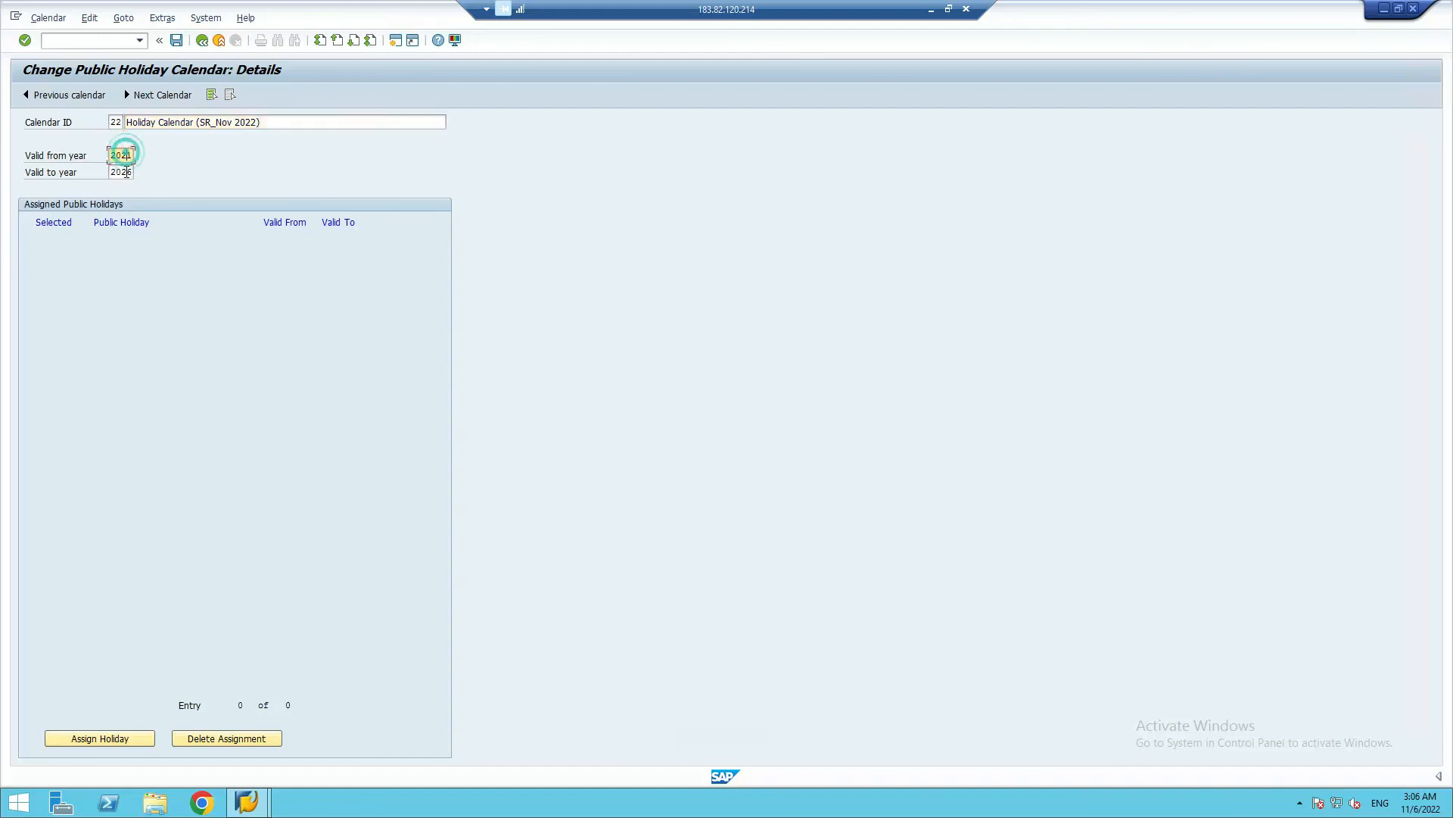
click(126, 170)
Open the public holidays available for calendar 22 and filter them by sort key SR
click(90, 739)
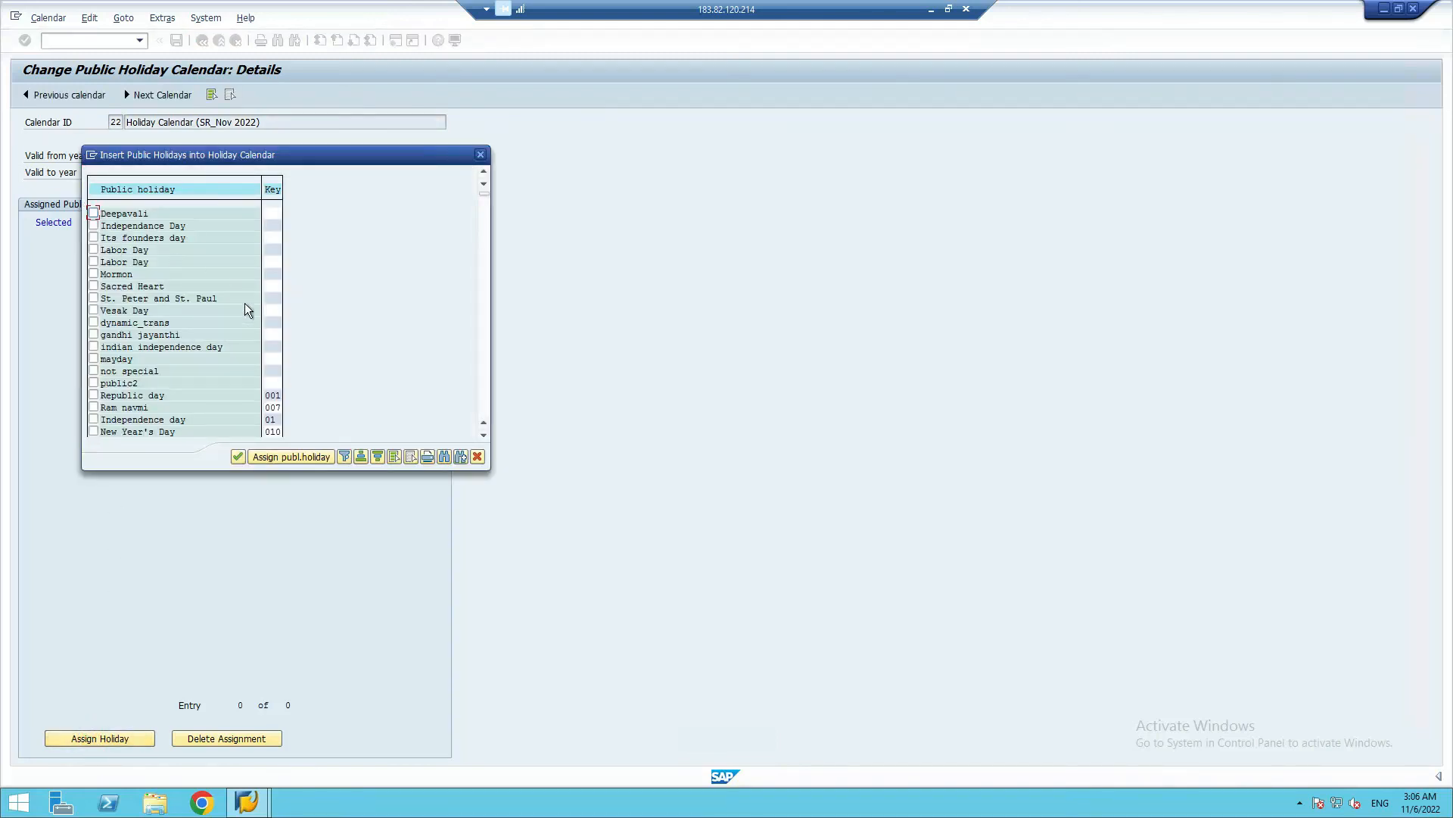
click(271, 189)
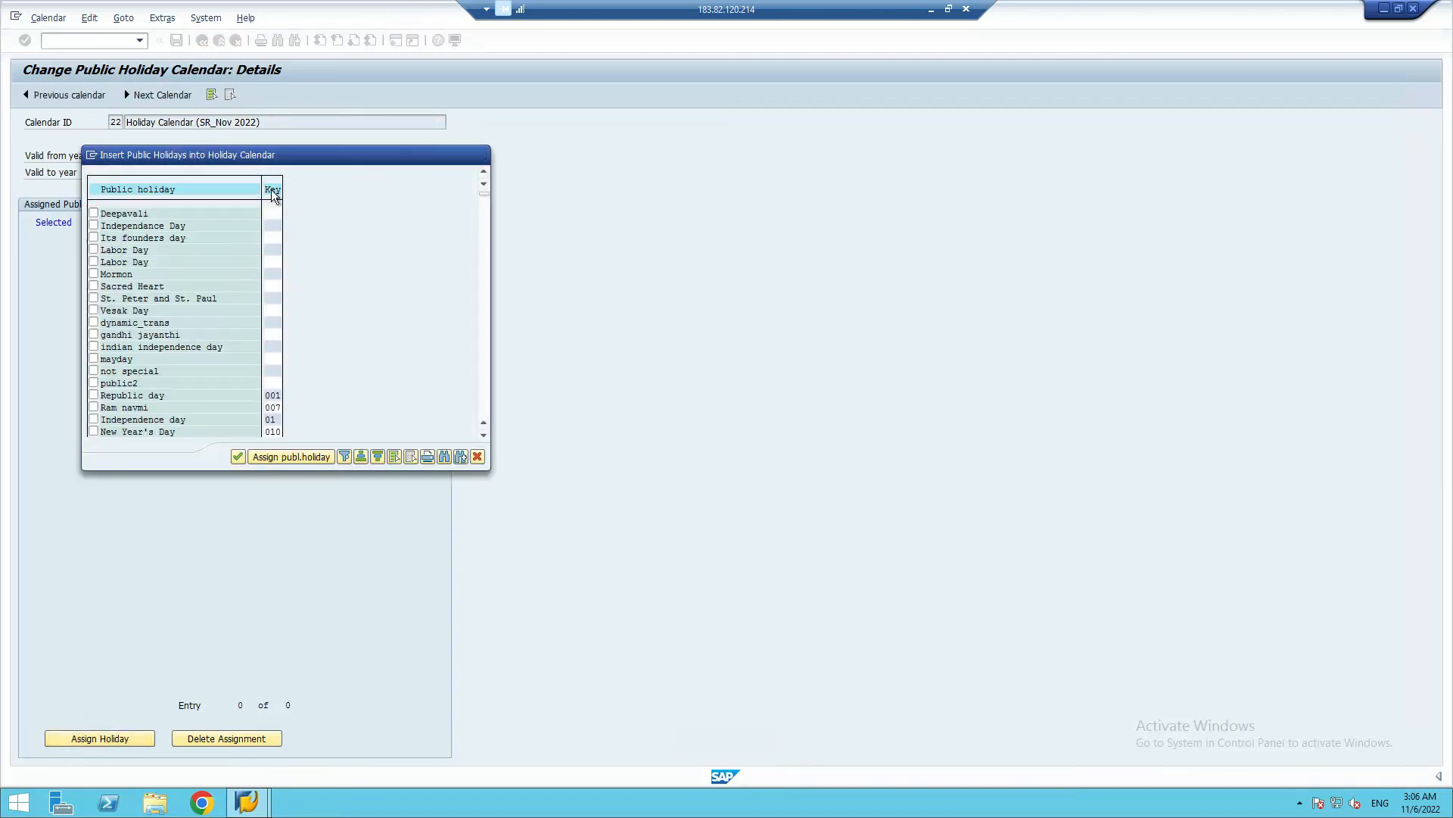
click(346, 457)
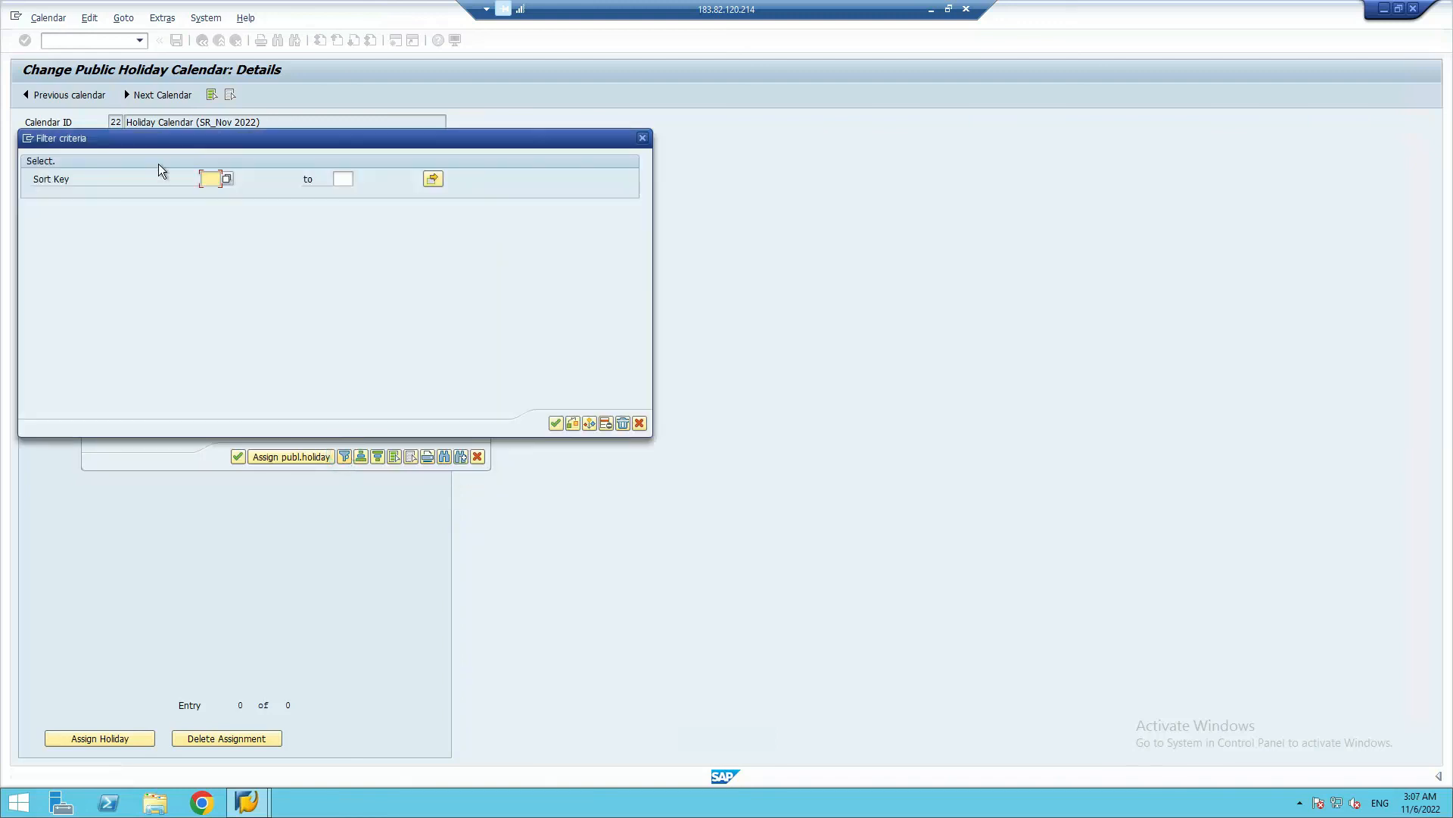
text(SR)
click(555, 422)
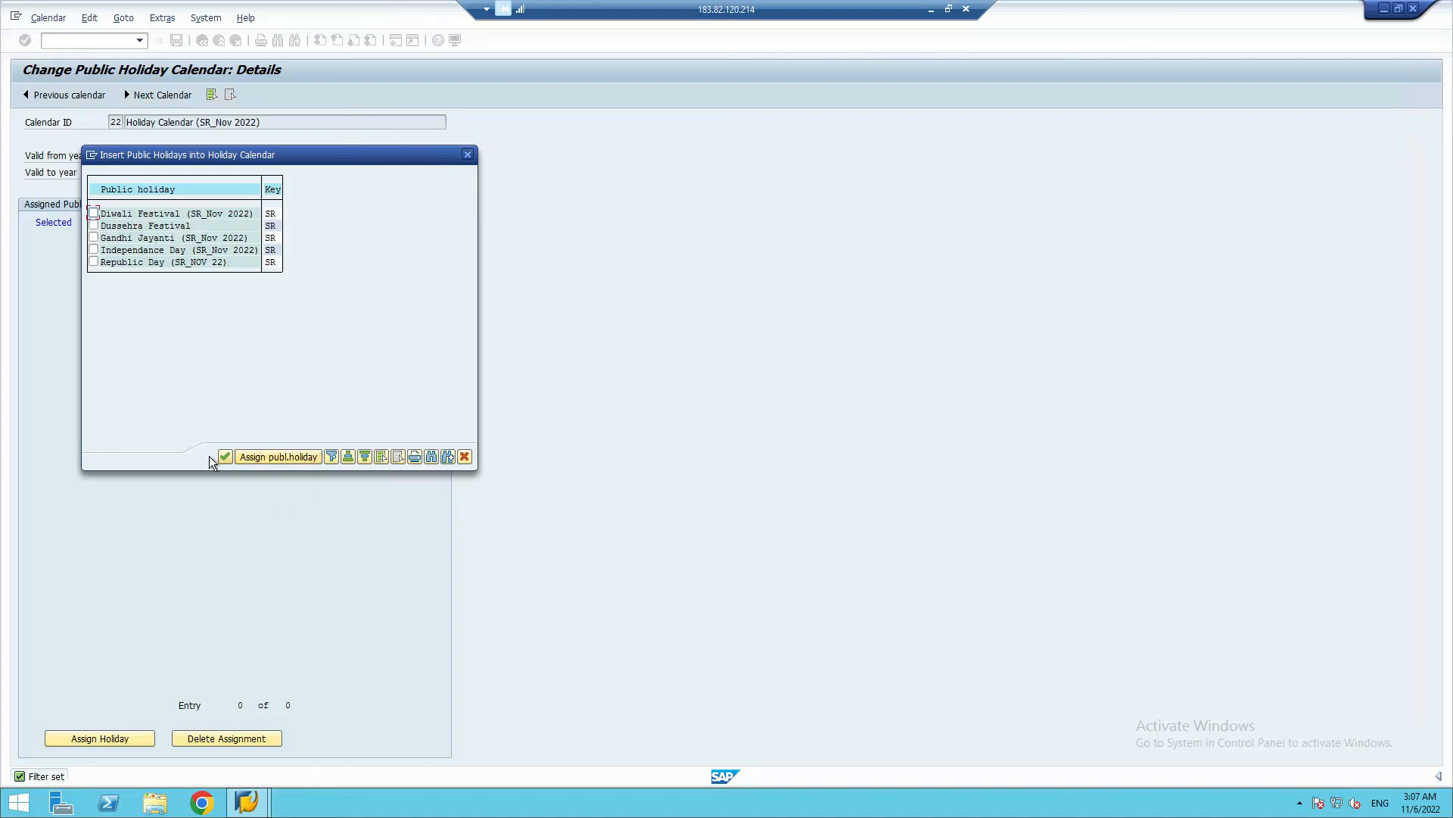
Try to add the Diwali Festival and Dussehra Festival holidays to calendar 22 and save it
click(93, 214)
click(94, 226)
click(225, 457)
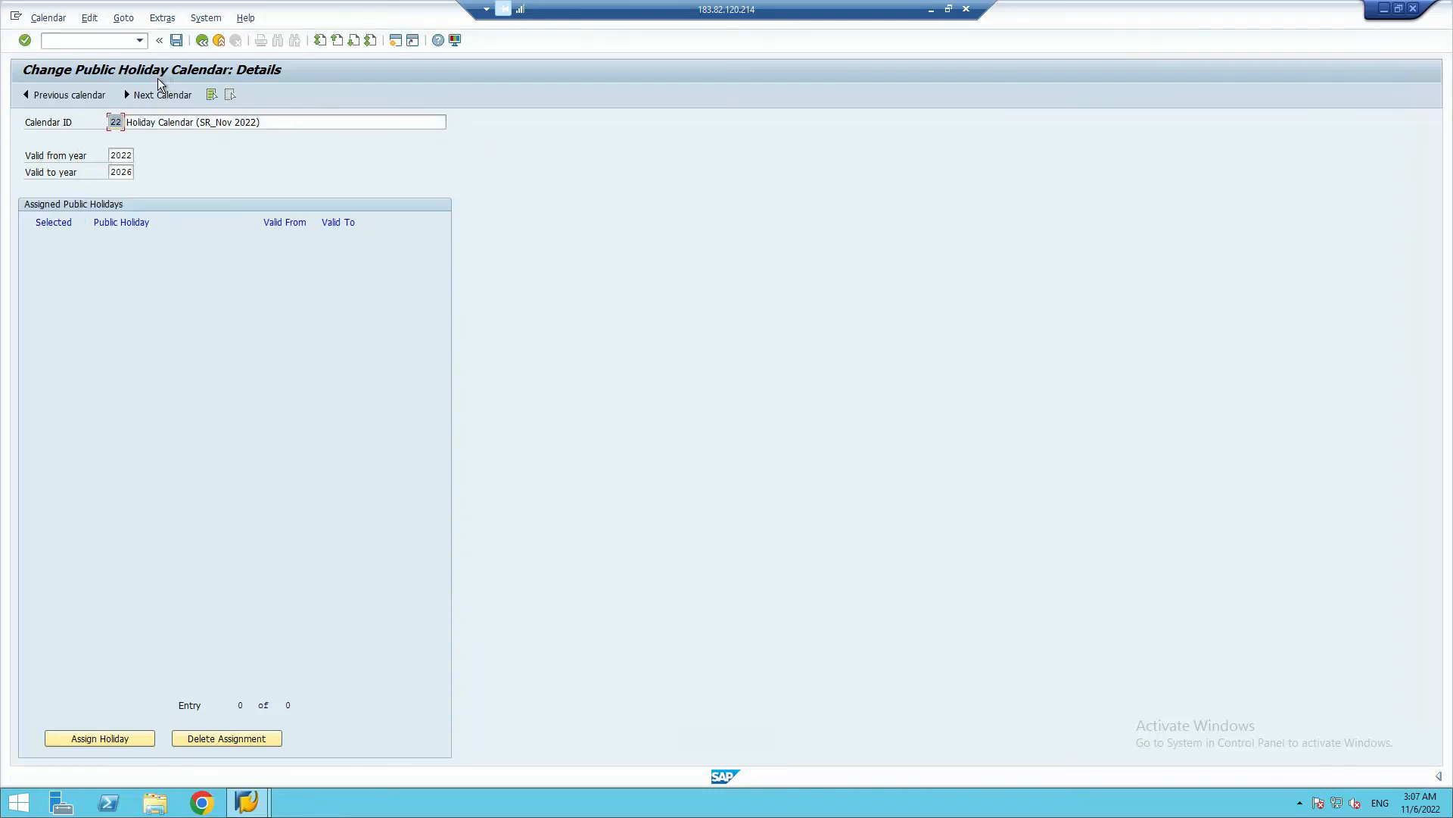
click(176, 39)
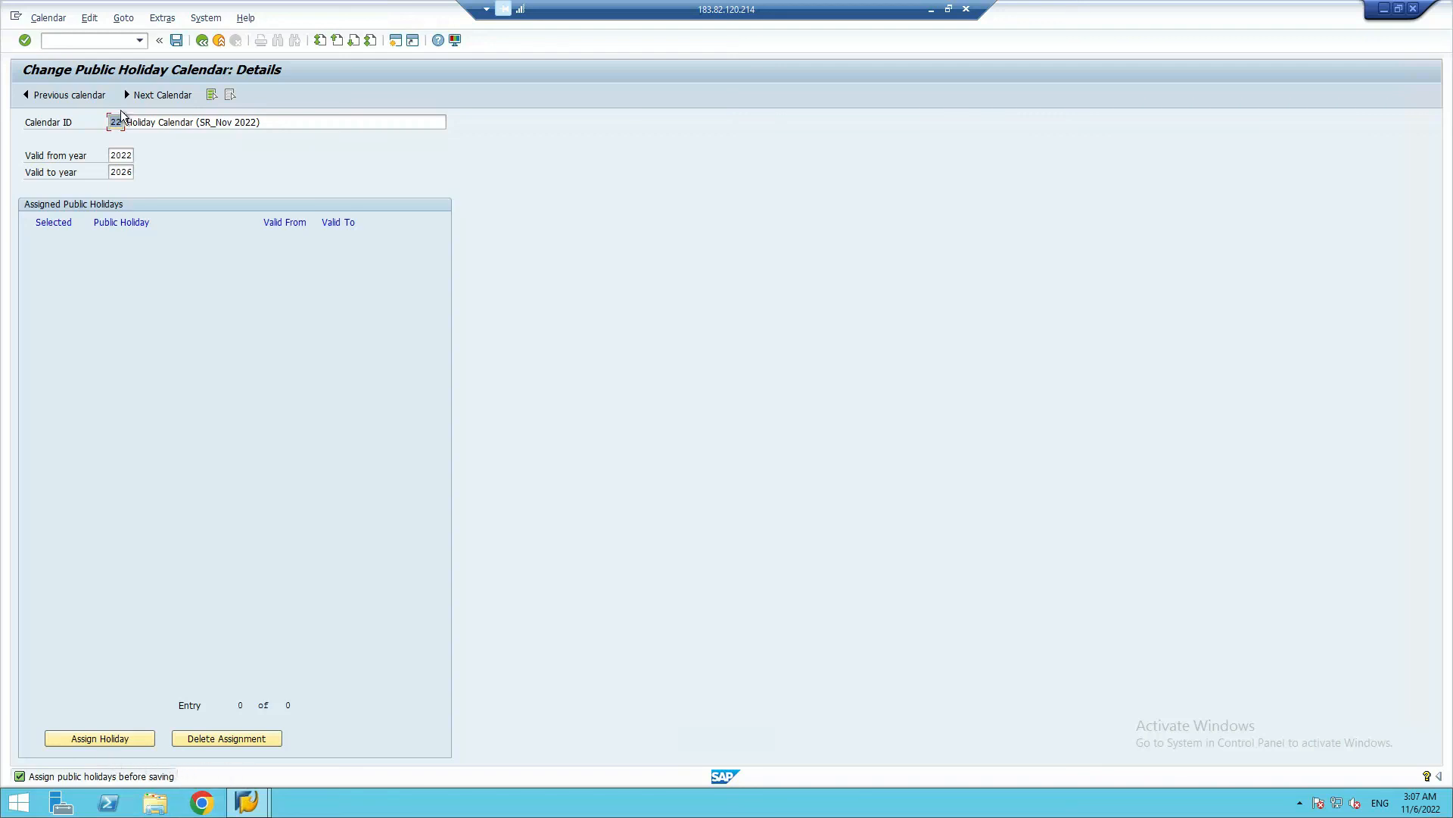
click(101, 739)
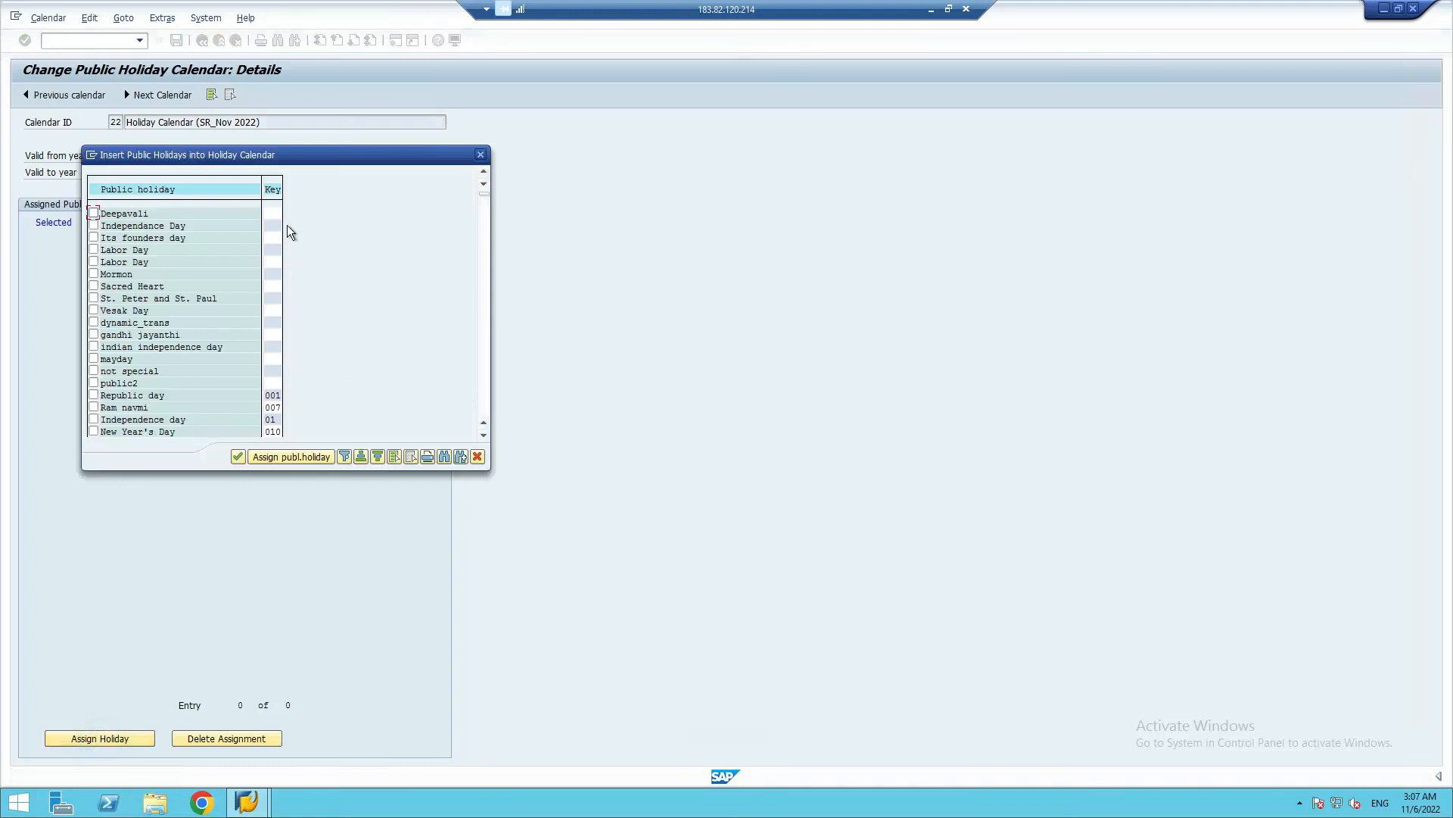
click(275, 190)
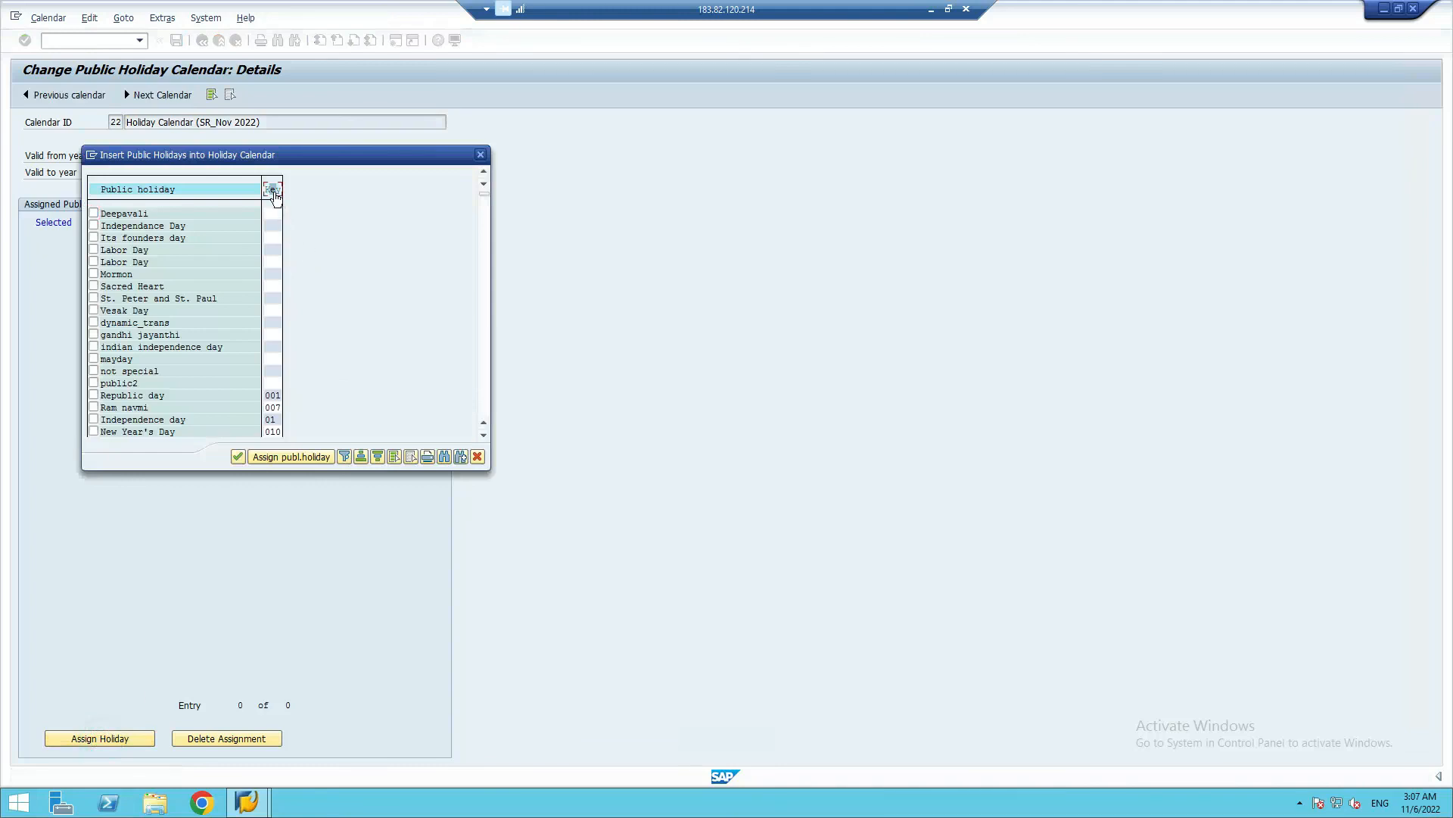
click(291, 458)
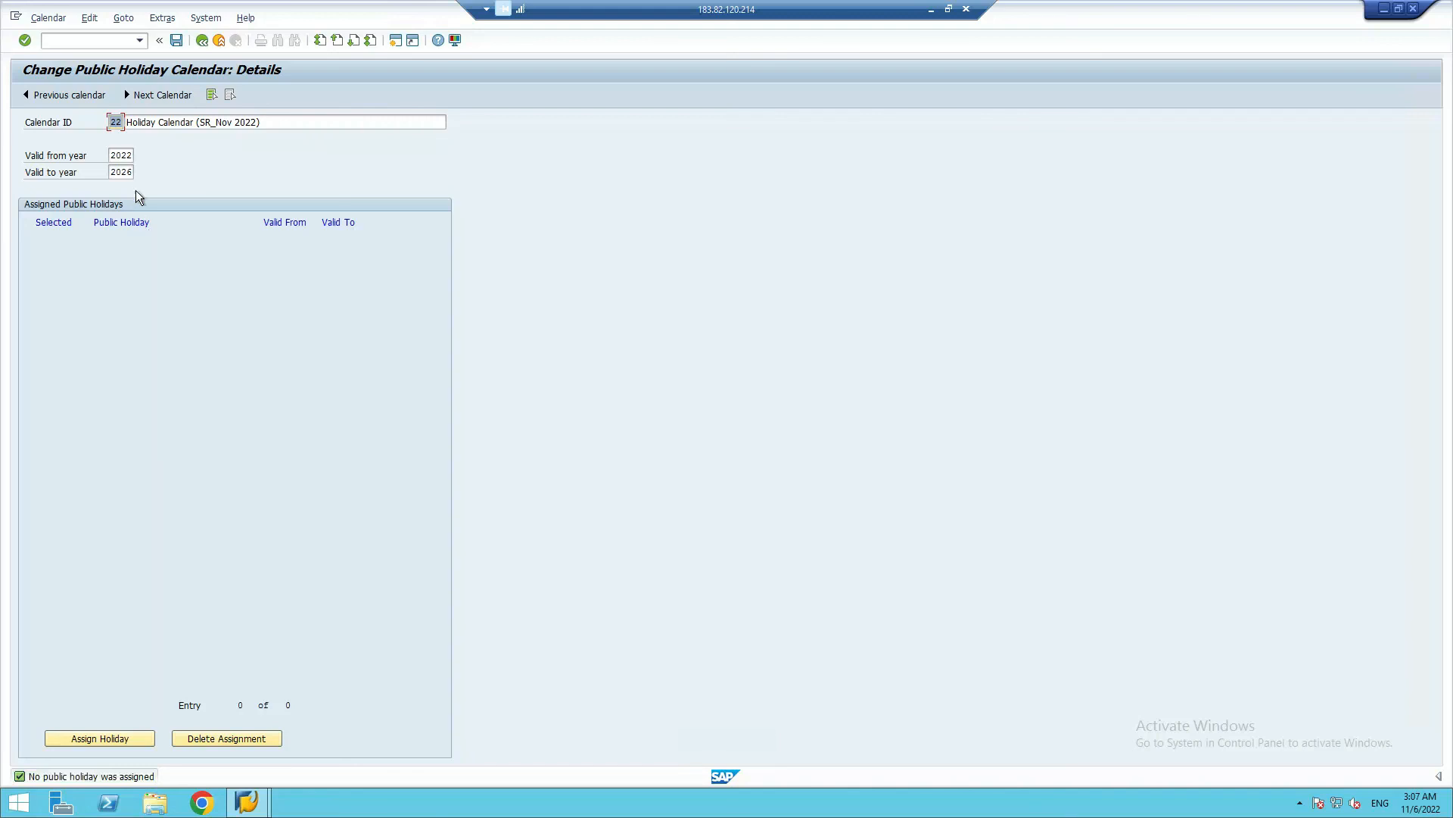
click(161, 161)
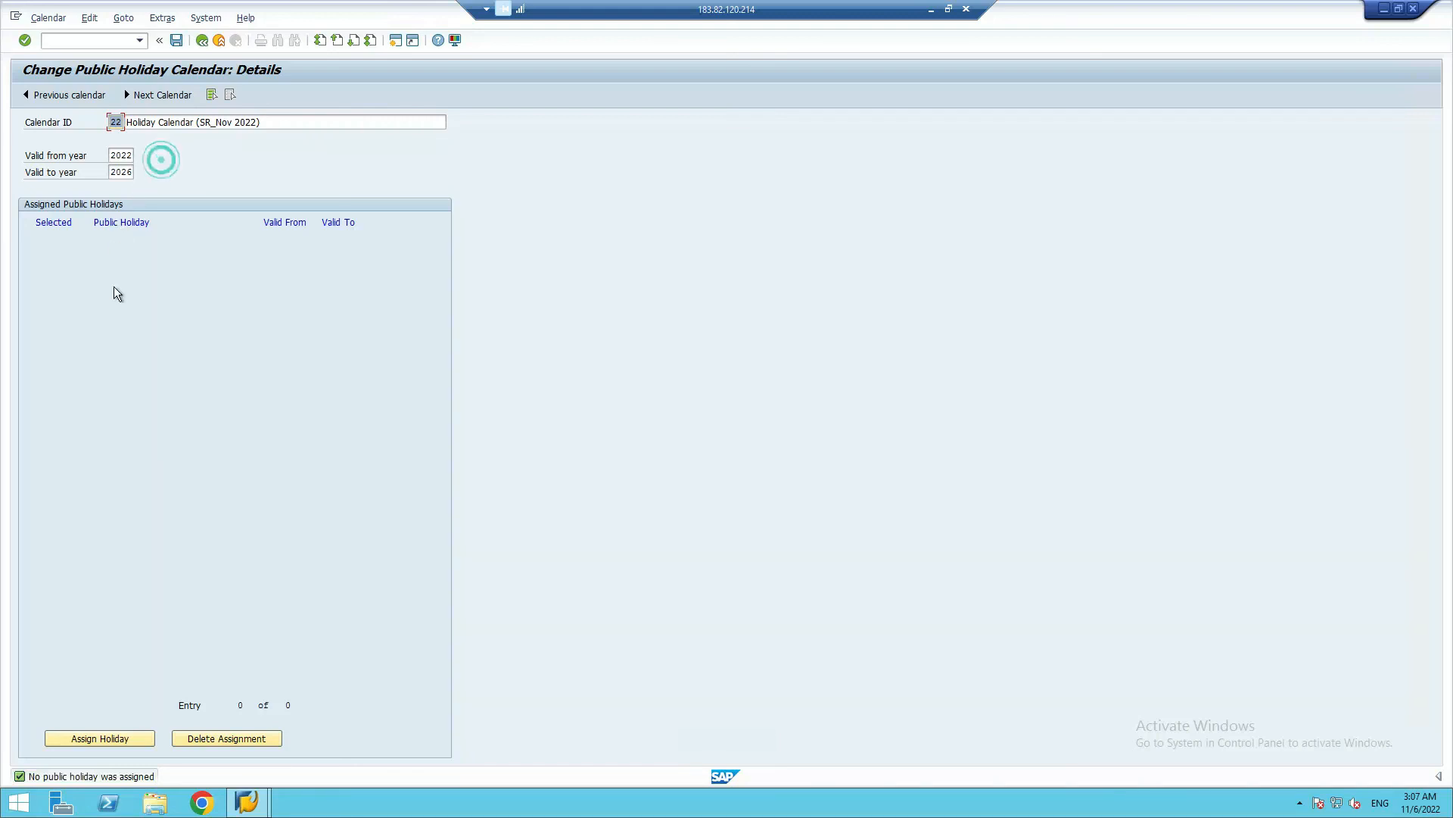
Reopen the holiday assignment list for calendar 22 and restrict it to sort key SR
click(121, 738)
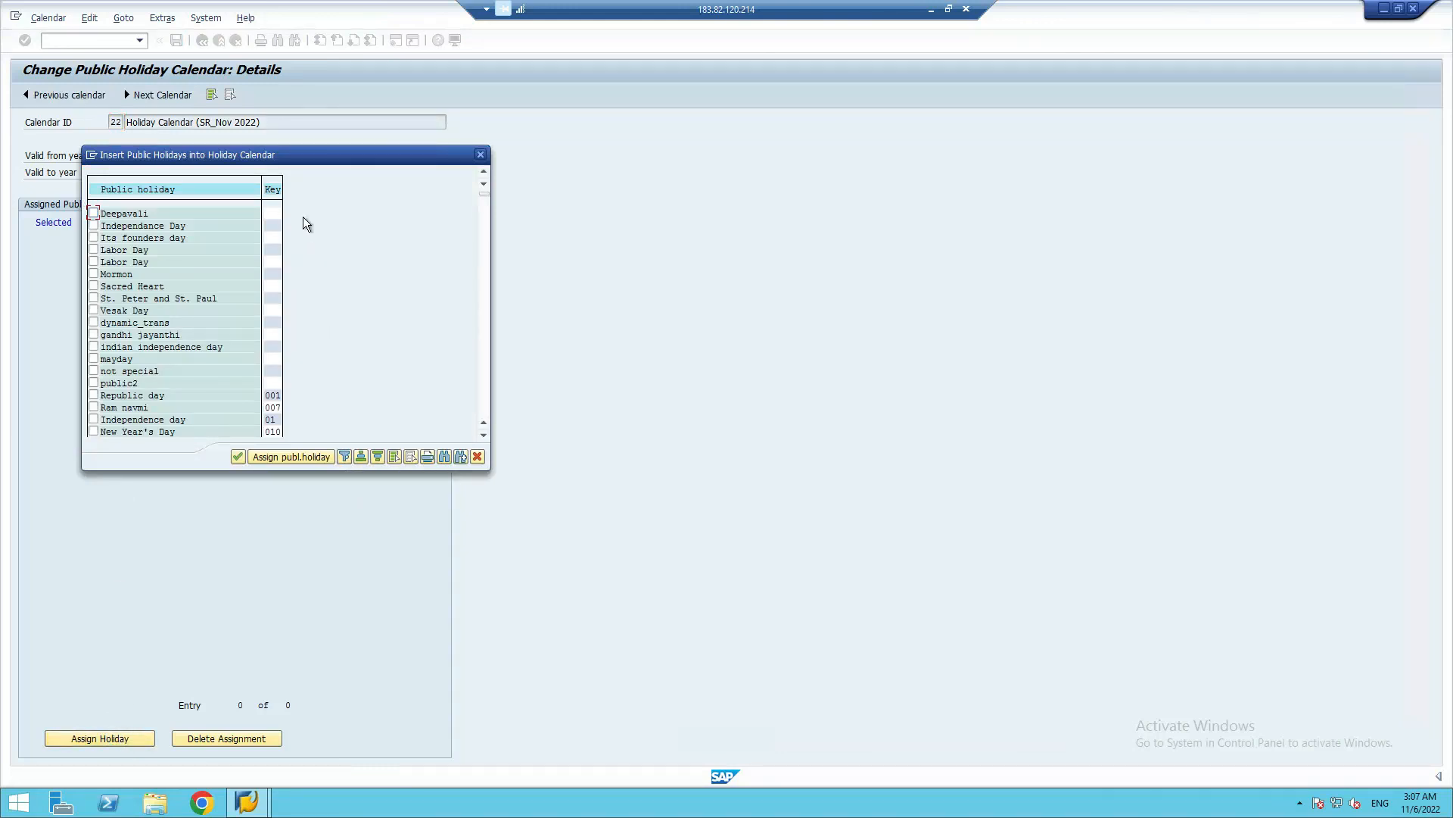
click(273, 190)
click(344, 456)
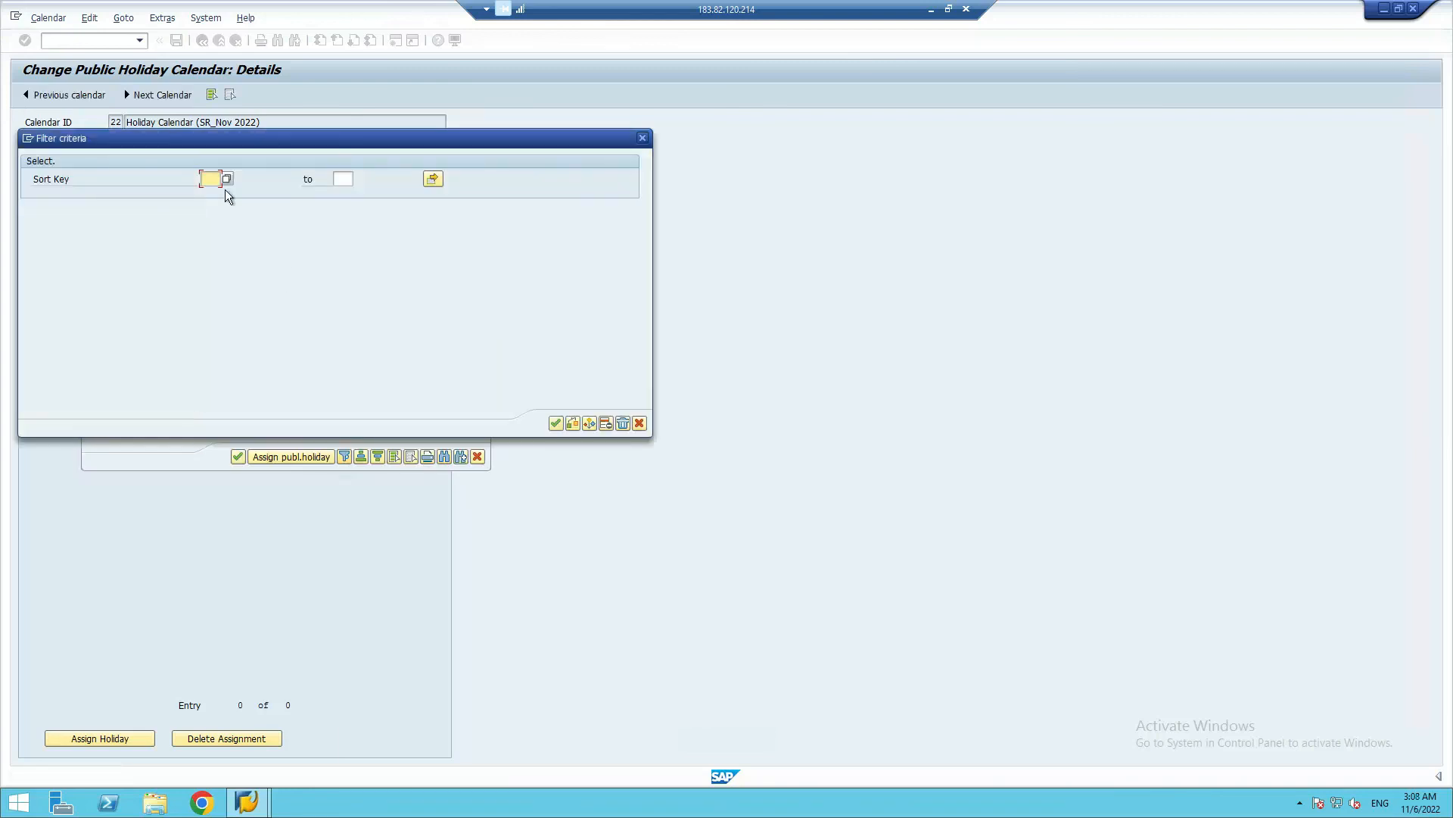
text(SR)
click(556, 422)
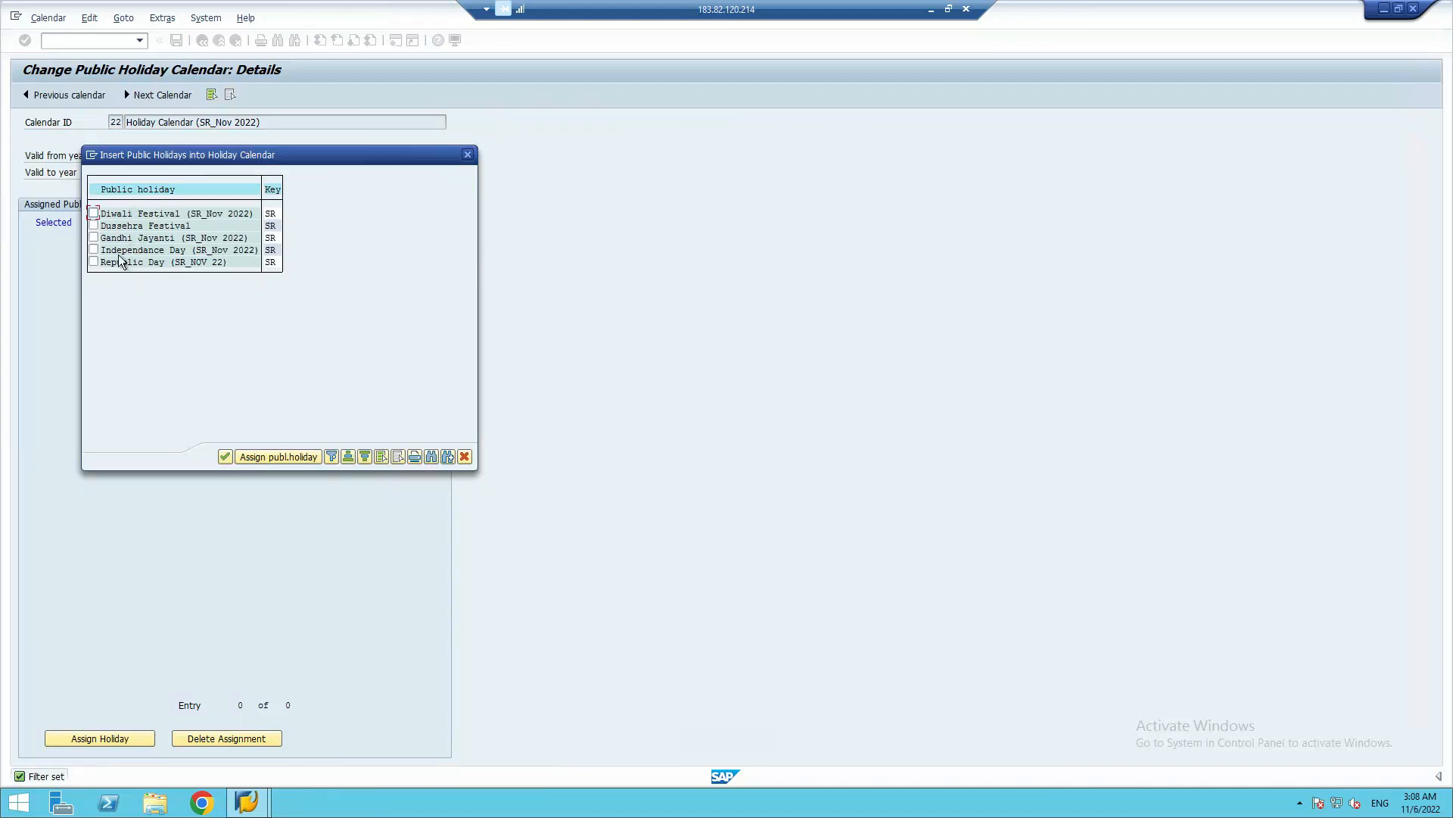
Assign the Gandhi Jayanti, Independance Day and Republic Day SR holidays to calendar 22
click(95, 239)
click(94, 250)
click(96, 262)
click(263, 458)
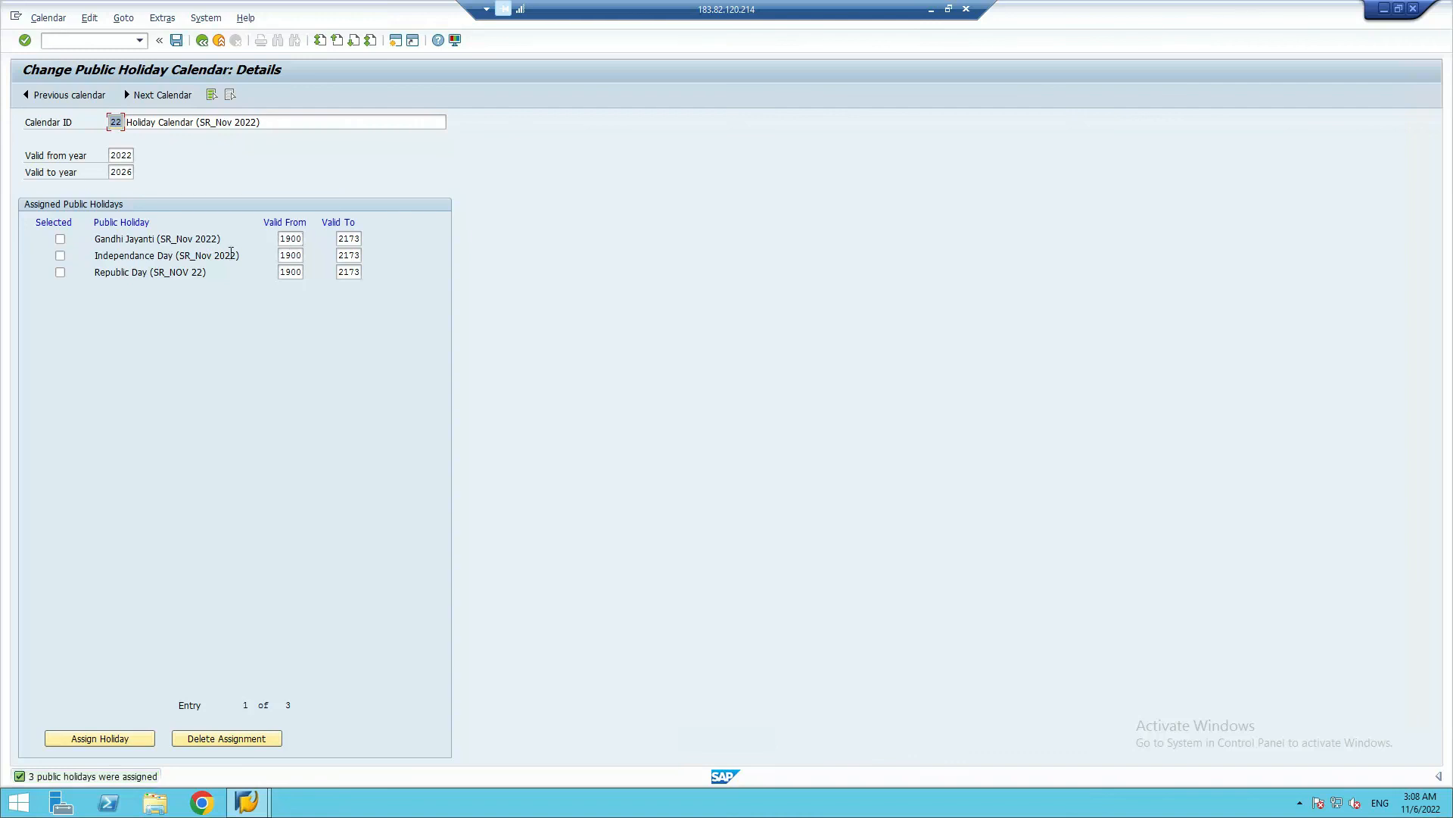
Set the validity of the assigned Gandhi Jayanti holiday to 2022 through 2026
click(291, 238)
click(292, 238)
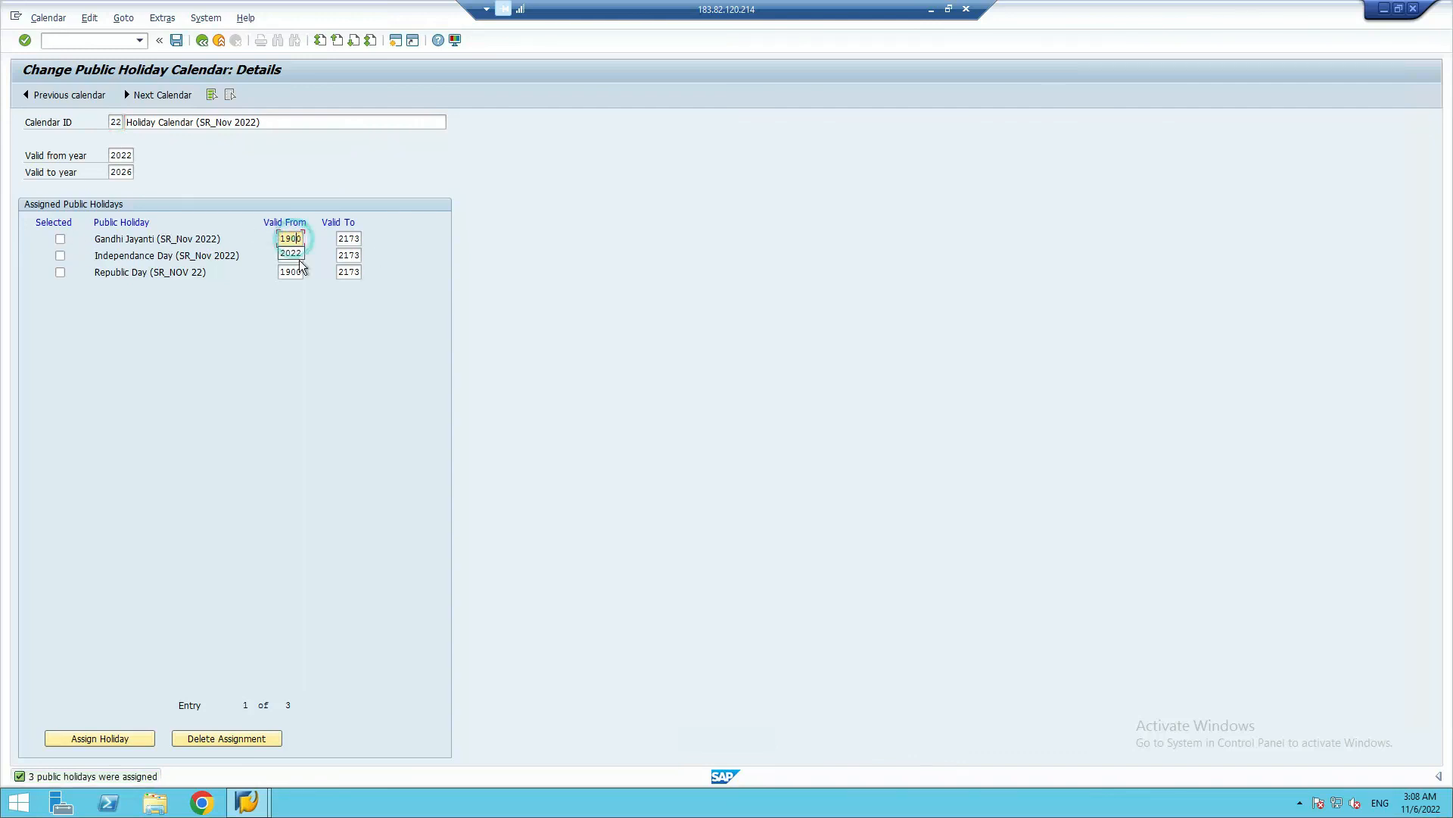
click(291, 253)
click(344, 239)
click(345, 238)
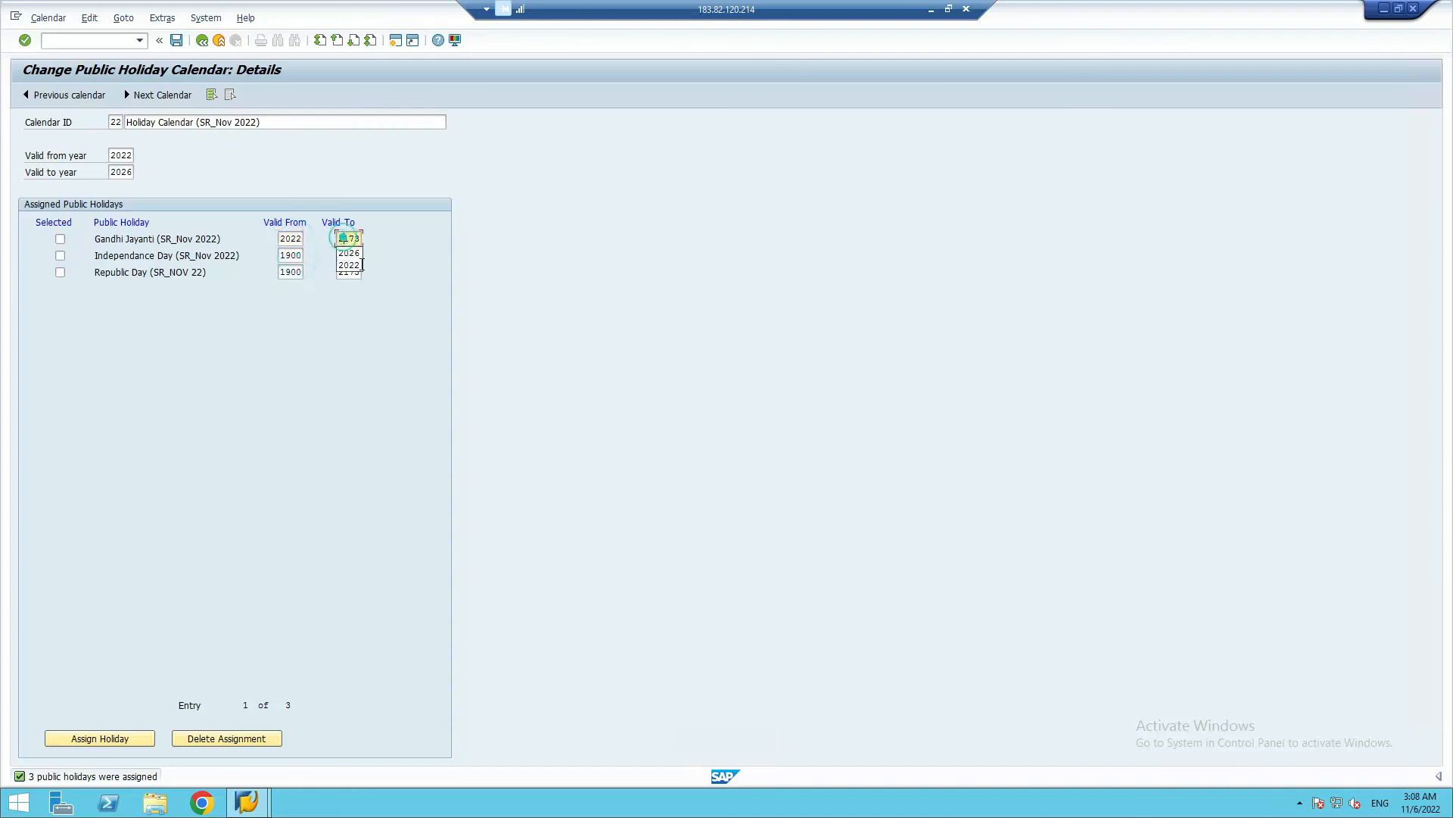
click(349, 252)
Set the validity of the Independance Day and Republic Day holidays to 2022 through 2026
click(290, 256)
click(291, 255)
click(292, 270)
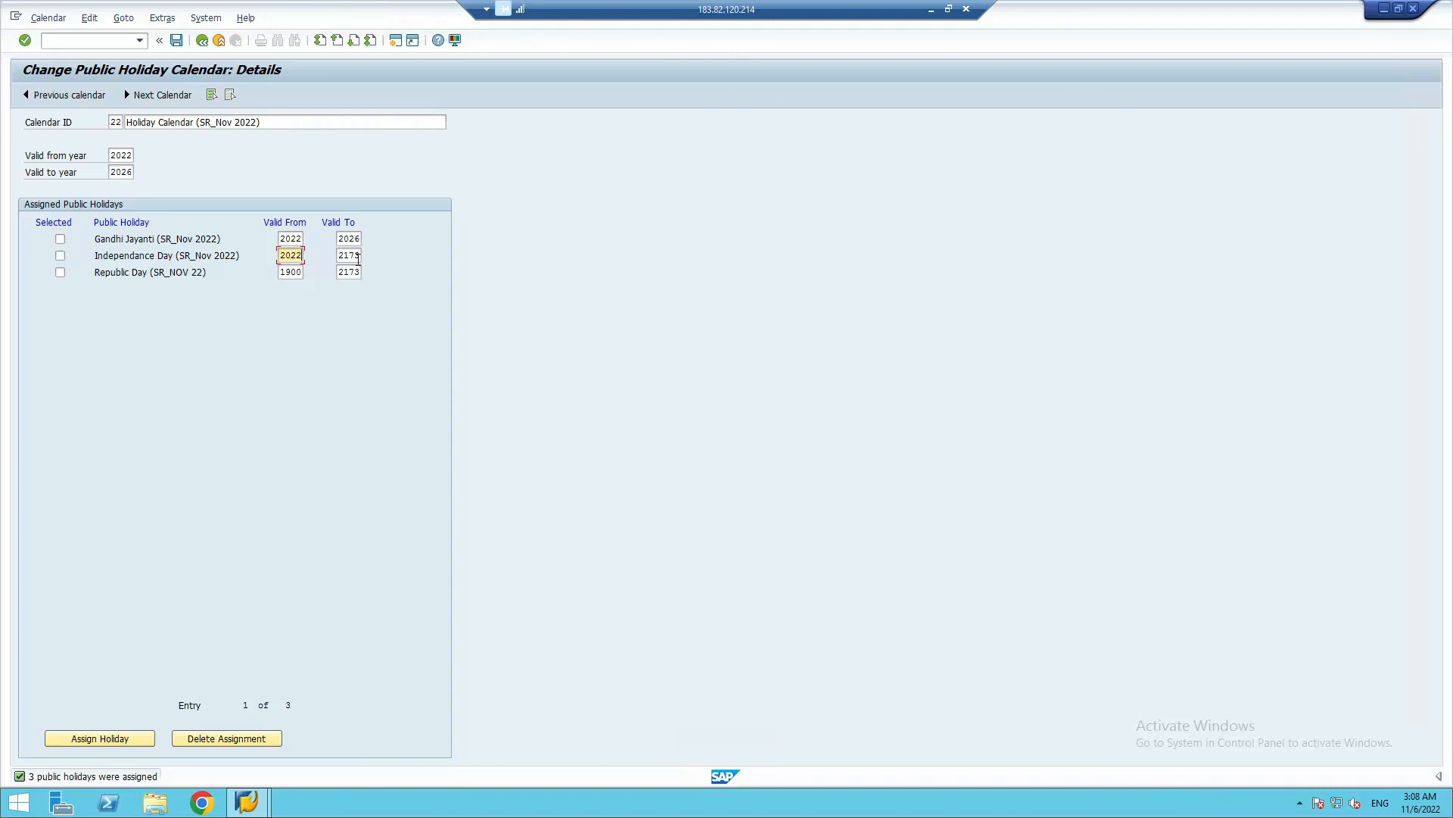
click(349, 256)
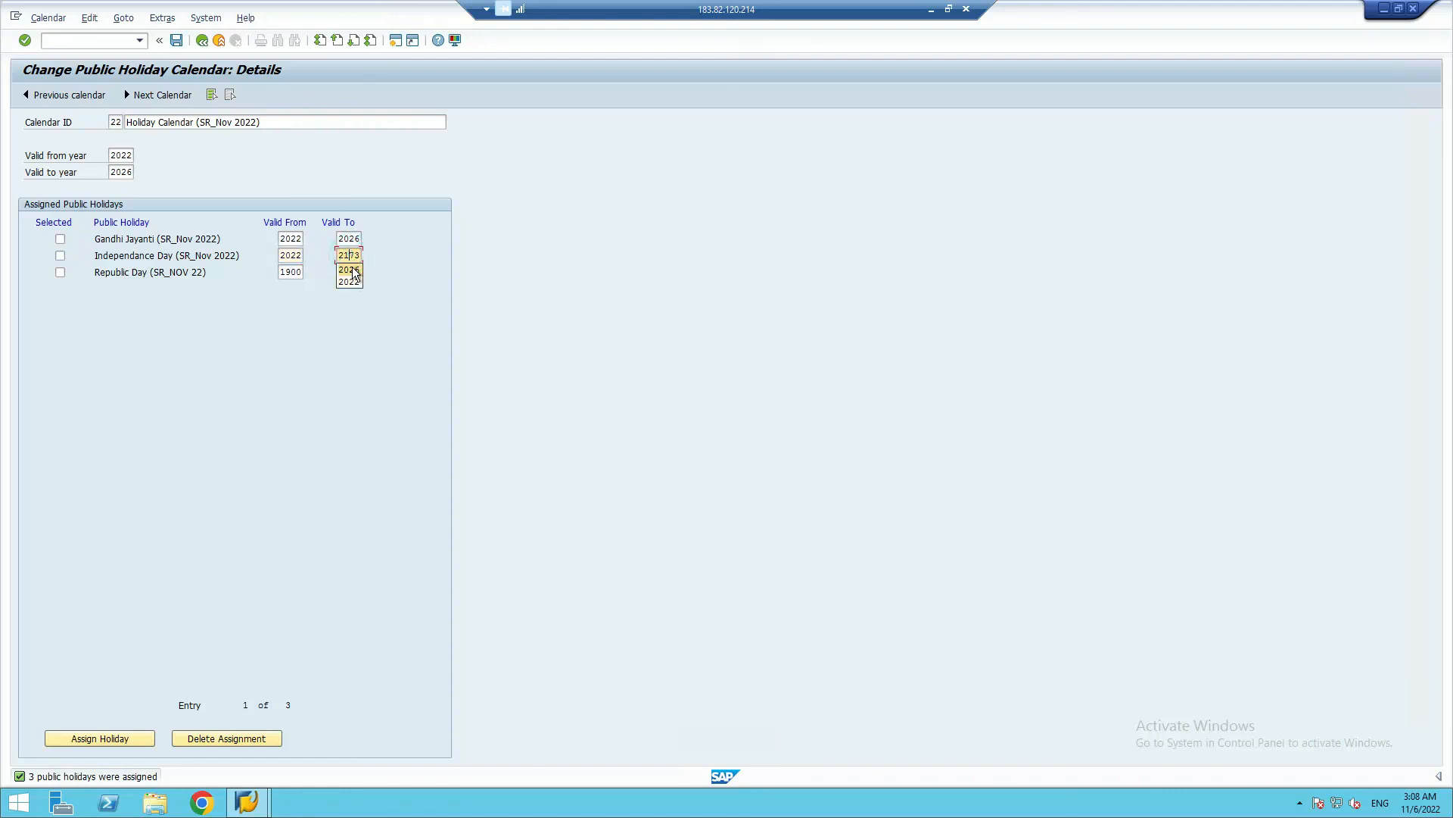
click(287, 274)
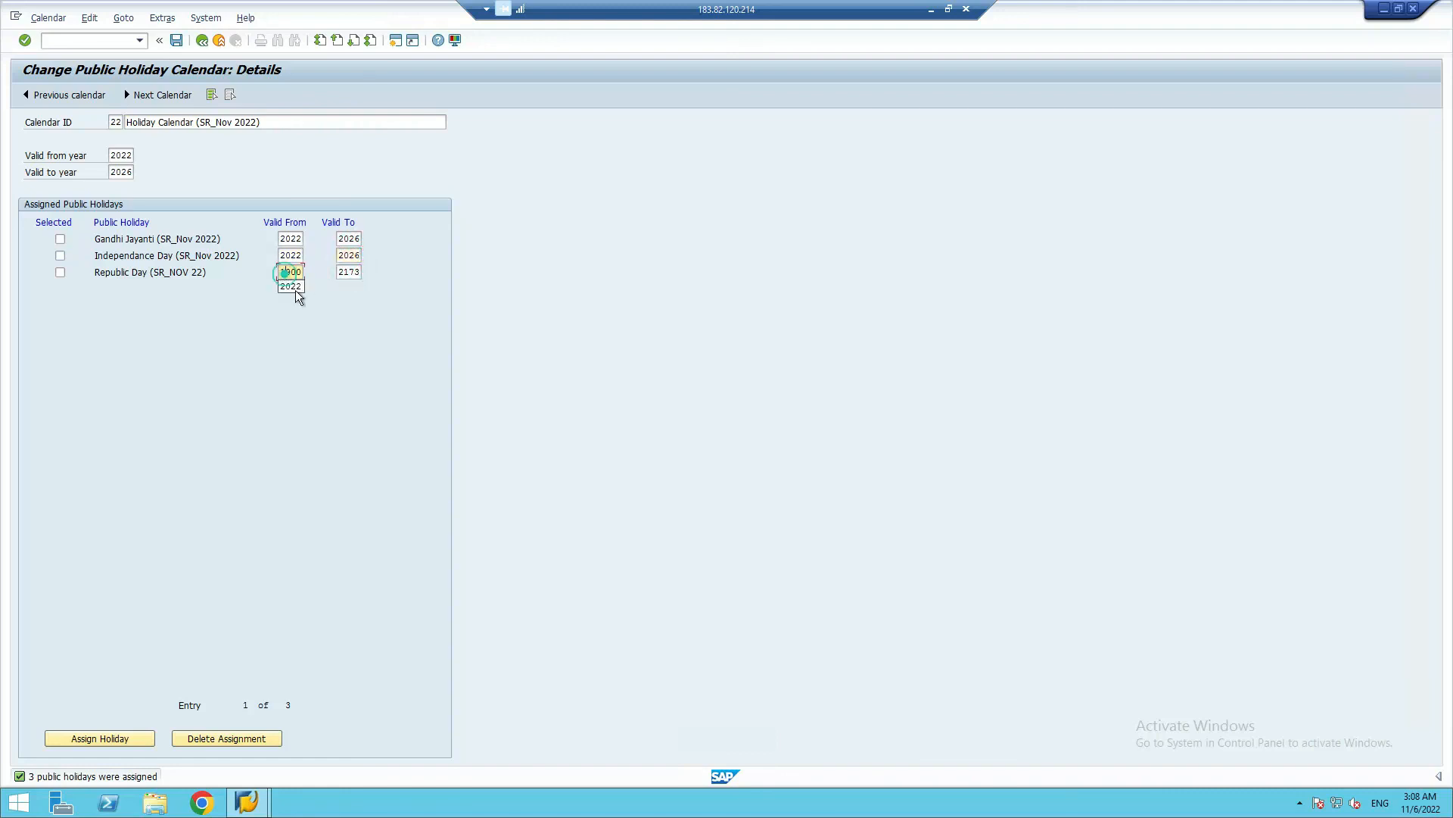
click(293, 284)
click(346, 272)
Save holiday calendar 22 and return to the holiday calendar overview
click(175, 39)
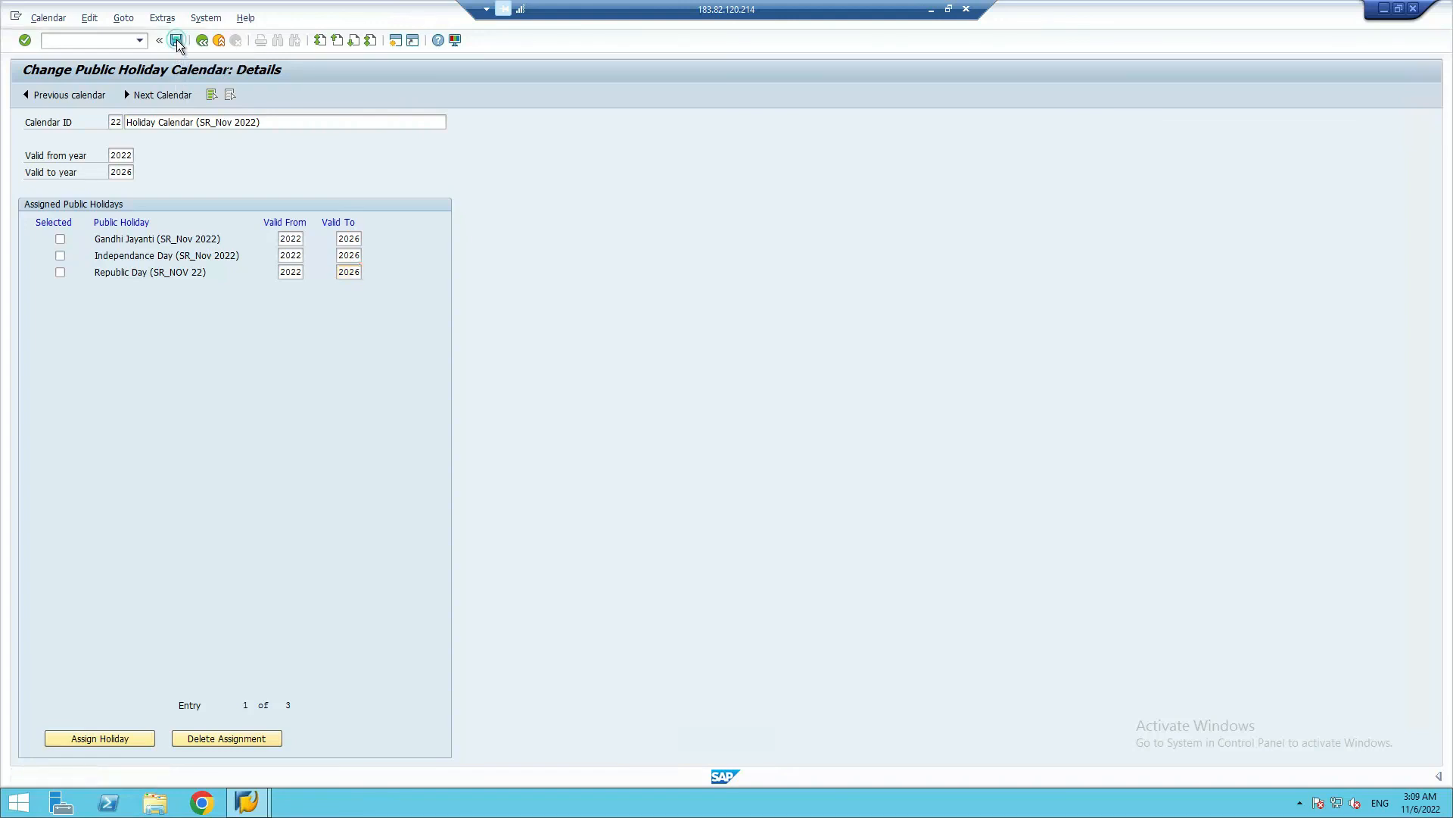
click(425, 455)
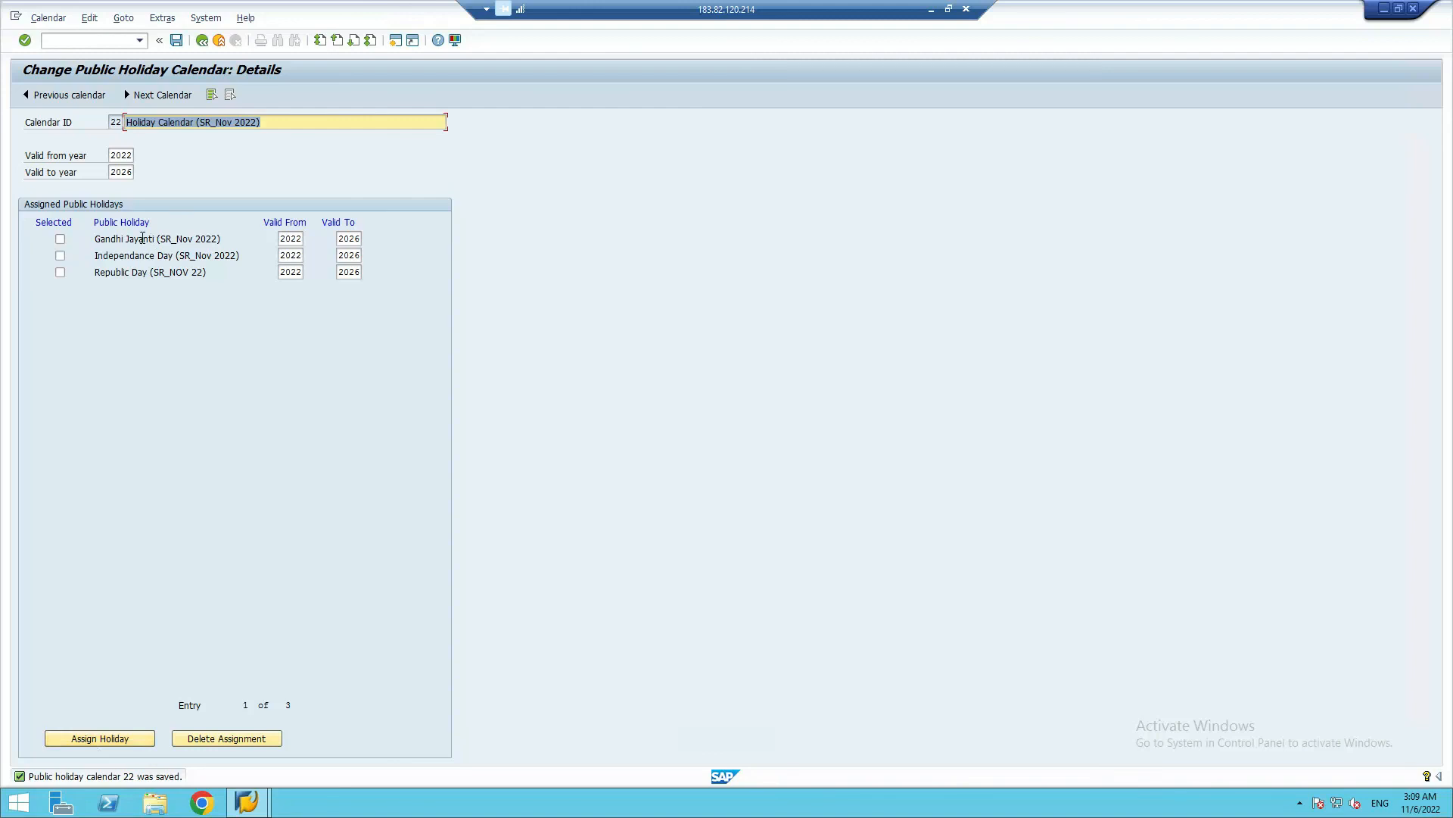
click(60, 240)
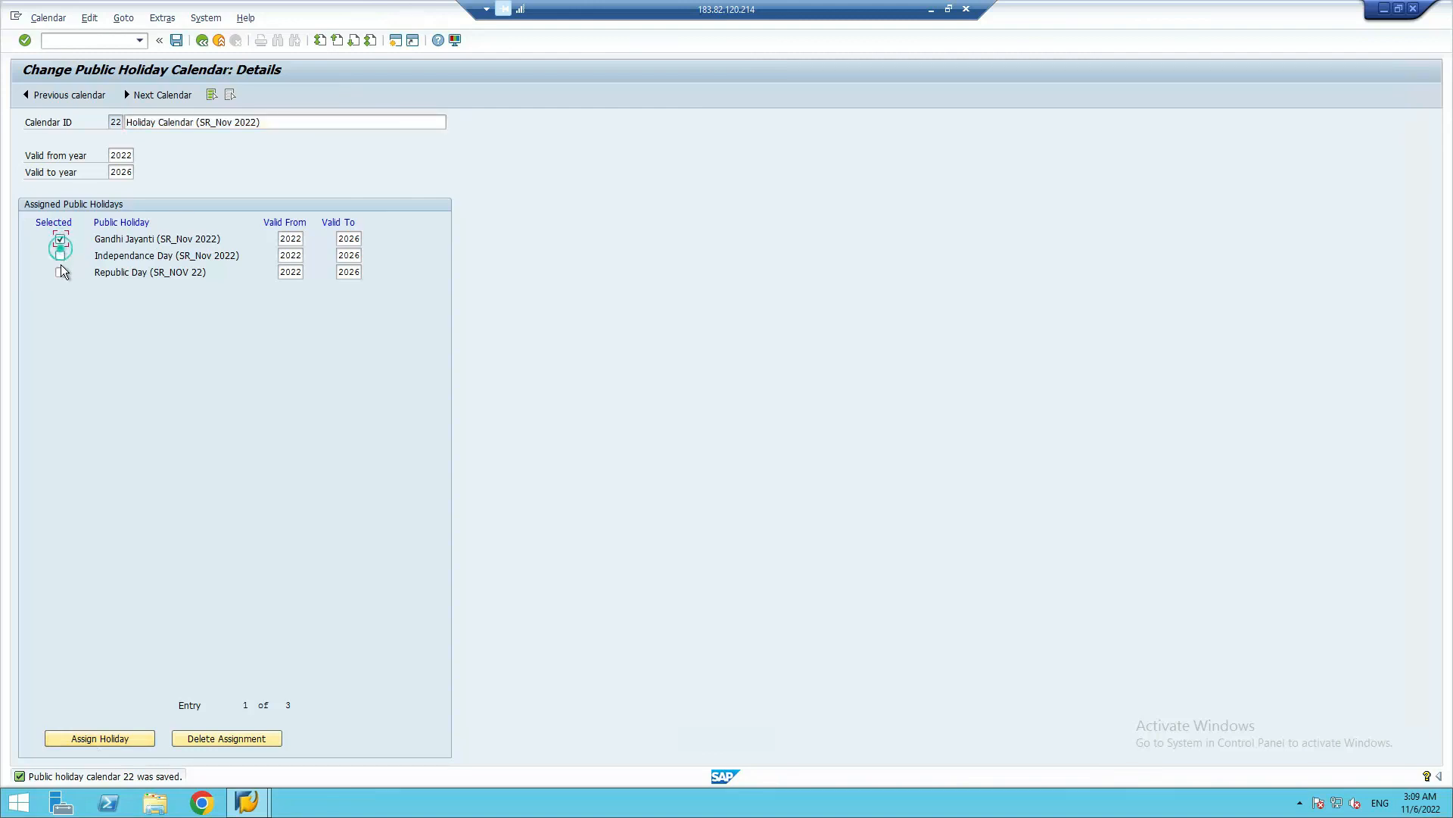
click(60, 273)
click(205, 162)
click(117, 122)
click(202, 41)
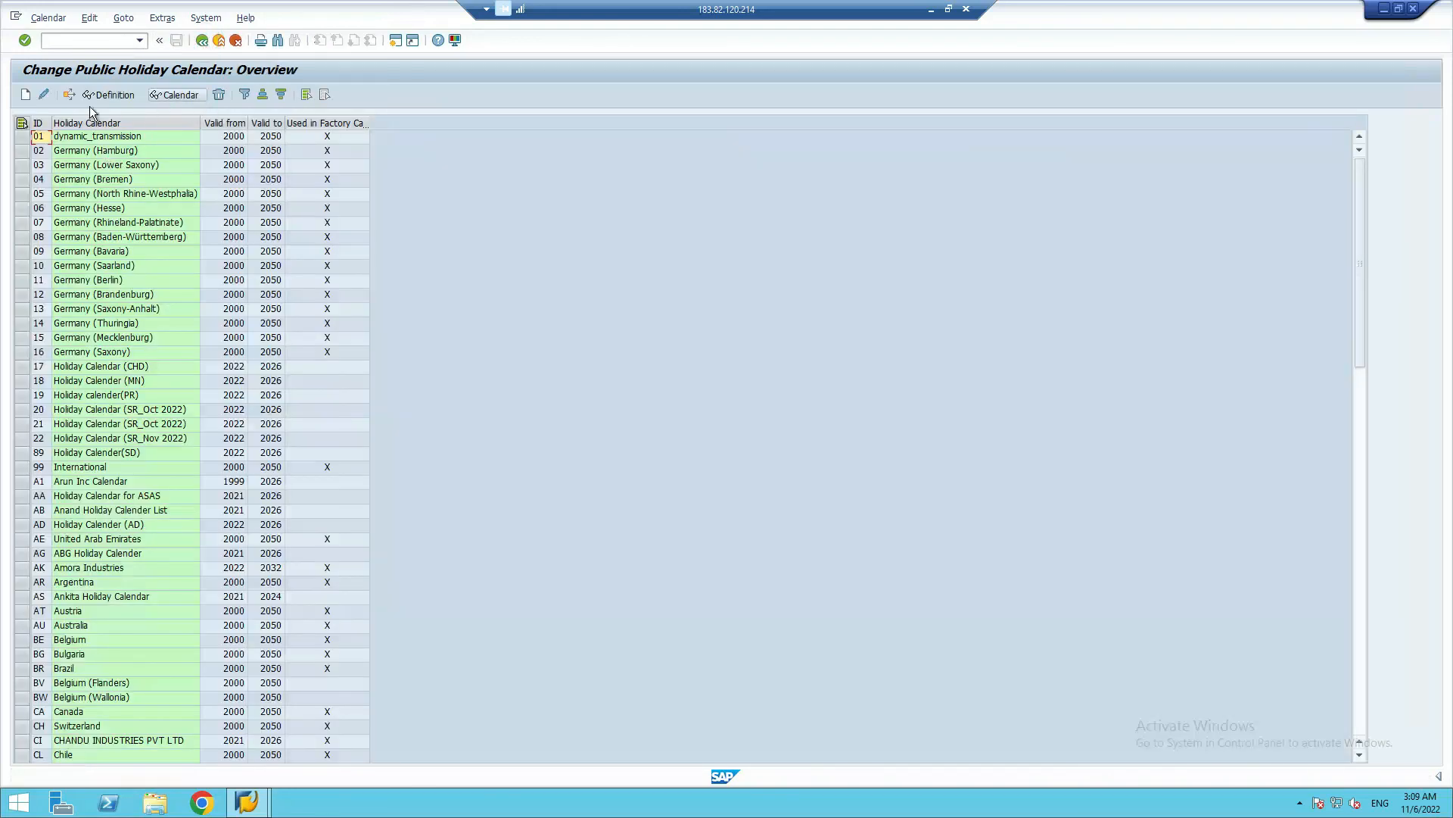
Create another public holiday calendar with calendar ID 23
click(26, 95)
click(116, 122)
text(23)
Name calendar 23 "Holiday Calendar (SR_Nov 2022)" and set its valid-from year to 2022
click(166, 123)
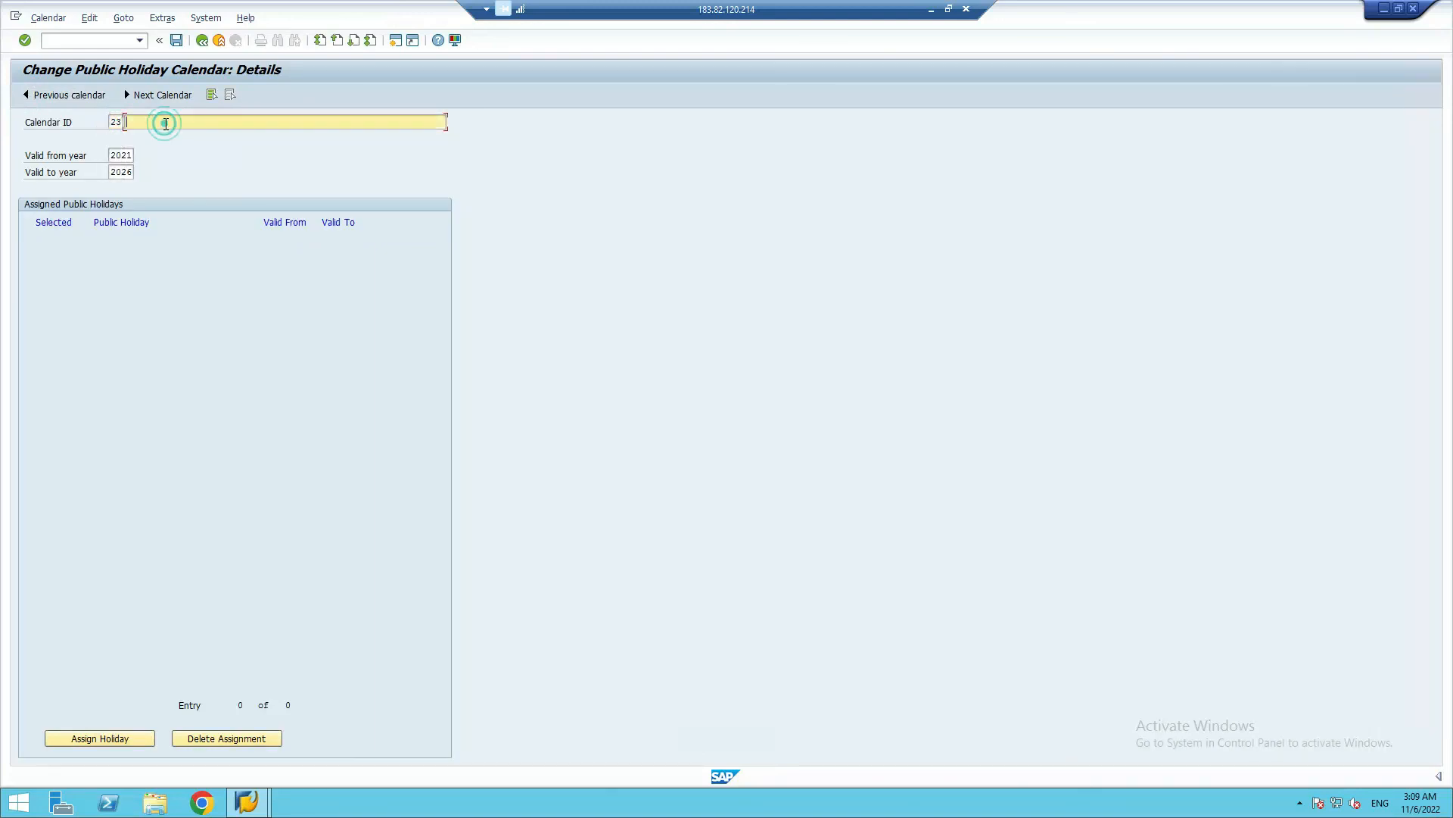
text(Cal)
key(BackSpace)
key(BackSpace)
key(BackSpace)
text(Holiday Calendar (SR_NO)
key(BackSpace)
text(ov 2022))
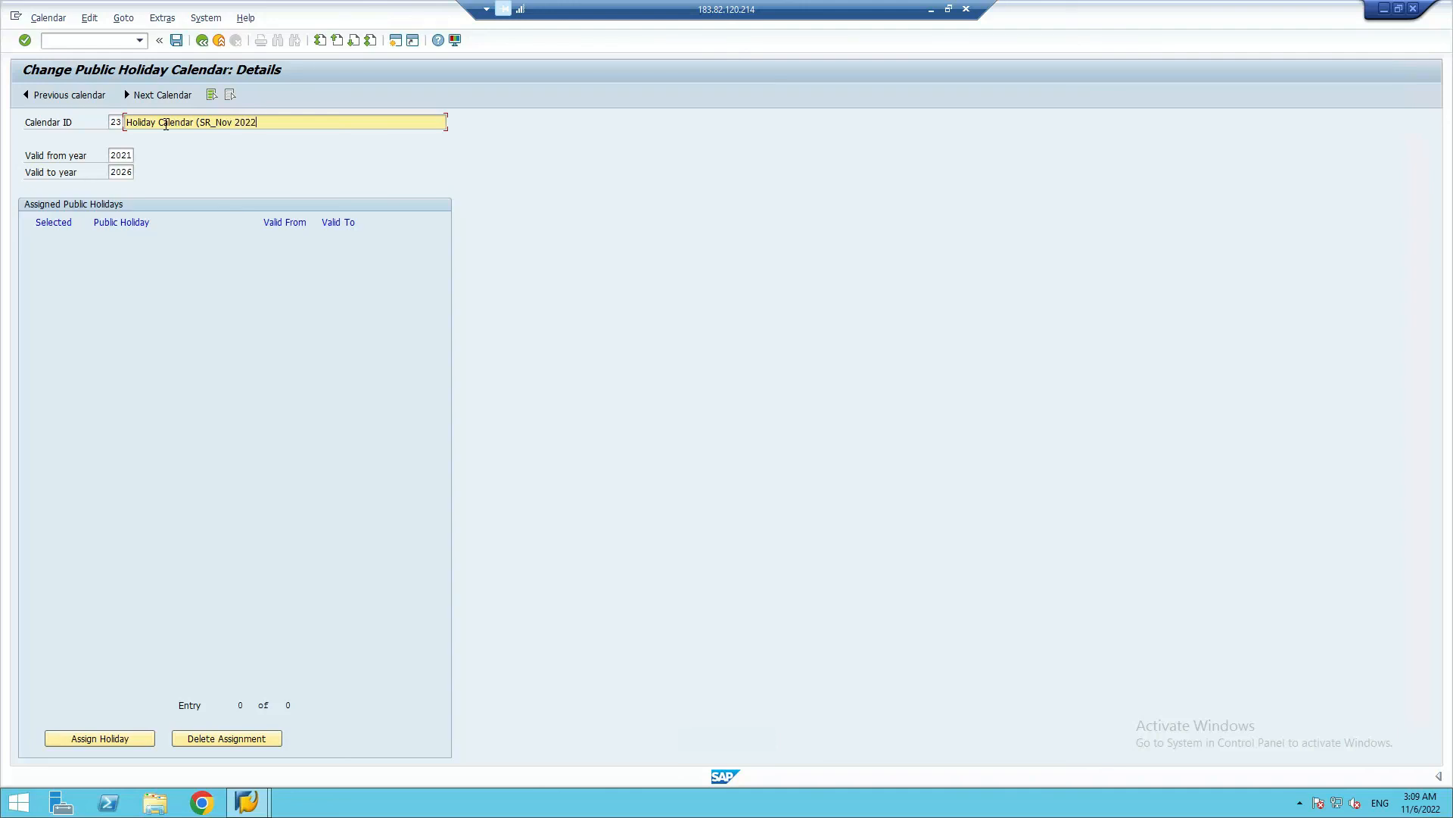
click(117, 155)
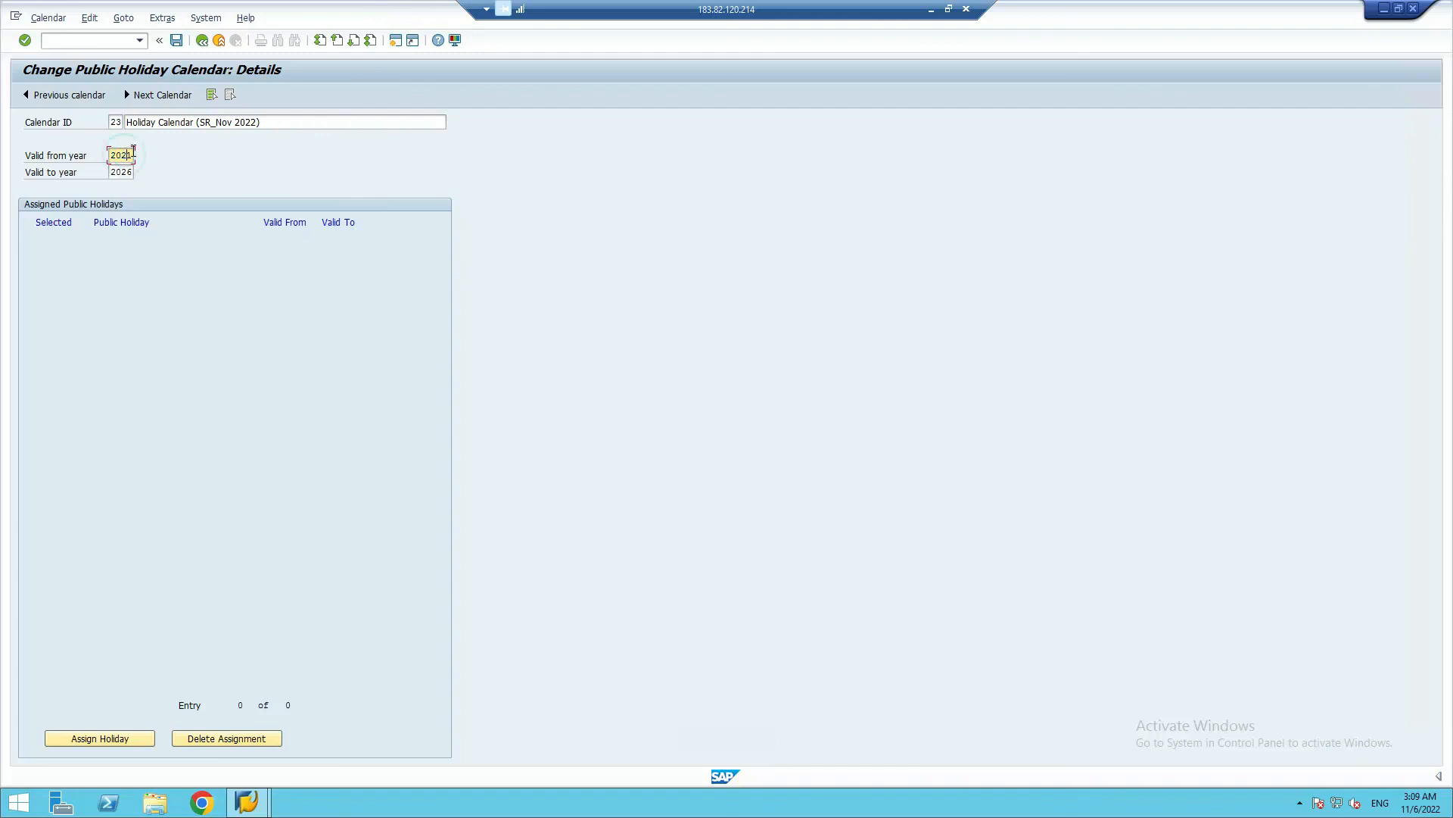
text(2)
Open the public holidays available for calendar 23 and filter them by sort key SR
click(94, 739)
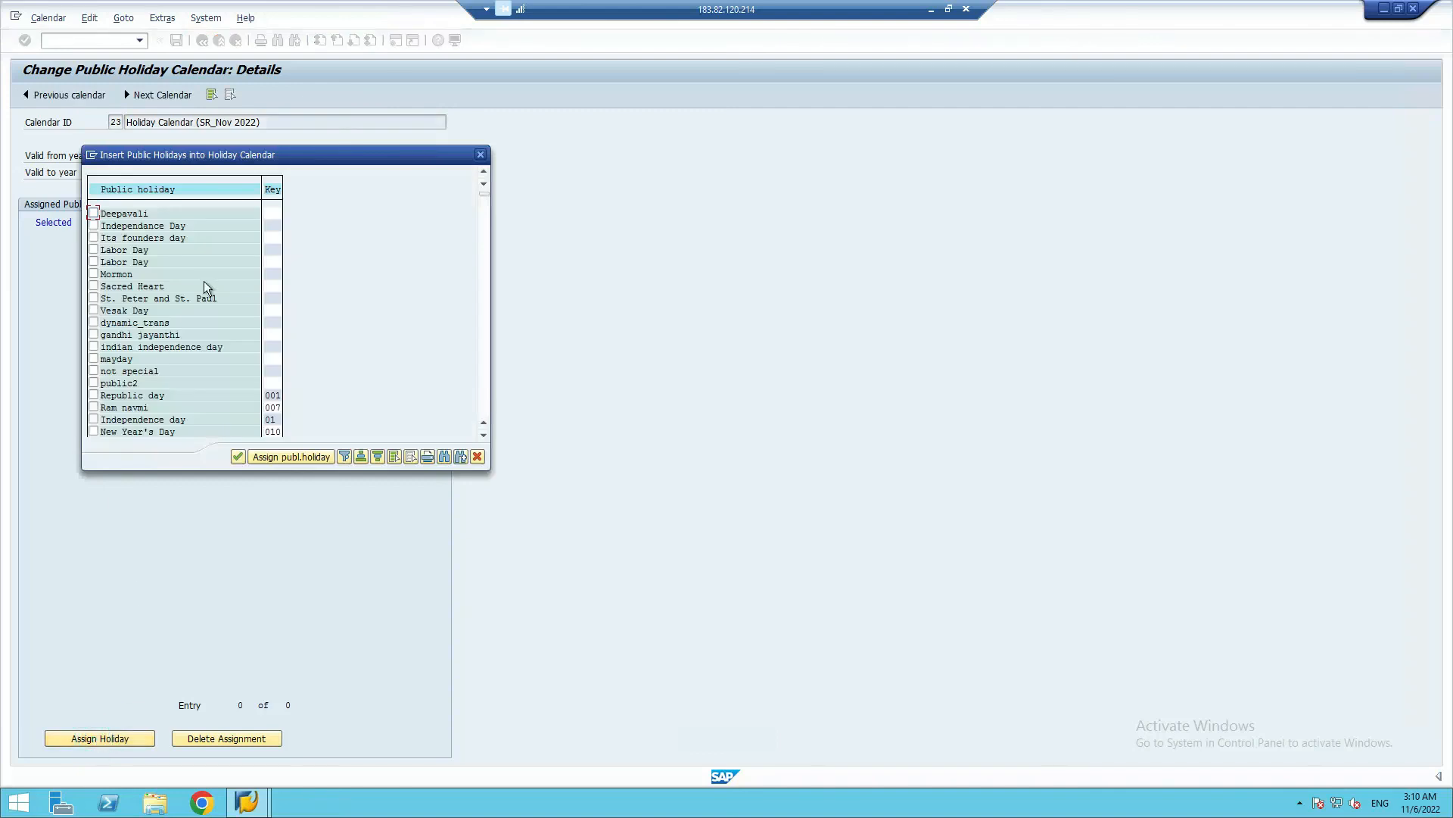
click(274, 190)
click(345, 457)
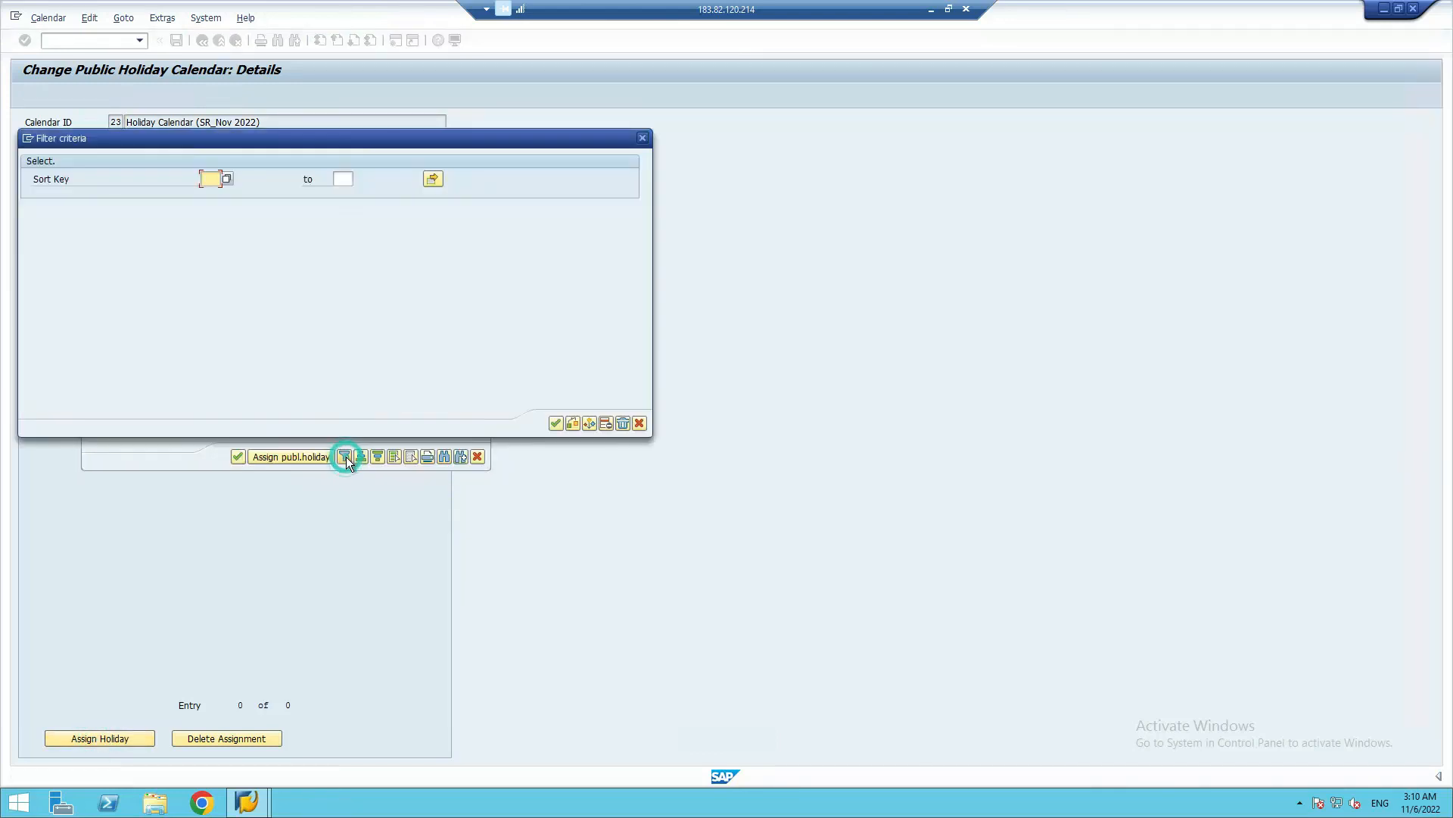
text(SR)
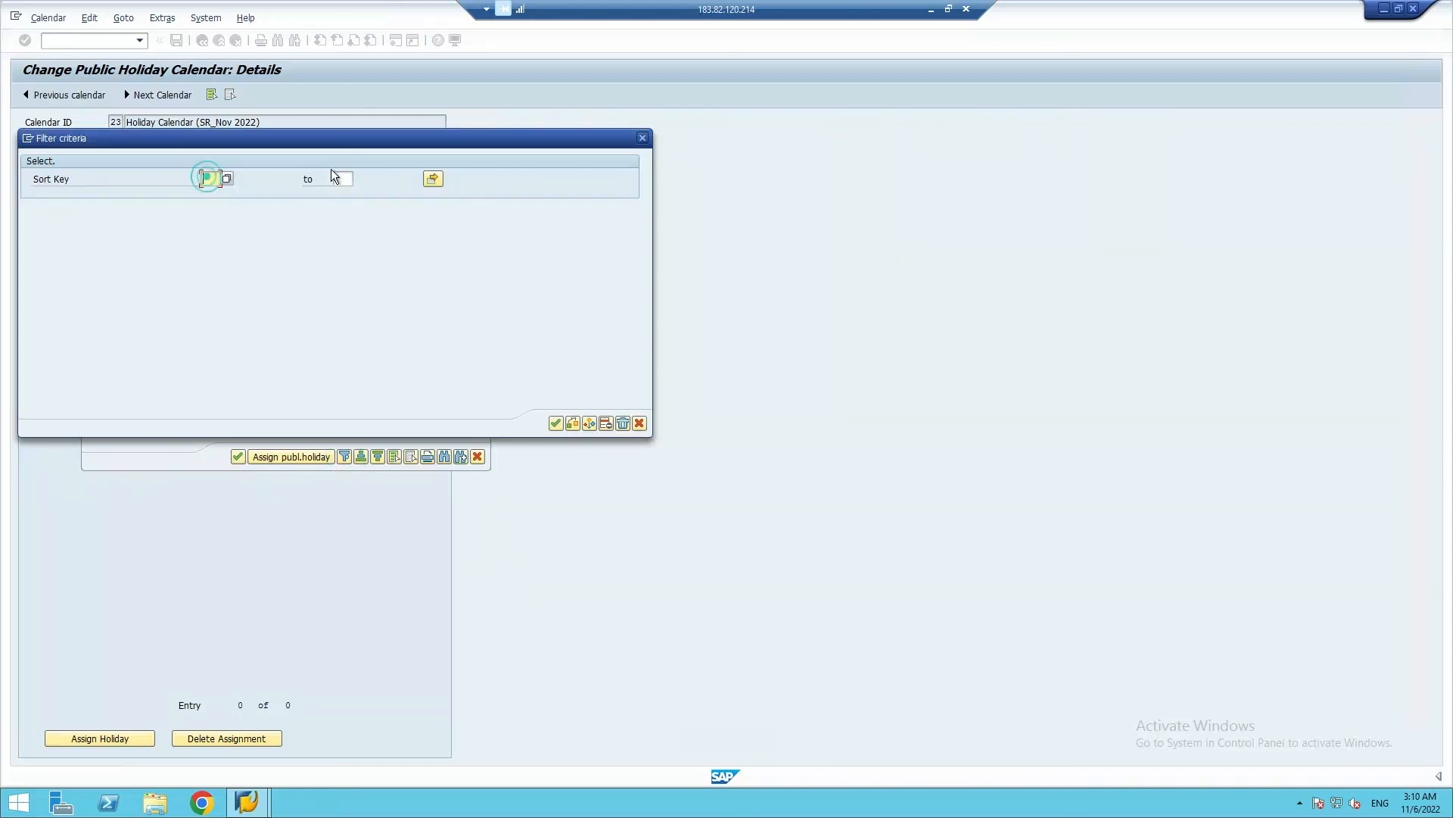
click(556, 424)
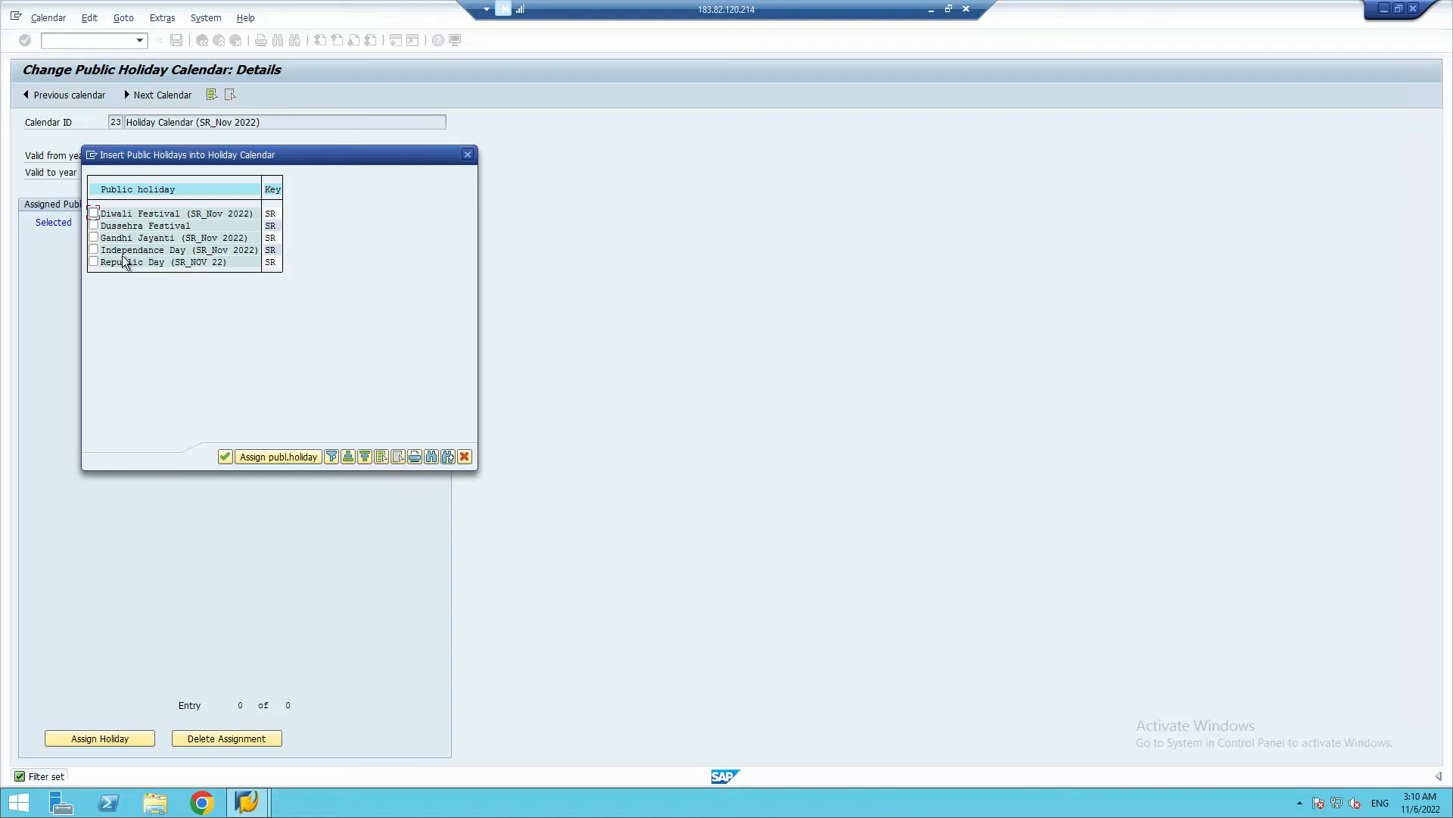
Assign the Diwali Festival and Dussehra Festival holidays to calendar 23 and mark both assigned entries as selected
click(93, 214)
click(93, 225)
click(265, 457)
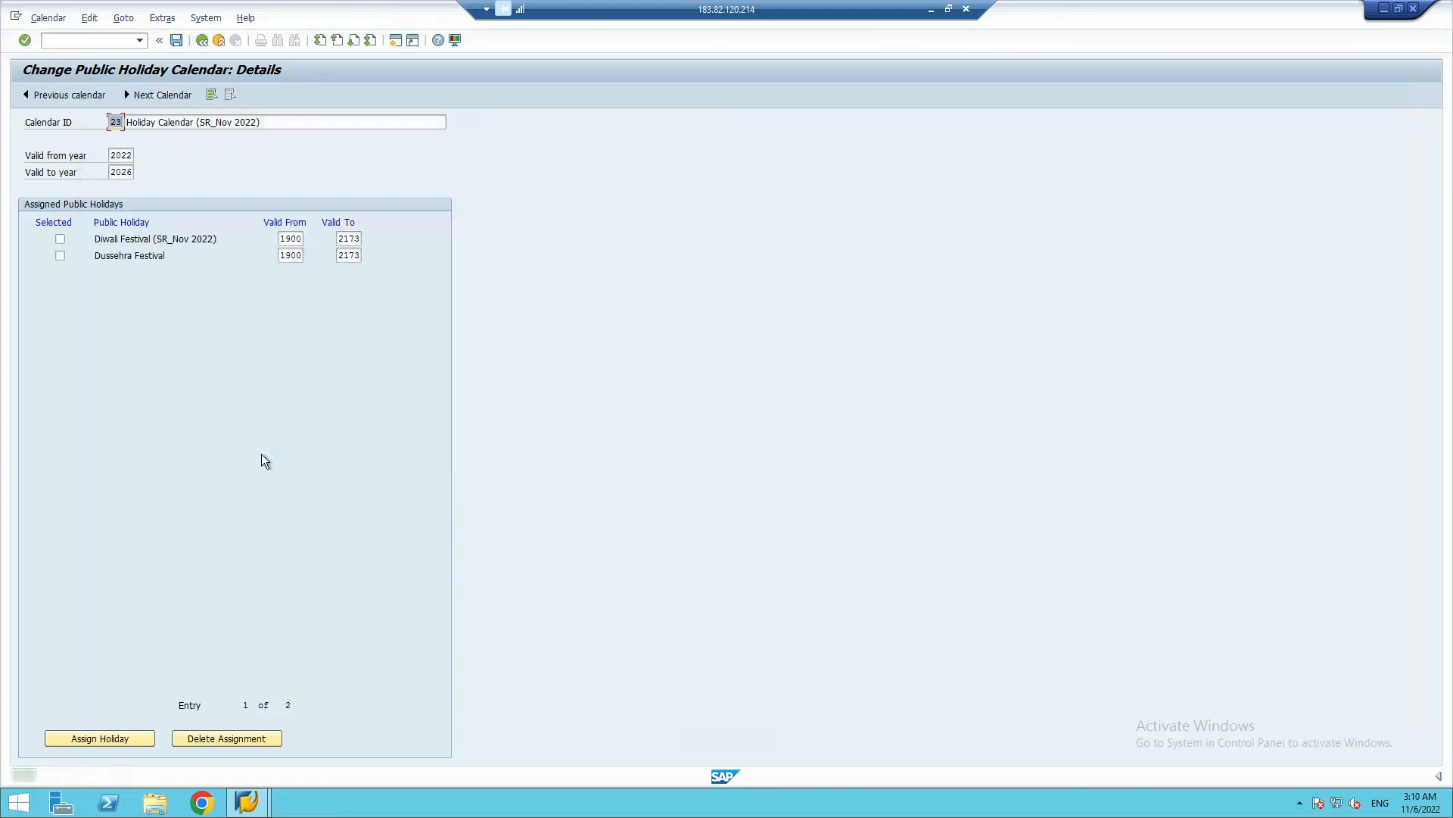
click(60, 239)
click(60, 255)
Set the Diwali Festival's validity to 2022 through 2023 and calendar 23's valid-to year to 2023
click(290, 238)
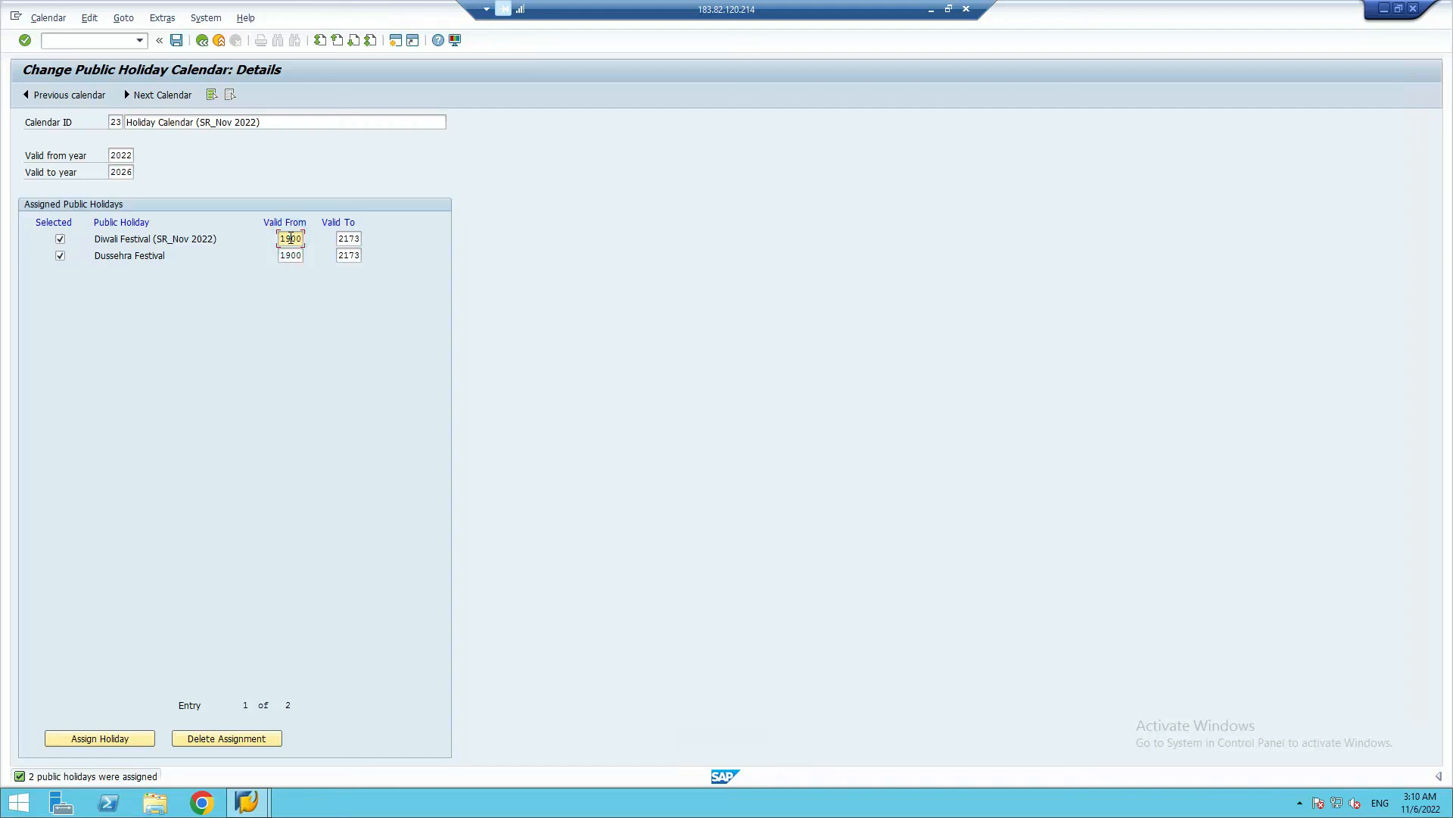
click(292, 240)
click(287, 239)
click(290, 255)
click(347, 239)
drag(357, 235, 331, 238)
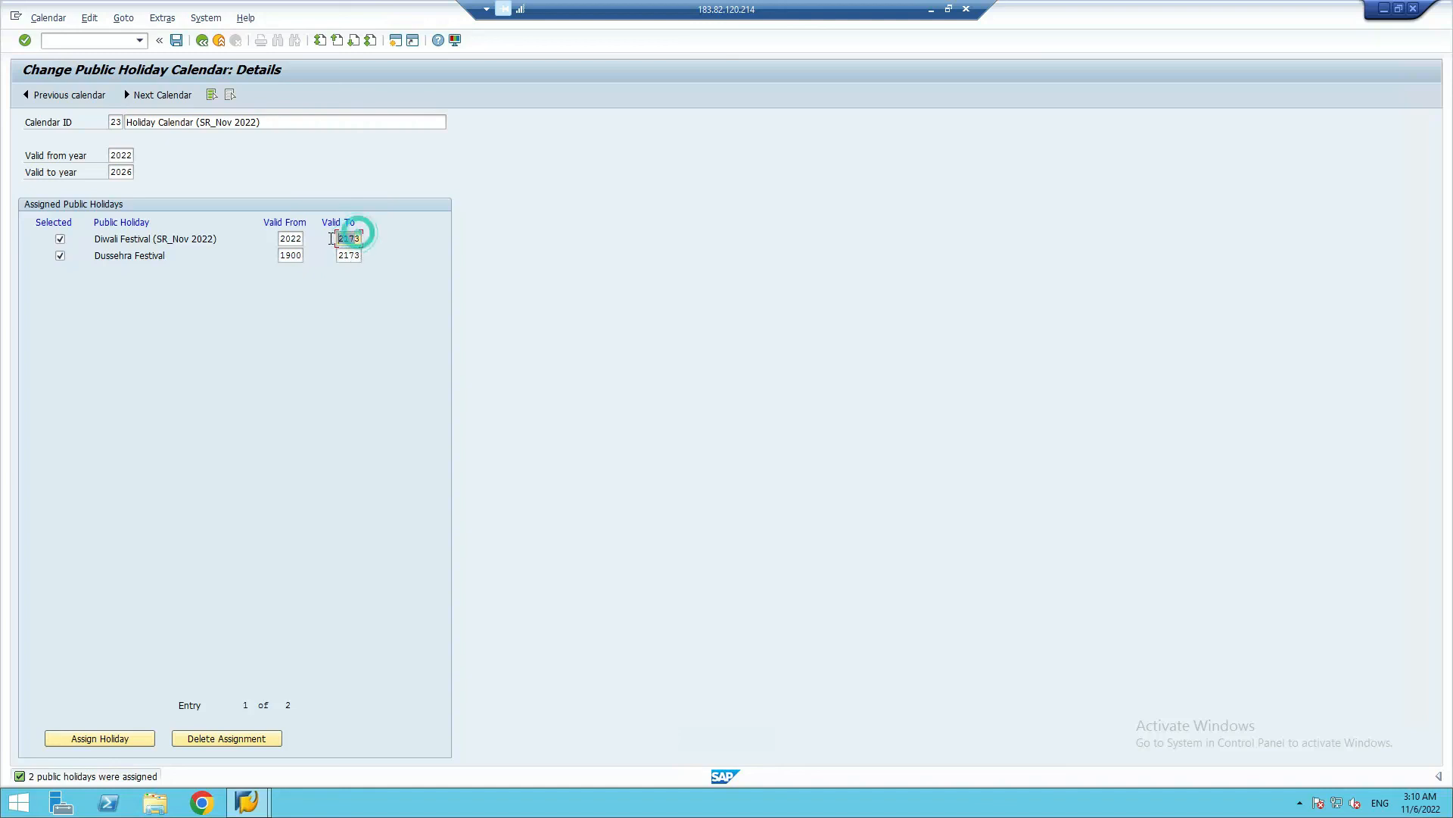
click(344, 237)
drag(341, 238, 365, 239)
click(121, 172)
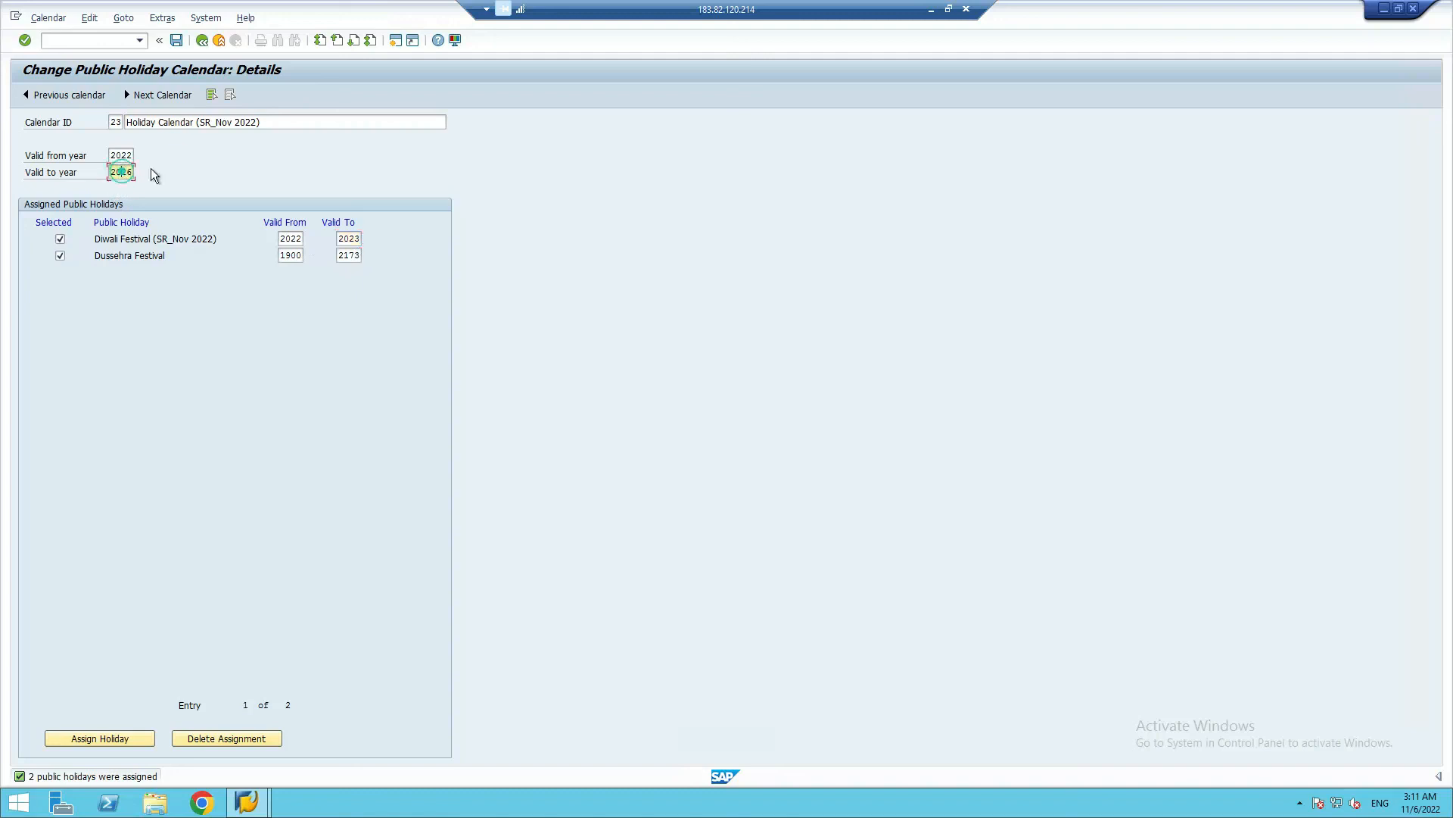
text(3)
Set the validity of the assigned Dussehra Festival holiday to 2022 through 2023
click(349, 256)
click(349, 256)
key(BackSpace)
key(BackSpace)
text(023)
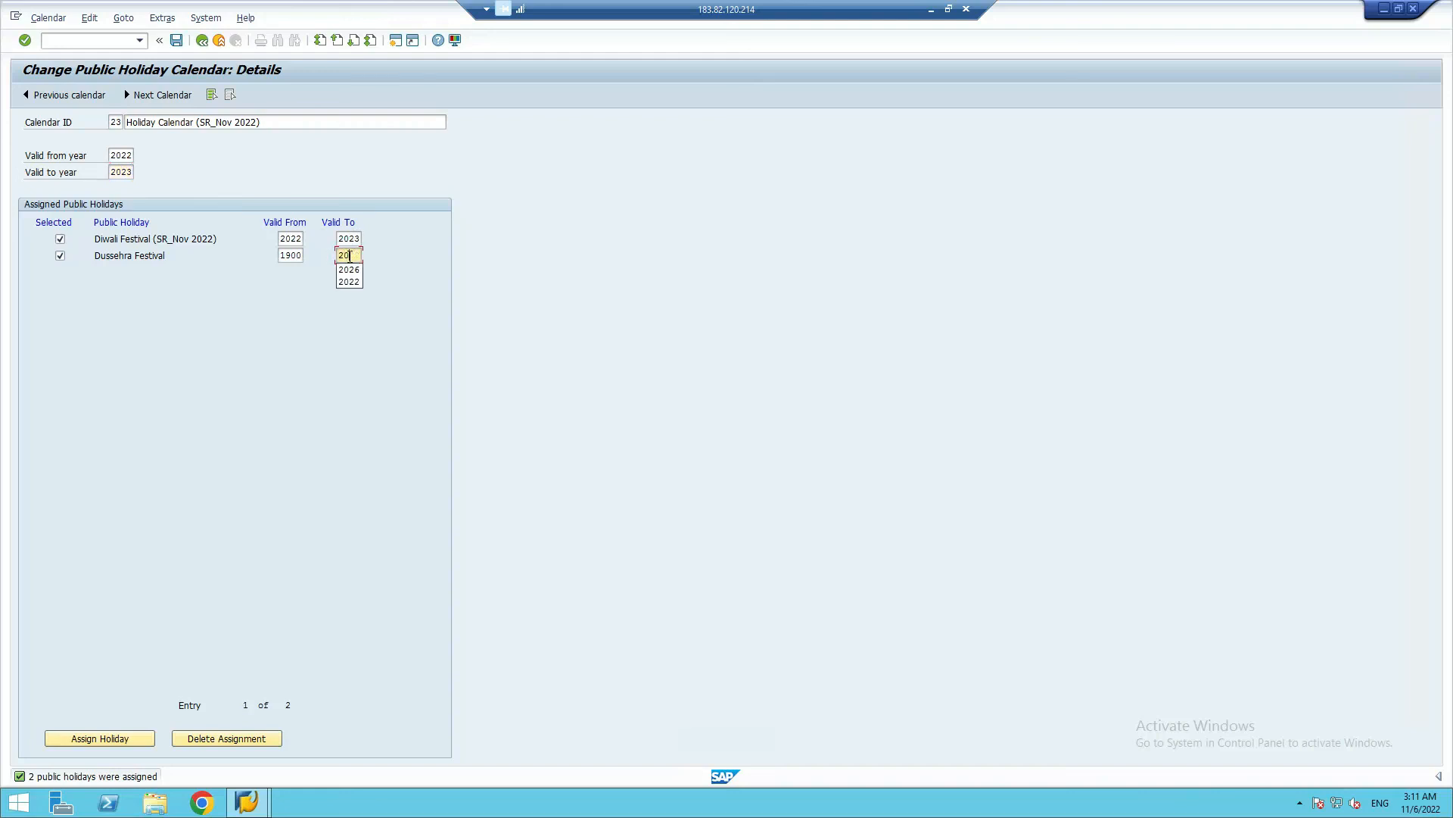
click(282, 256)
click(289, 271)
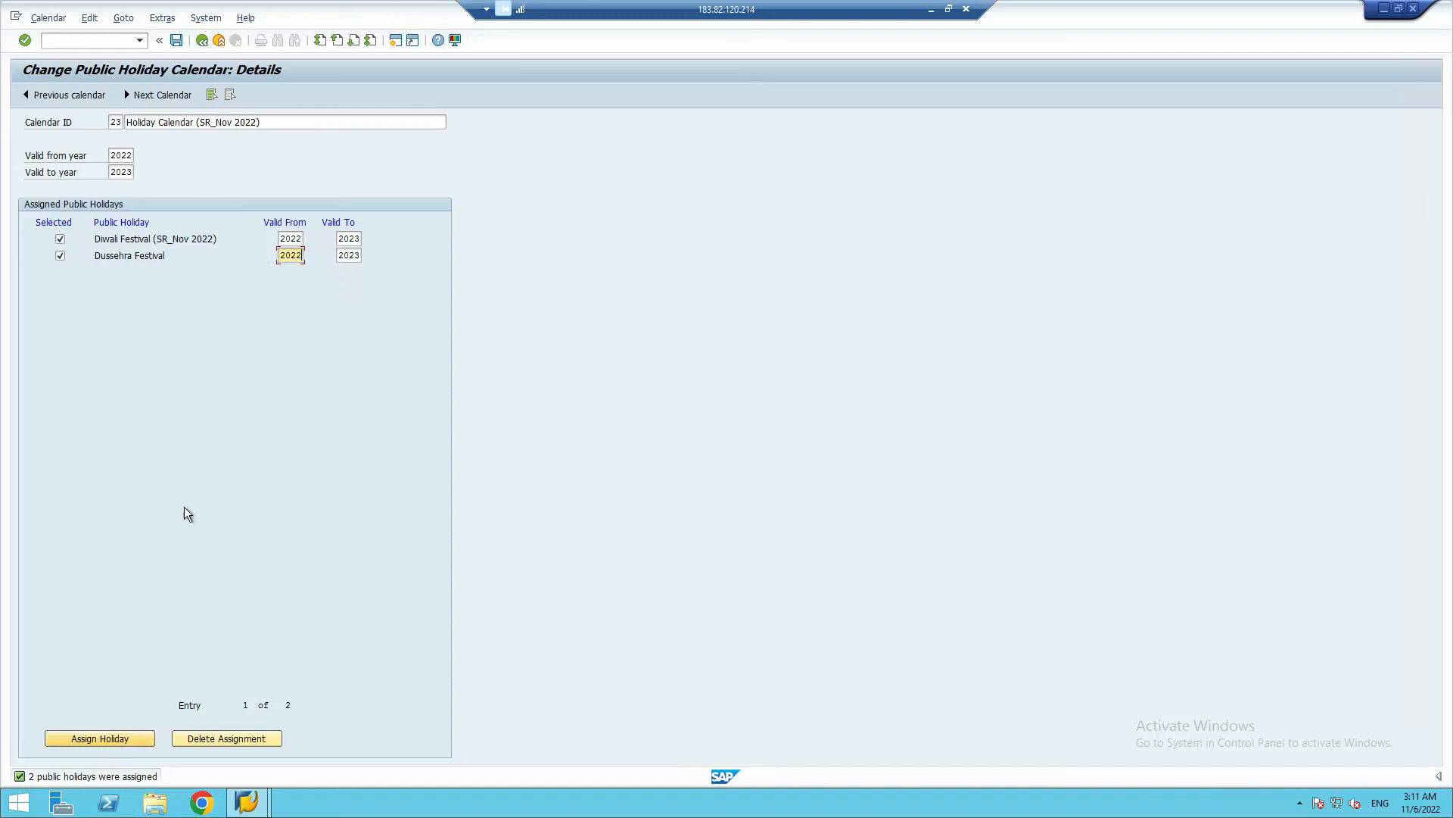
Save public holiday calendar 23 with its assigned holidays, accepting the floating-holiday warning, and return to the SAP Easy Access screen
click(177, 41)
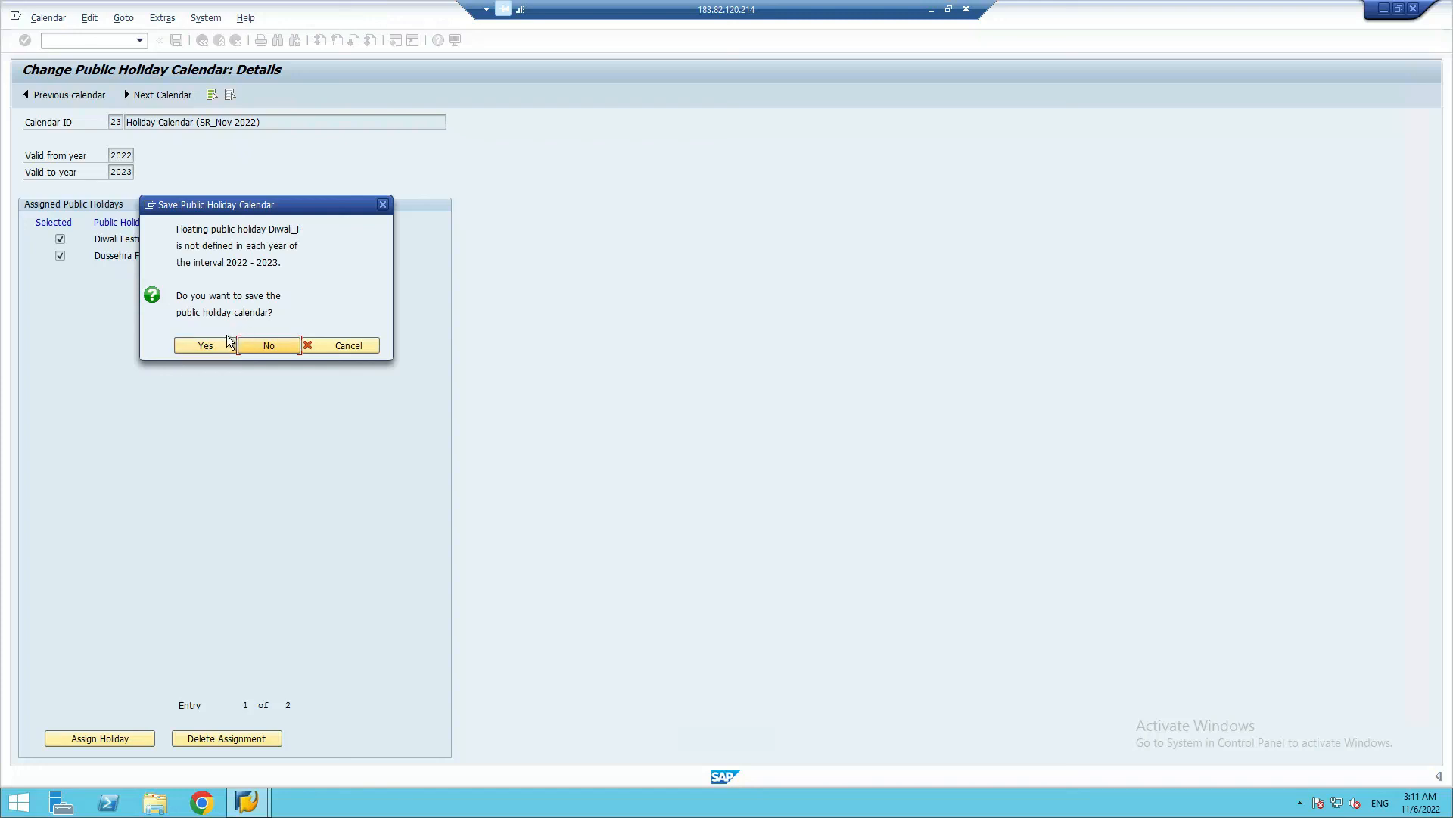
click(218, 345)
click(203, 347)
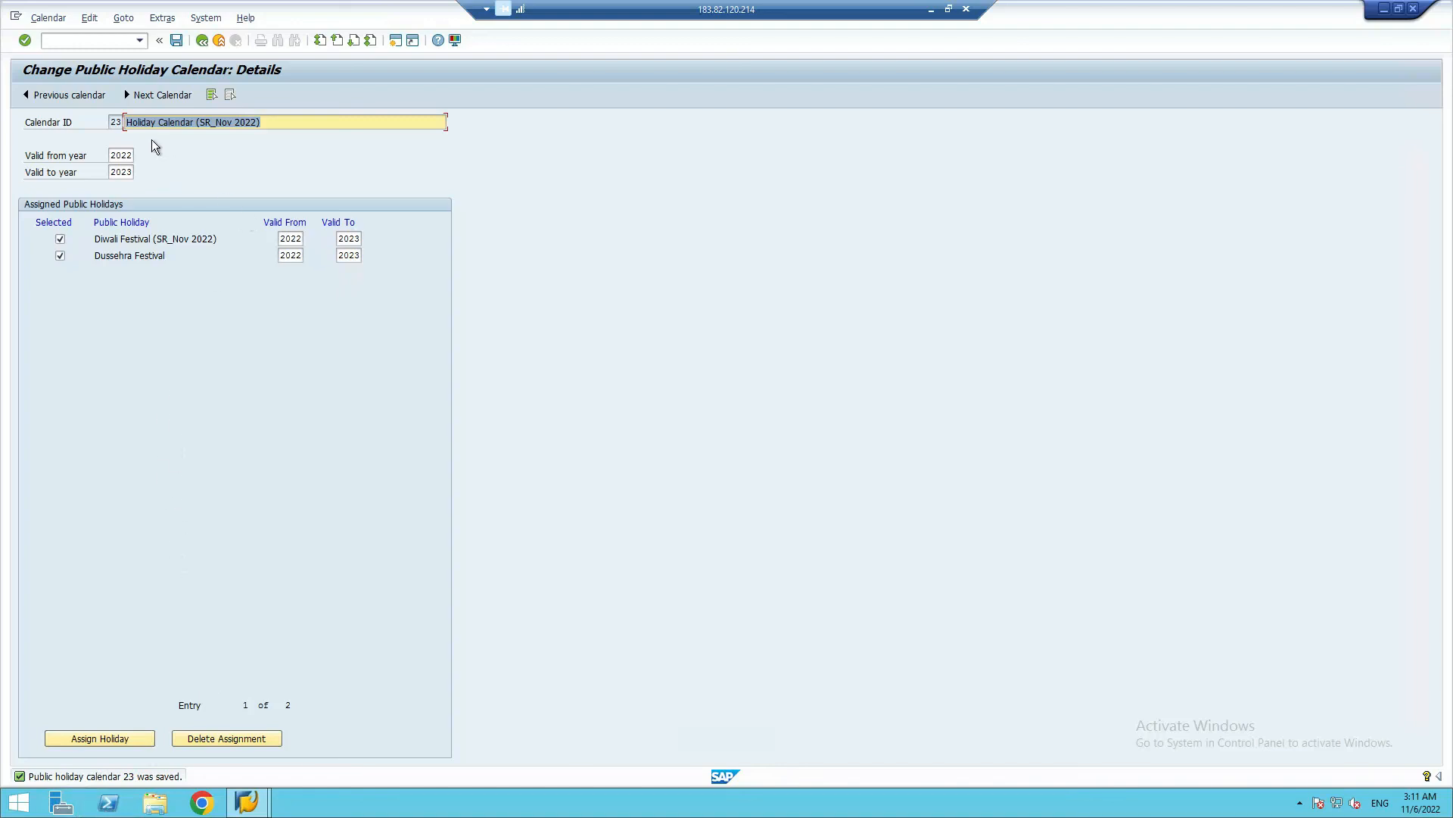
click(206, 43)
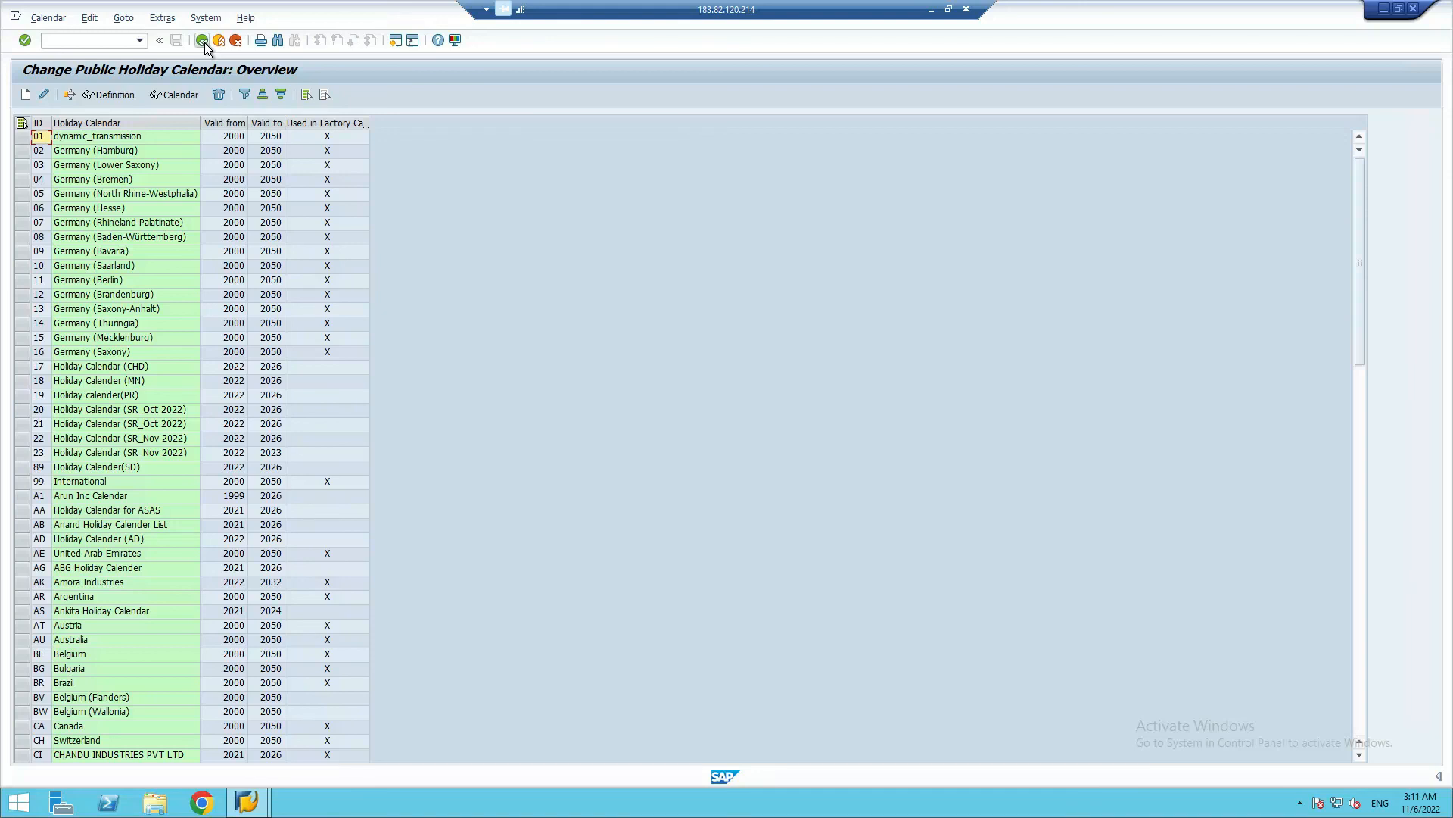
click(204, 42)
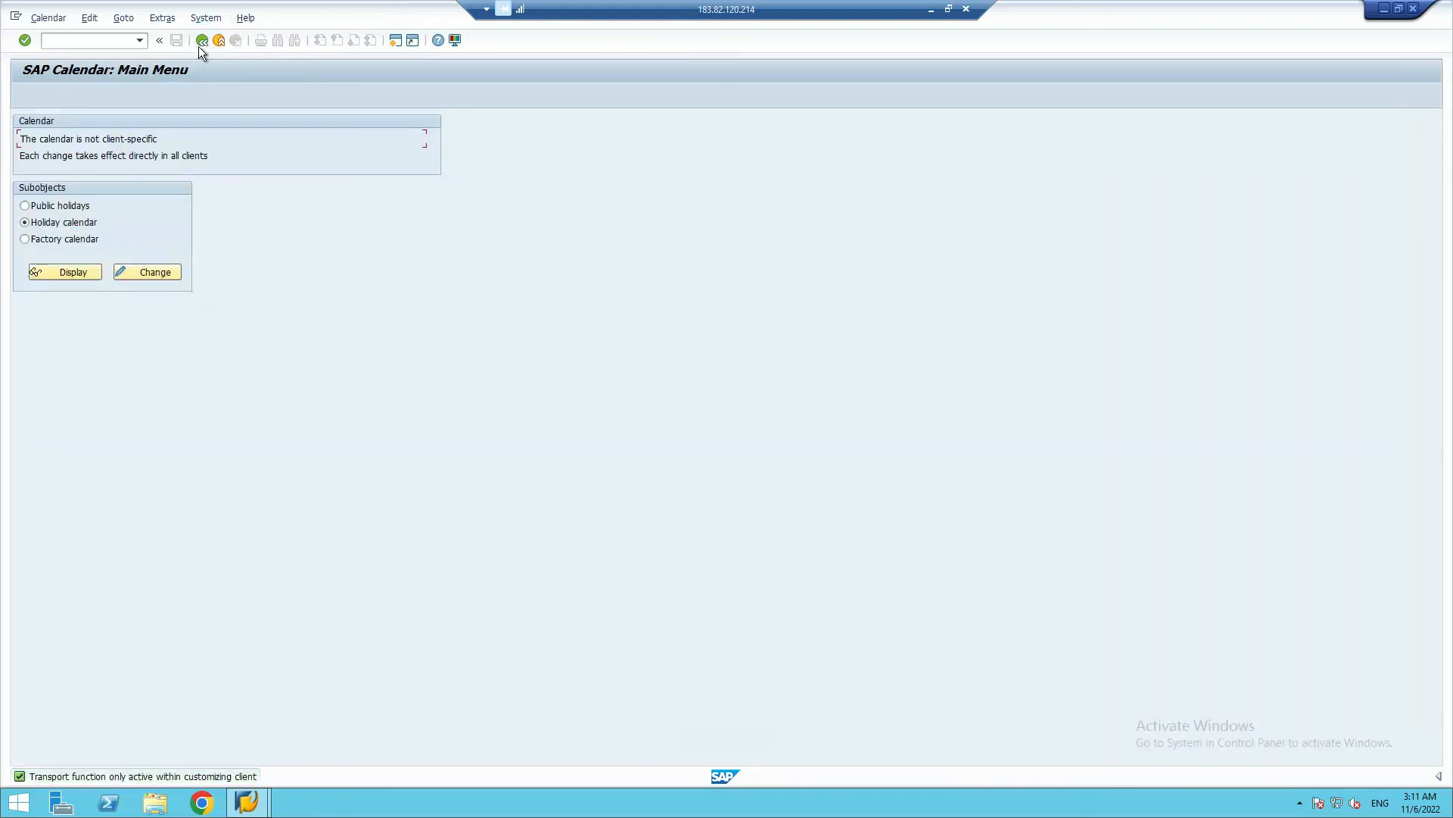
click(202, 40)
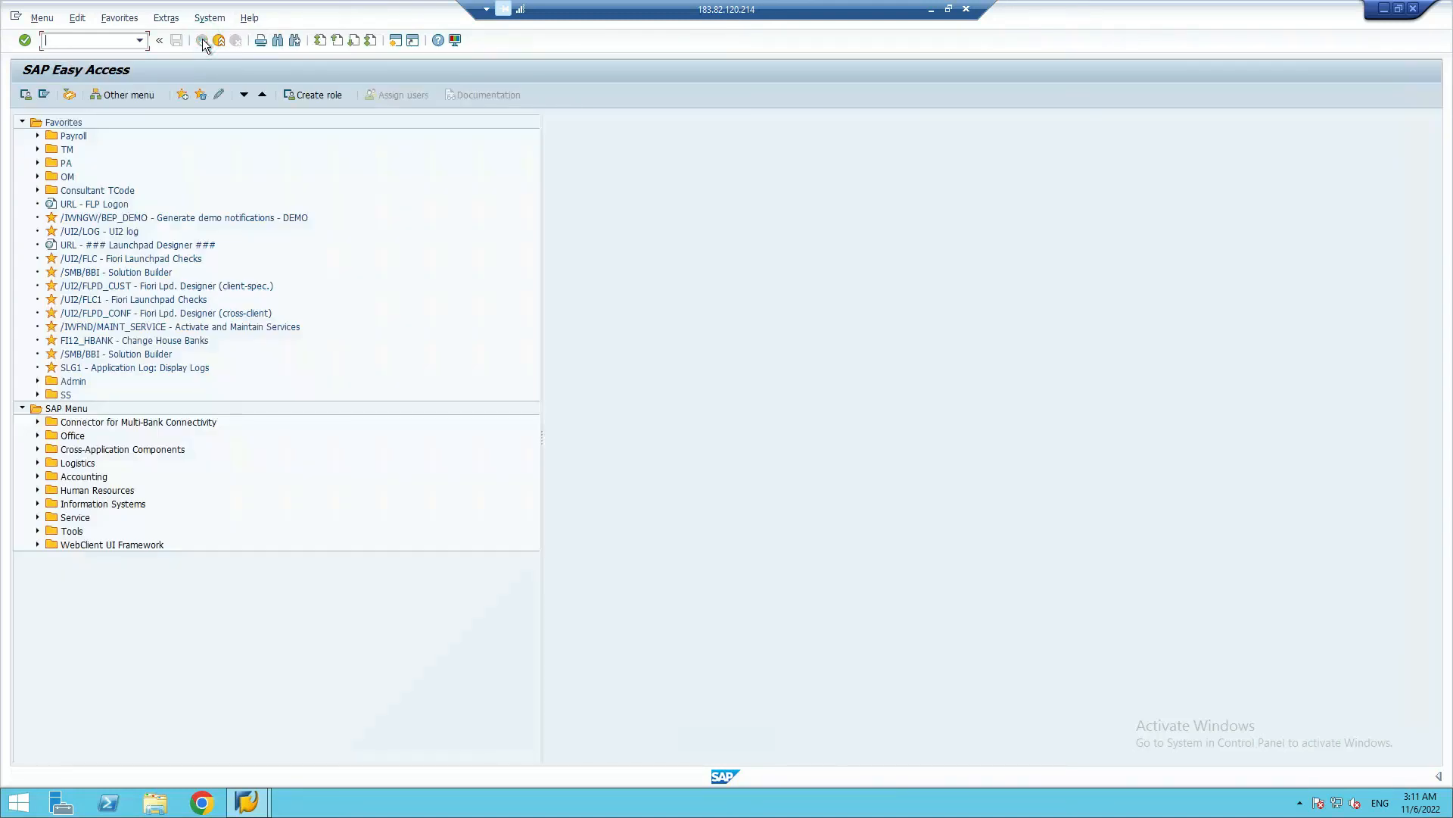
Expand the TM favorites folder to view its transactions and switch to the Class 11 holiday notes in Google Sheets
click(36, 150)
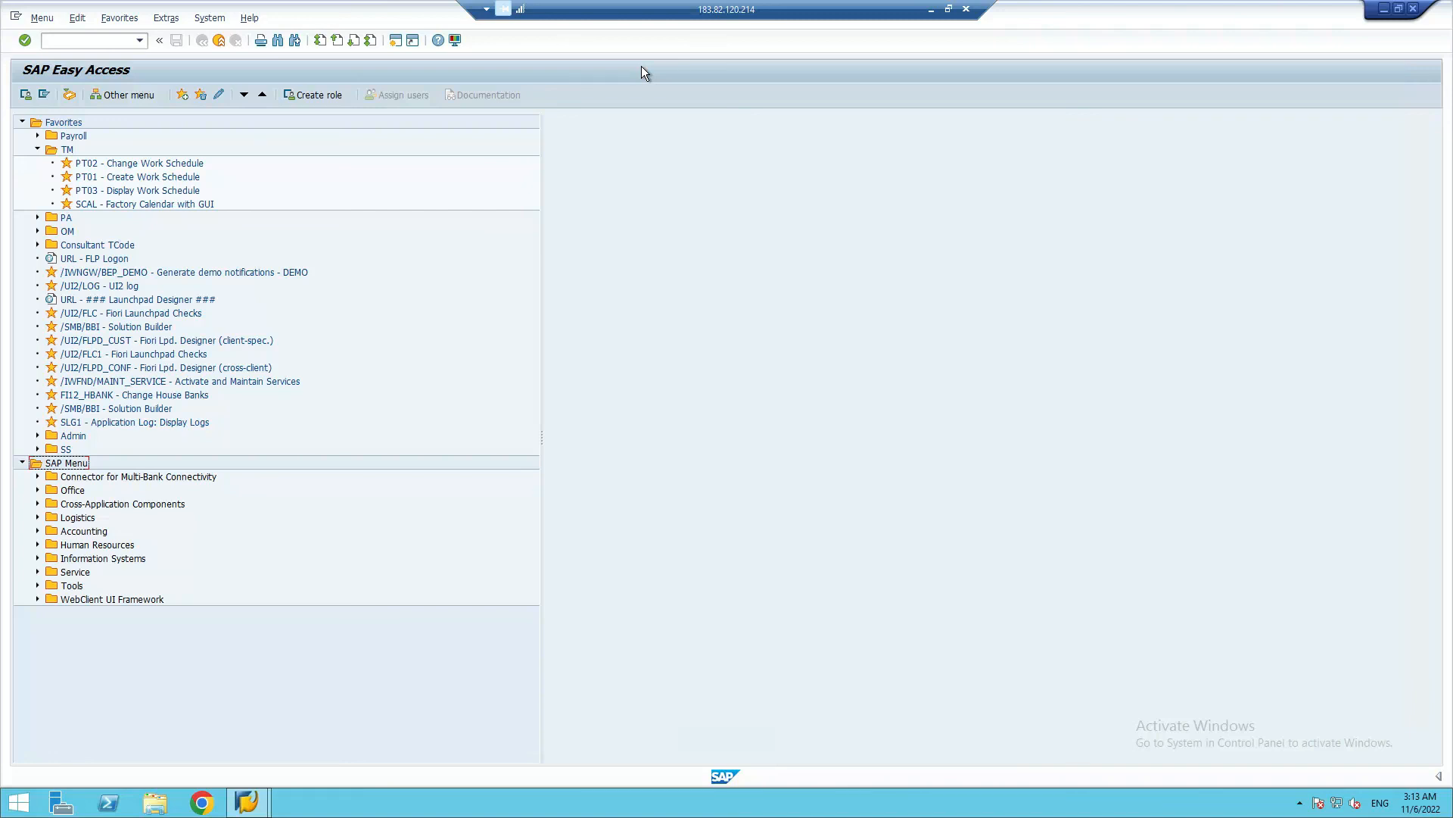
click(931, 9)
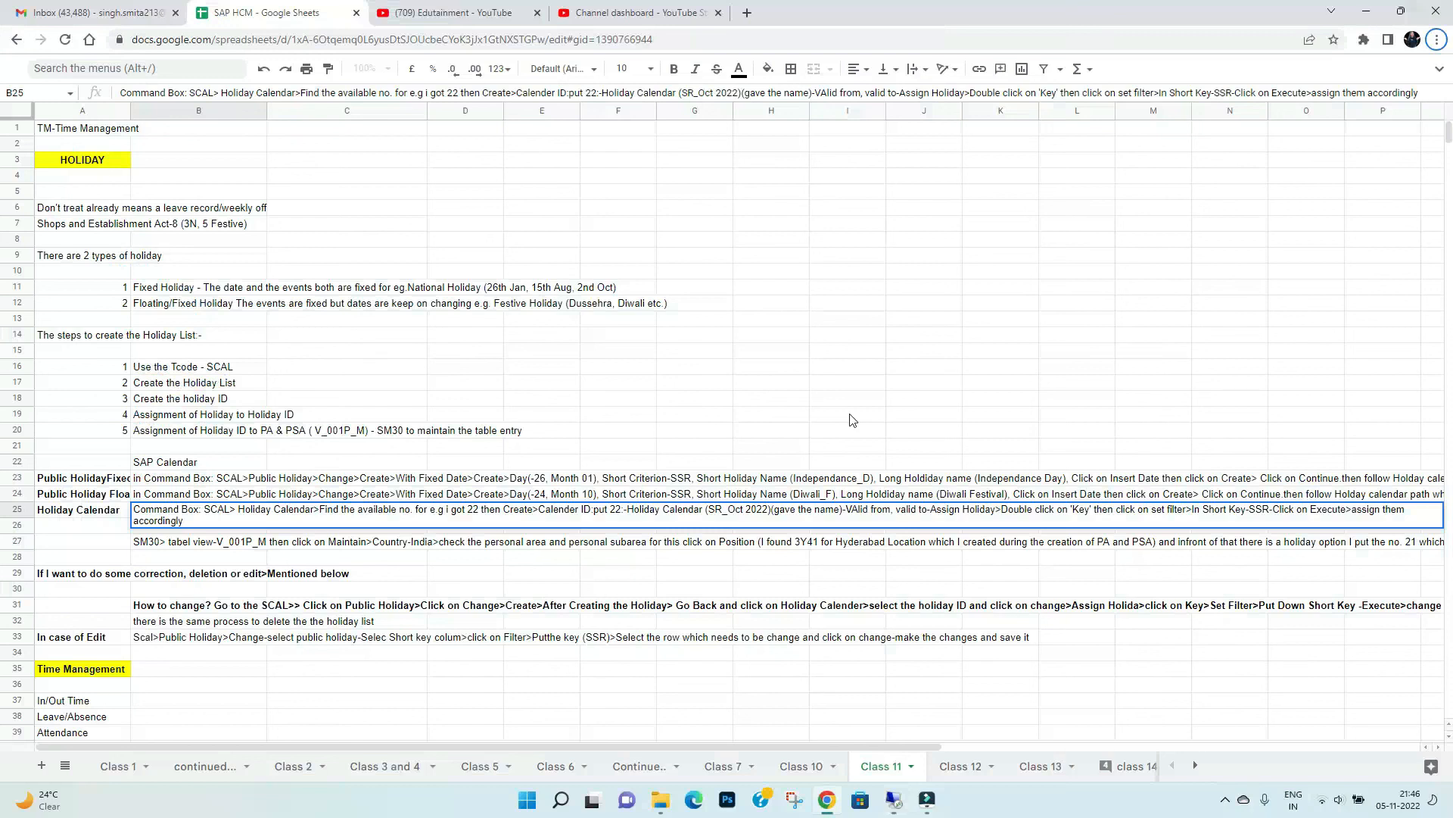